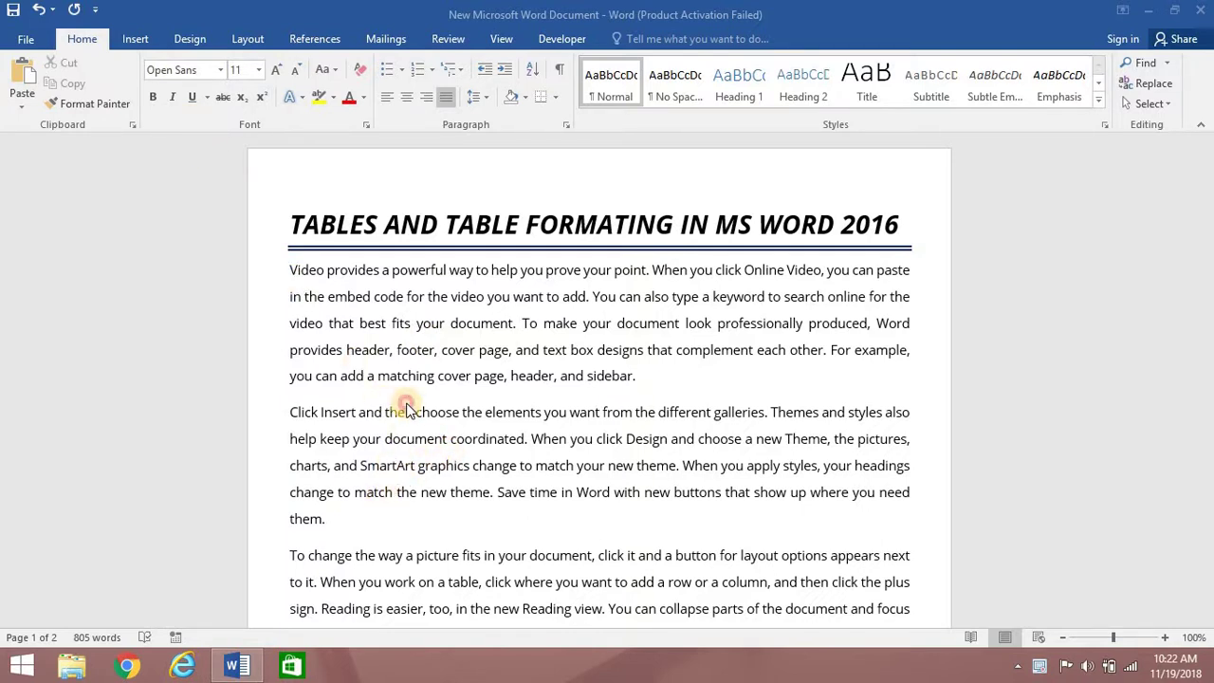
Step: Start a new empty line at the end of the second body paragraph, after 'them.'
click(401, 406)
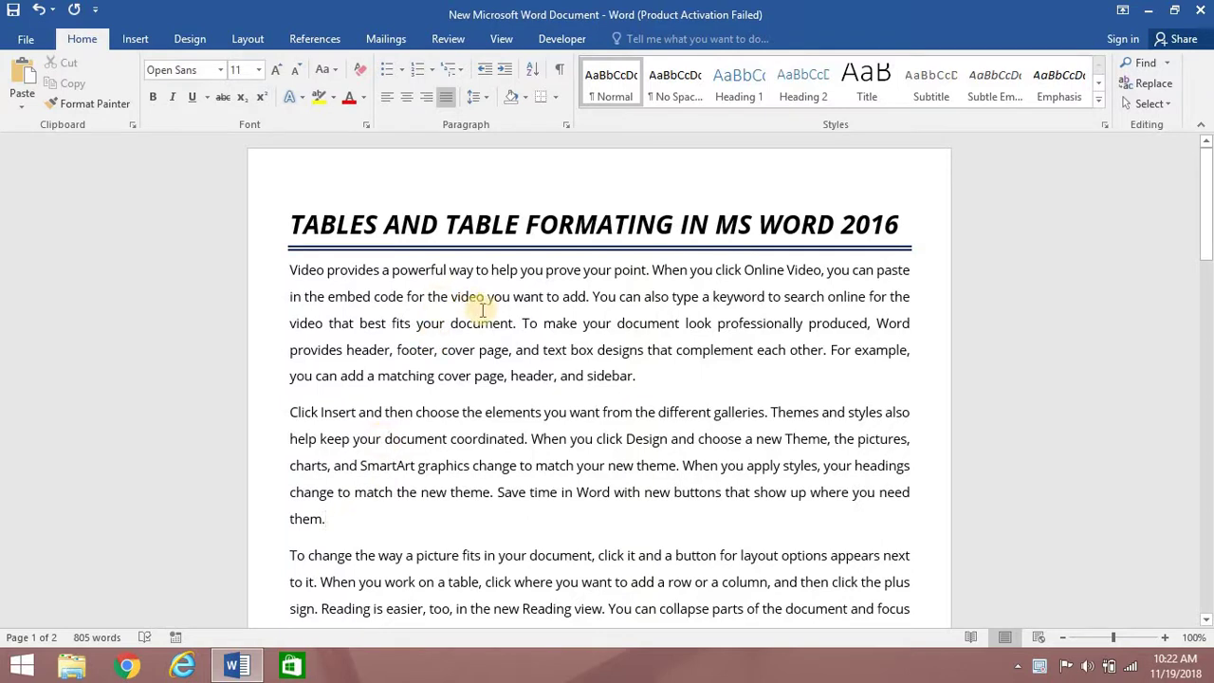
scroll(474, 306, down, 4)
scroll(474, 306, down, 2)
scroll(482, 310, up, 4)
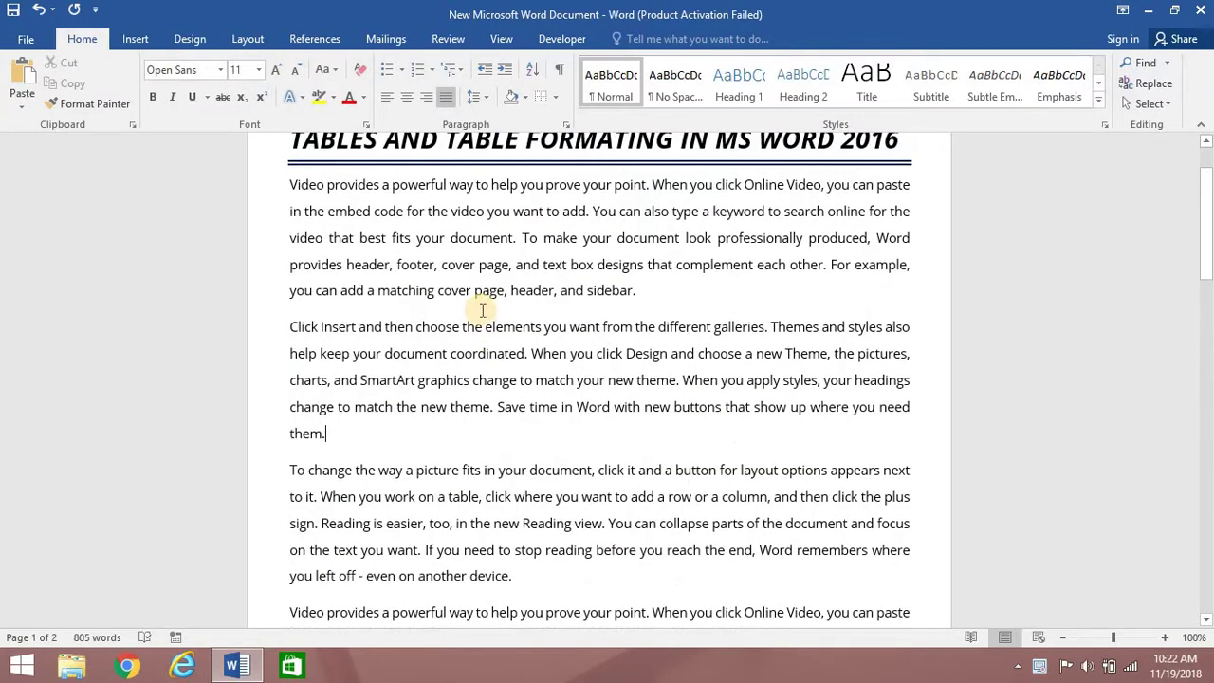
scroll(482, 312, up, 2)
scroll(573, 540, down, 1)
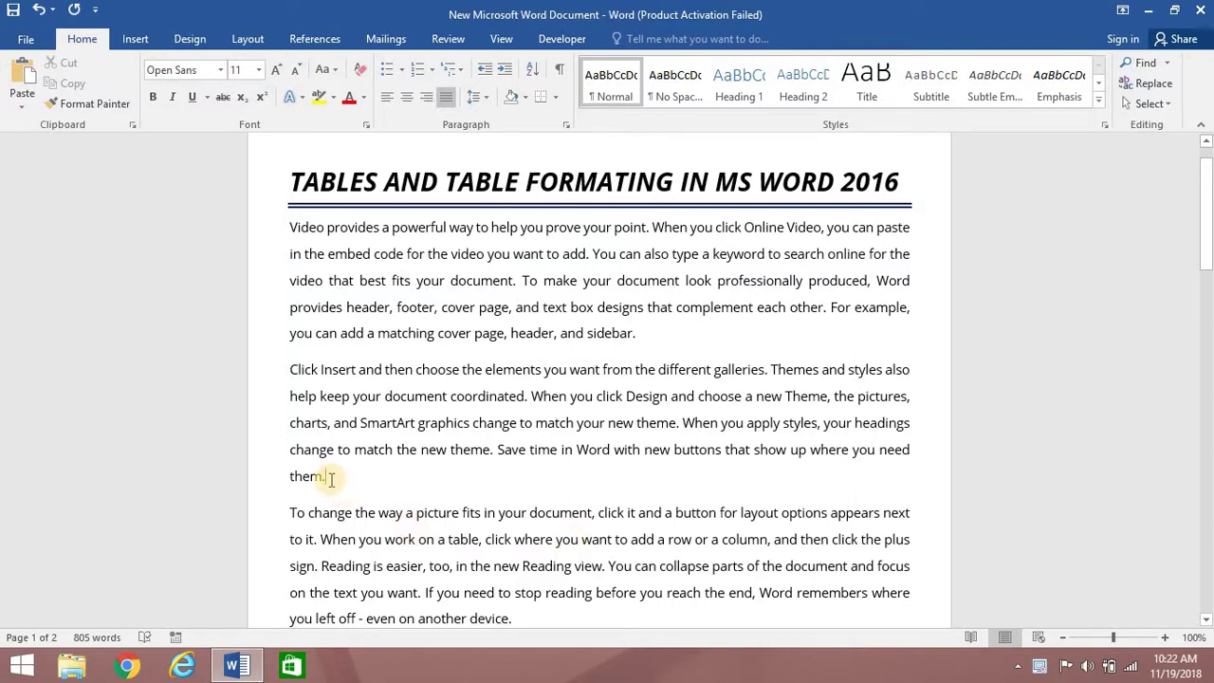
key(Return)
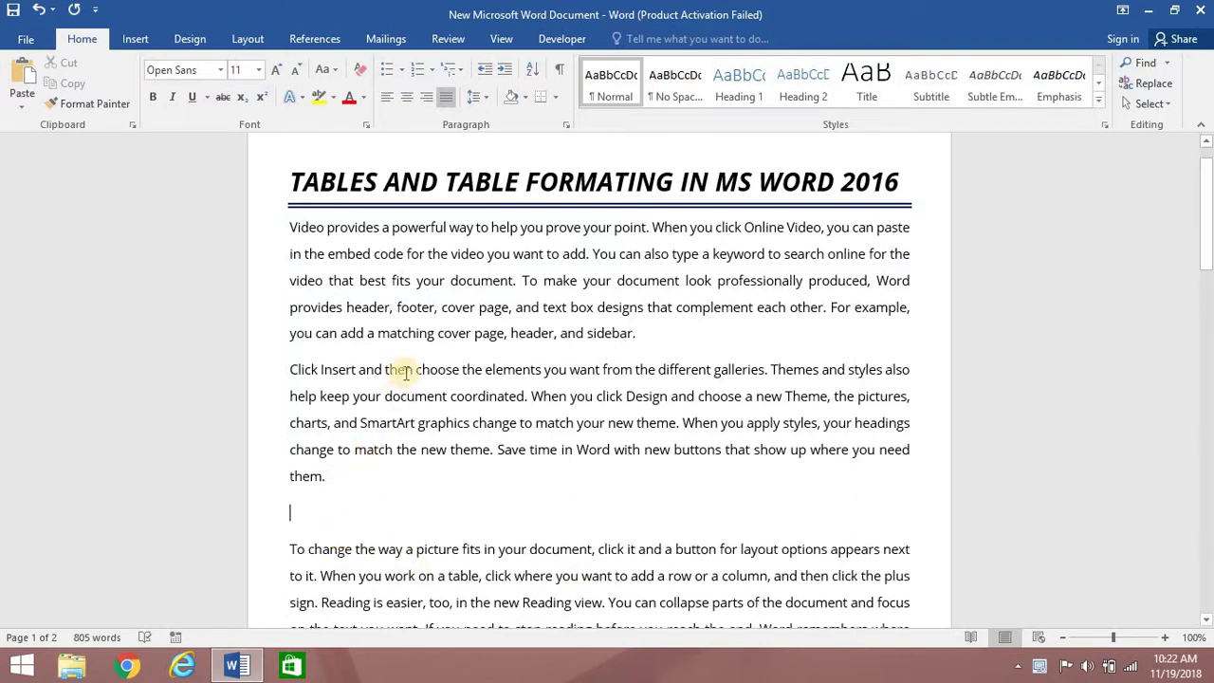
Step: Insert a 4×4 table from the Insert tab's Table grid below the 'them.' paragraph
click(130, 36)
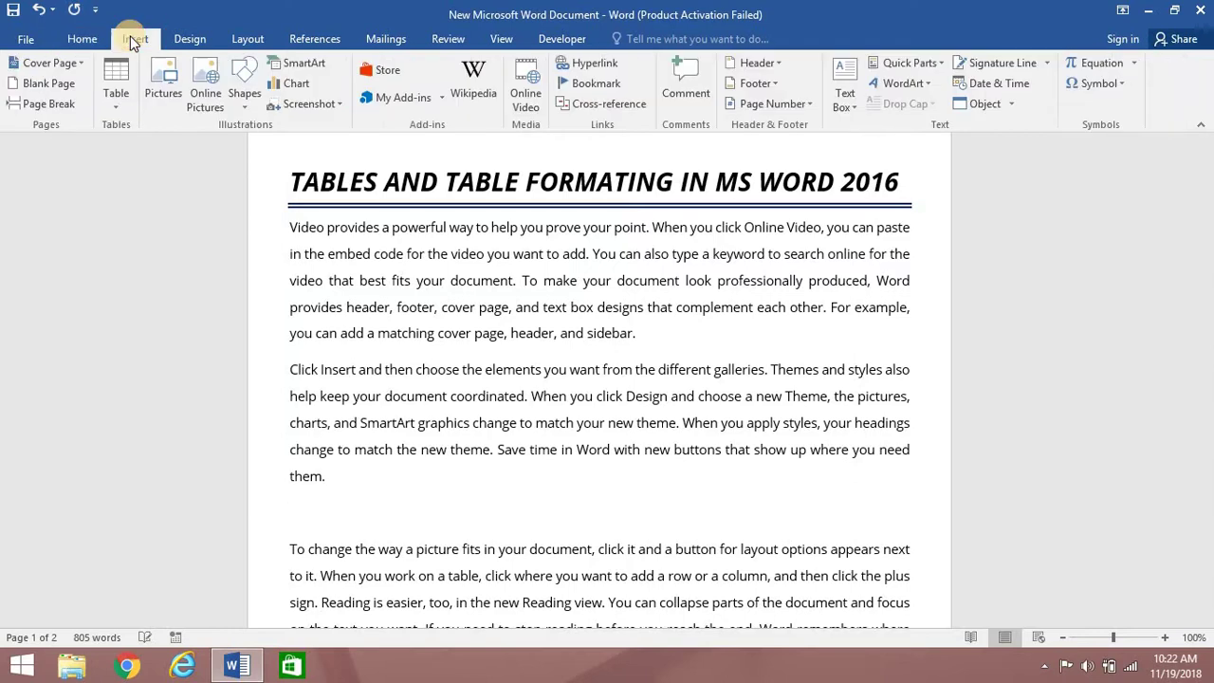
click(116, 105)
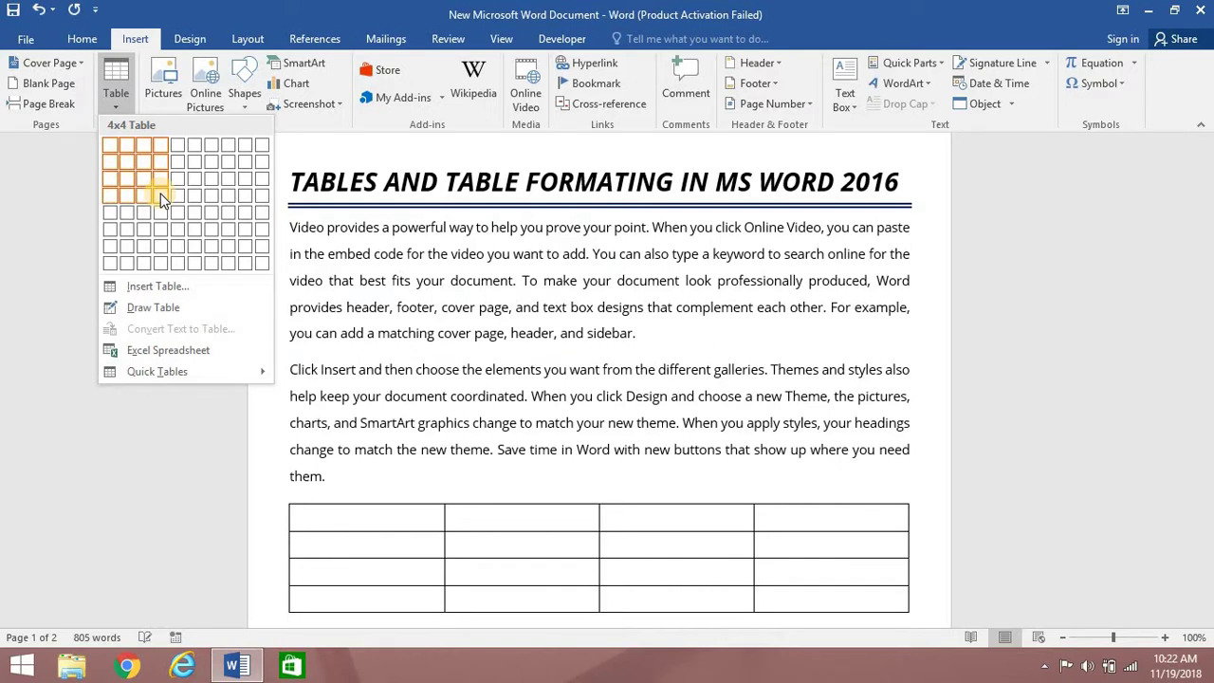
click(161, 199)
scroll(860, 421, down, 1)
scroll(860, 421, down, 1)
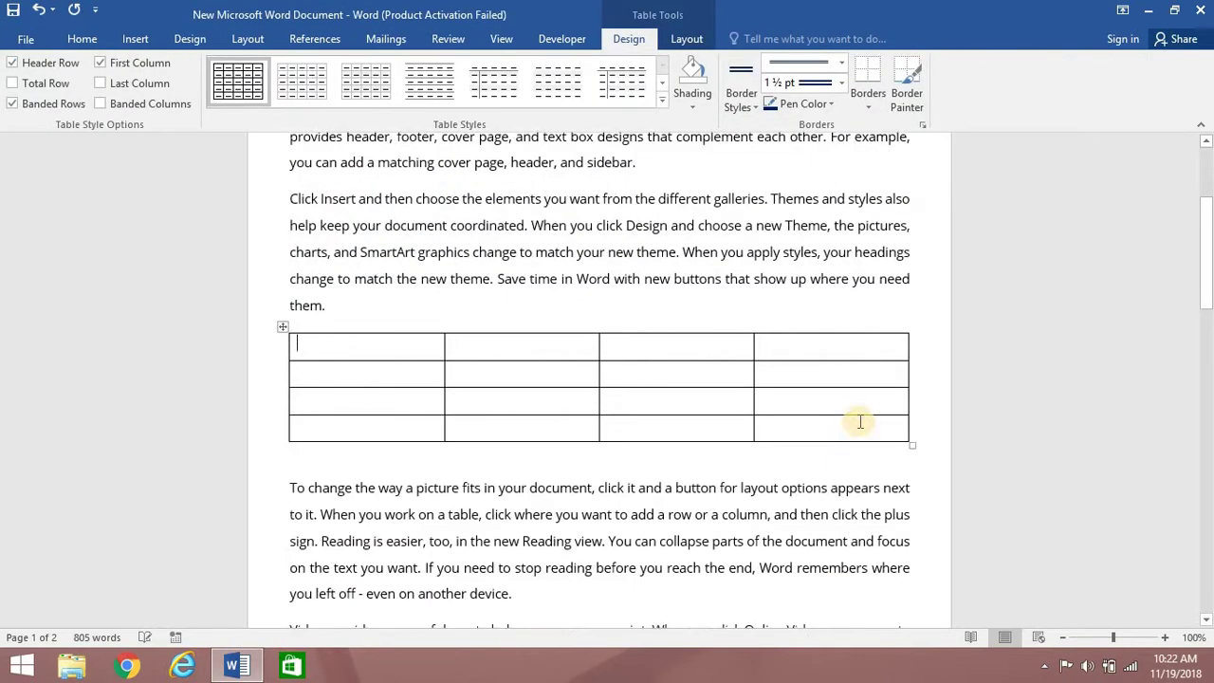
ctrl+scroll(860, 421, up, 4)
ctrl+scroll(860, 421, up, 3)
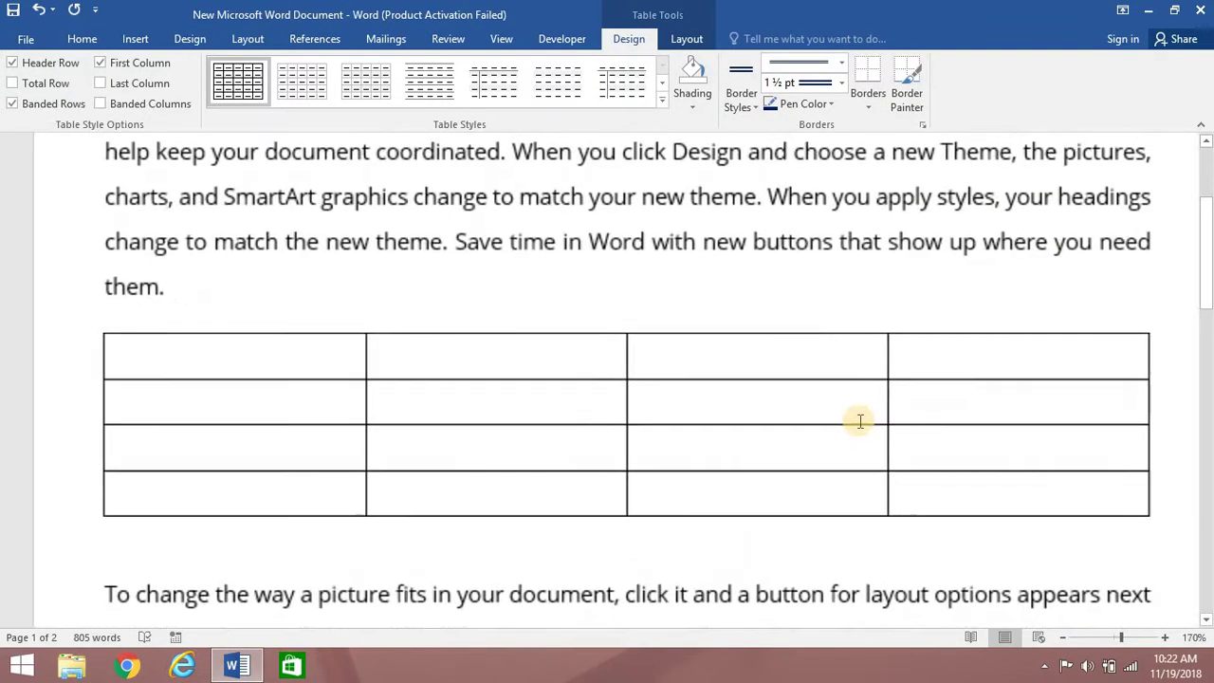
ctrl+scroll(289, 332, down, 2)
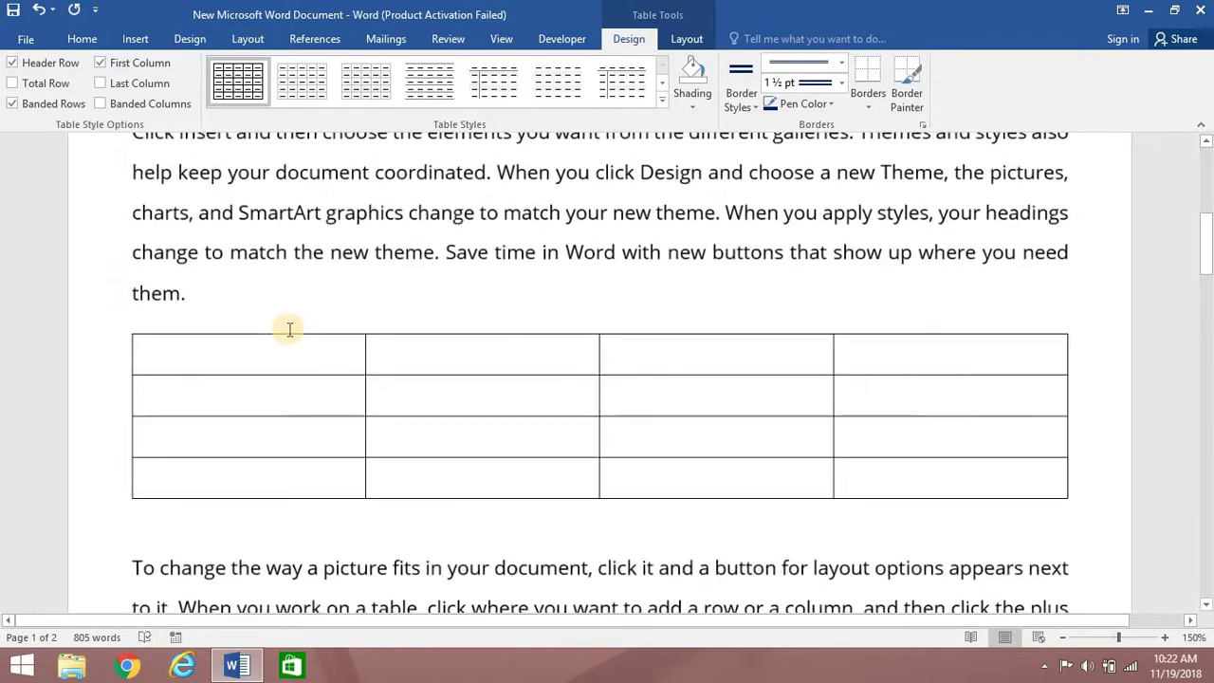
ctrl+scroll(290, 331, down, 2)
ctrl+scroll(289, 332, down, 1)
ctrl+scroll(289, 334, down, 1)
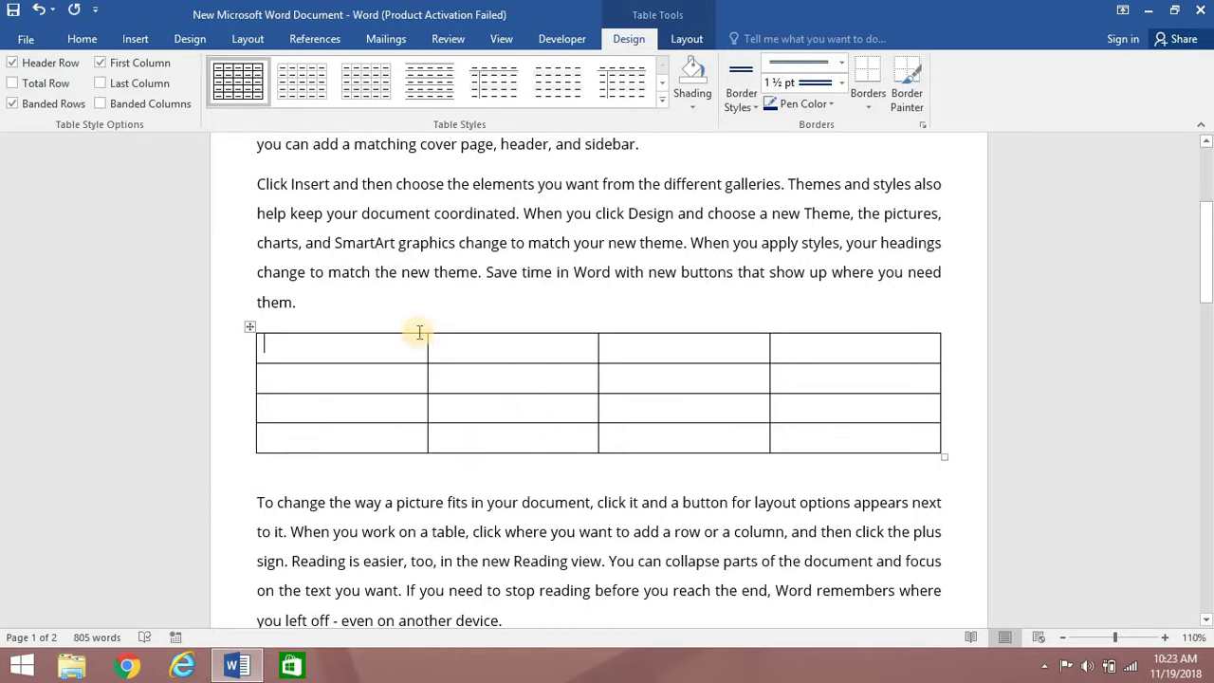
mouse_move(420, 331)
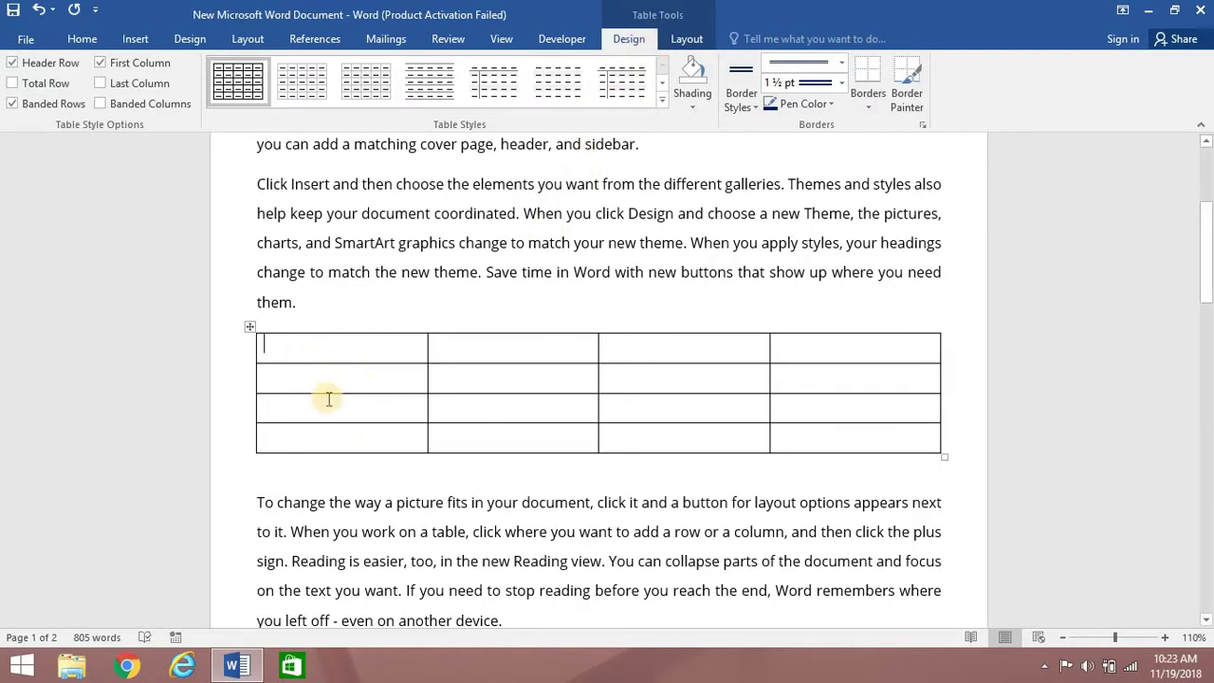
click(490, 382)
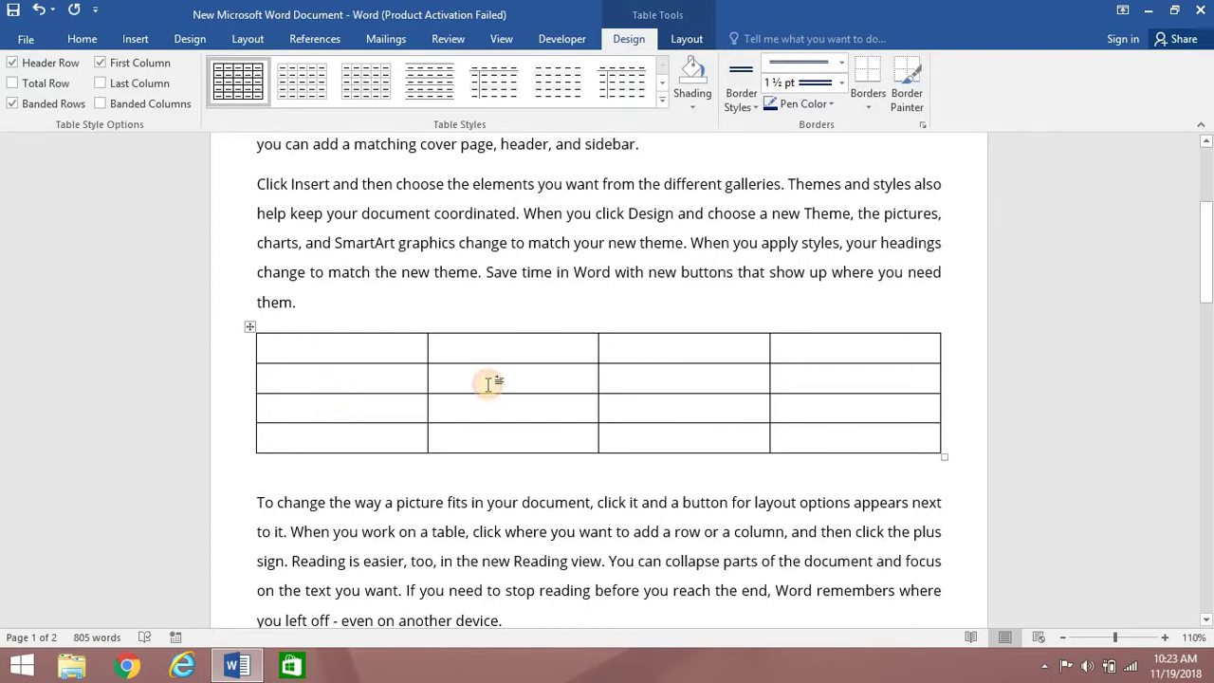
click(664, 385)
click(411, 401)
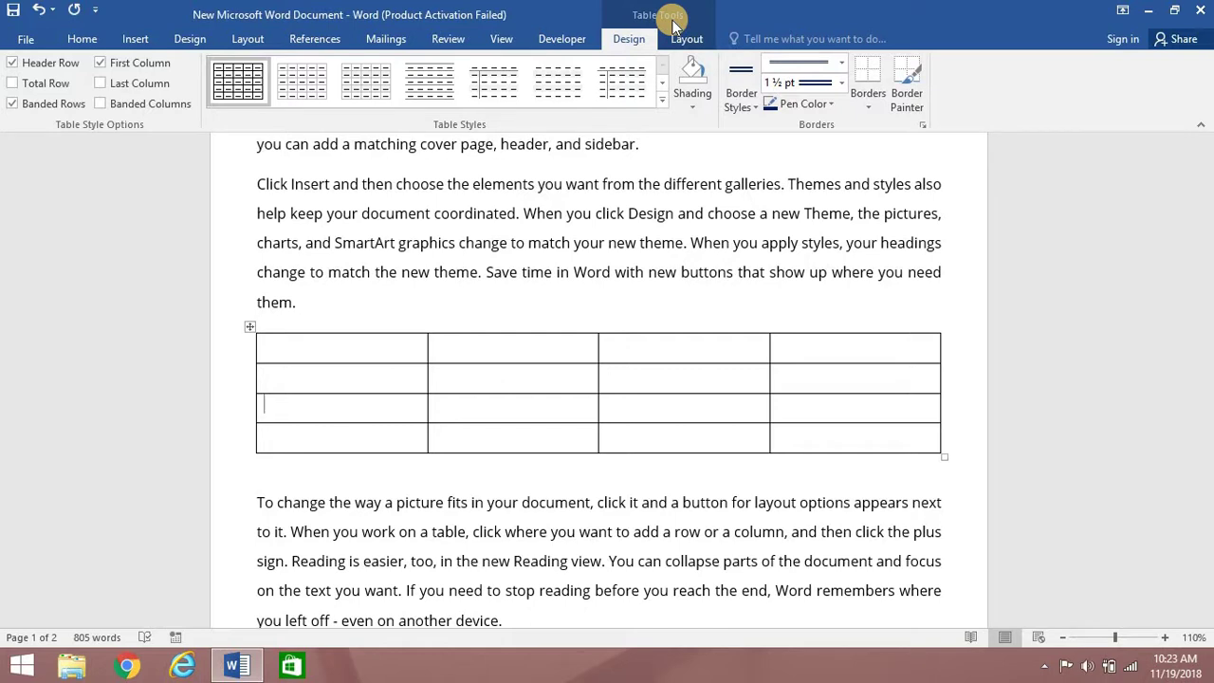
click(395, 546)
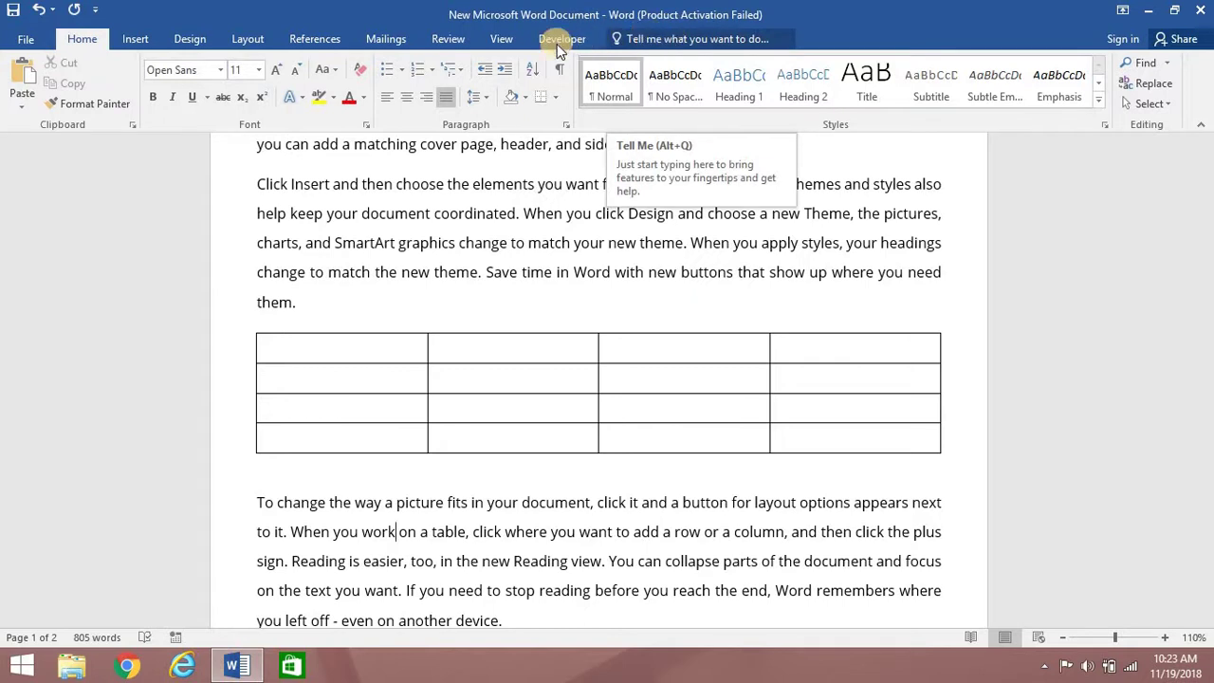
click(401, 375)
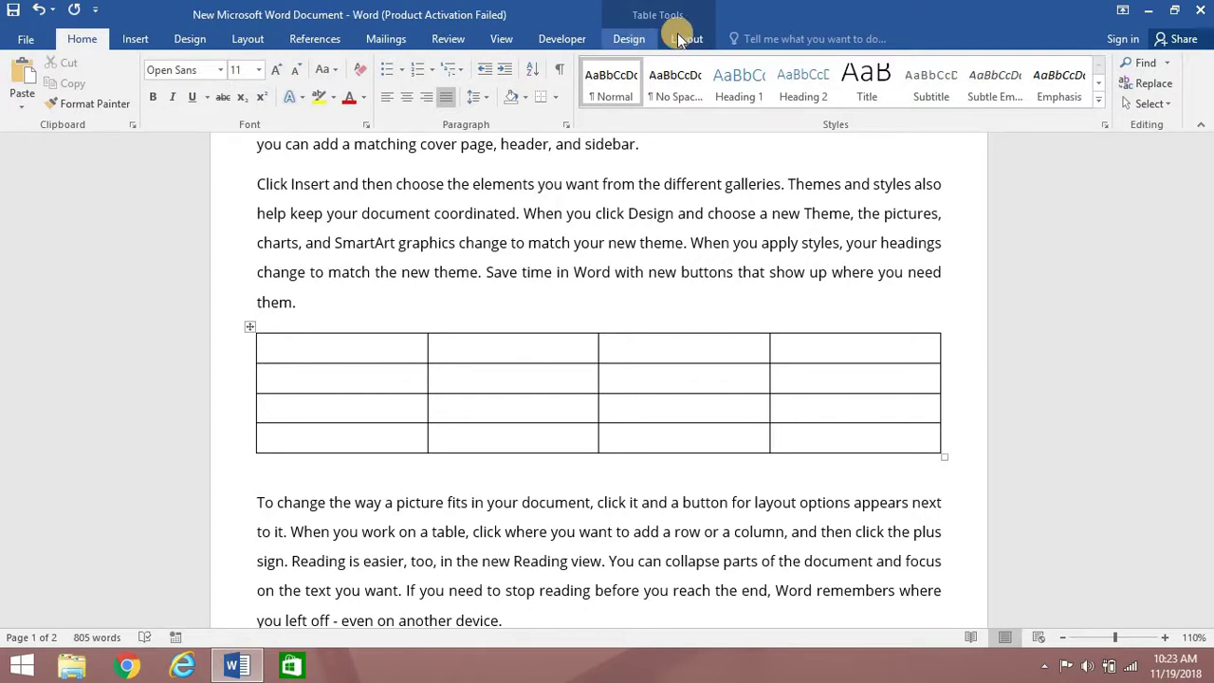
click(617, 44)
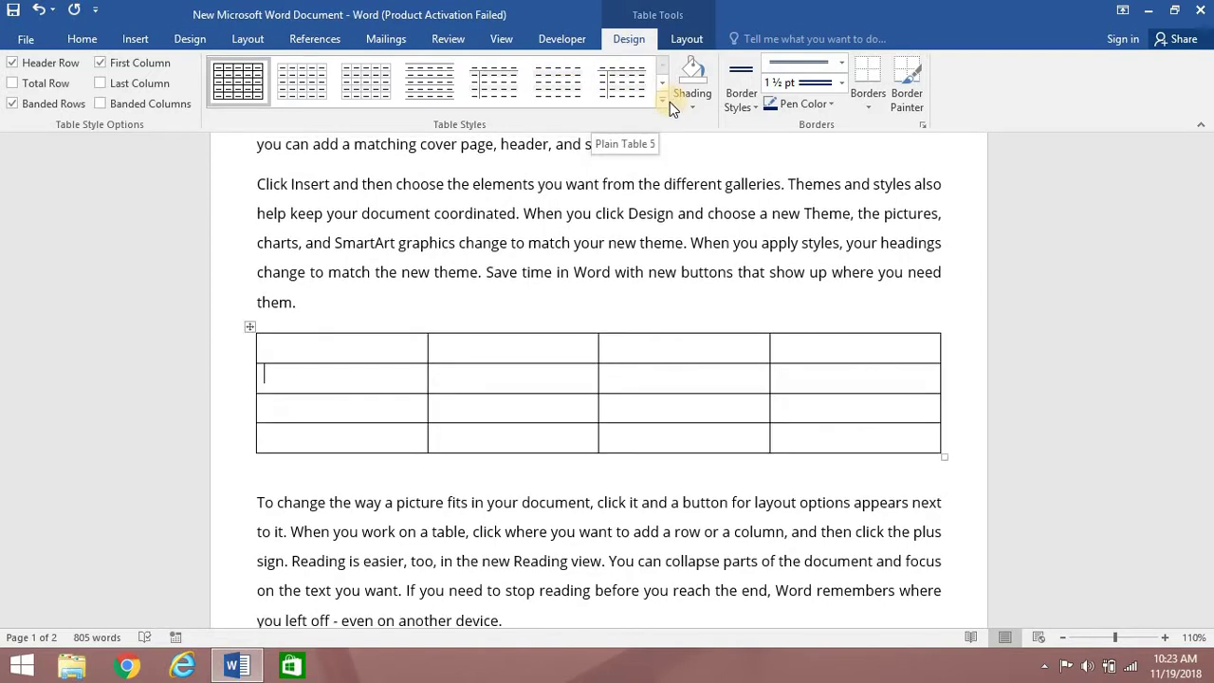
Step: Browse the Table Styles gallery down to List Tables without applying one, then show Table Tools Layout
click(663, 98)
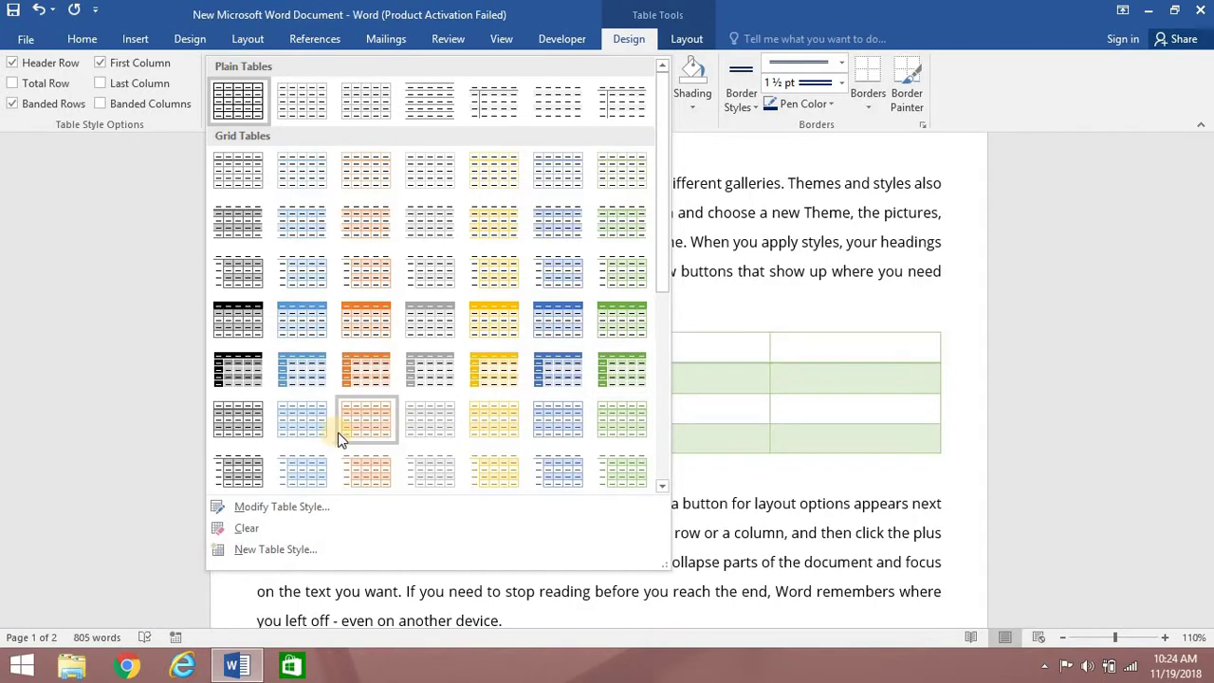
drag(664, 199, 669, 412)
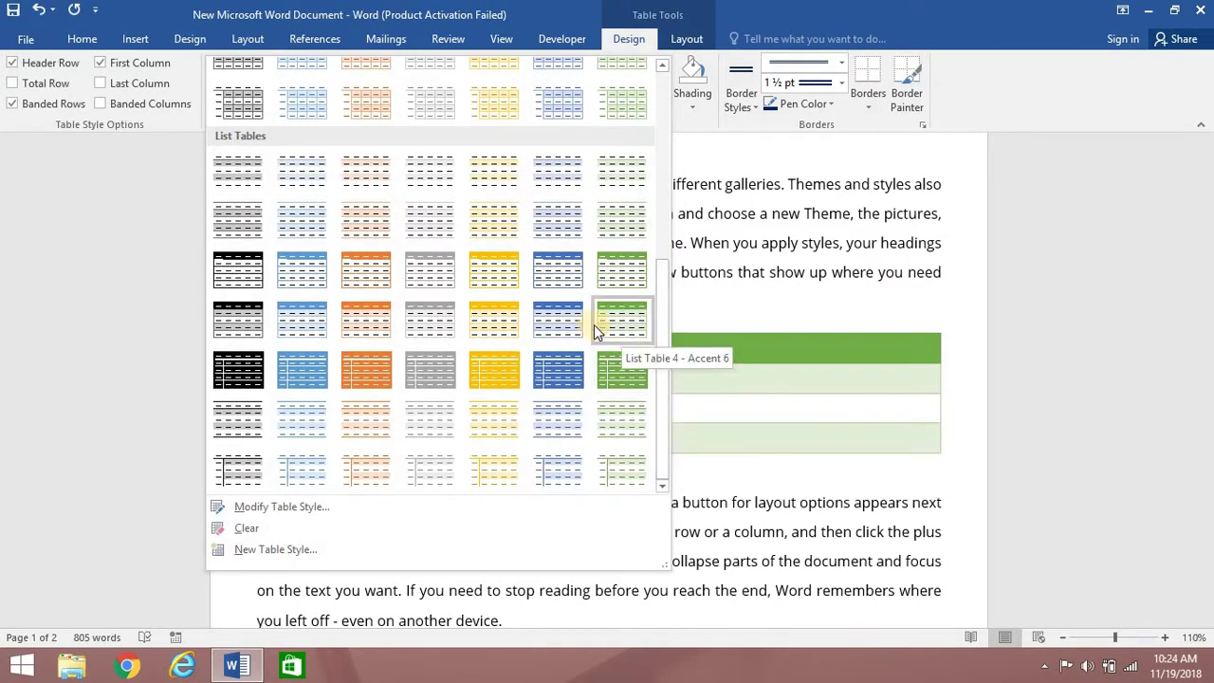
click(741, 412)
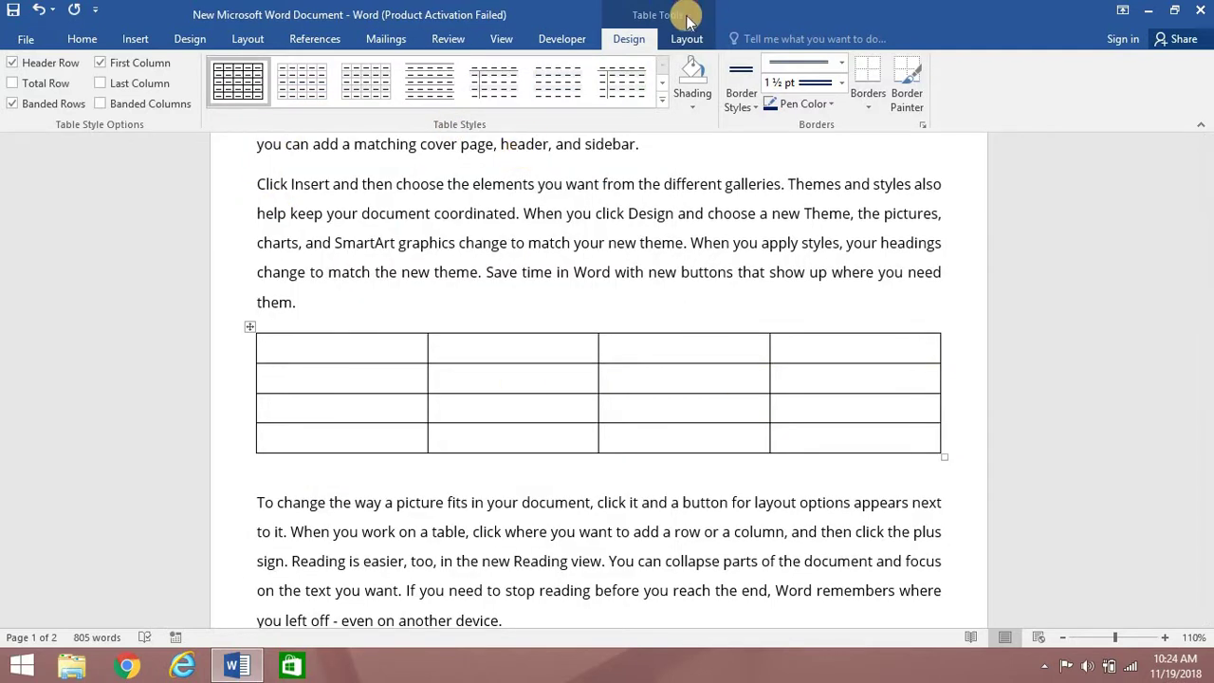
click(688, 44)
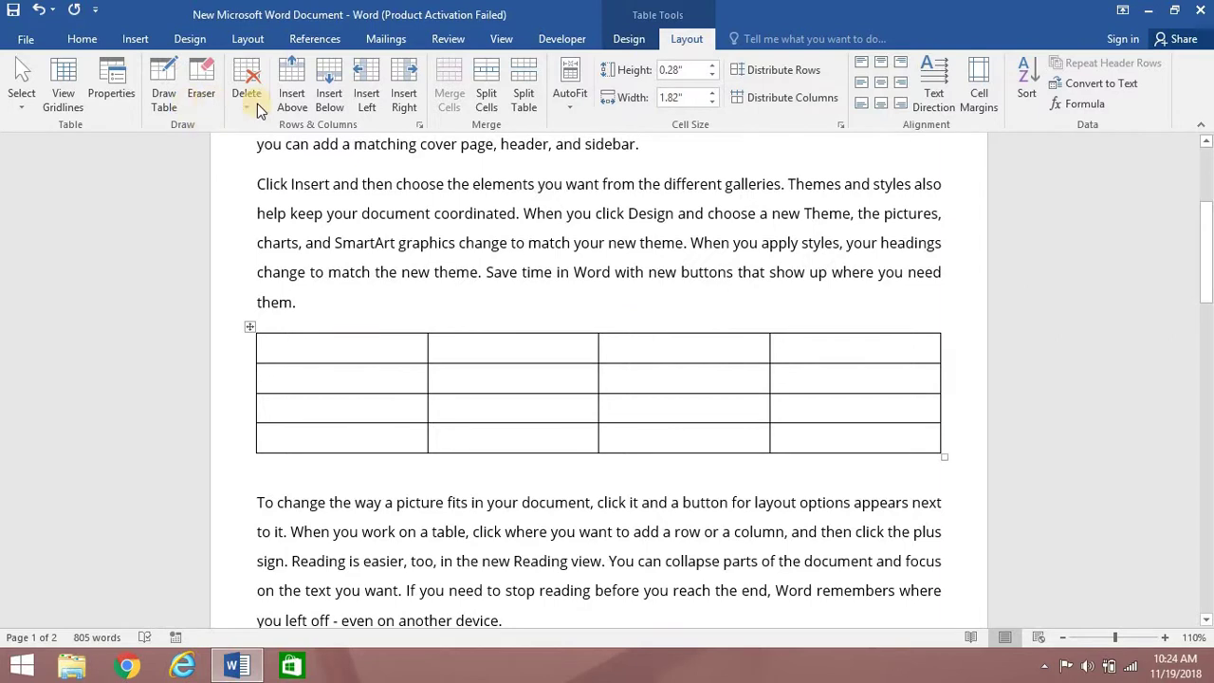
Step: Select the table's fourth column and delete it with Delete Columns, leaving three columns
click(377, 348)
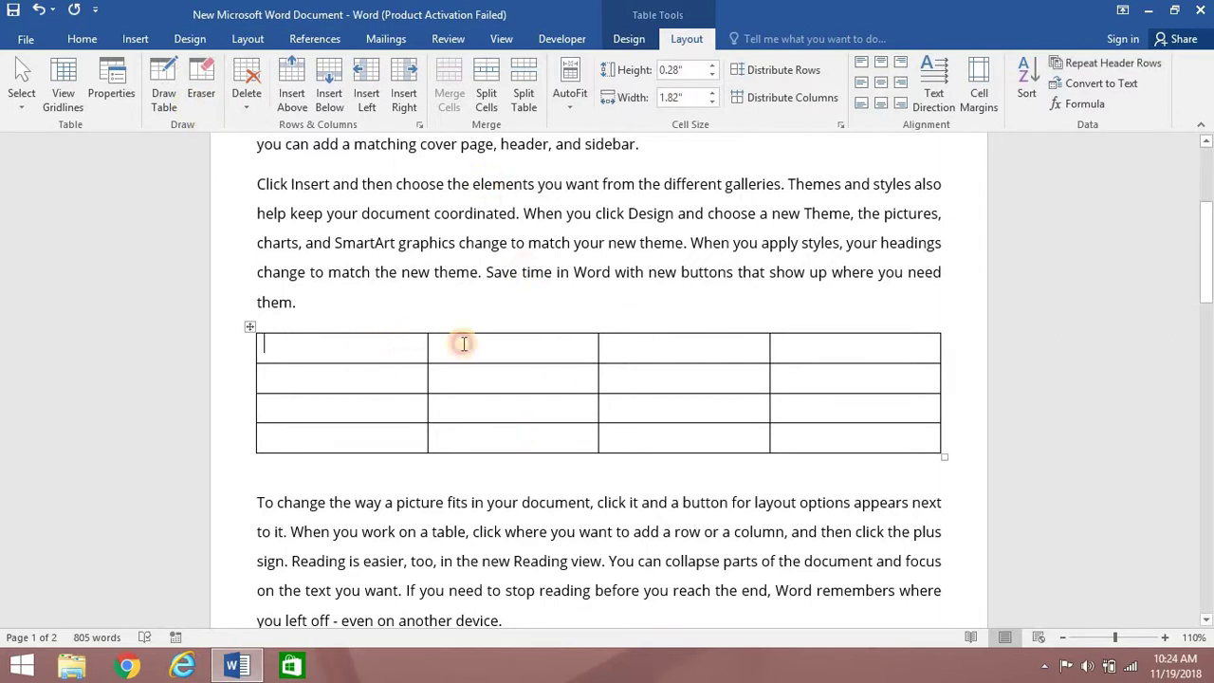
key(Tab)
key(Tab)
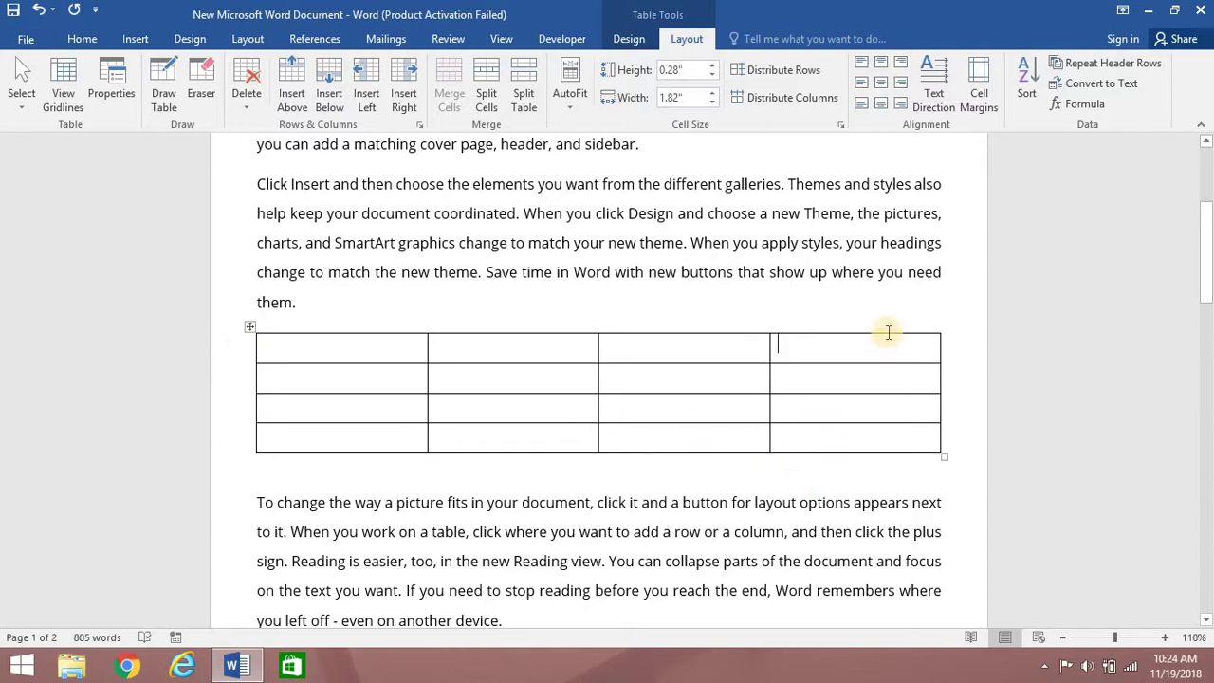
drag(883, 384, 883, 422)
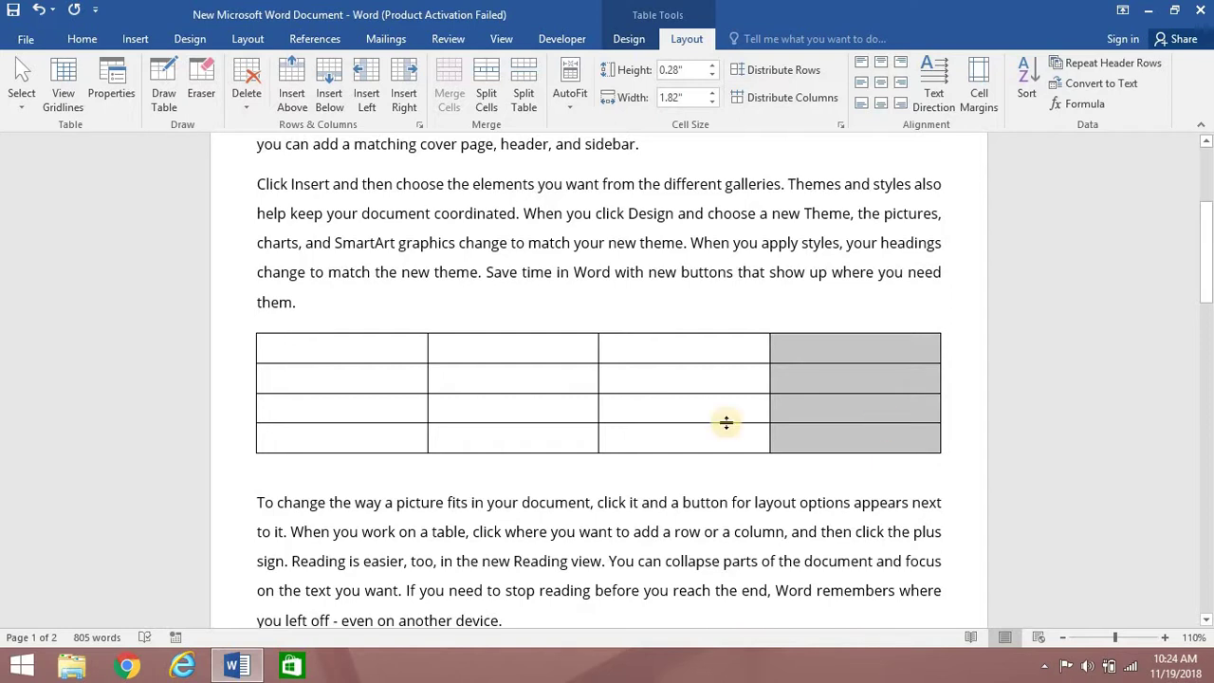
click(674, 402)
drag(860, 353, 861, 412)
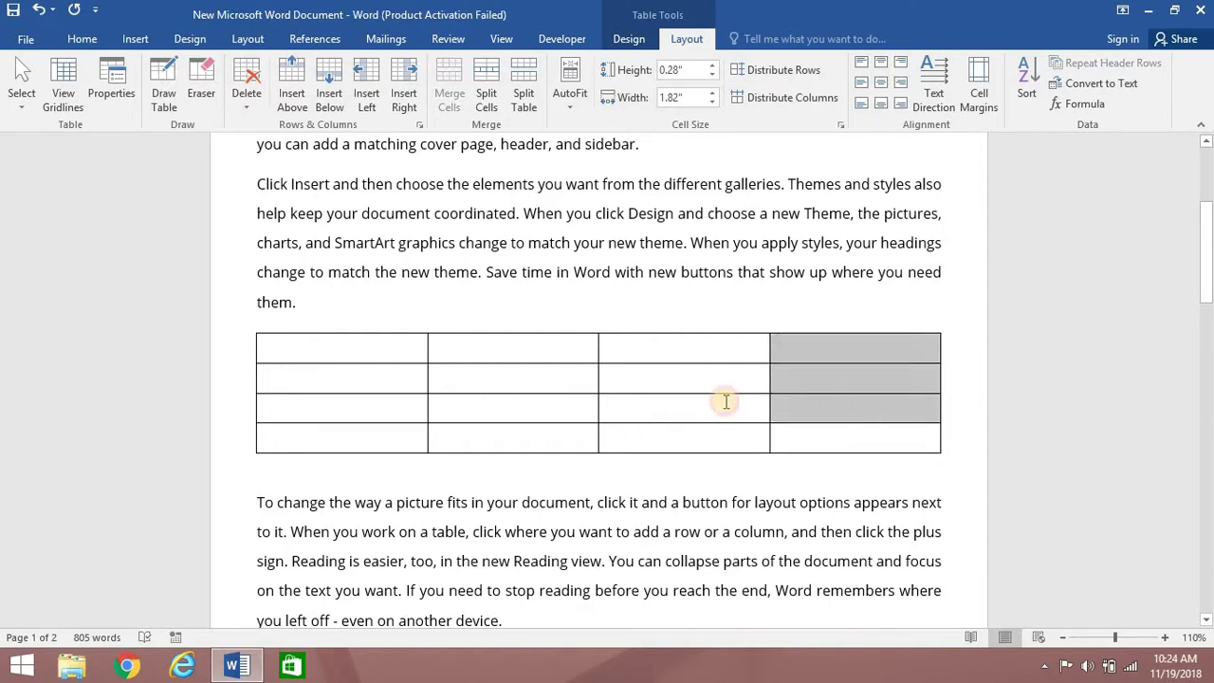
click(726, 402)
drag(840, 344, 844, 432)
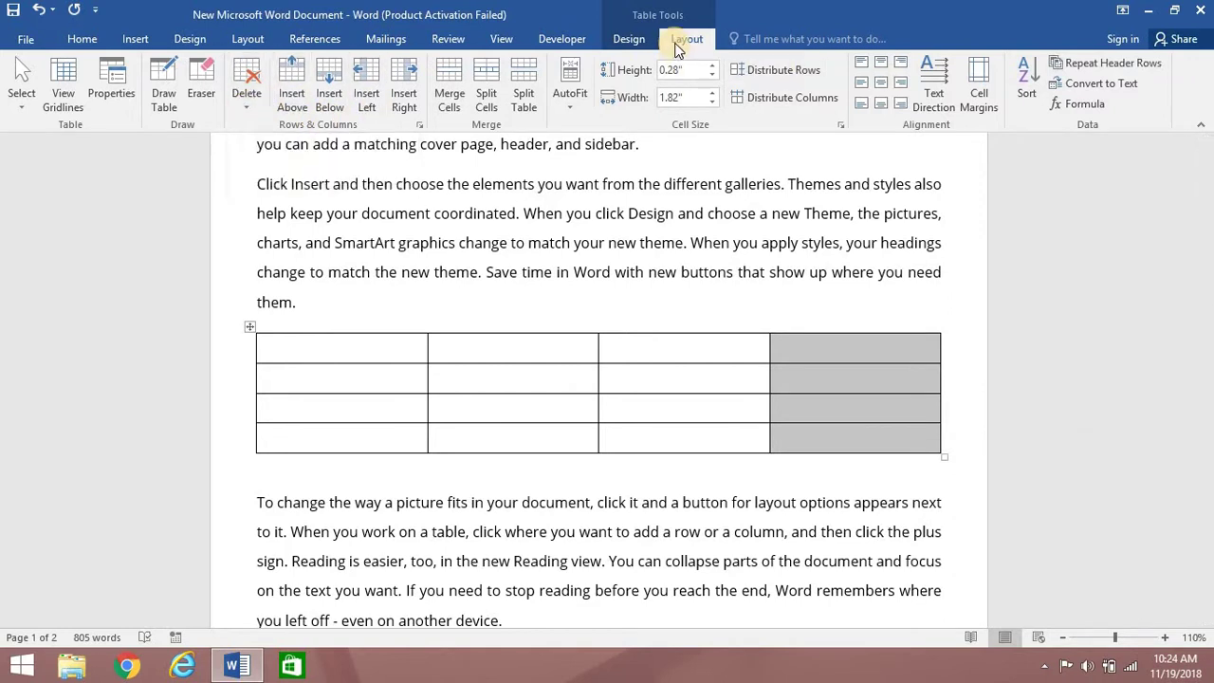
click(245, 105)
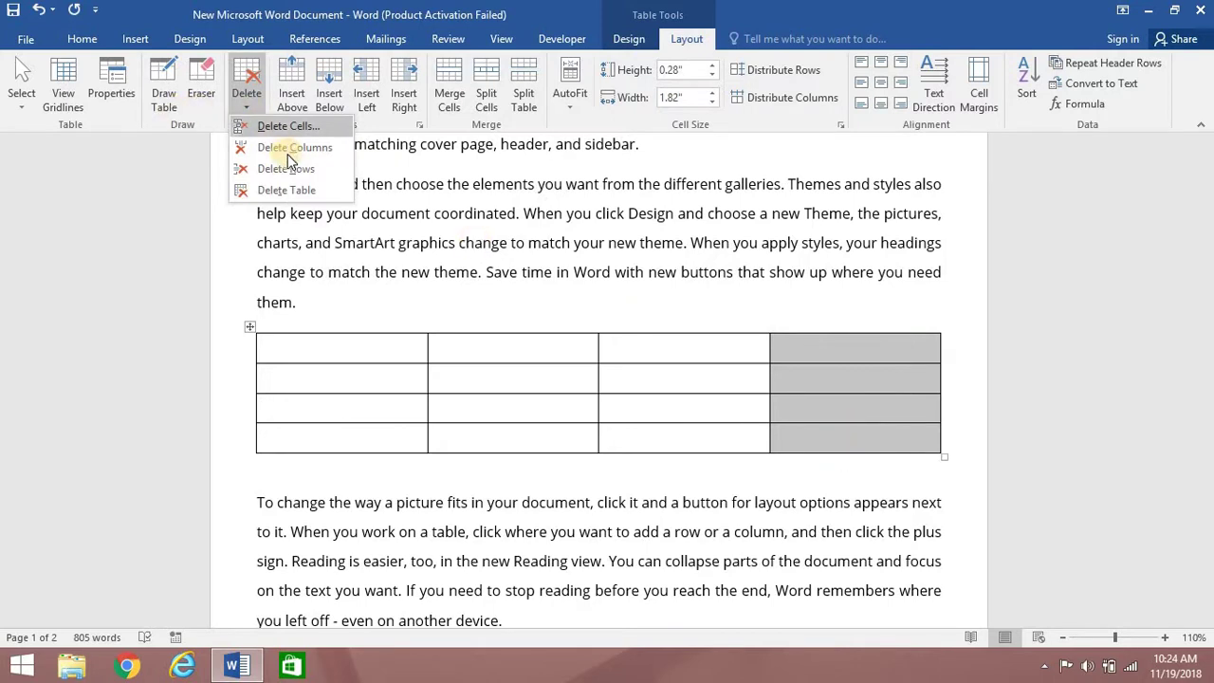
click(288, 152)
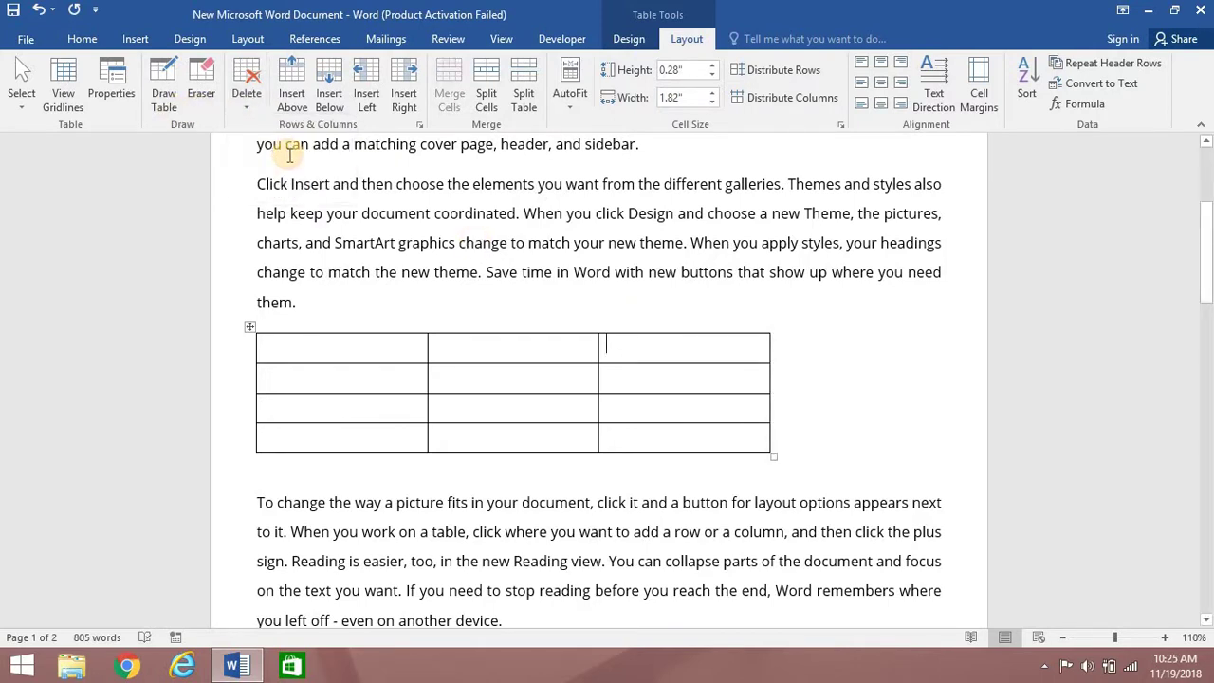
key(ctrl+z)
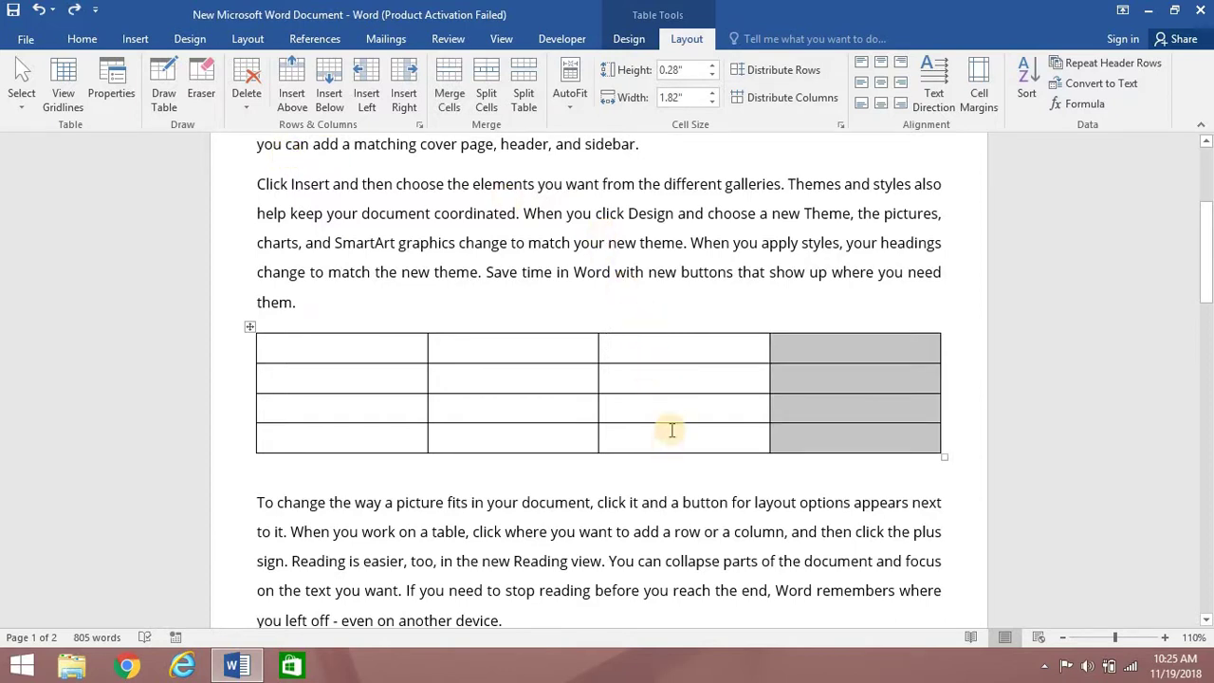
click(671, 412)
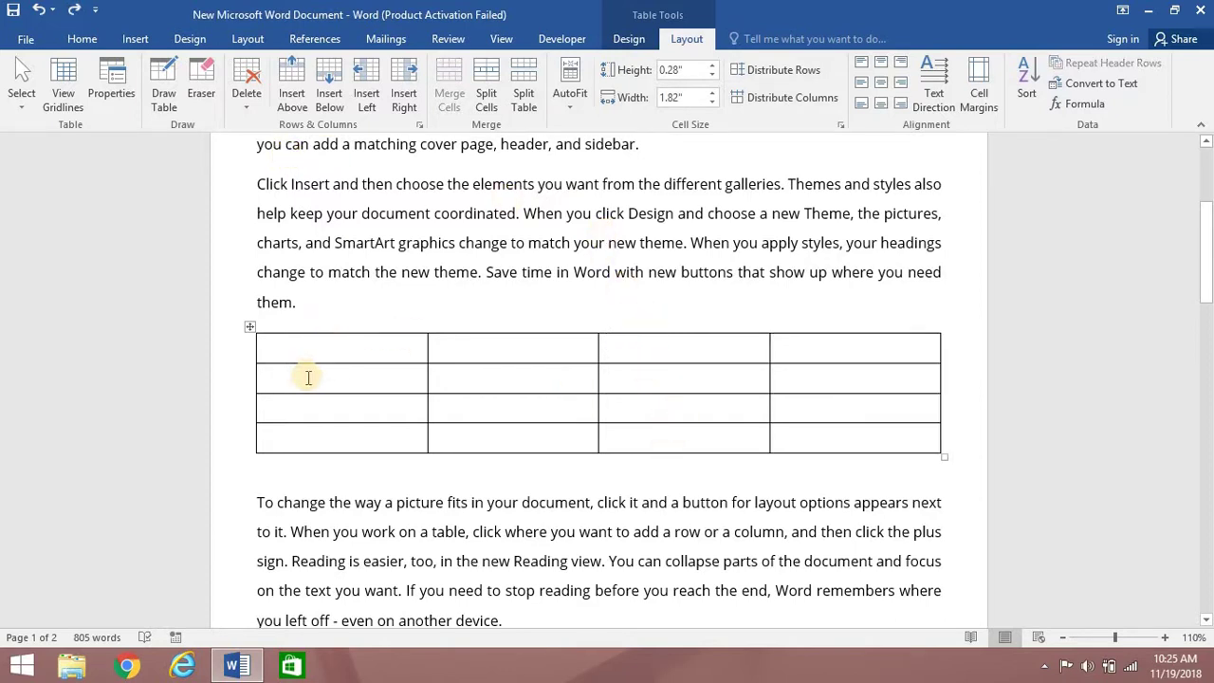
click(830, 353)
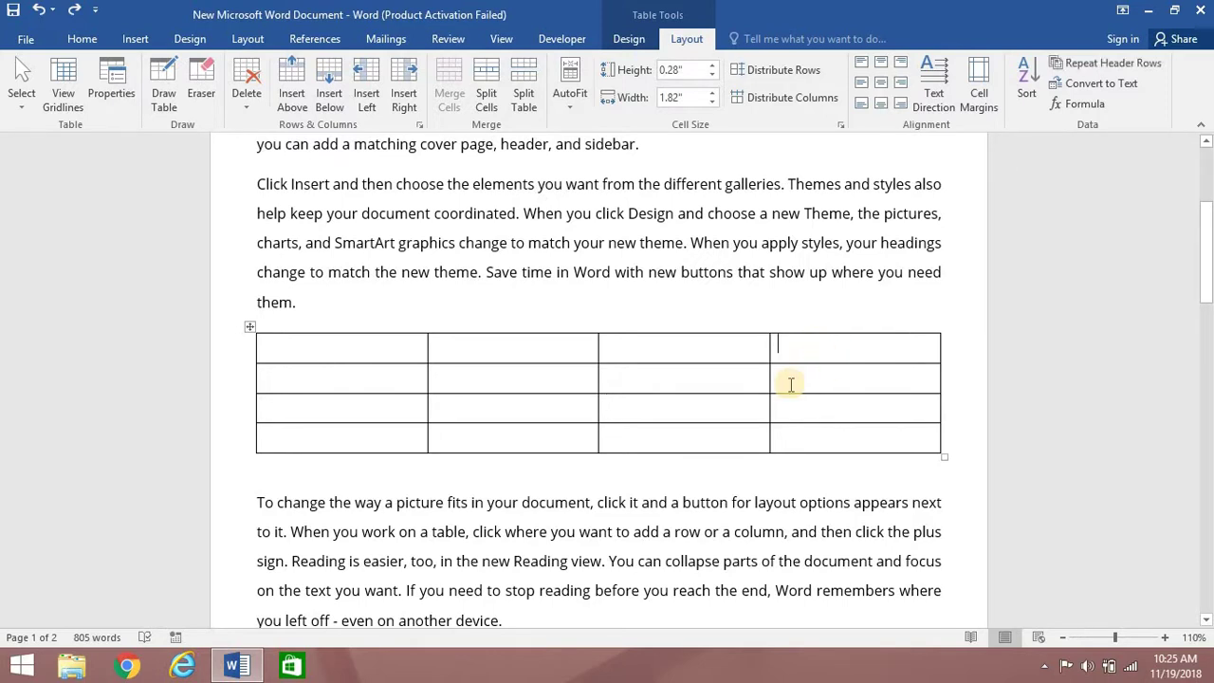
click(247, 112)
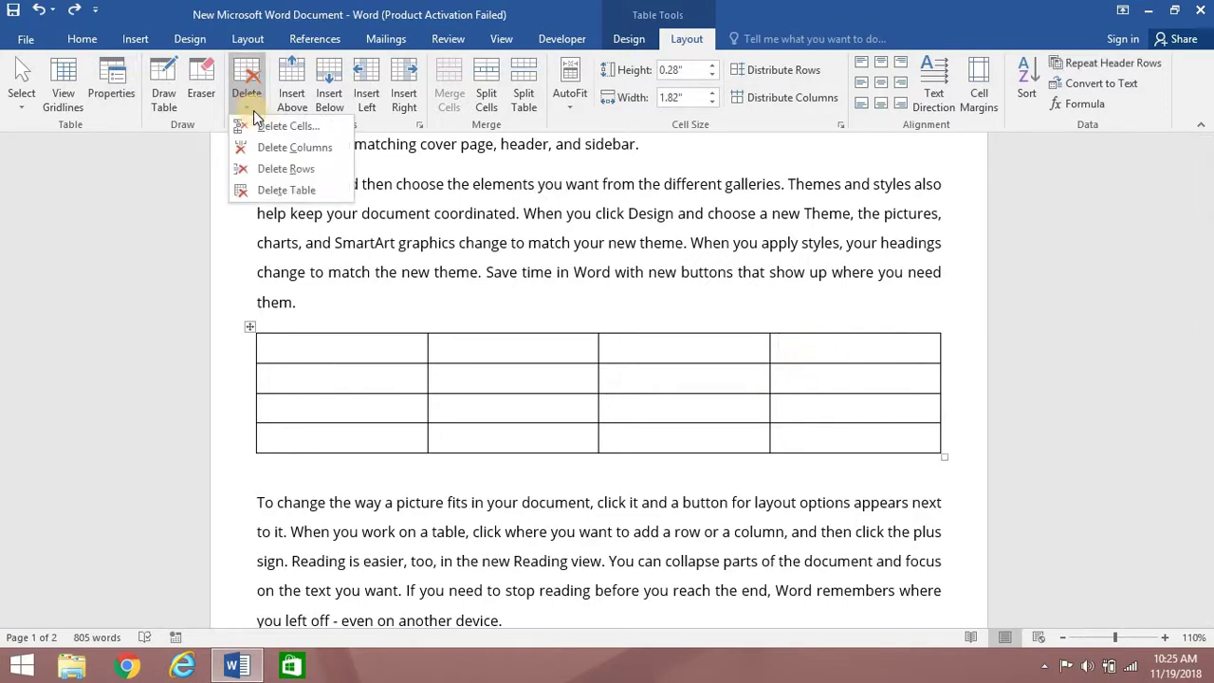
click(280, 152)
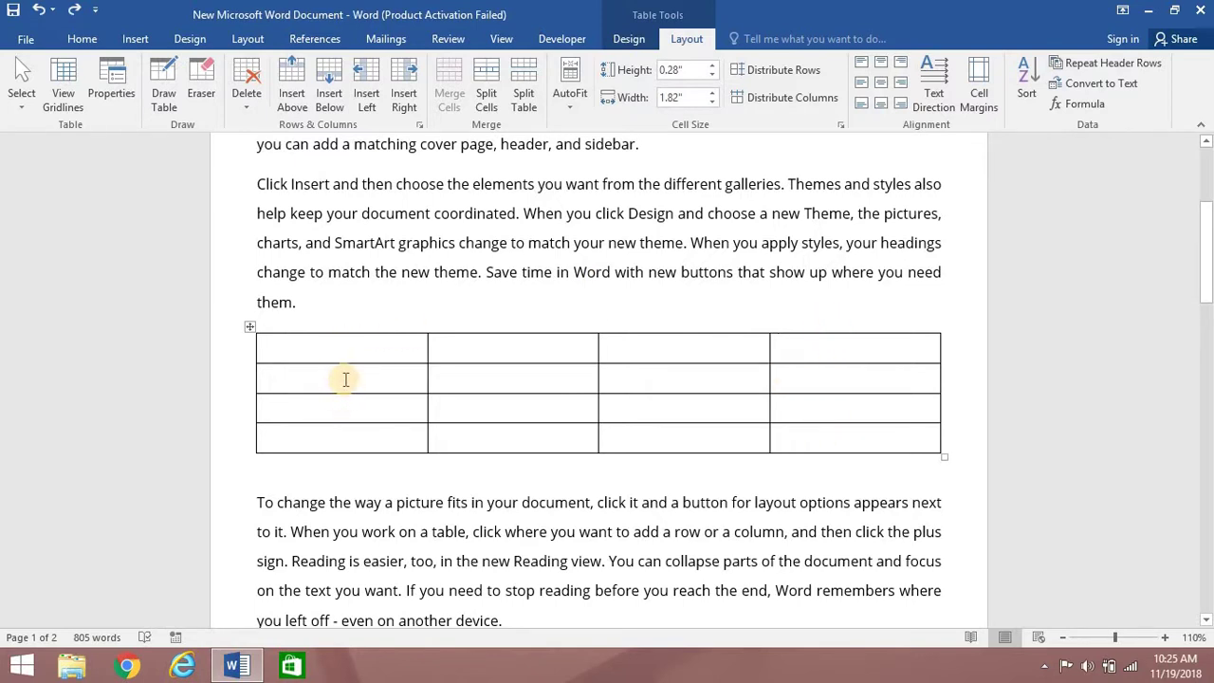
click(344, 380)
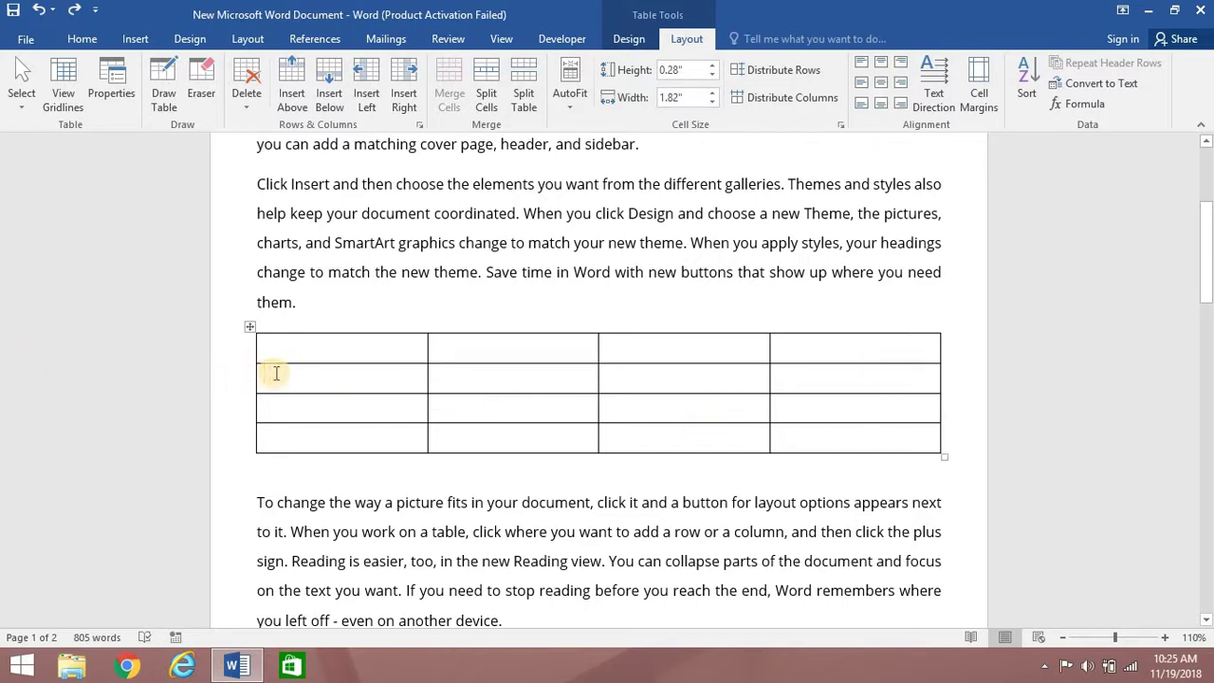
drag(278, 376, 900, 379)
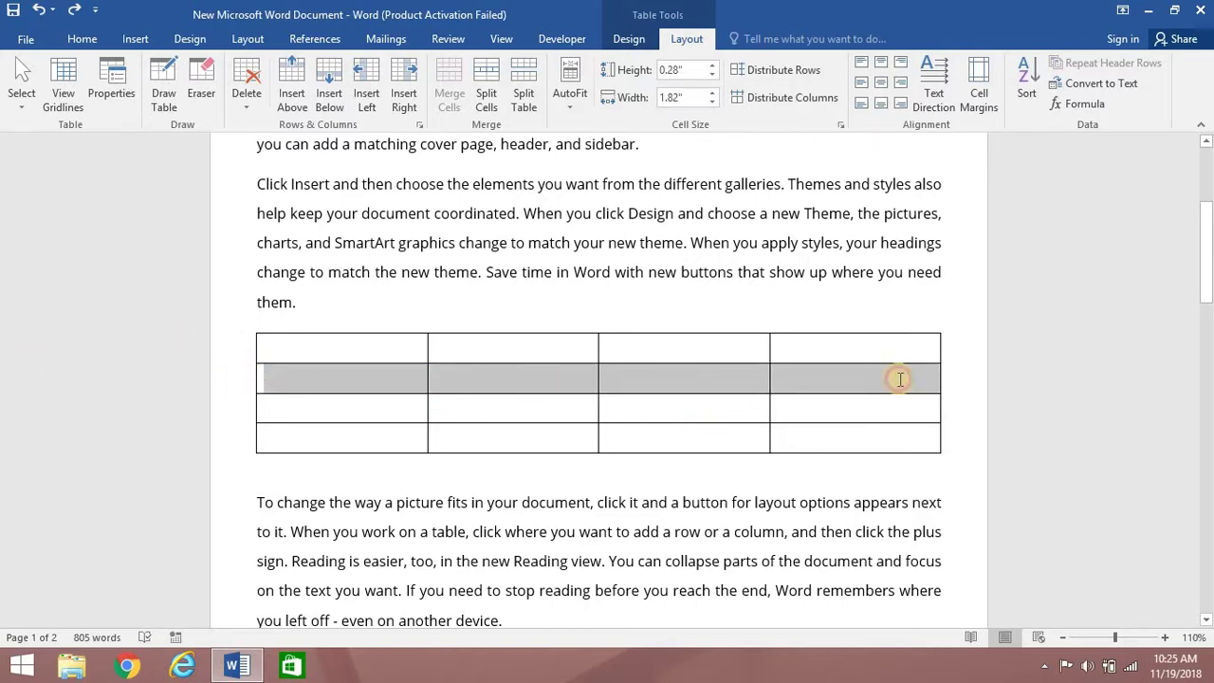
click(335, 395)
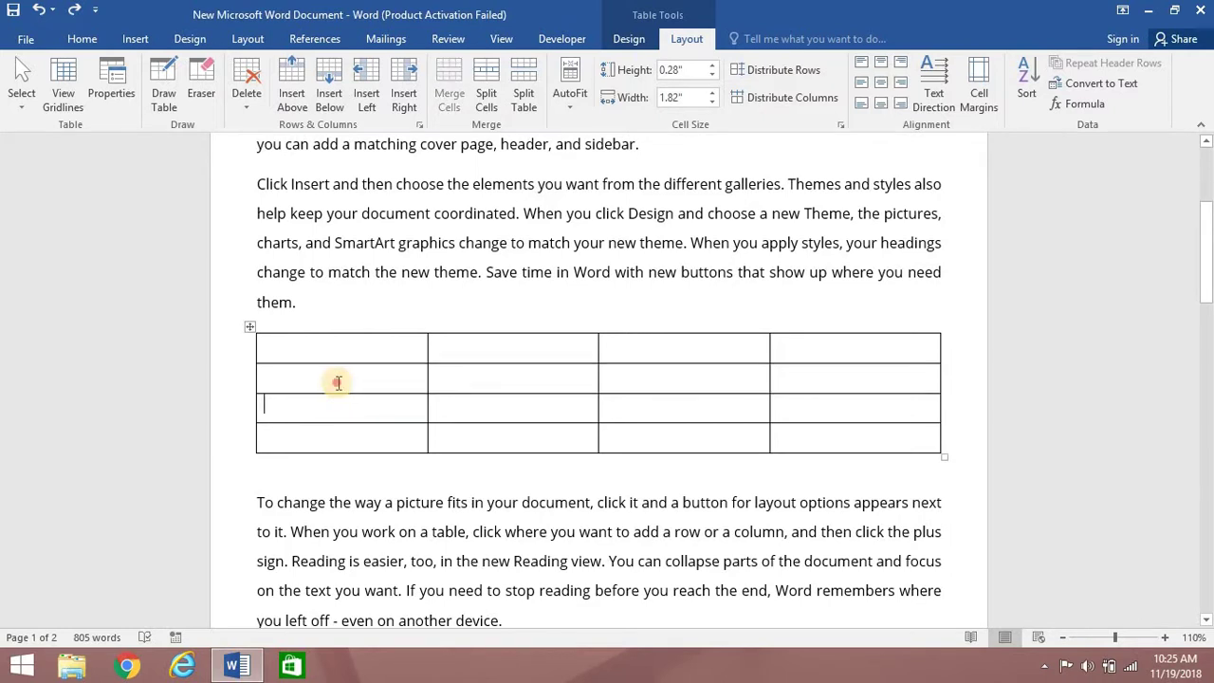
click(249, 110)
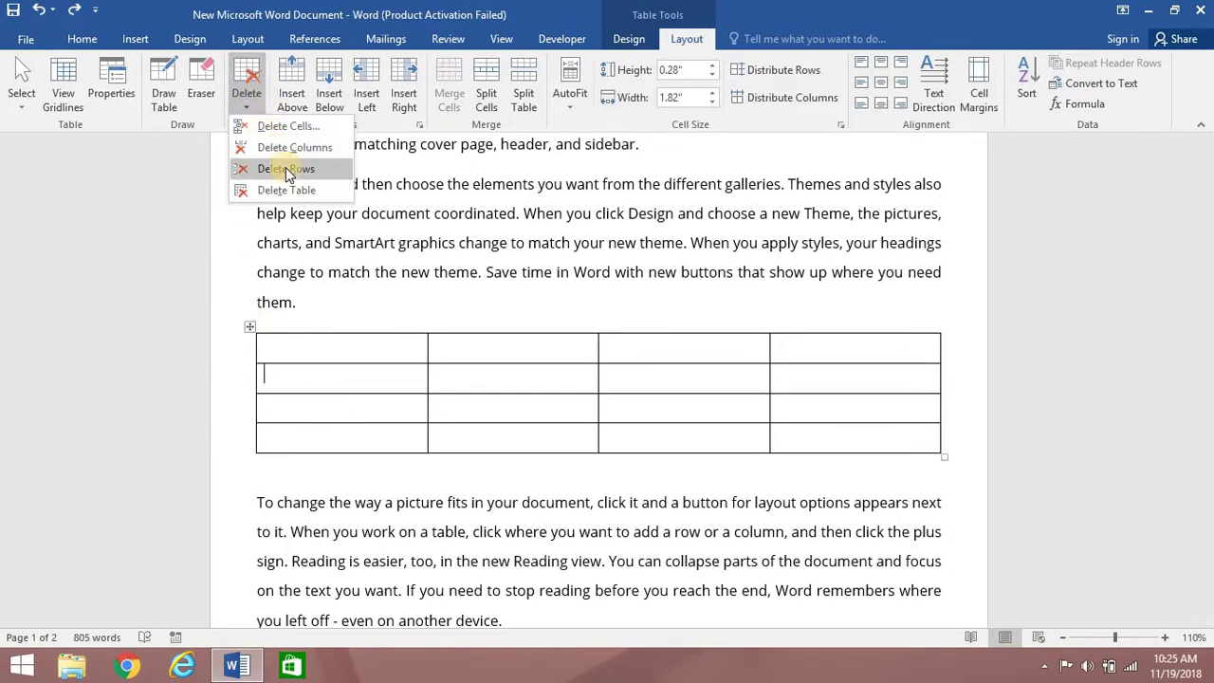
click(287, 168)
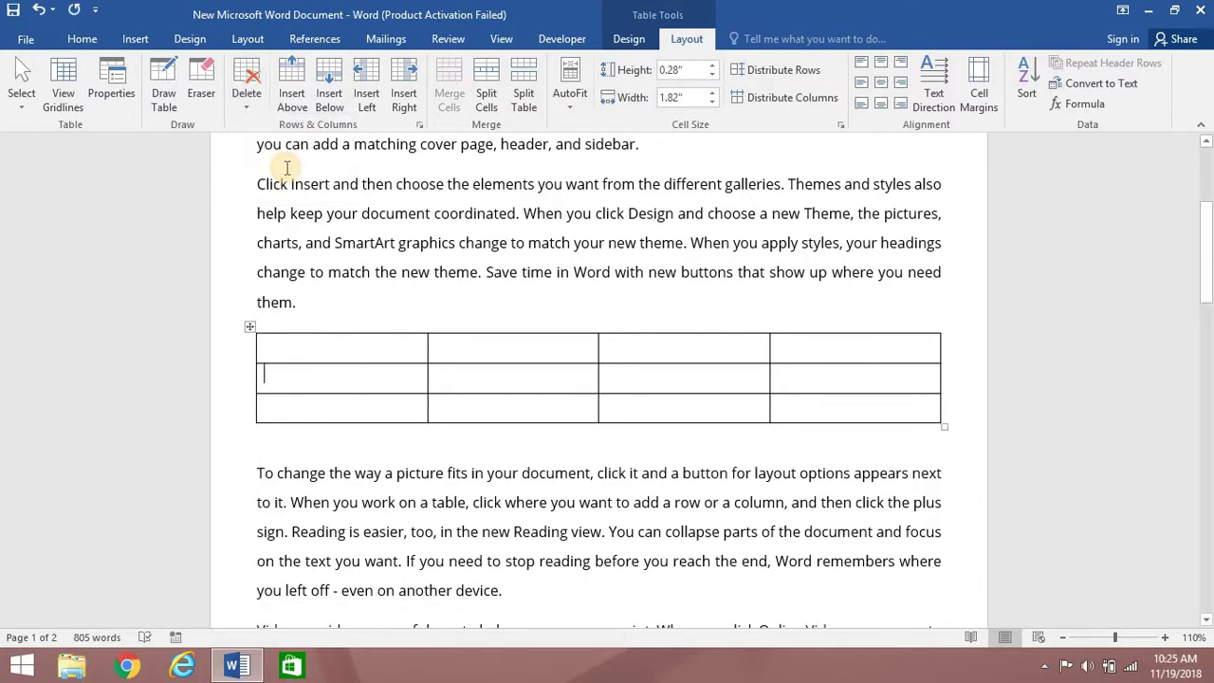
key(ctrl+z)
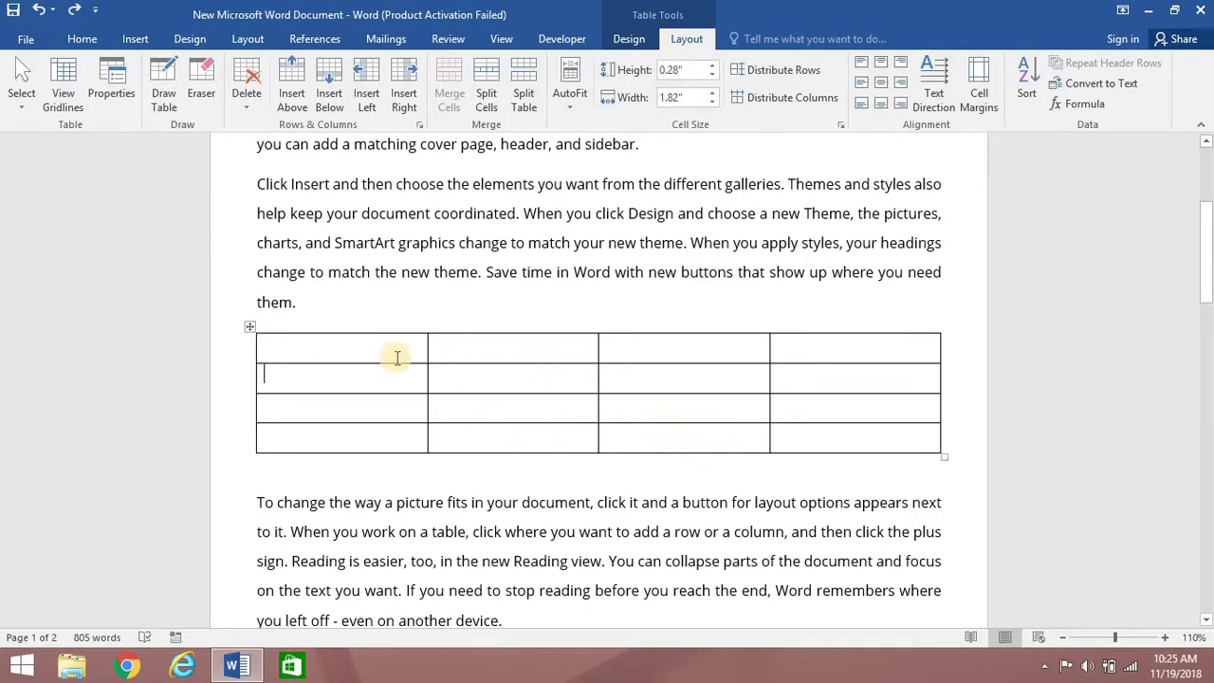
click(878, 346)
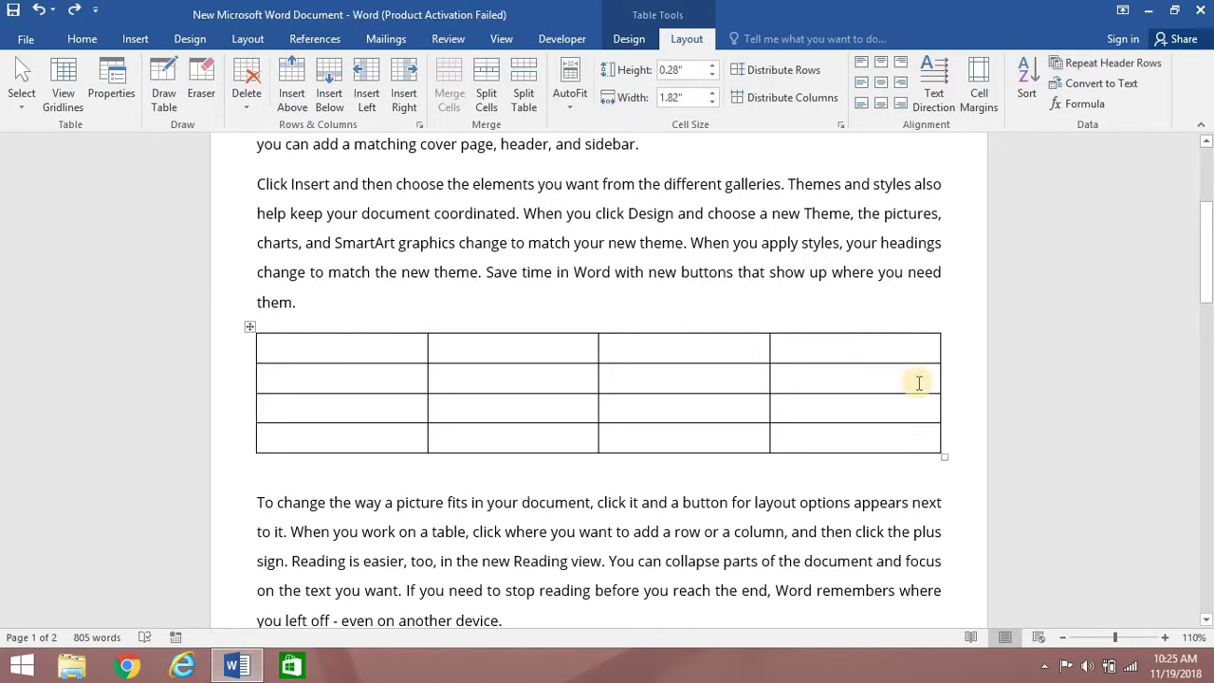
drag(908, 332, 908, 416)
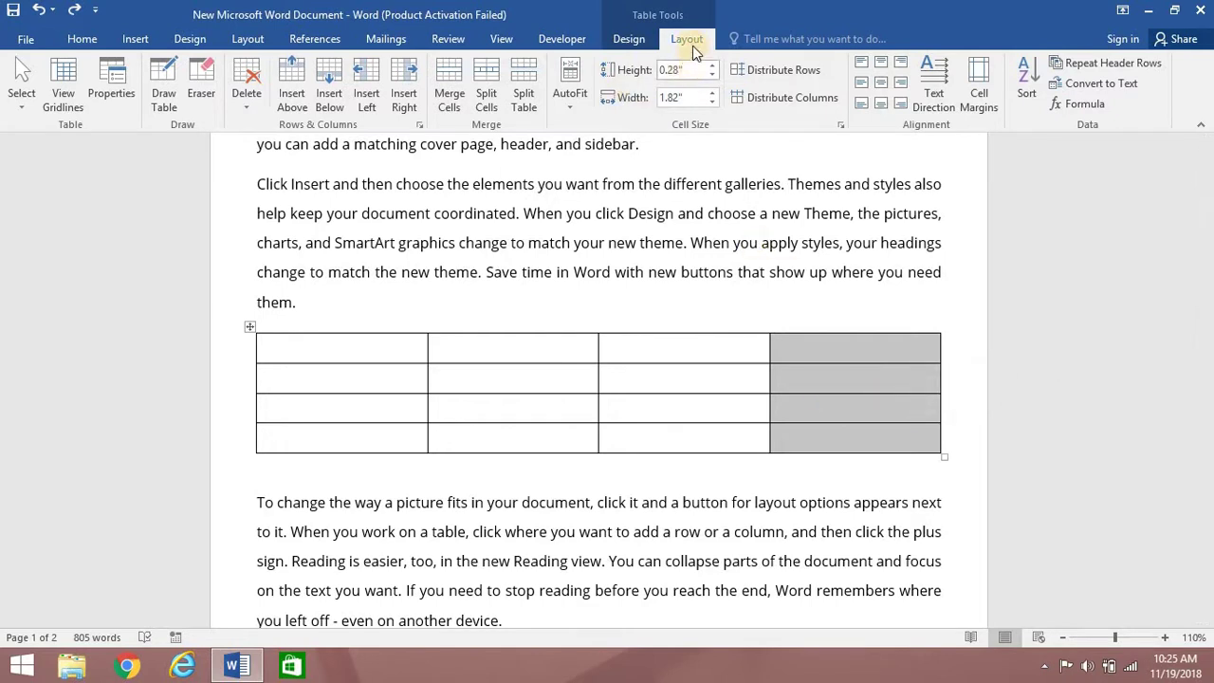
click(408, 92)
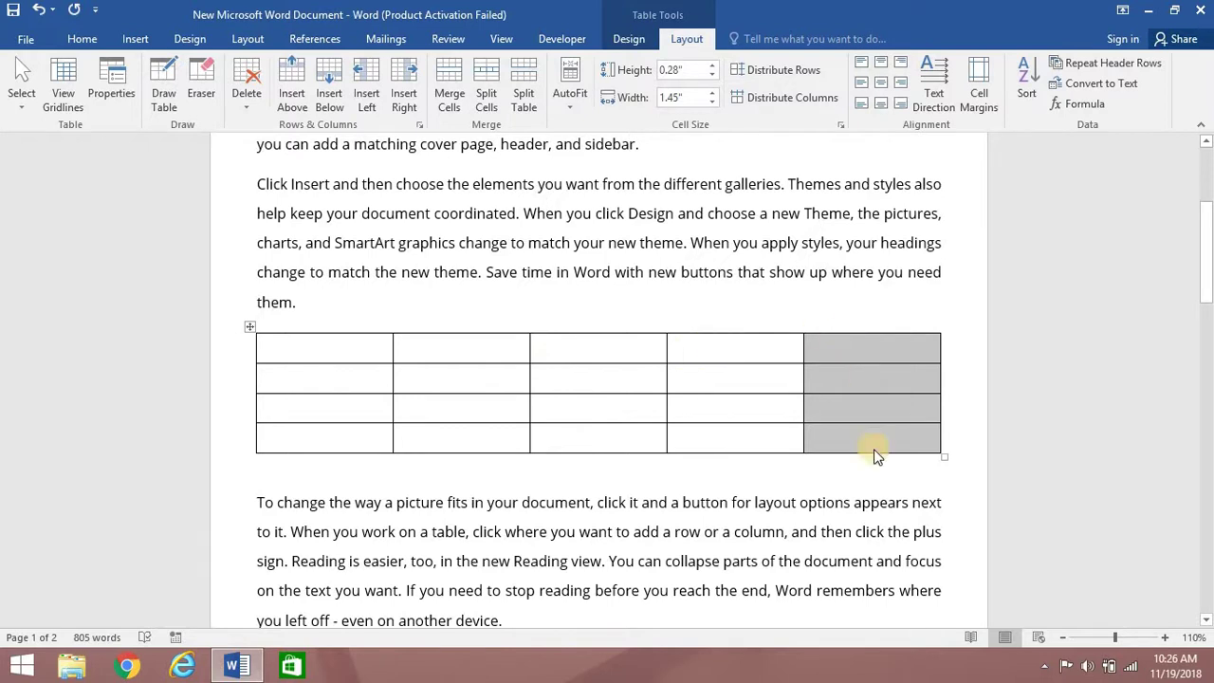
click(403, 83)
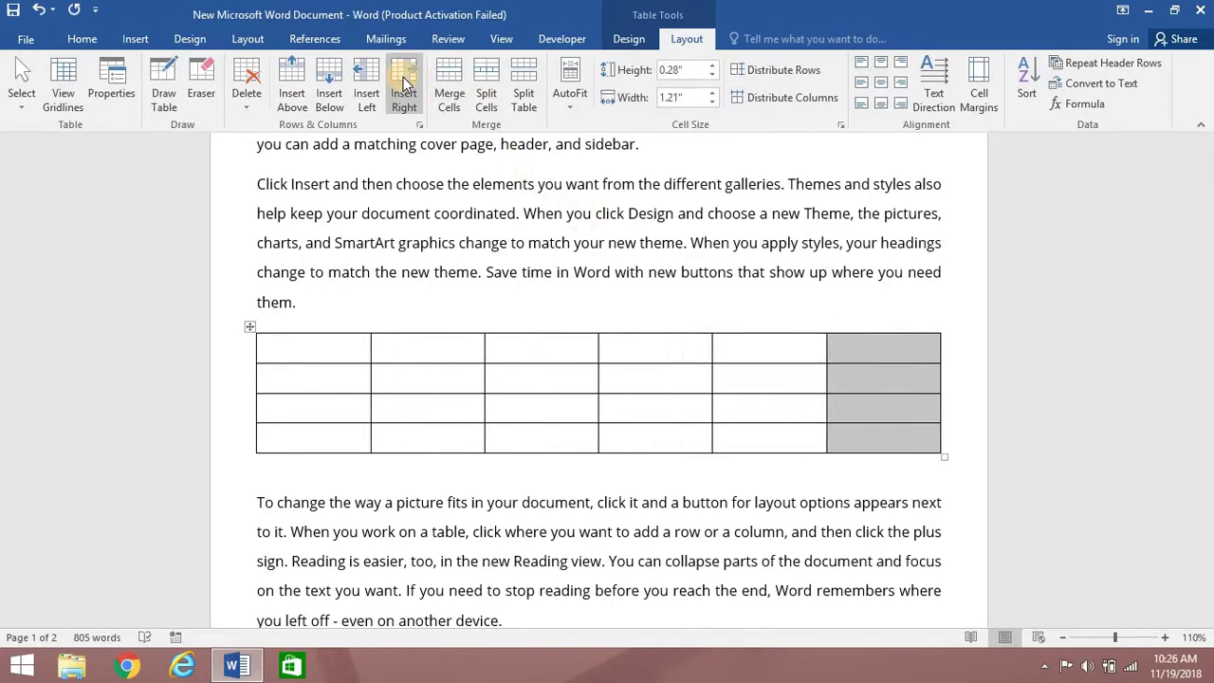
key(ctrl+z)
key(ctrl+z)
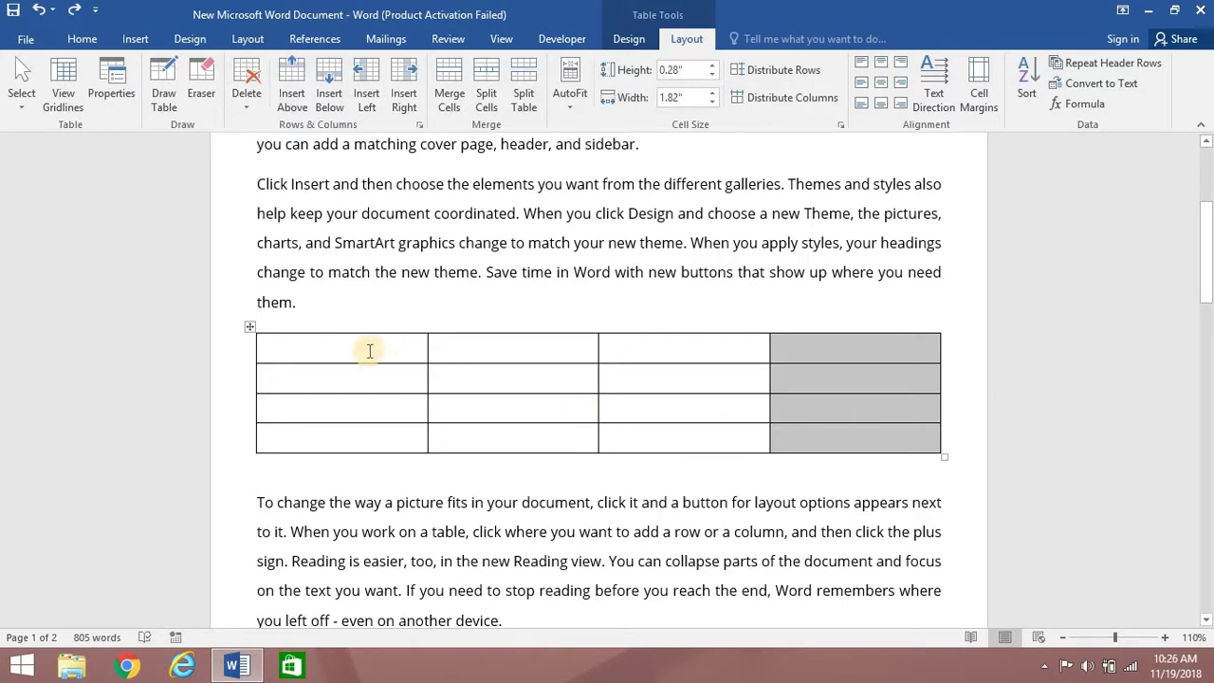
Step: Insert two columns left of the first column, widening the table to six columns
drag(368, 344, 359, 403)
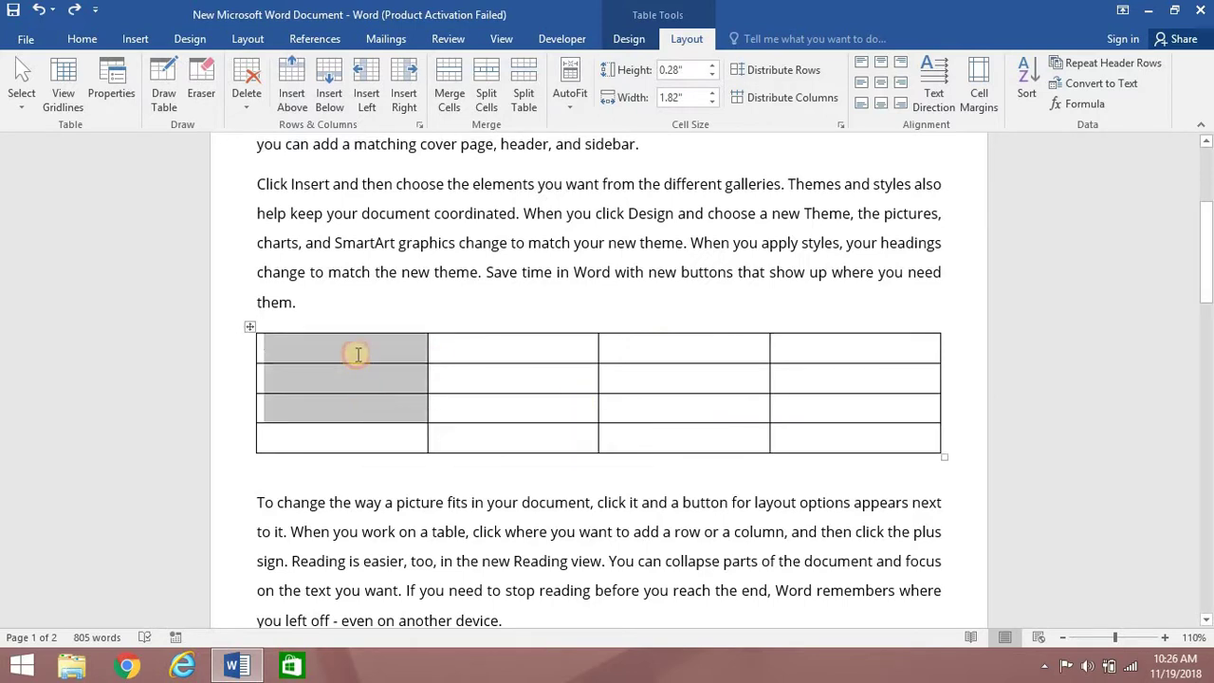
click(358, 351)
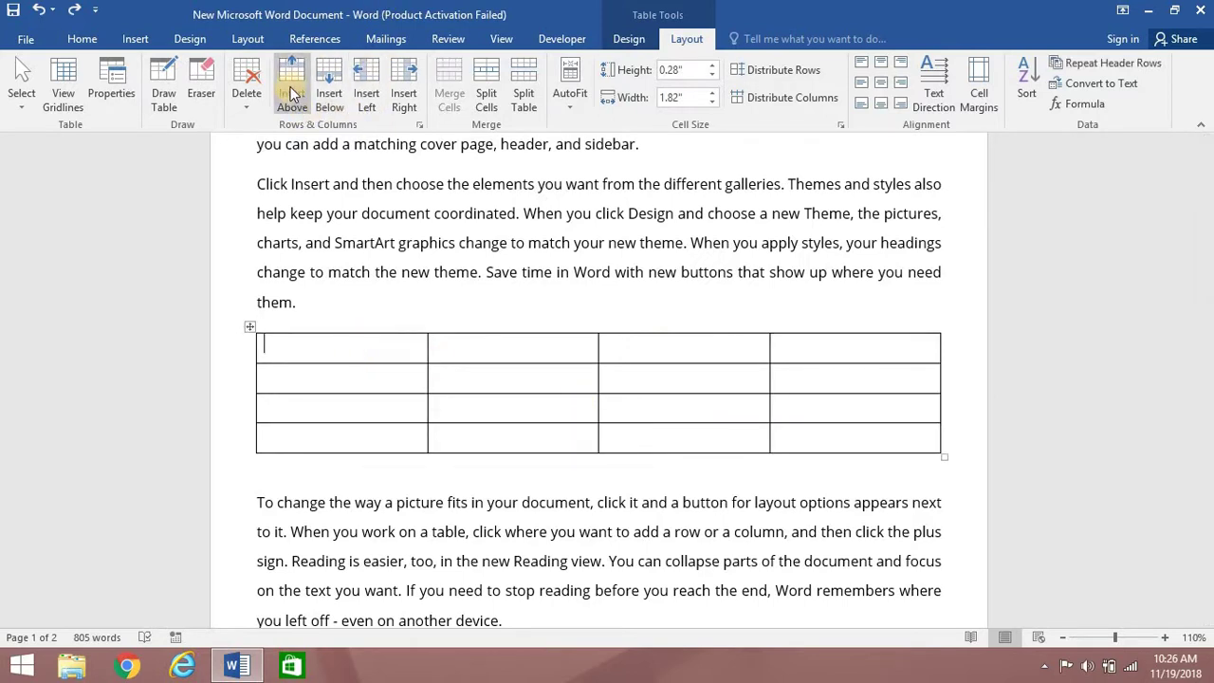
click(364, 90)
click(364, 90)
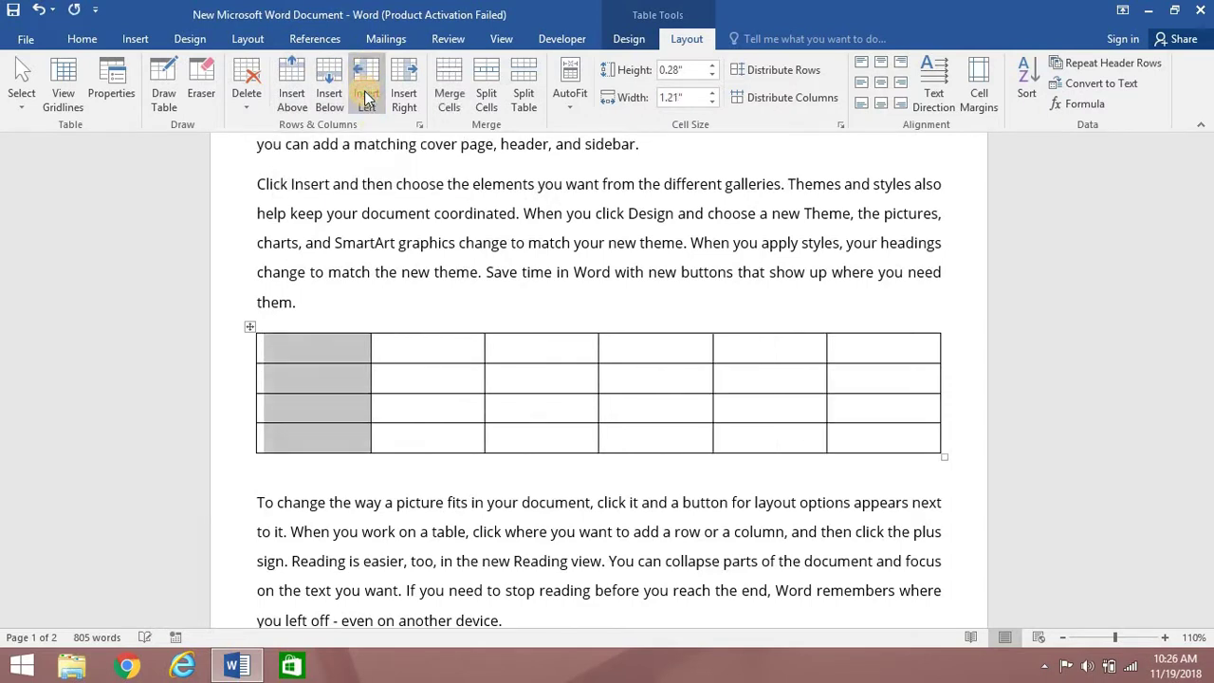
Step: Undo the added left columns, then add three rows below the table and undo them
key(ctrl+z)
key(ctrl+z)
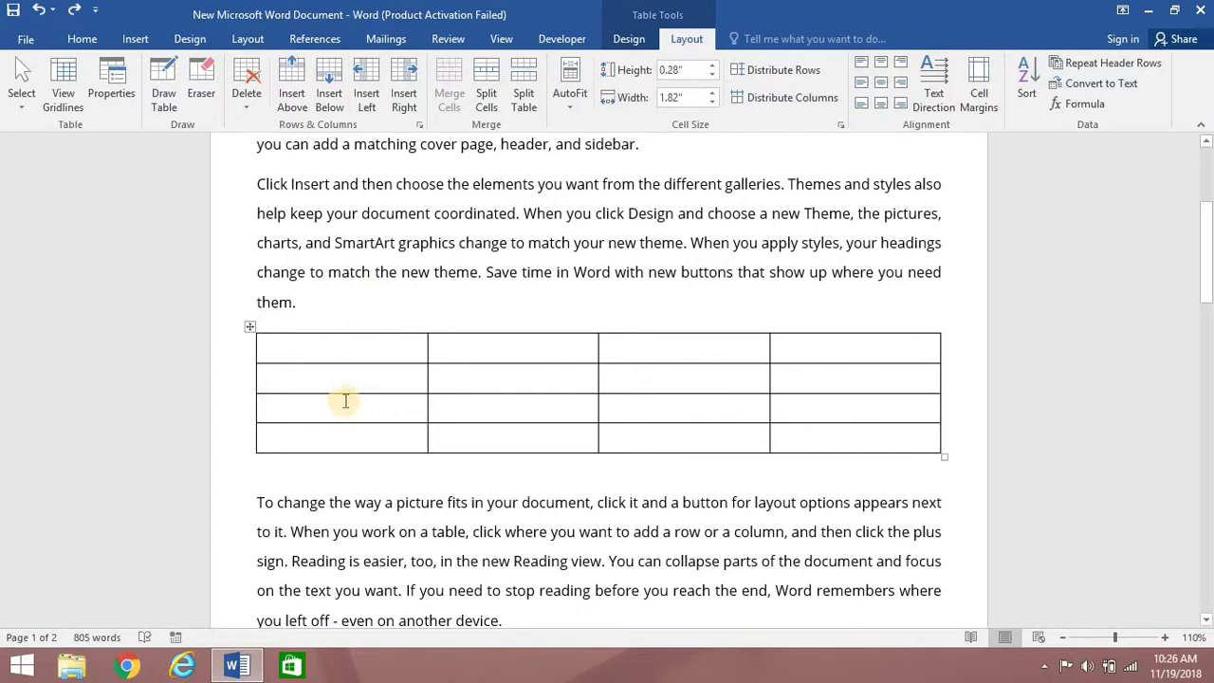
click(323, 442)
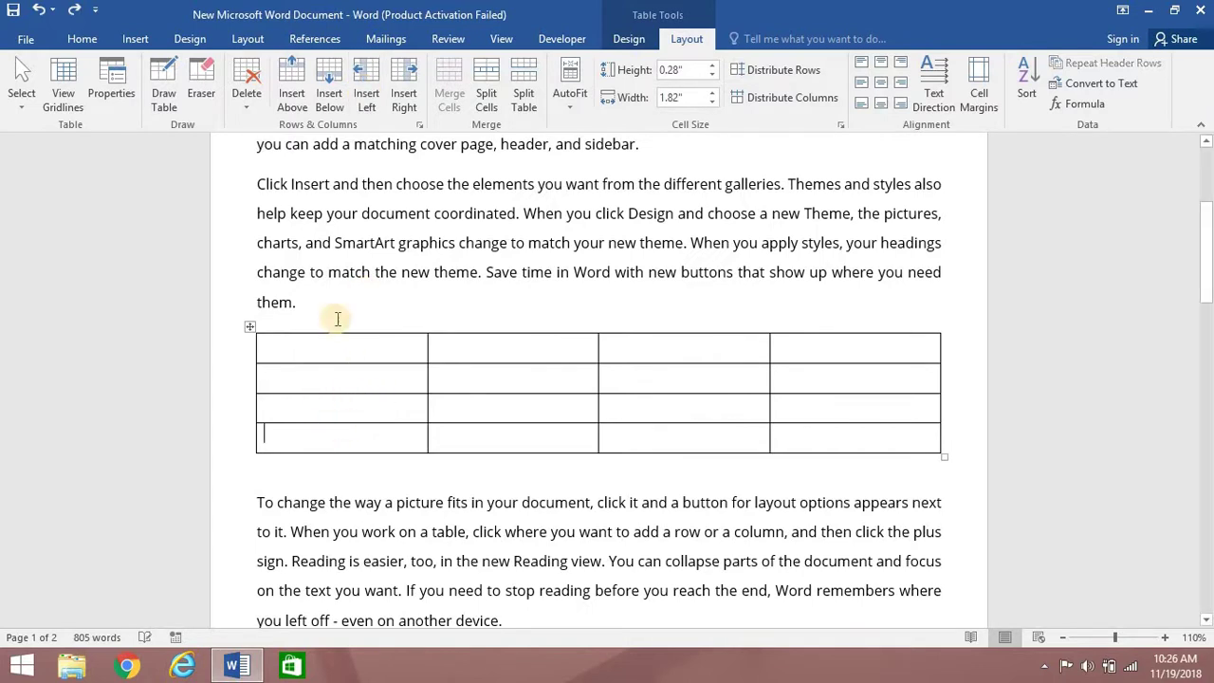
click(330, 87)
click(330, 87)
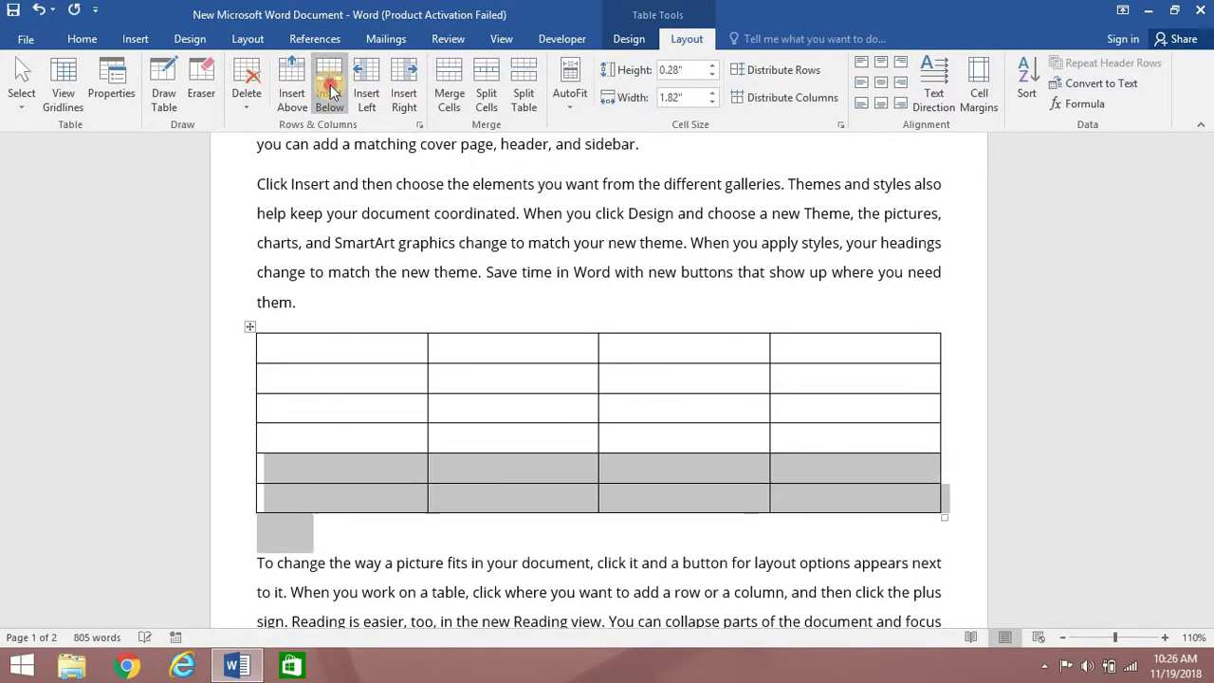
click(330, 87)
click(330, 87)
key(ctrl+z)
key(ctrl+z)
key(ctrl+z)
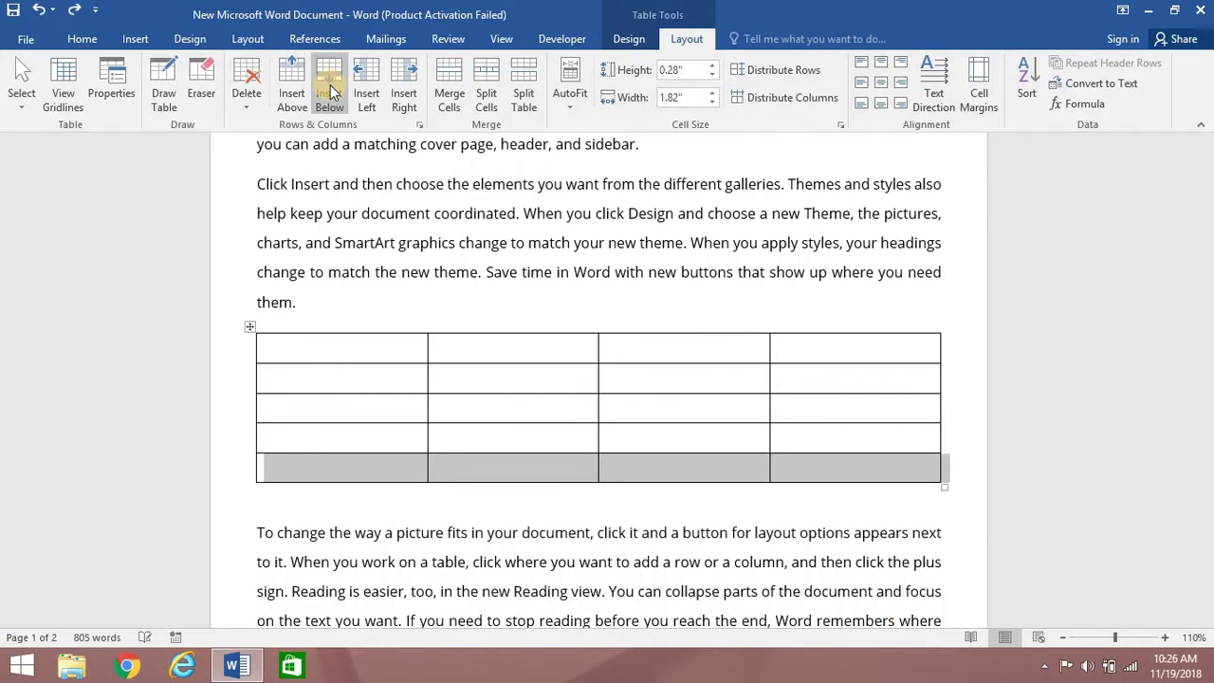
key(ctrl+z)
Step: Add three rows above the top row, undo them, and return to the bottom row
click(332, 348)
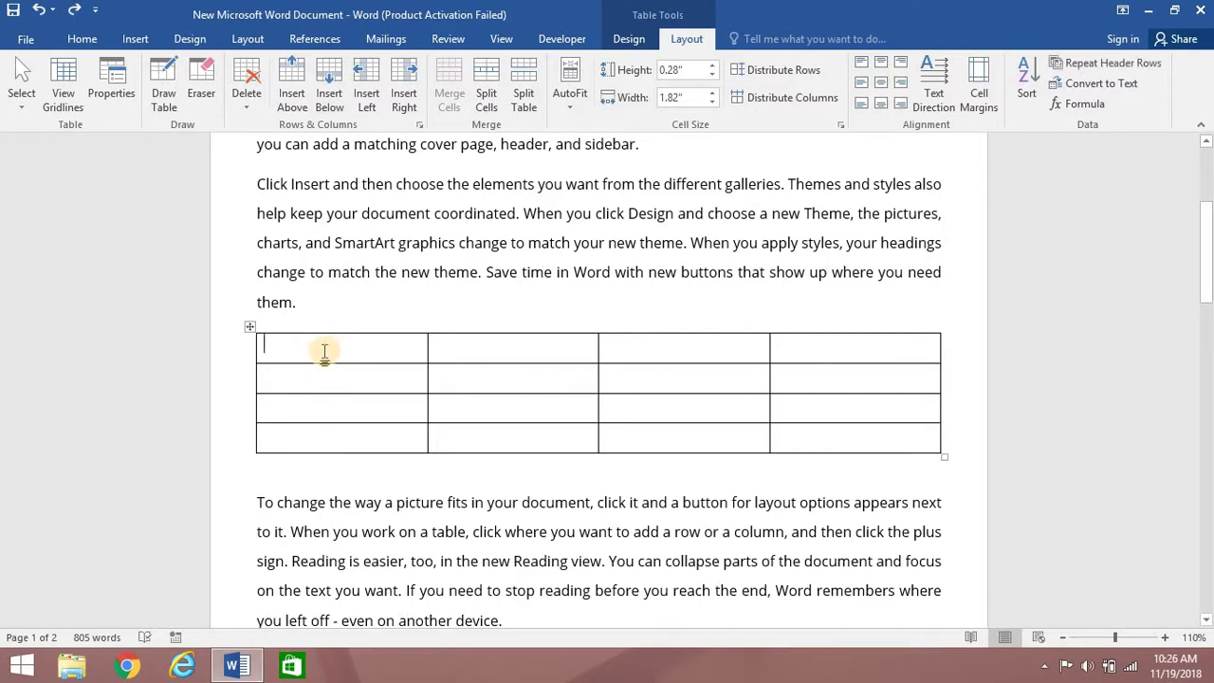
click(292, 87)
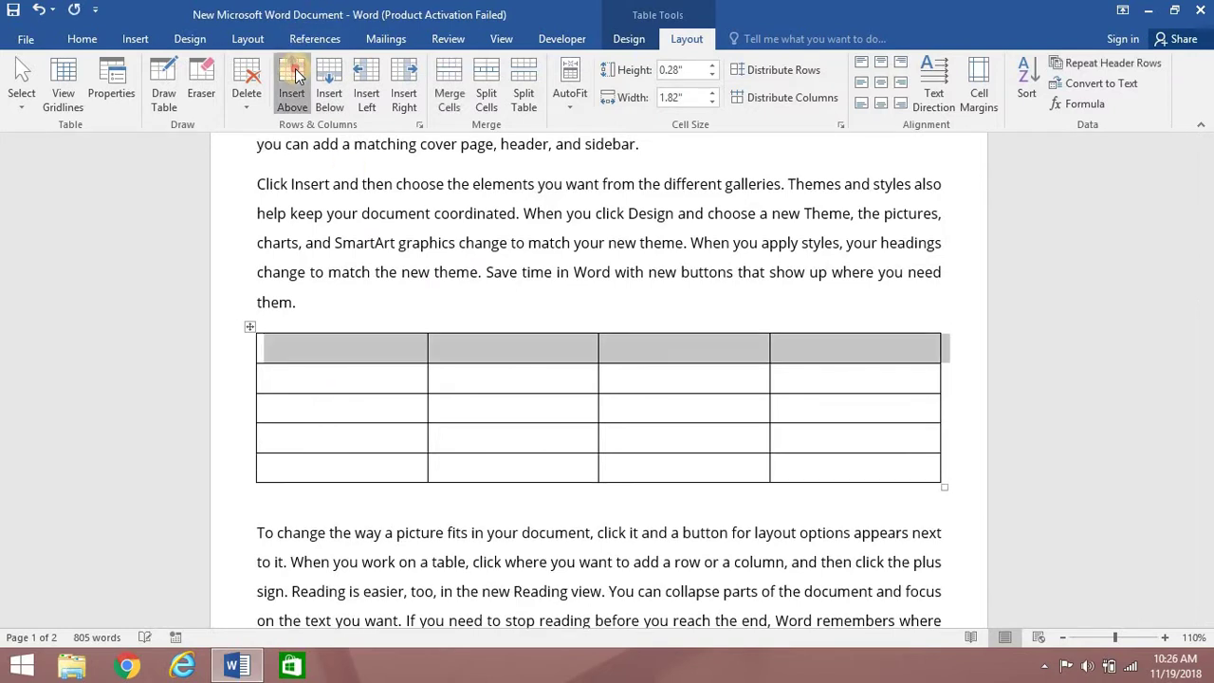
click(292, 87)
click(292, 87)
click(292, 87)
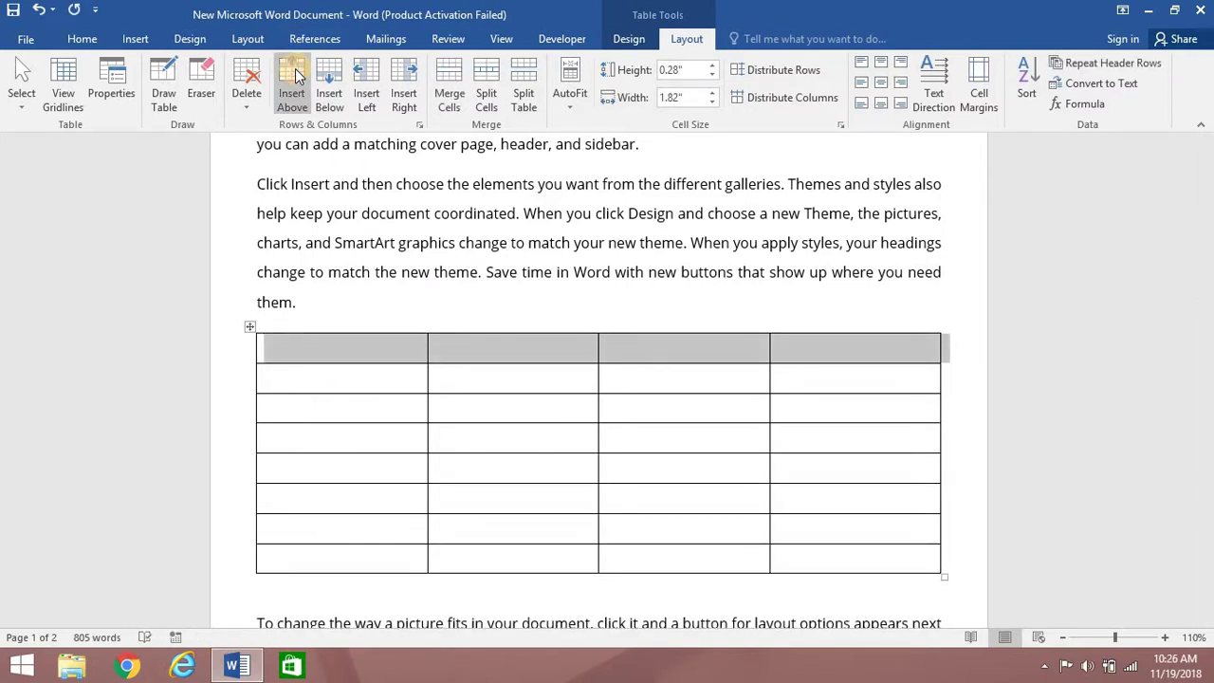
key(ctrl+z)
key(ctrl+z)
key(ctrl+z)
key(ctrl+z)
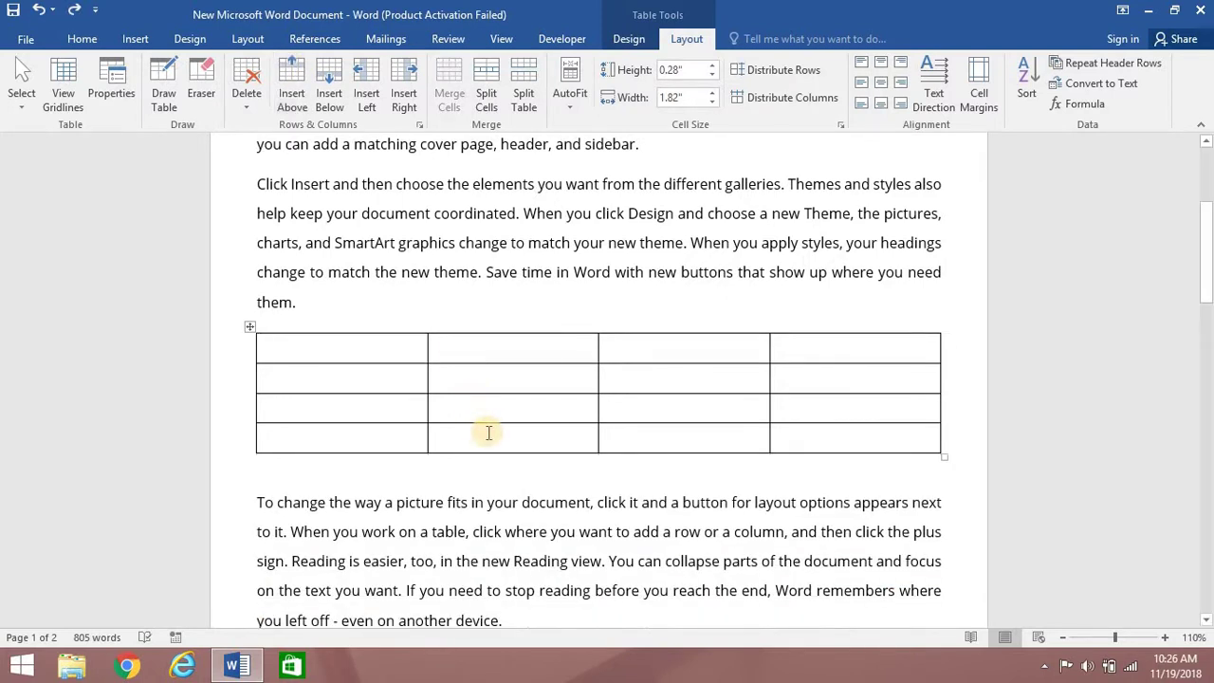
click(492, 438)
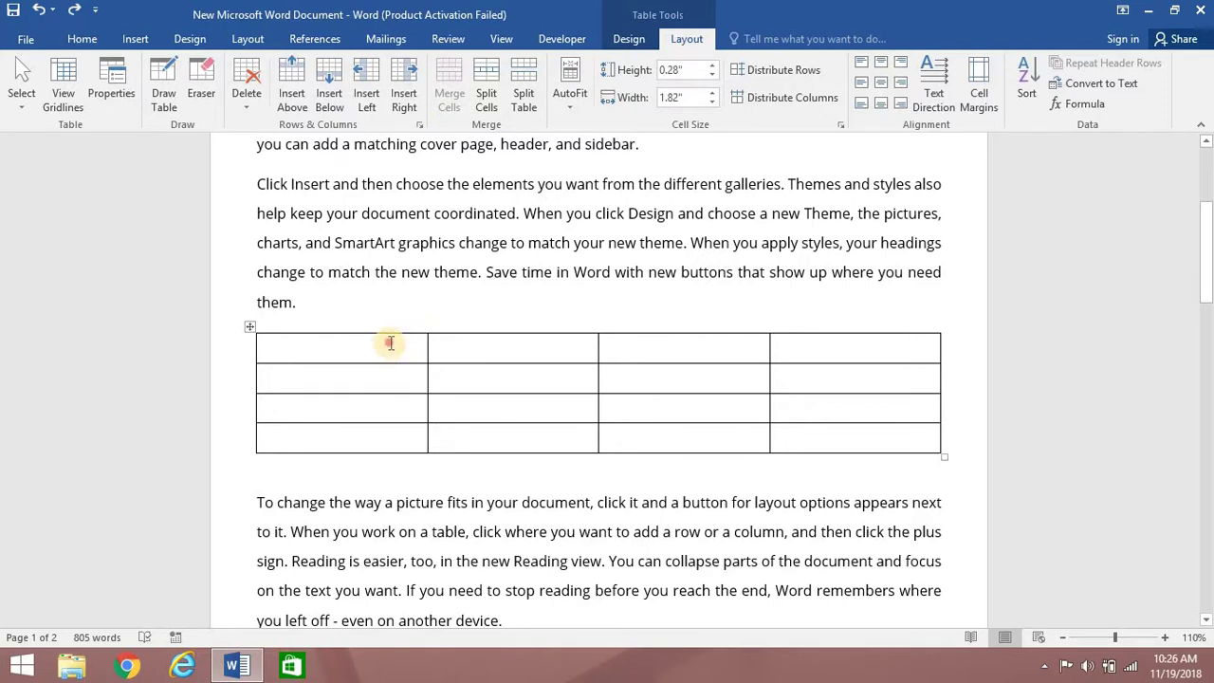
Step: Type 'AB' in the first cell, add a column to its right, then delete that extra column
drag(390, 343, 389, 434)
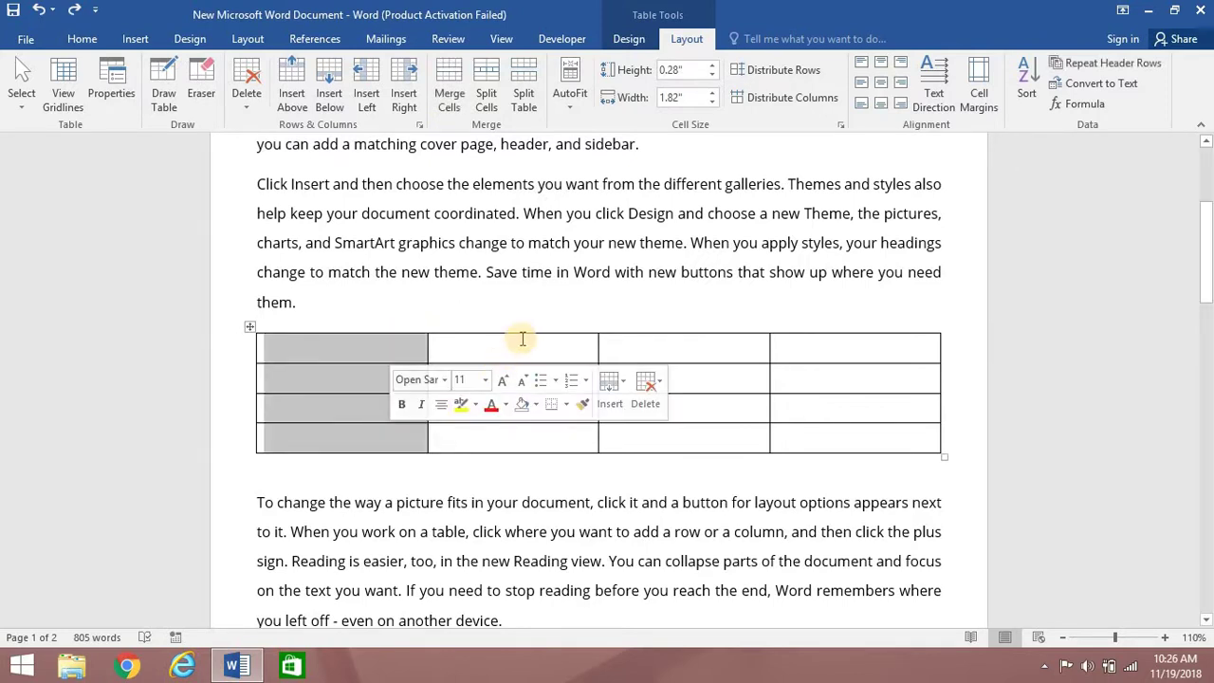
drag(521, 338, 520, 428)
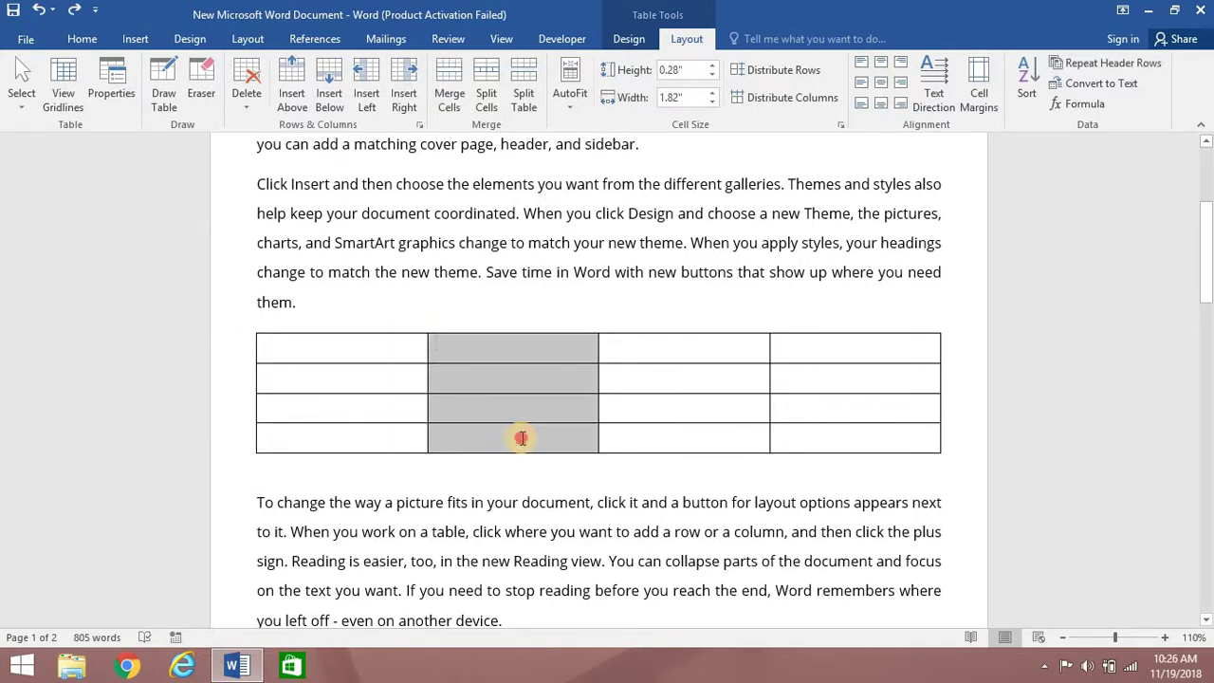
click(371, 370)
click(365, 352)
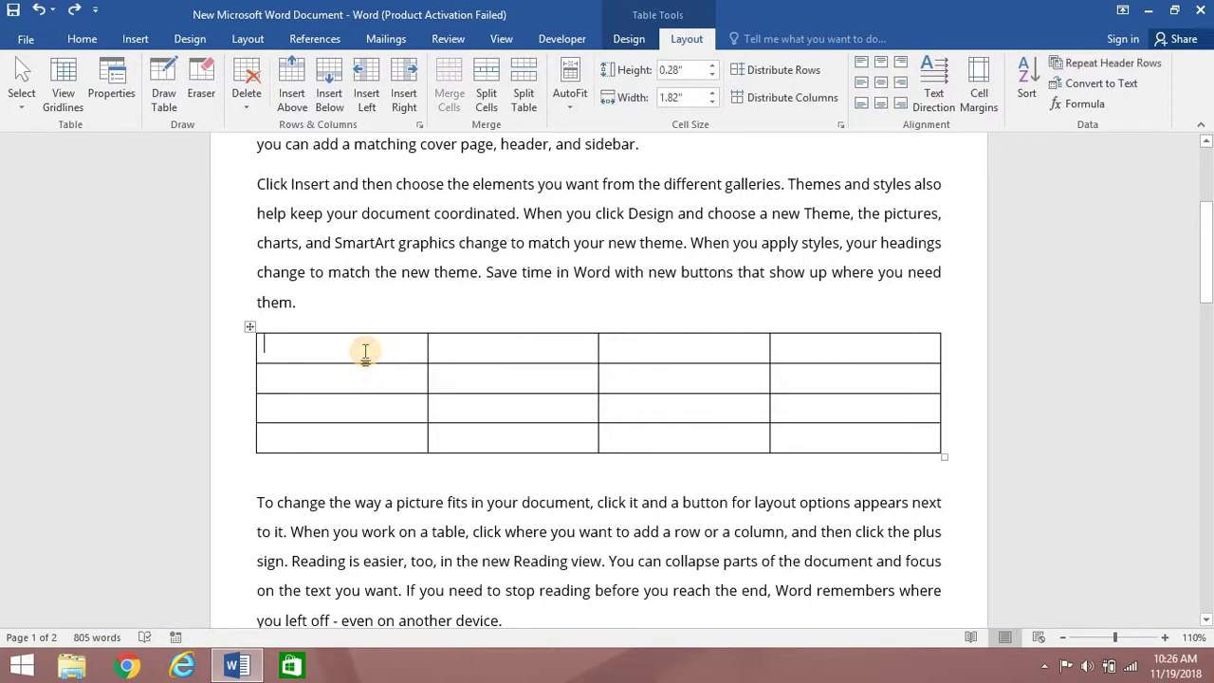
text(A)
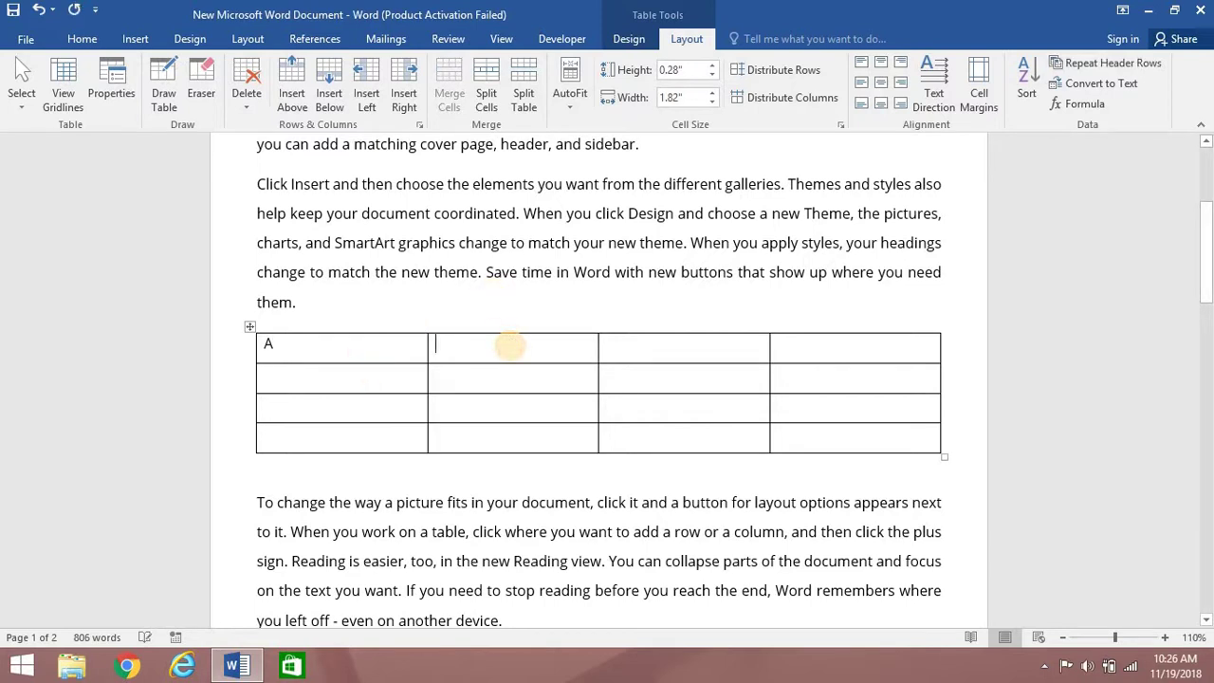
text(B)
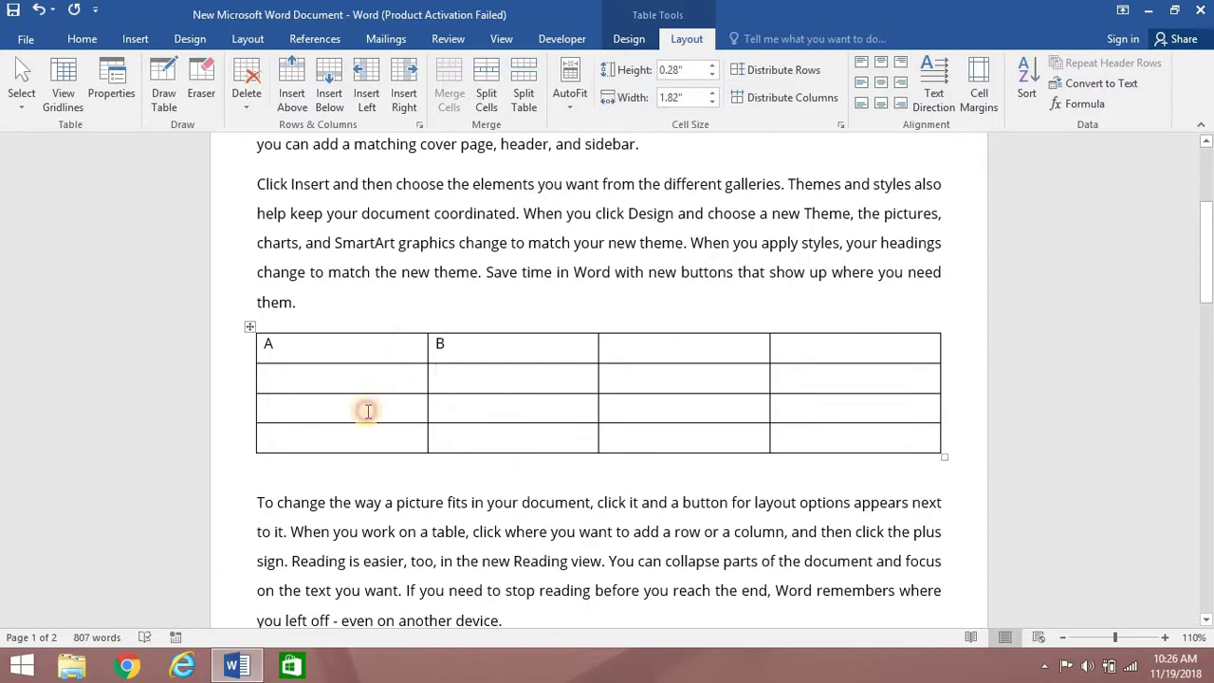
key(Left)
key(Left)
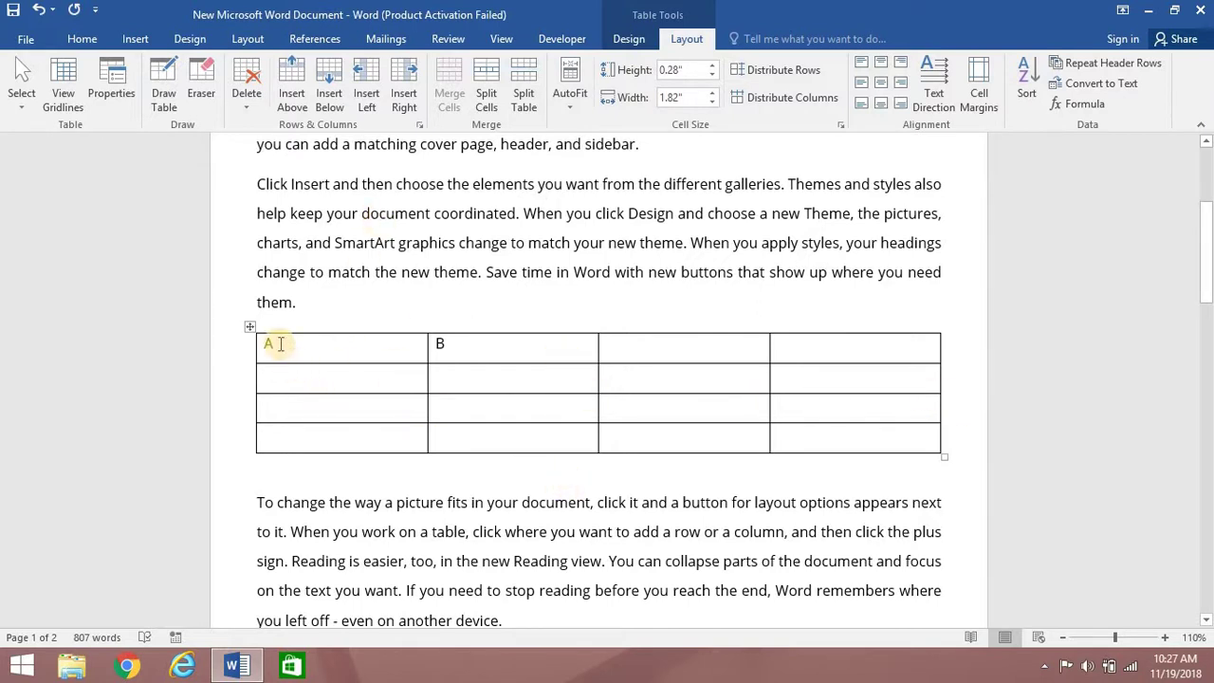
click(405, 87)
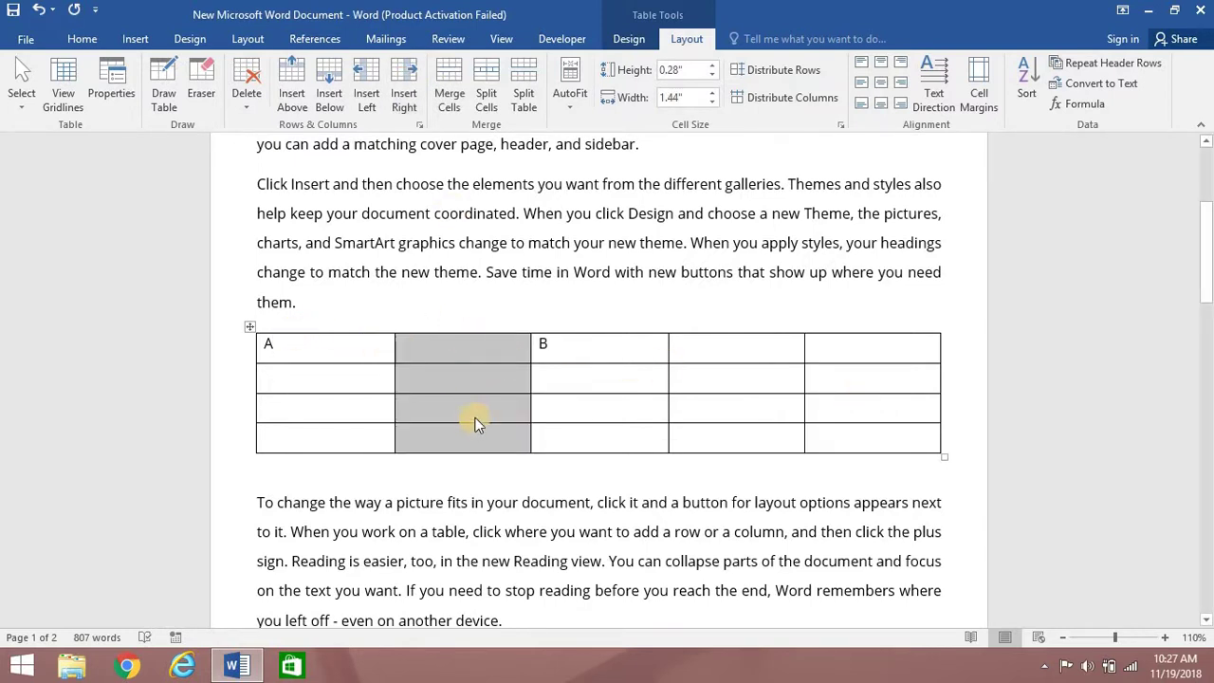
key(BackSpace)
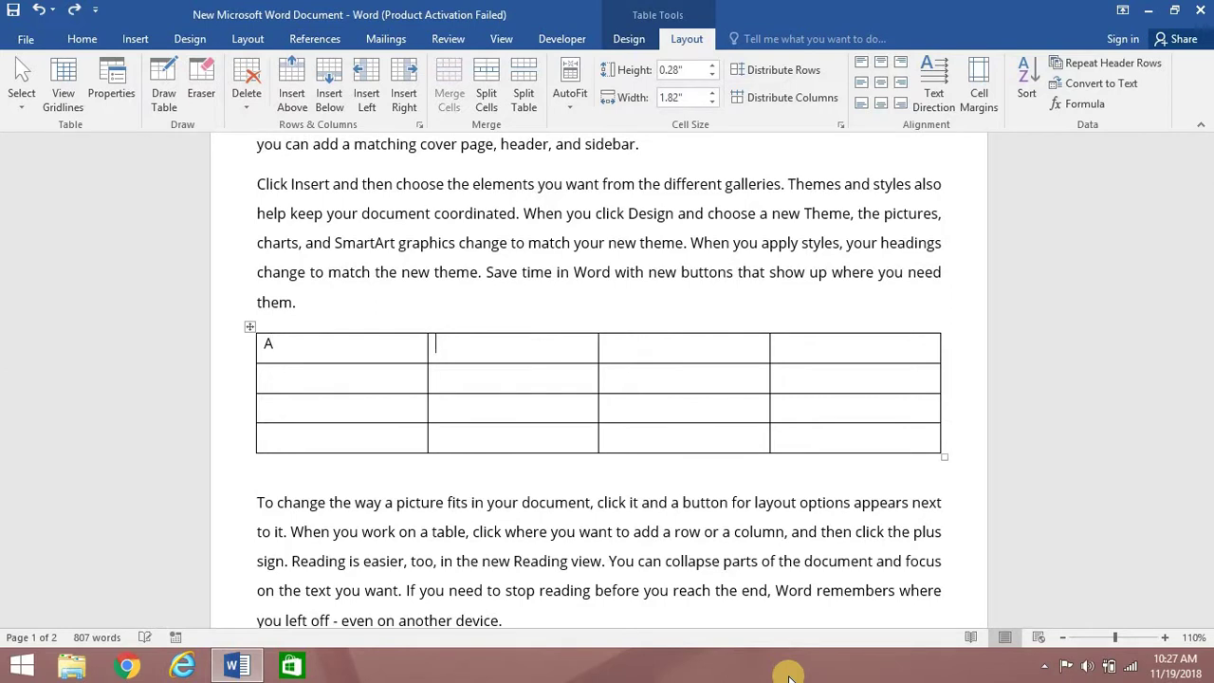
Step: Undo and redo the table, type 'A' in the first column, then insert and undo a row below
key(ctrl+z)
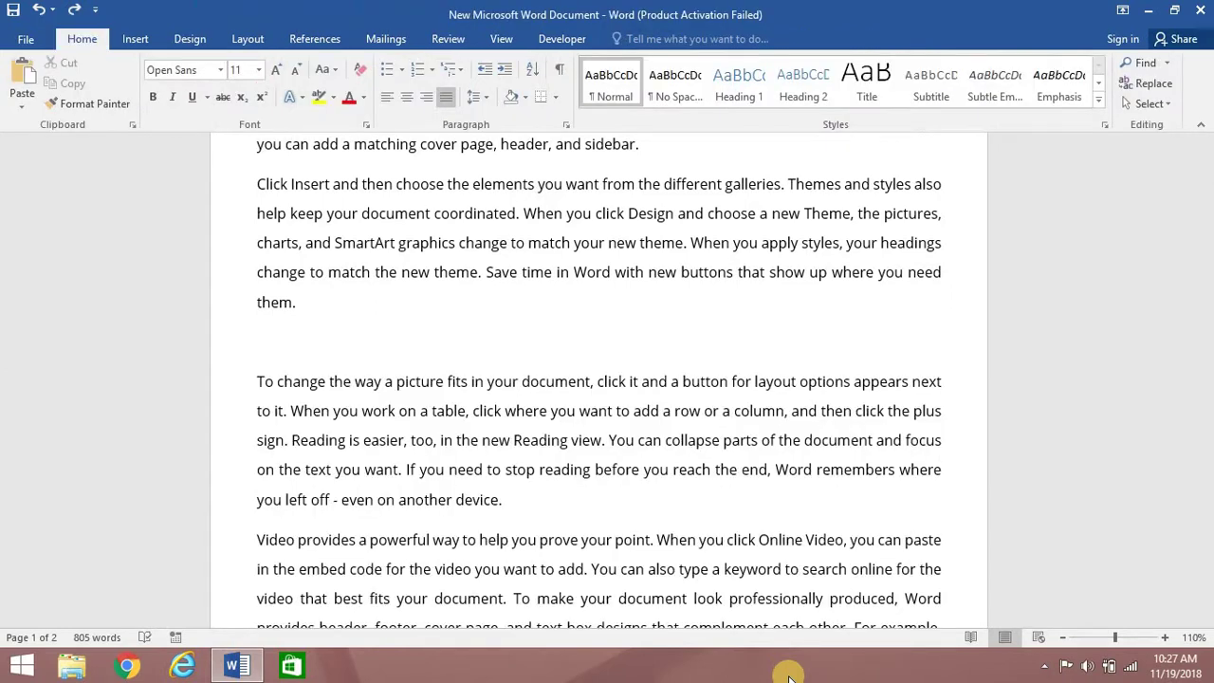
click(74, 11)
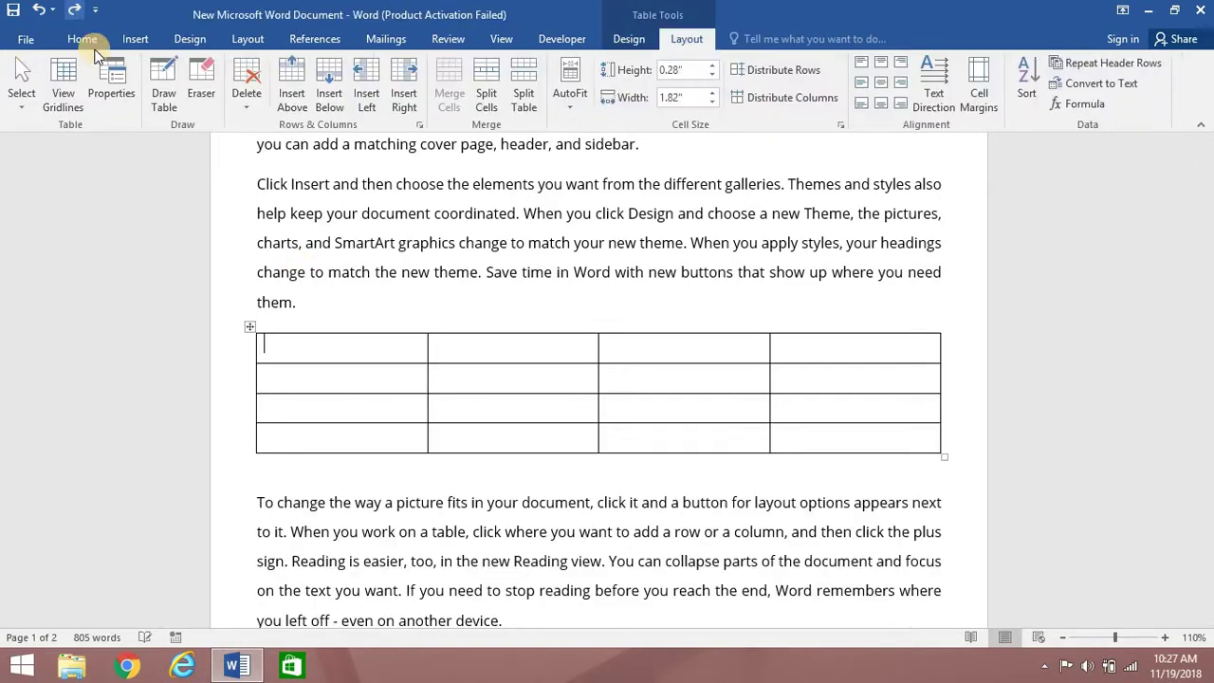
click(349, 437)
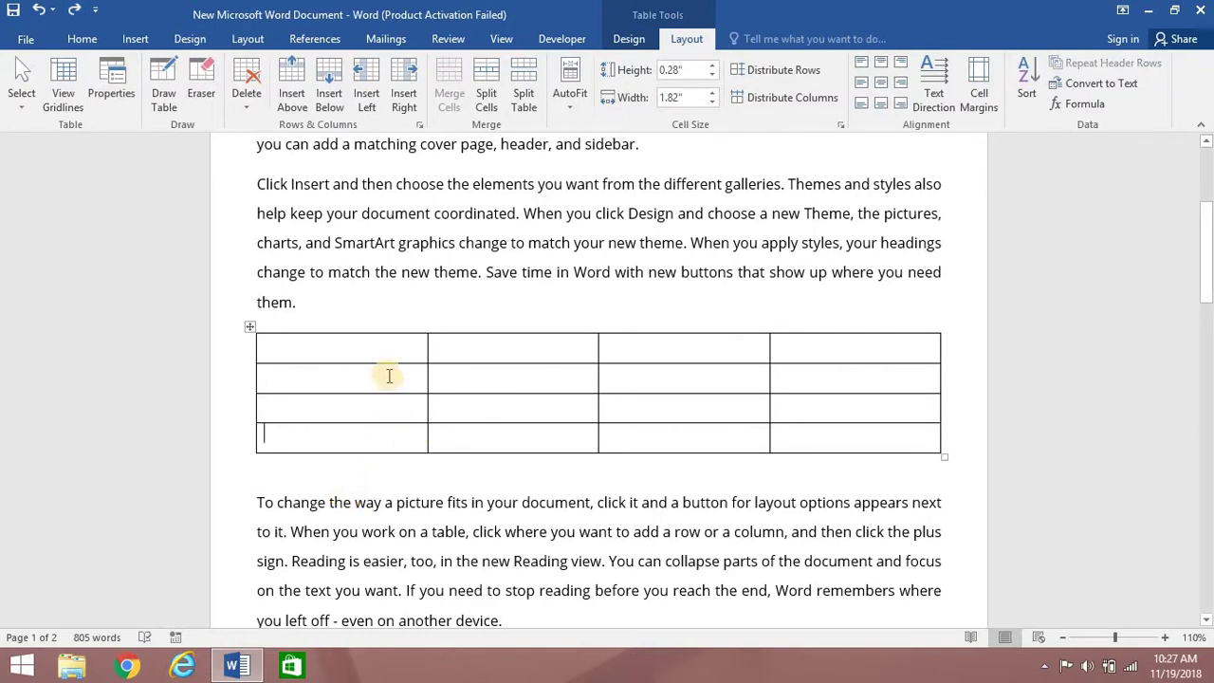
text(A)
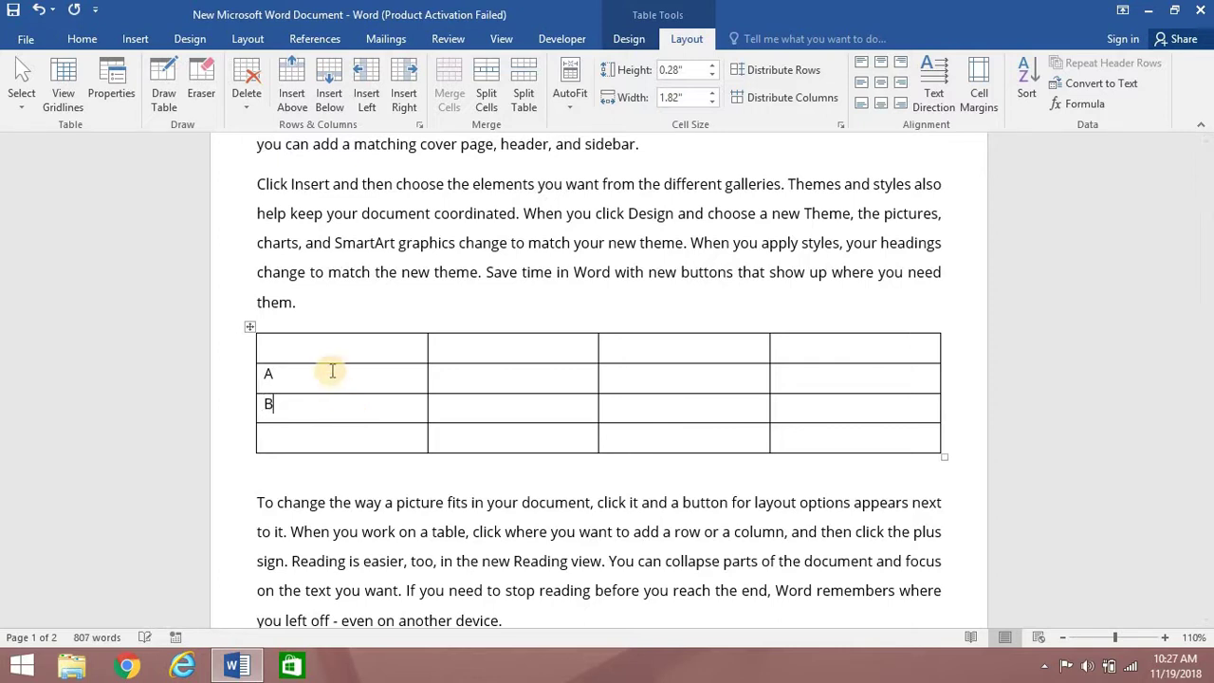
click(329, 377)
click(316, 375)
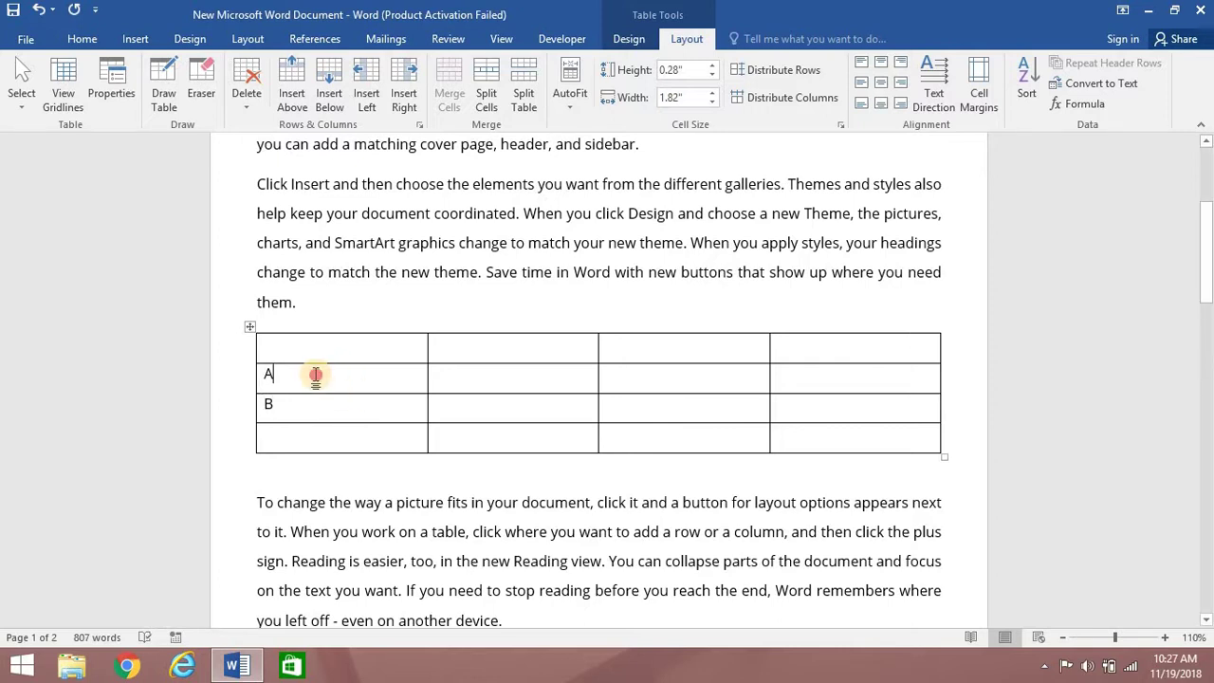
click(329, 85)
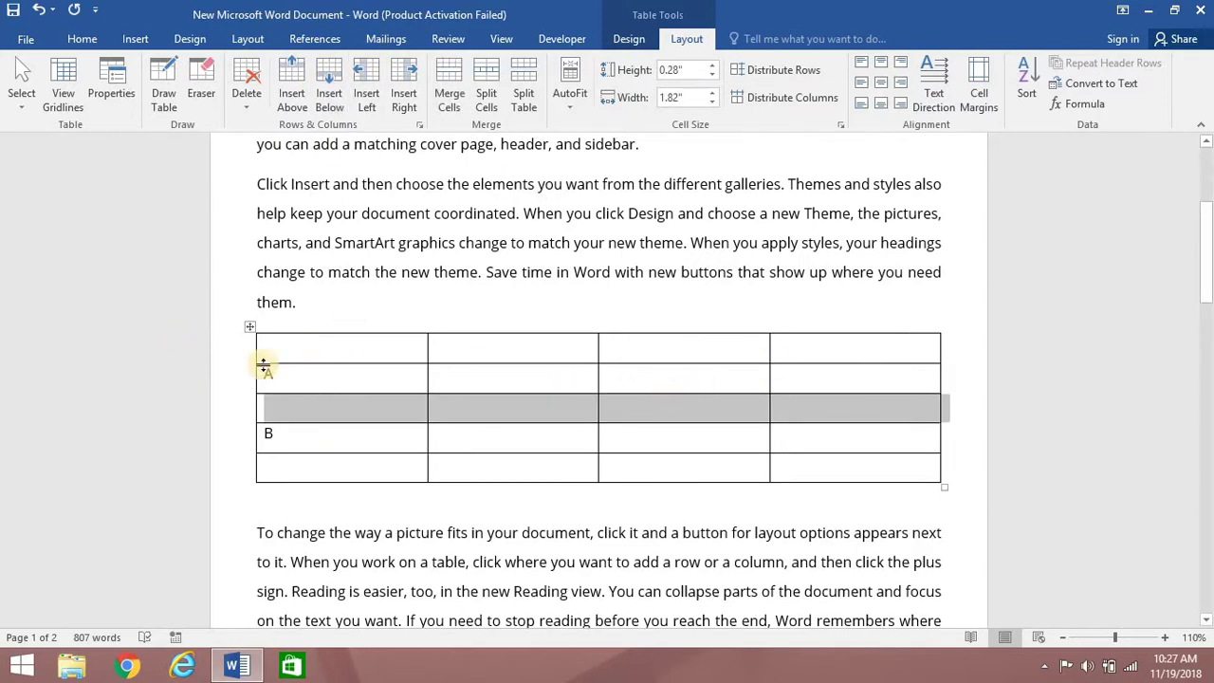
key(ctrl+z)
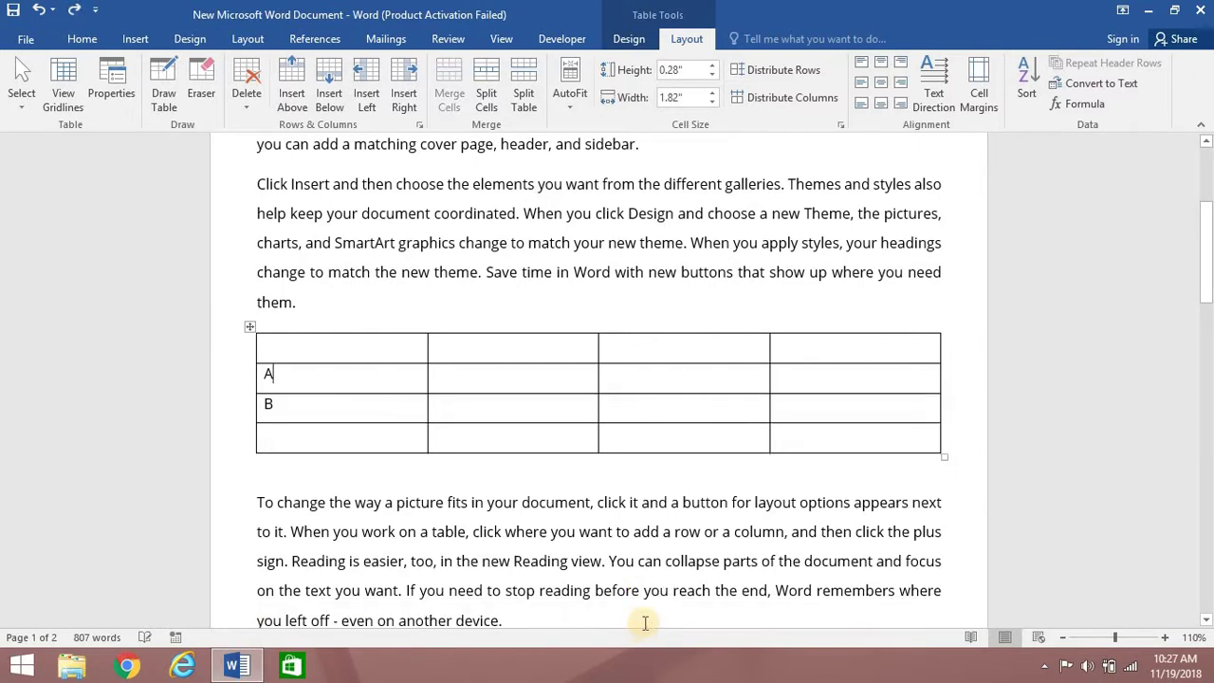
click(537, 341)
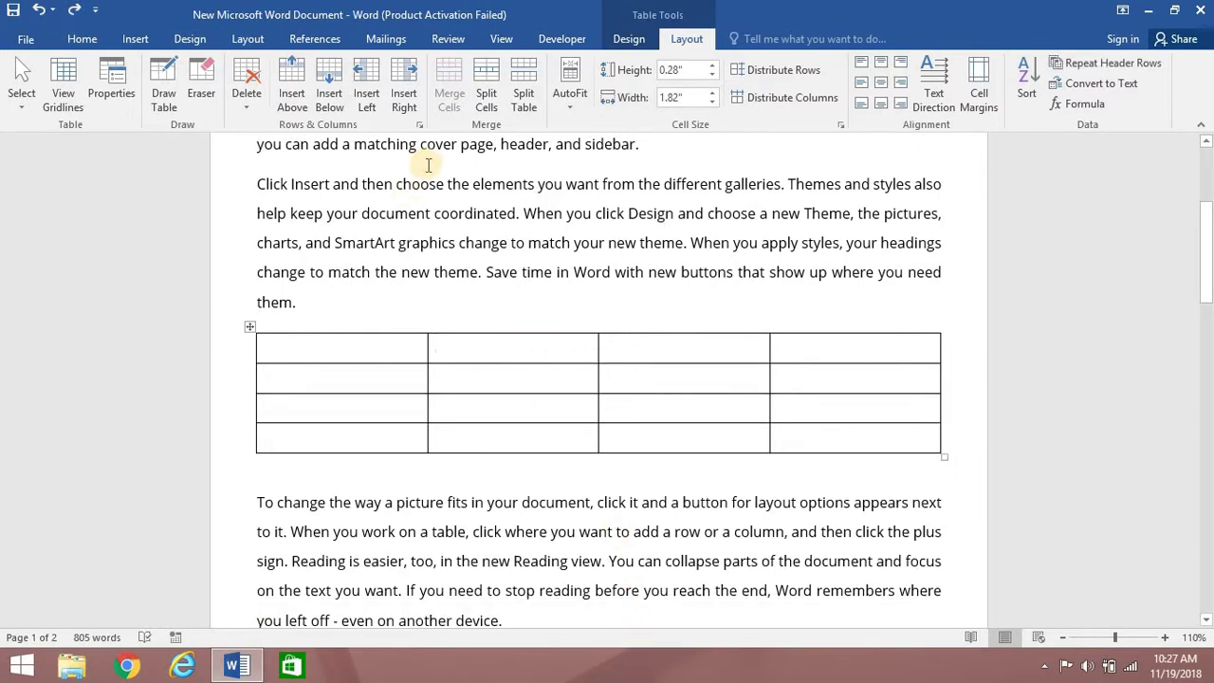
drag(344, 347, 633, 361)
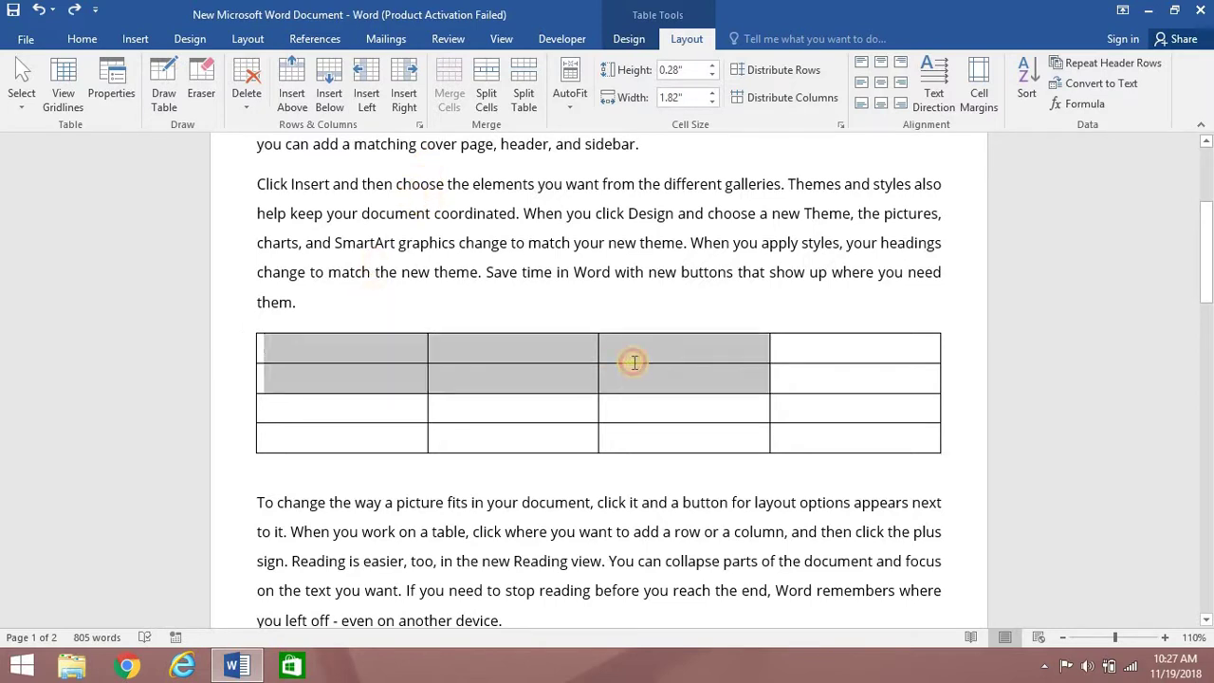
click(432, 352)
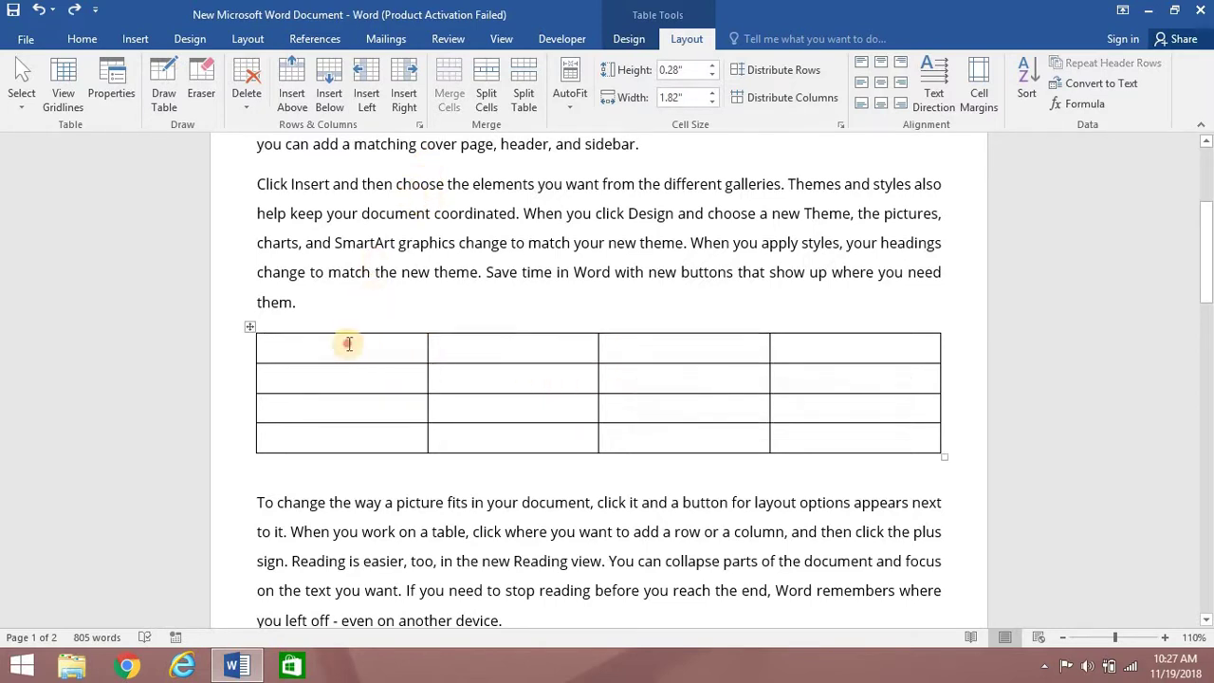
drag(348, 343, 530, 361)
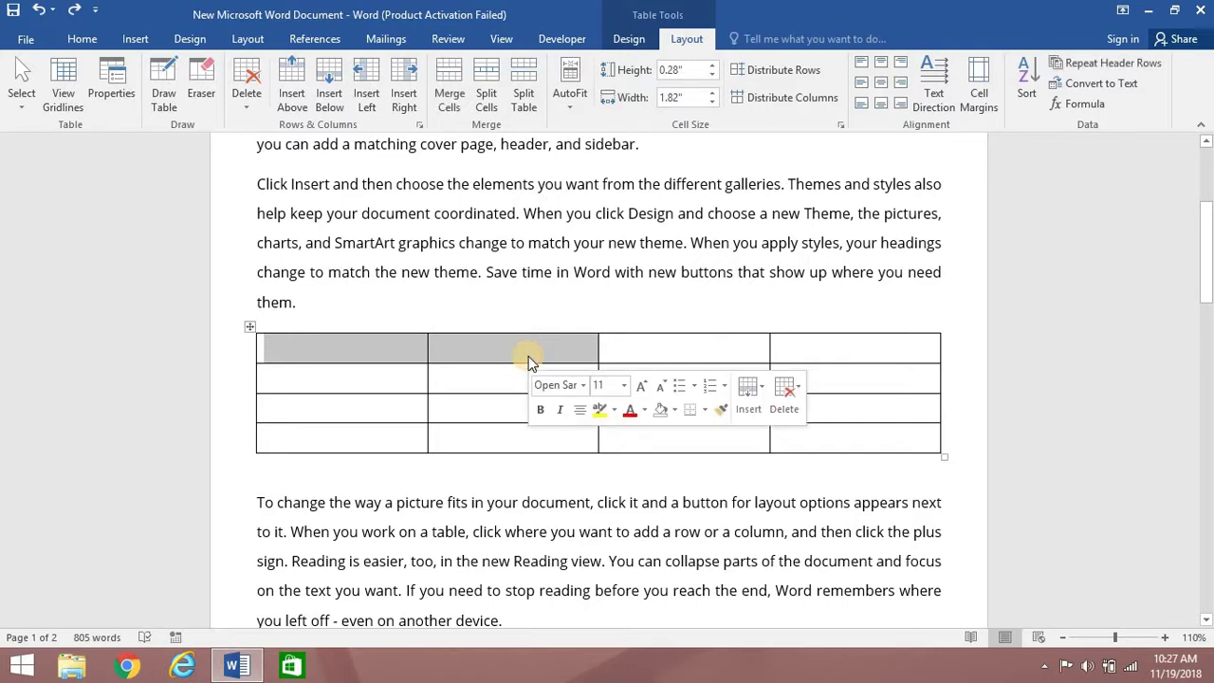
click(435, 375)
drag(338, 344, 446, 355)
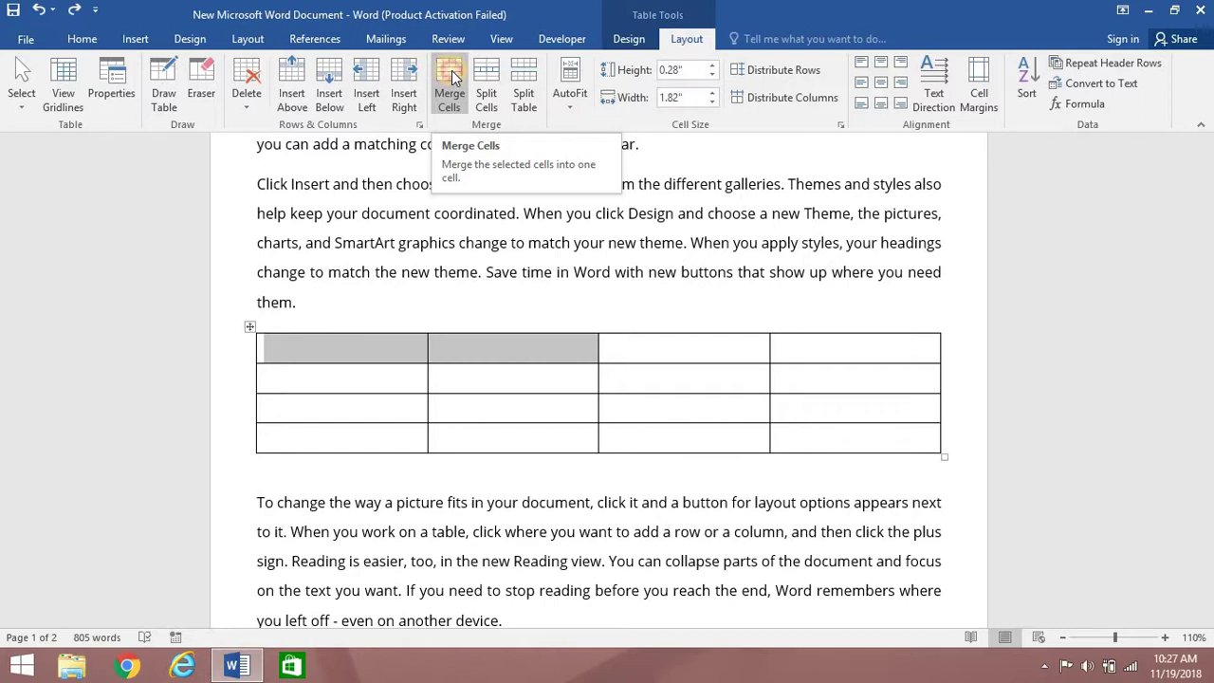
click(451, 74)
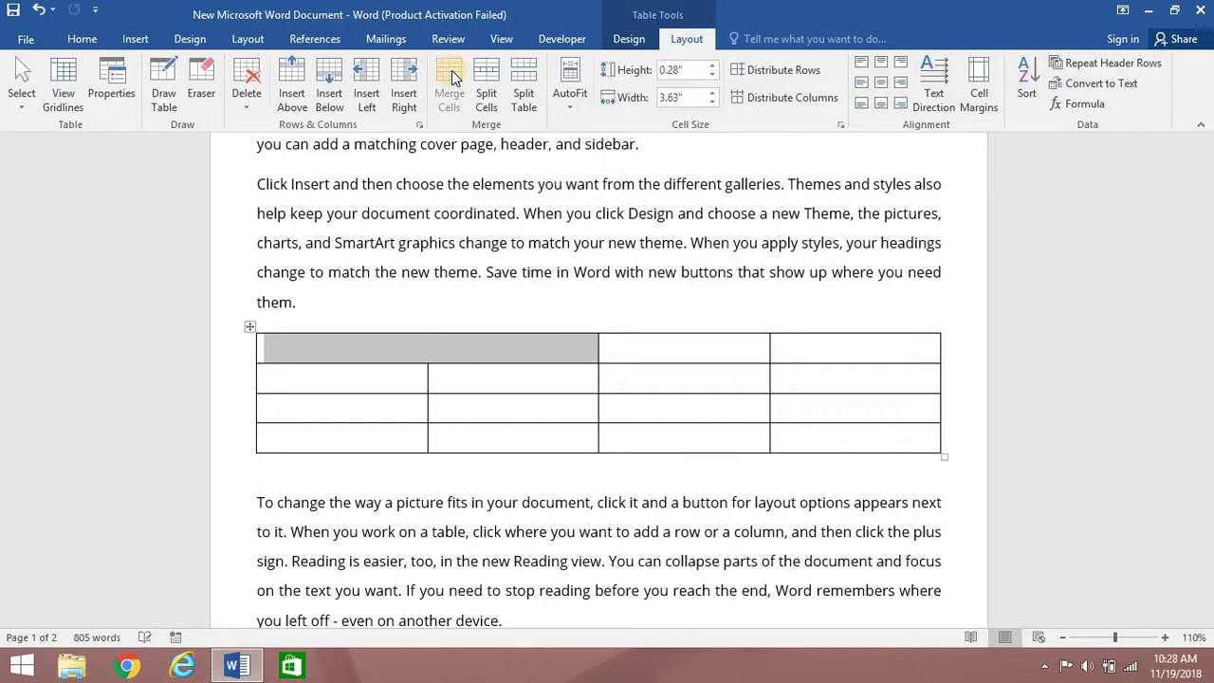
click(475, 376)
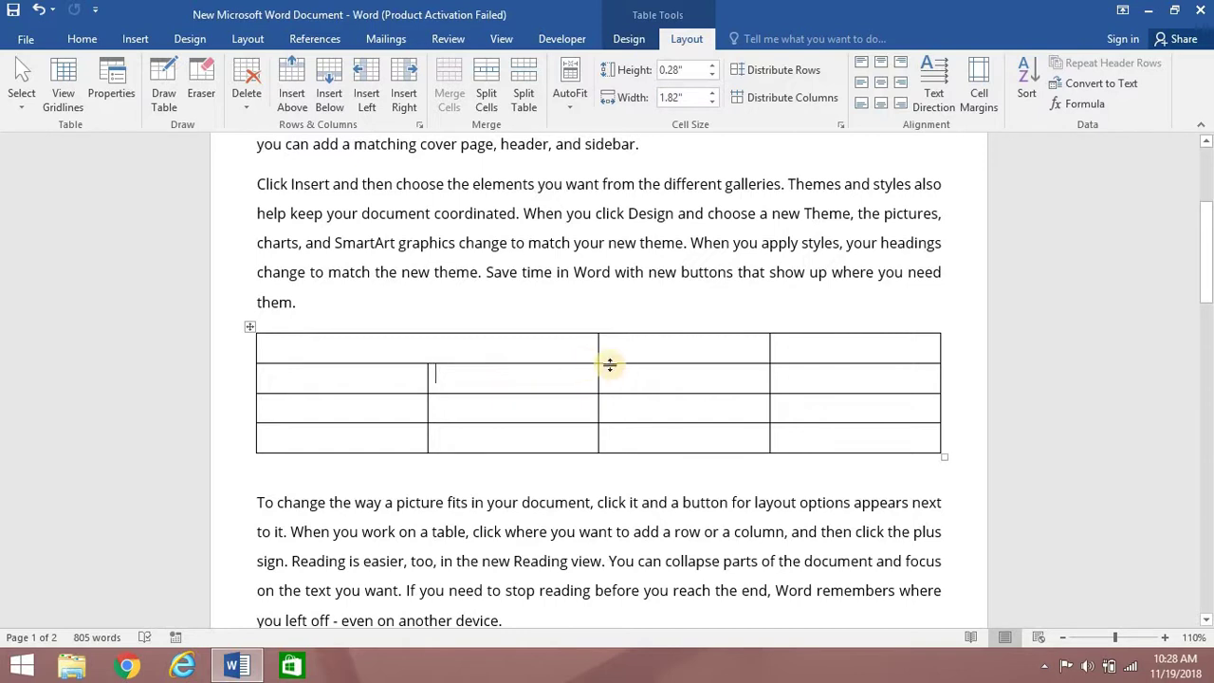
drag(553, 351, 853, 353)
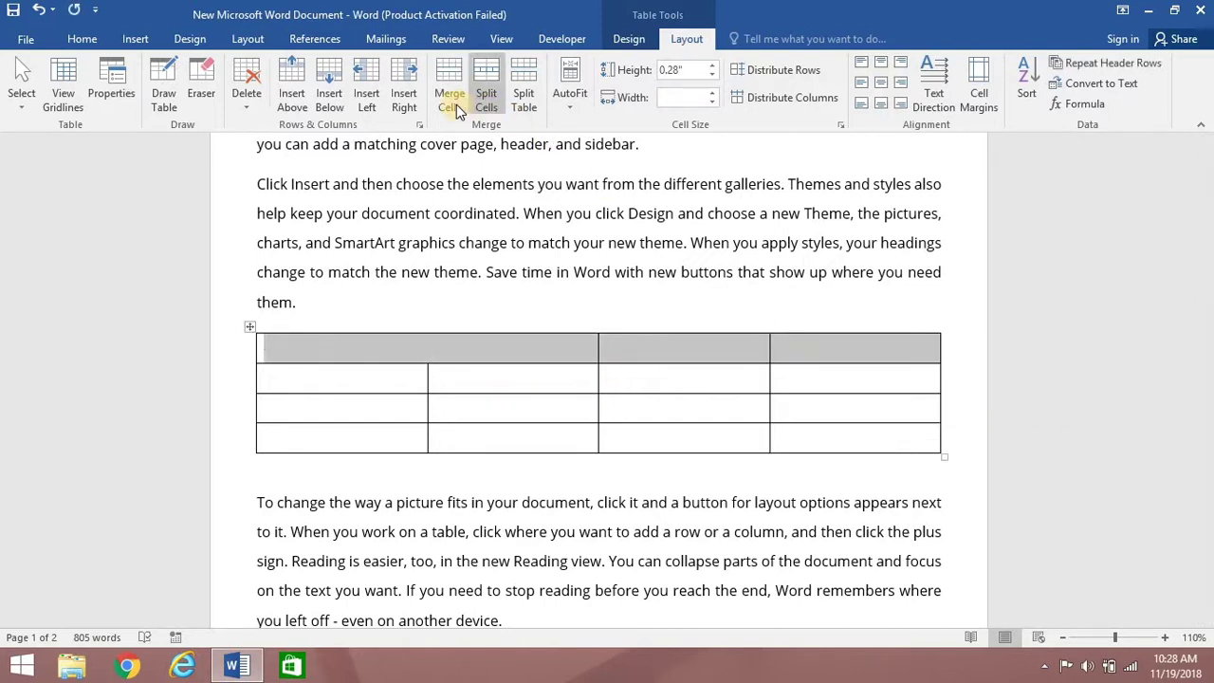
click(489, 409)
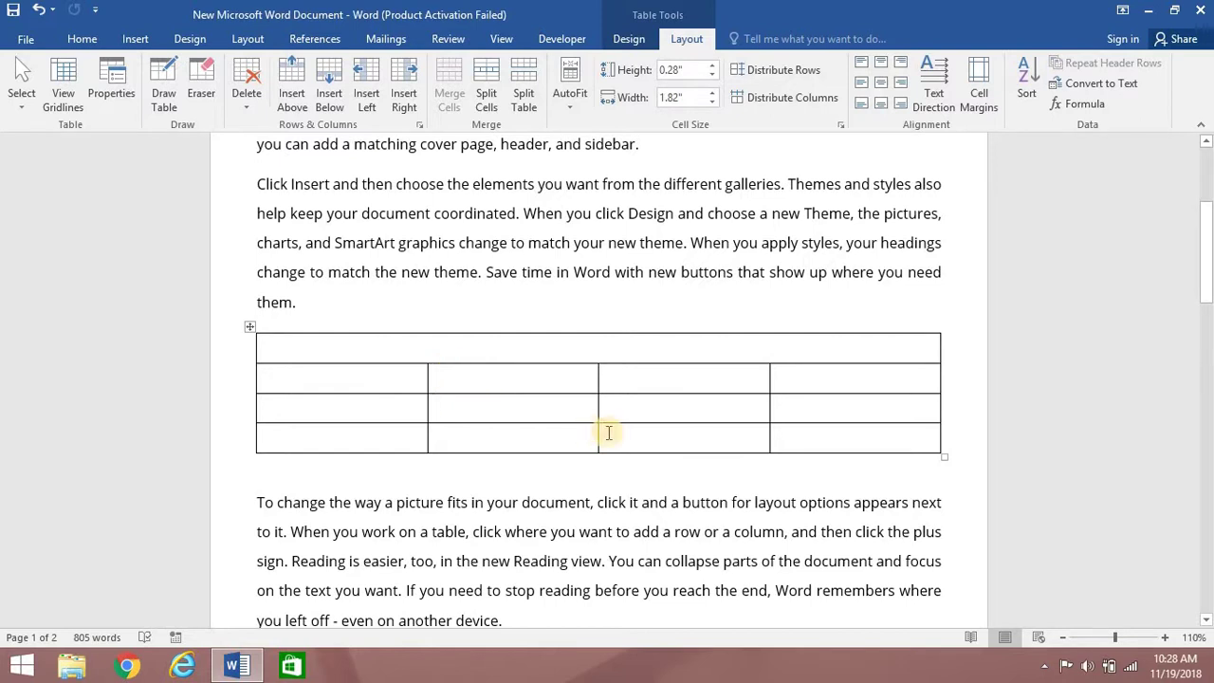
key(ctrl+z)
key(ctrl+z)
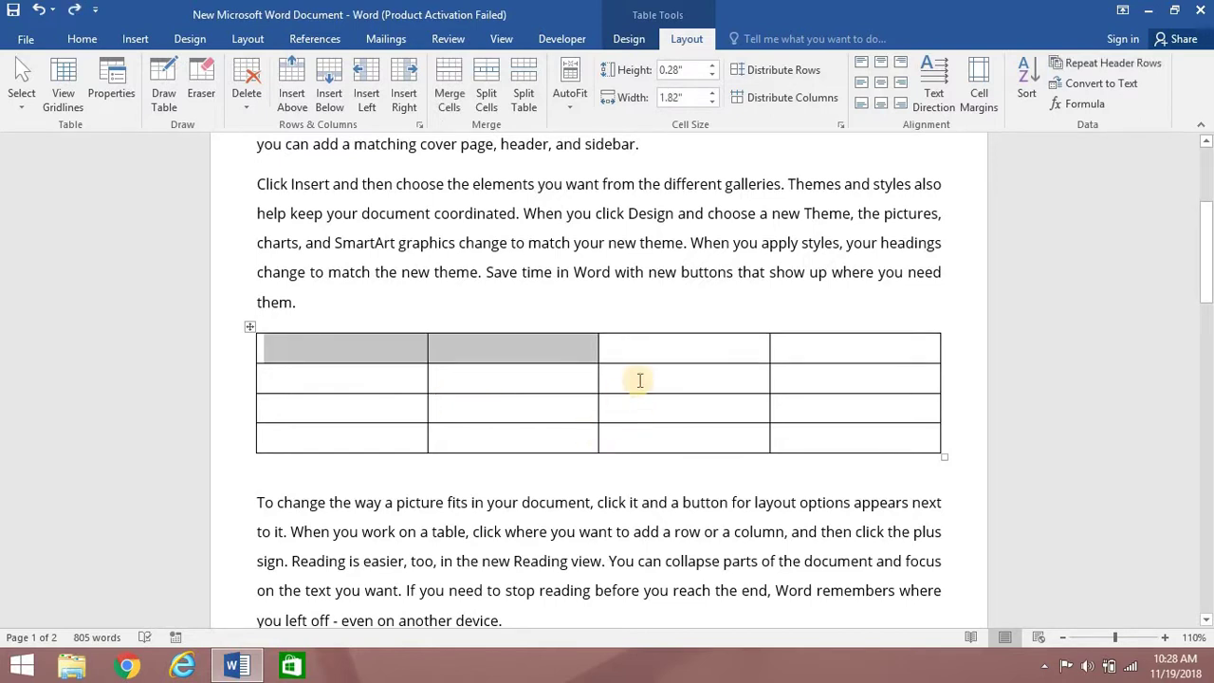
click(640, 380)
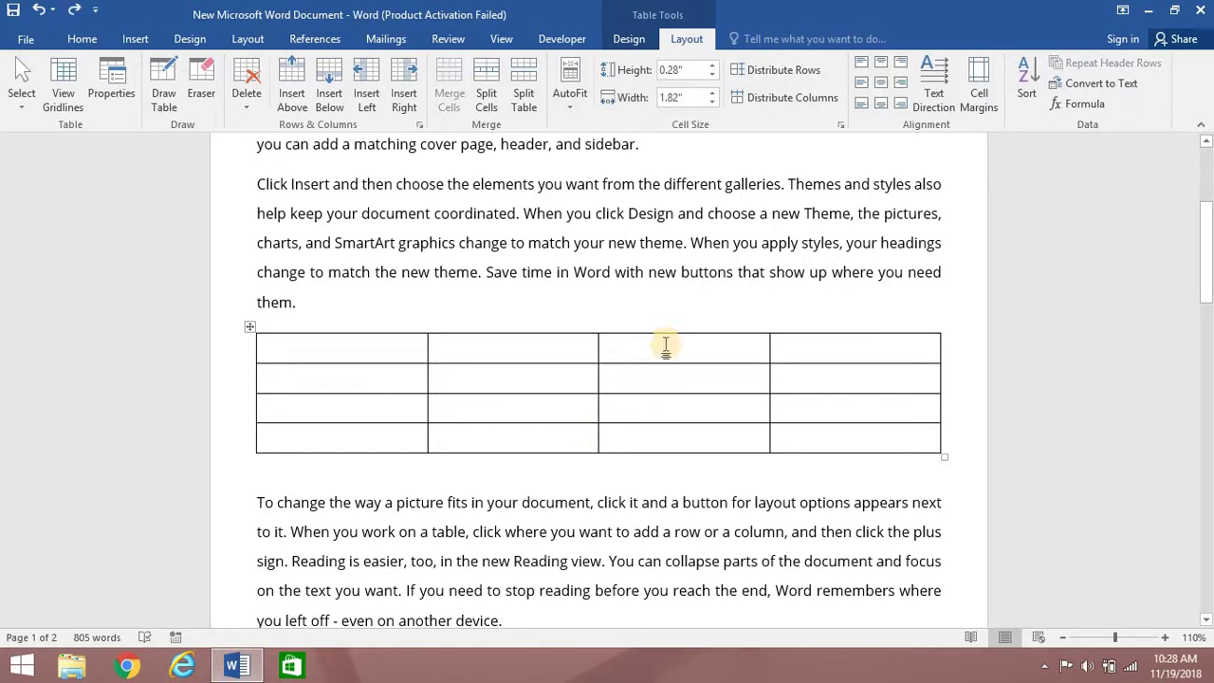
click(666, 346)
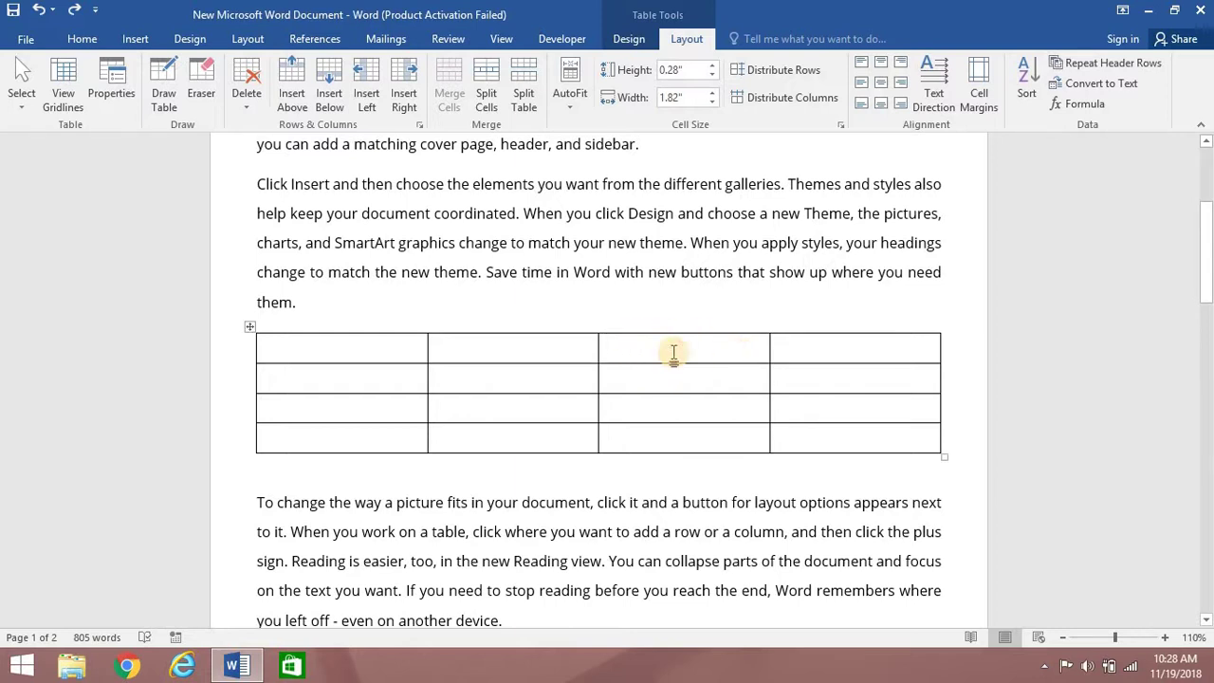
click(488, 97)
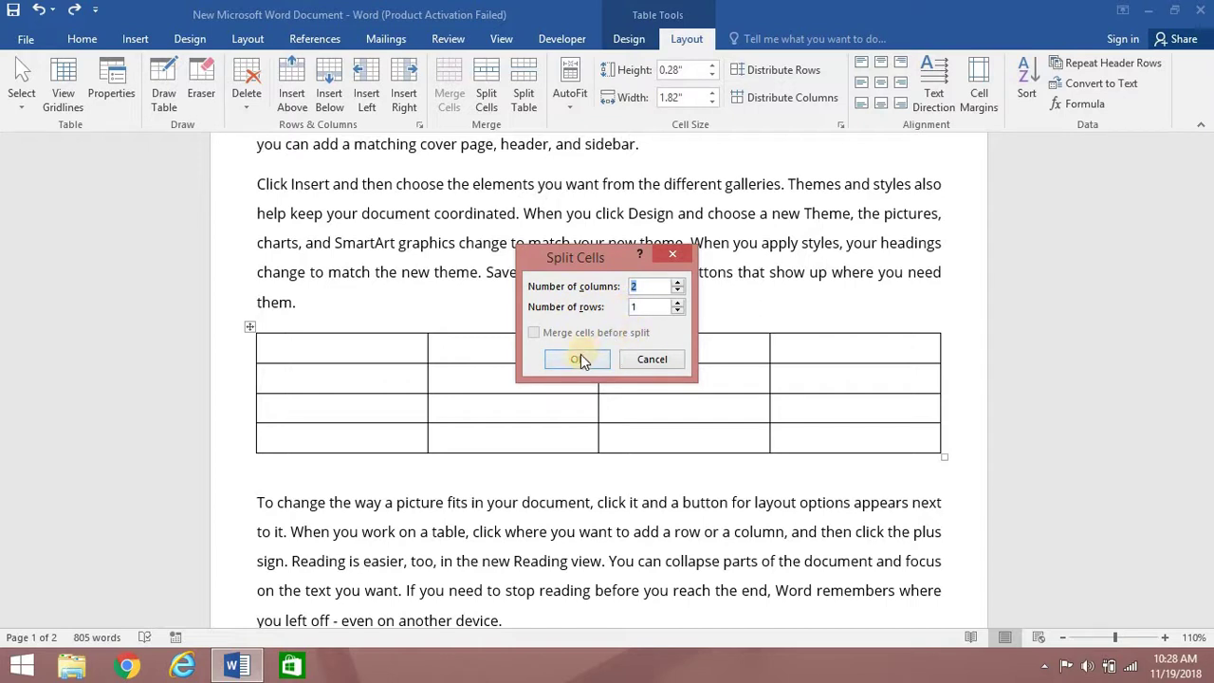
click(578, 360)
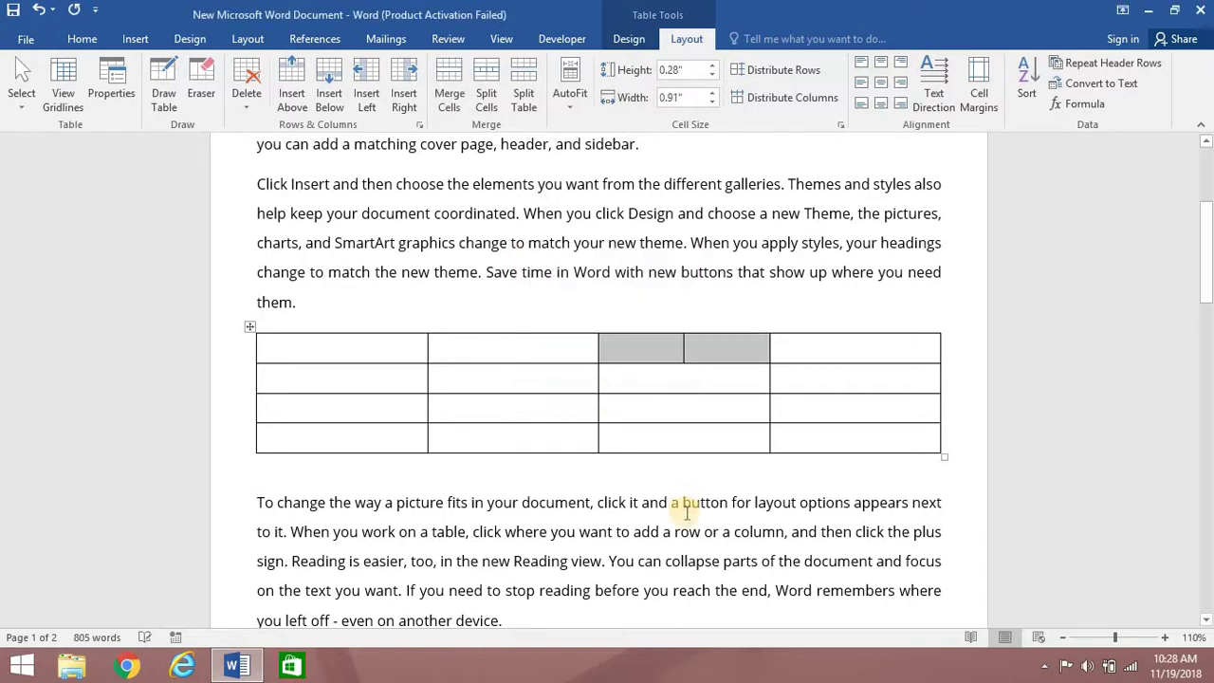
click(651, 374)
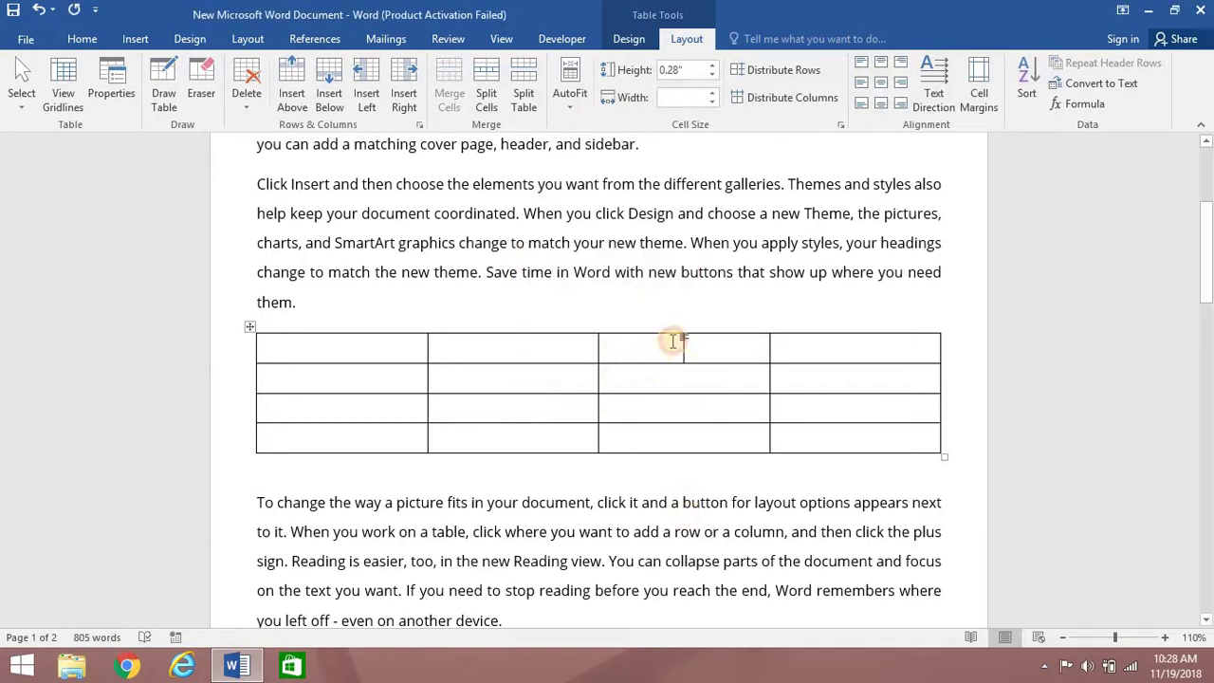
click(677, 344)
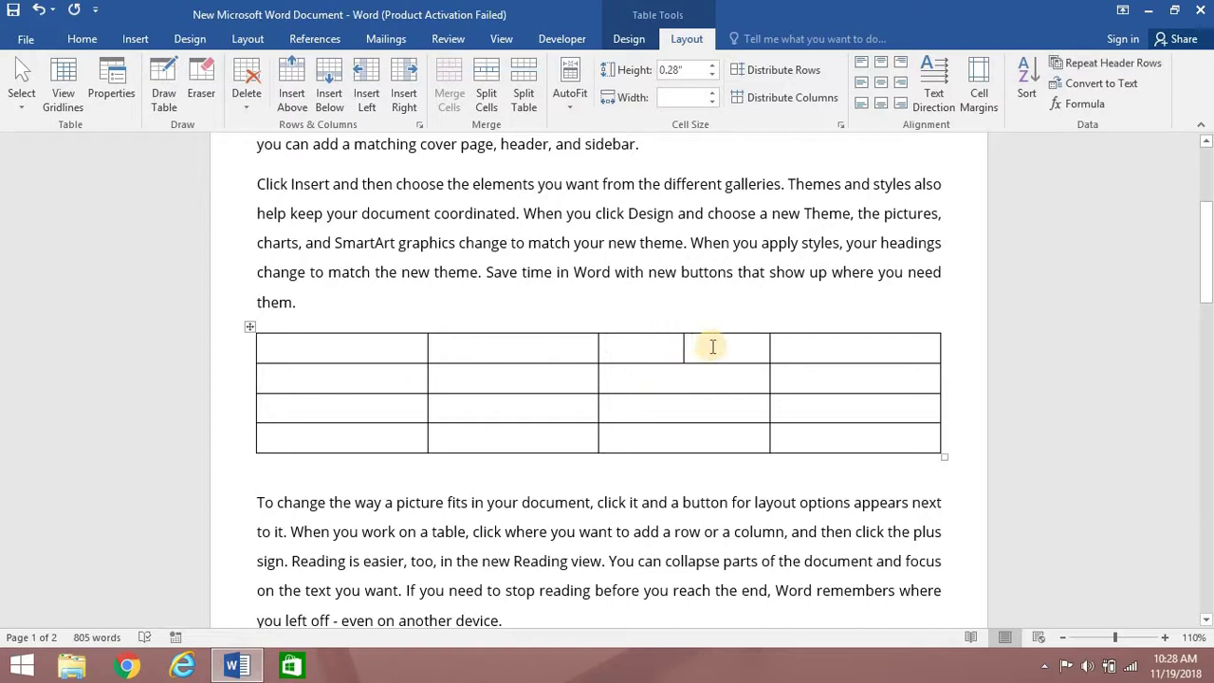
click(693, 345)
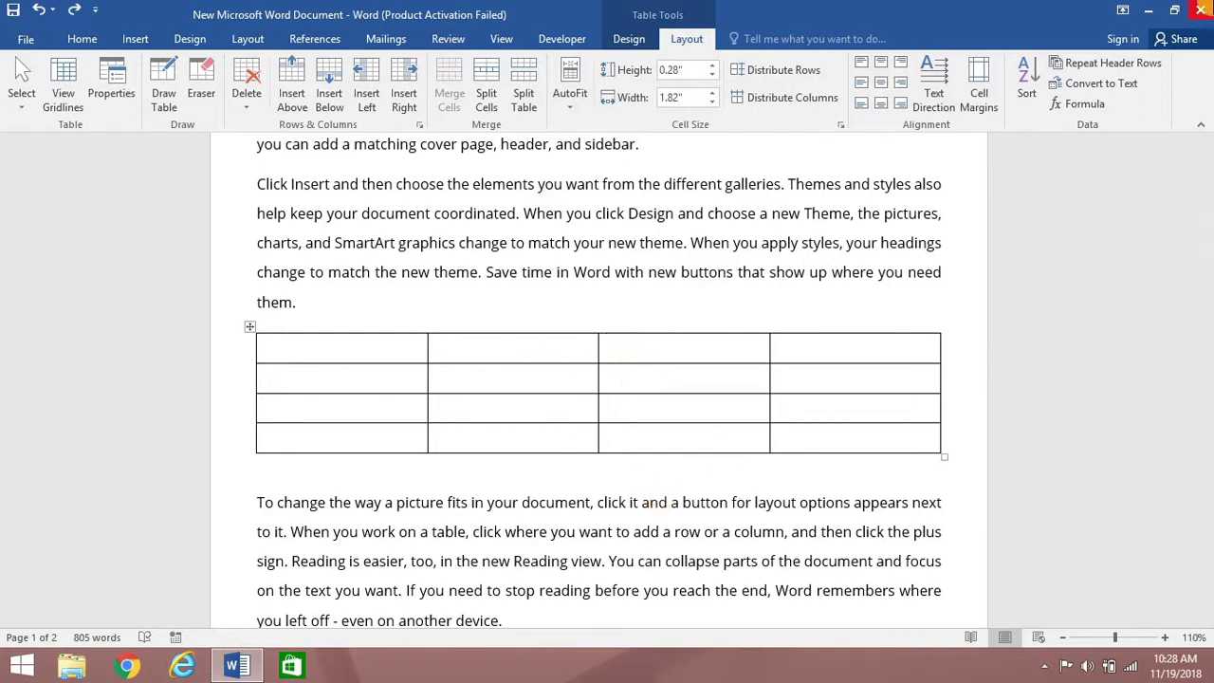
mouse_move(1204, 8)
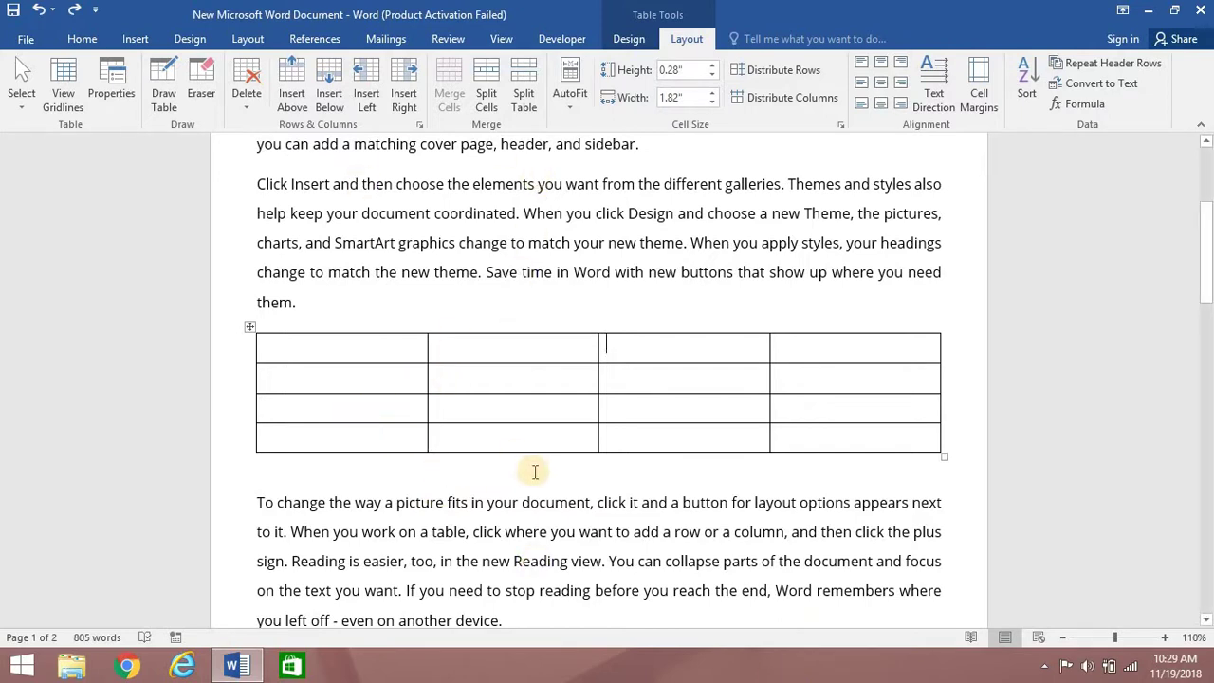
click(293, 348)
click(511, 403)
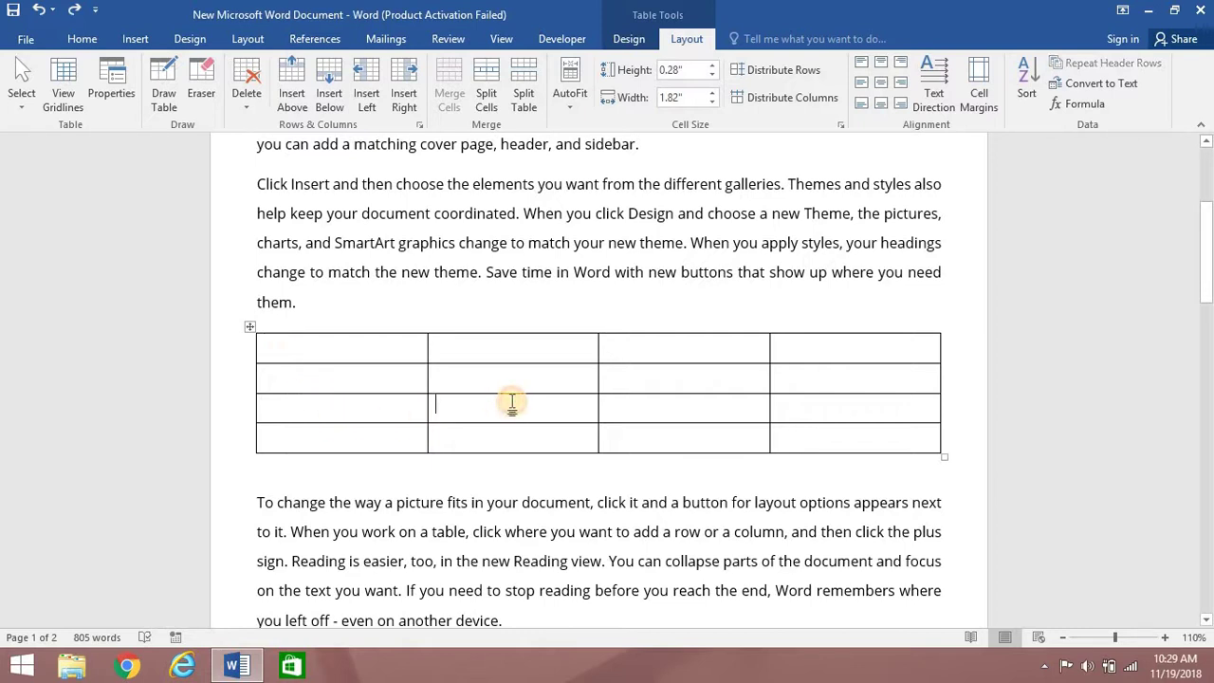
click(250, 326)
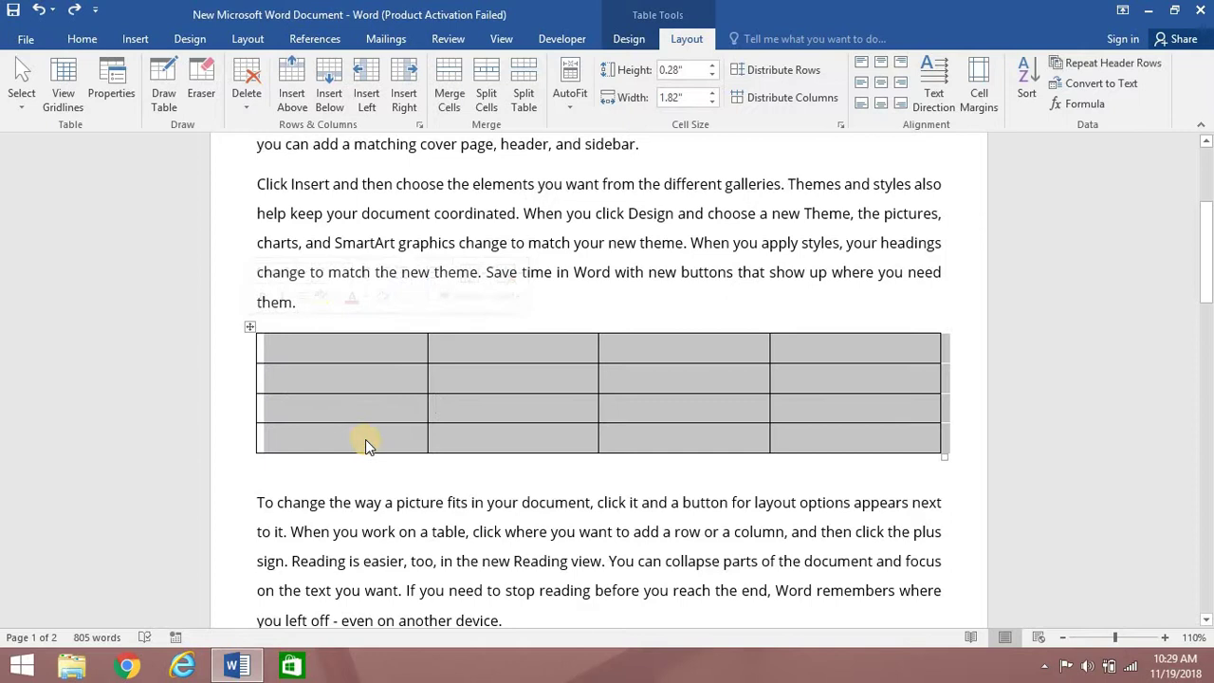
click(397, 479)
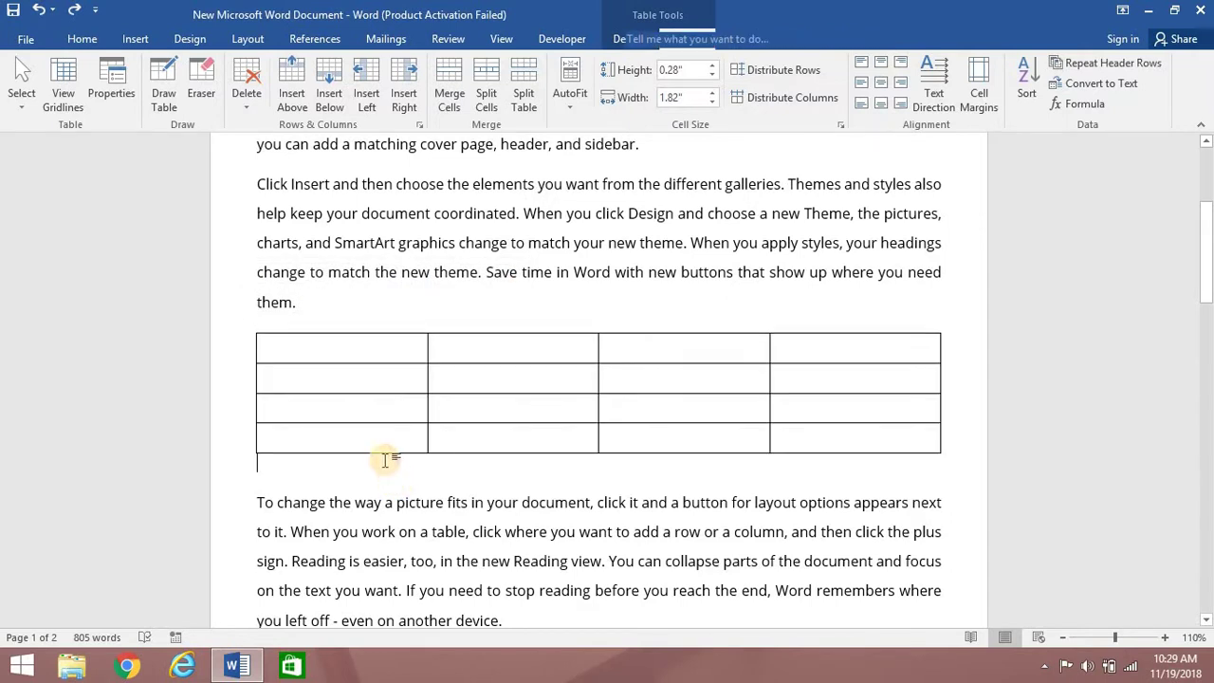
click(359, 352)
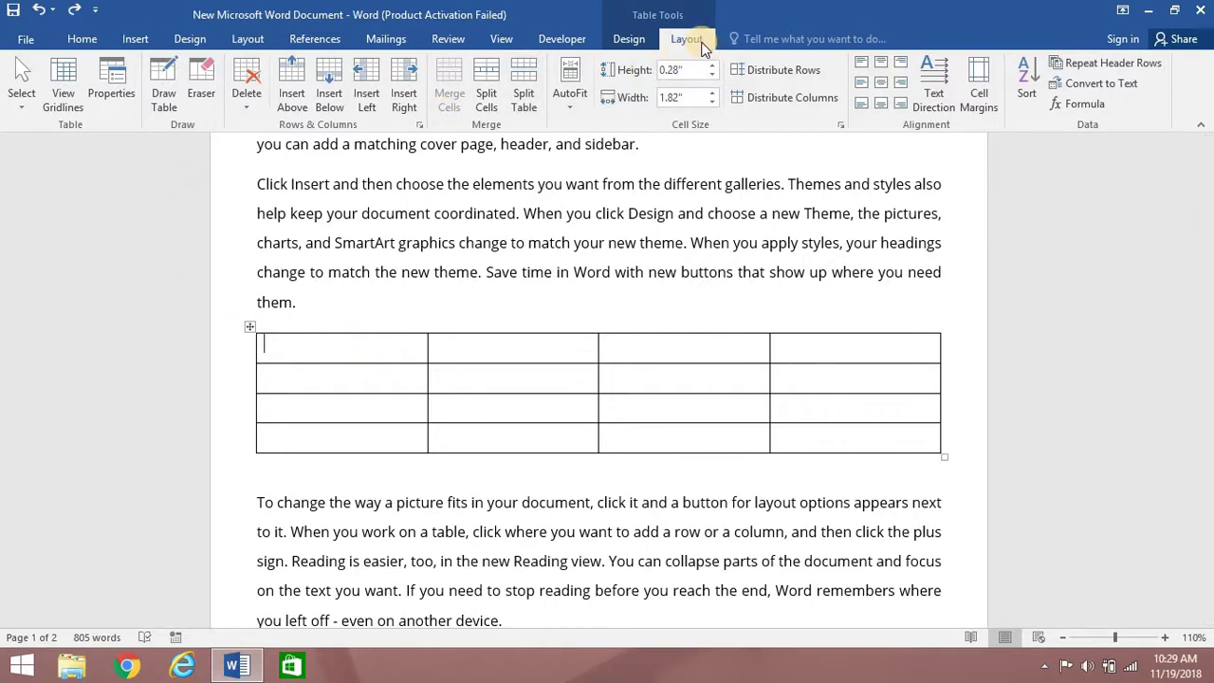
Step: Open Table Properties, move it off the table, and browse its Table, Row, Column, Cell and Alt Text tabs
click(120, 93)
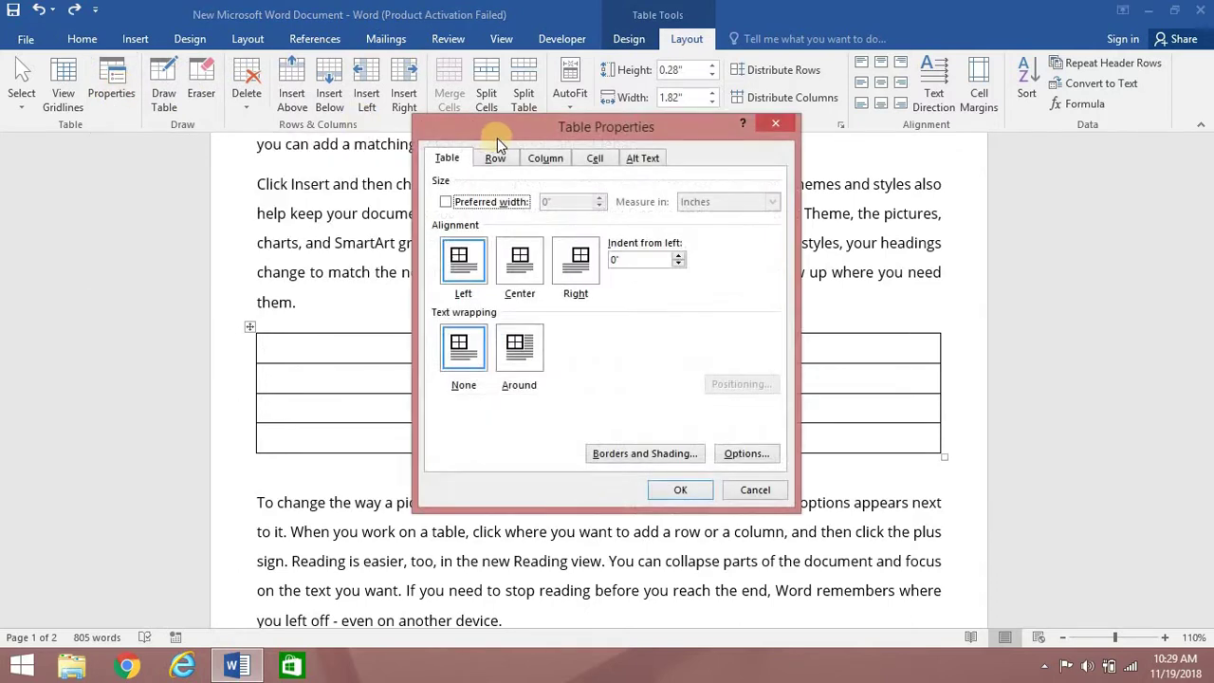
mouse_move(639, 138)
mouse_down()
mouse_move(685, 139)
mouse_move(713, 388)
mouse_move(674, 256)
mouse_up()
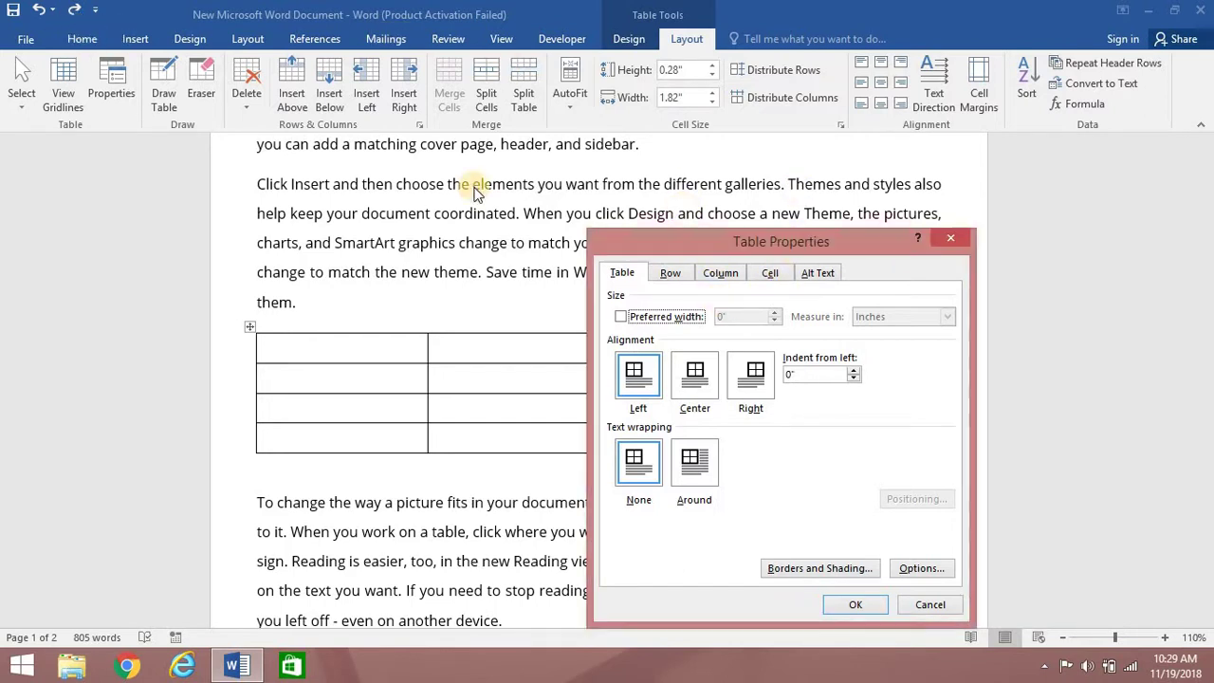
drag(849, 239, 1072, 182)
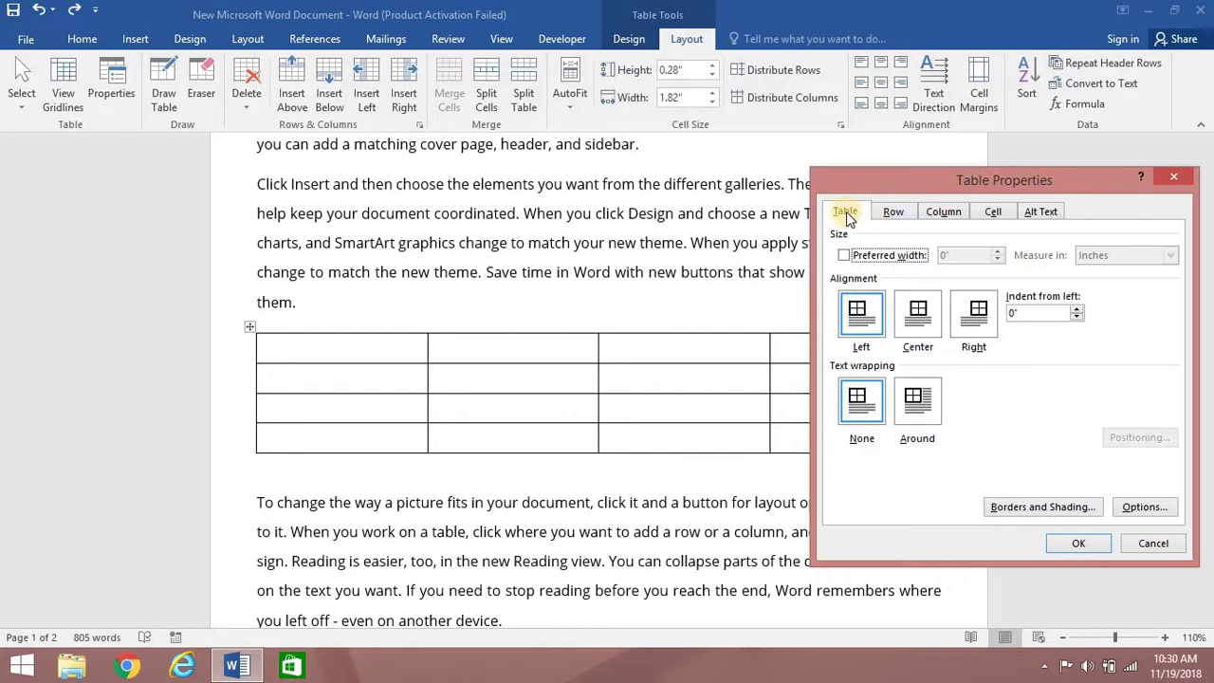
click(896, 213)
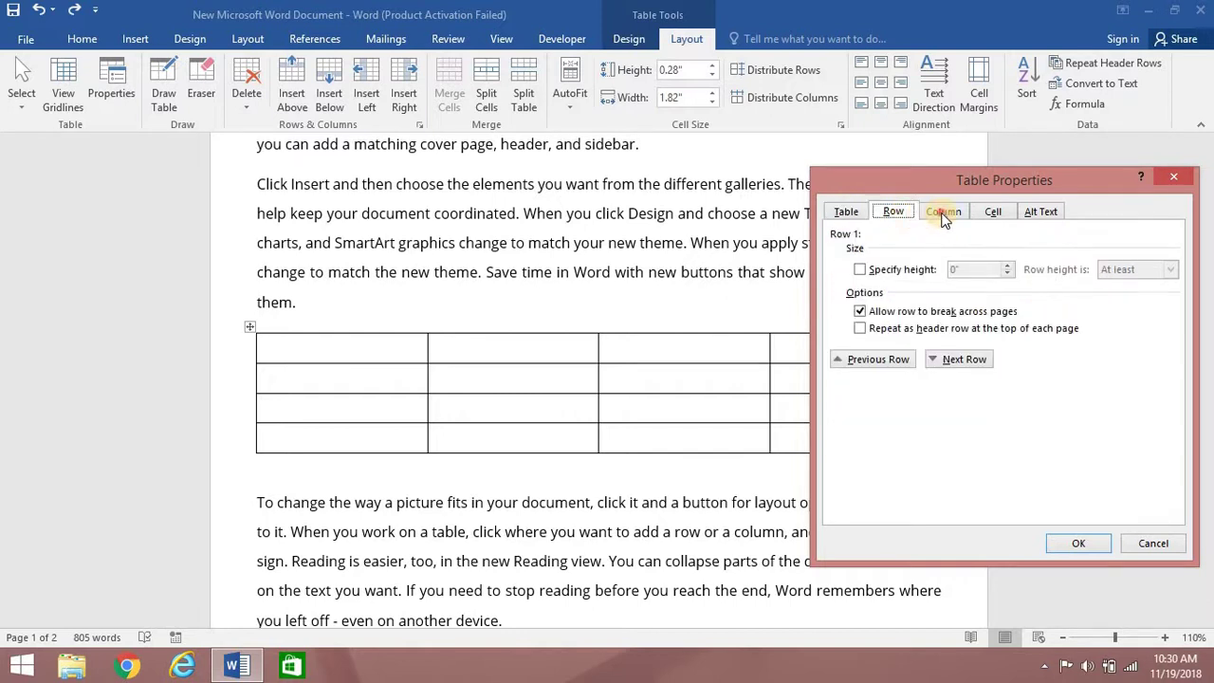
click(943, 214)
click(996, 213)
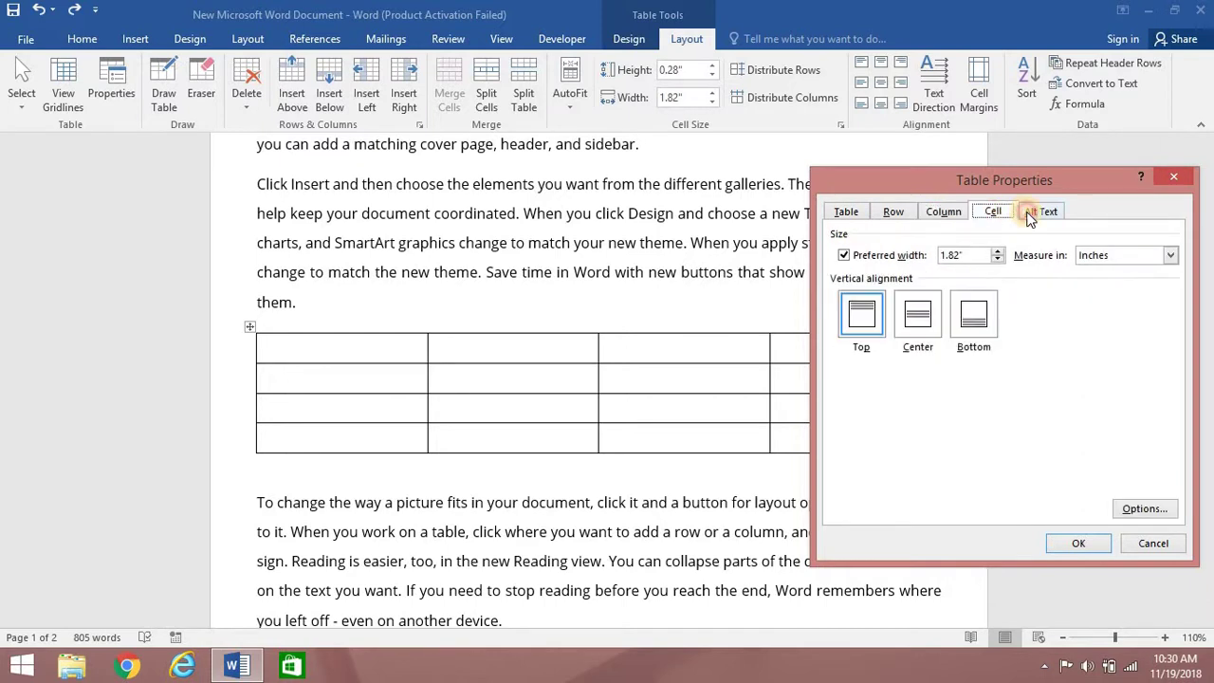
click(1031, 220)
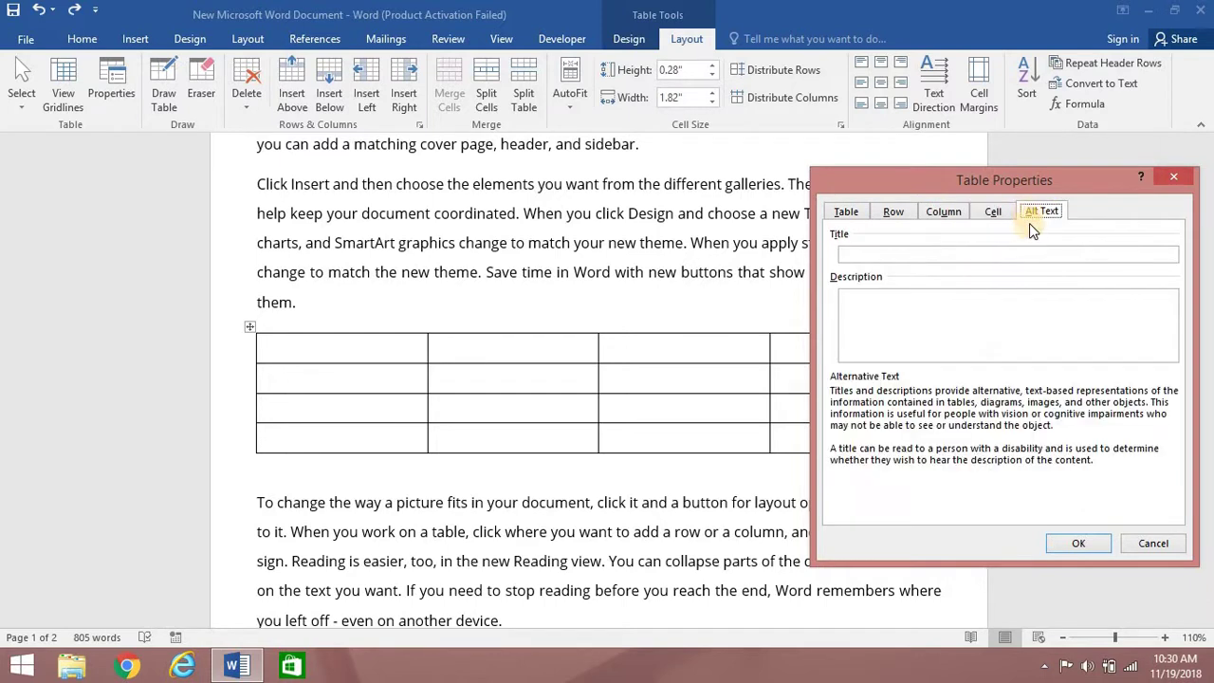
click(844, 211)
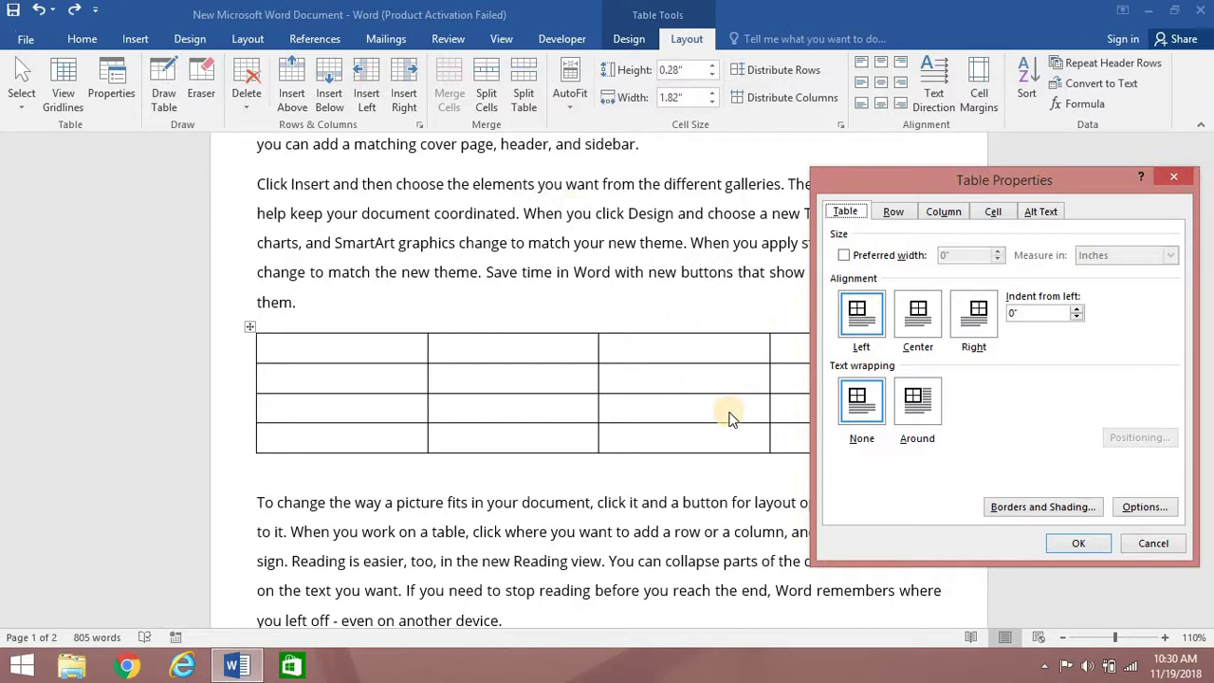
click(894, 211)
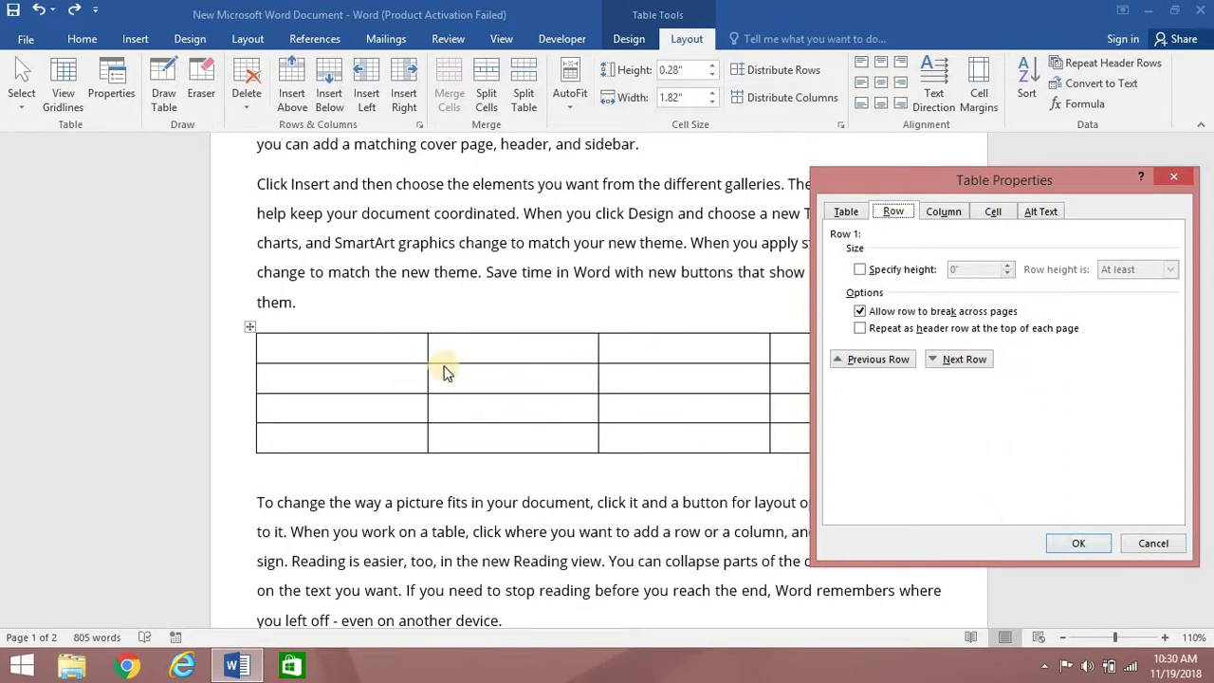
click(385, 348)
Step: Cancel Table Properties and type the headings Names, Gender, Age and Nationality across the top row
click(1148, 548)
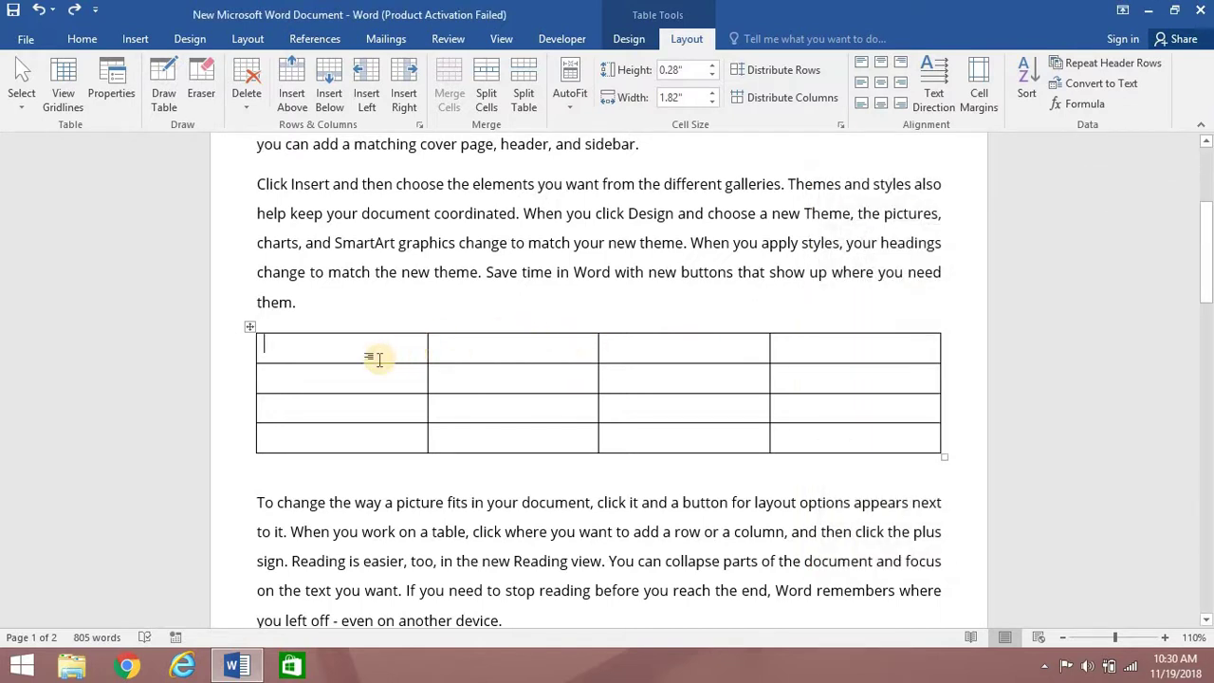
text(Names)
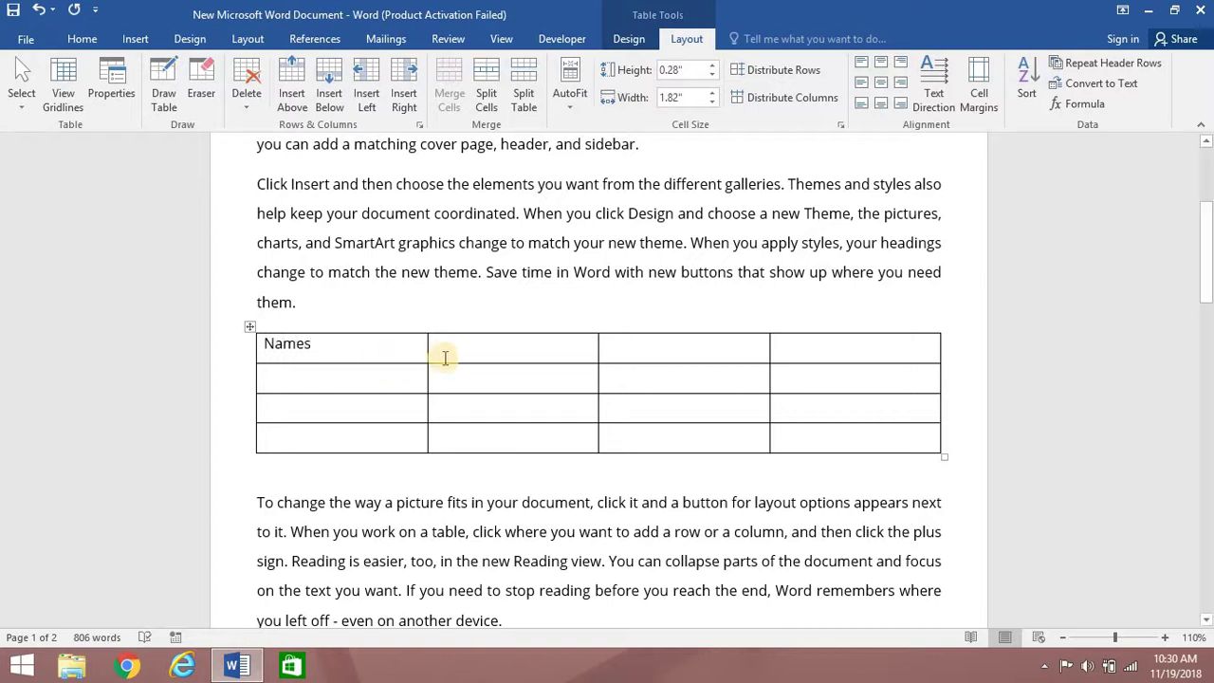
click(470, 357)
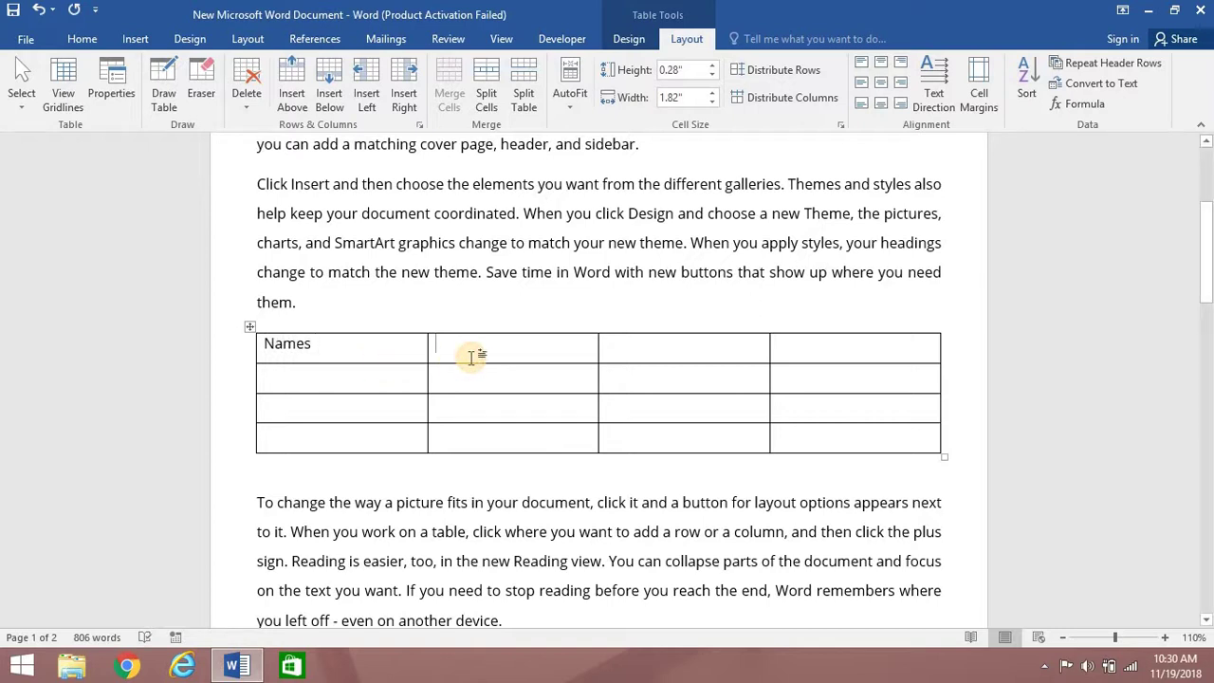
text(Gender)
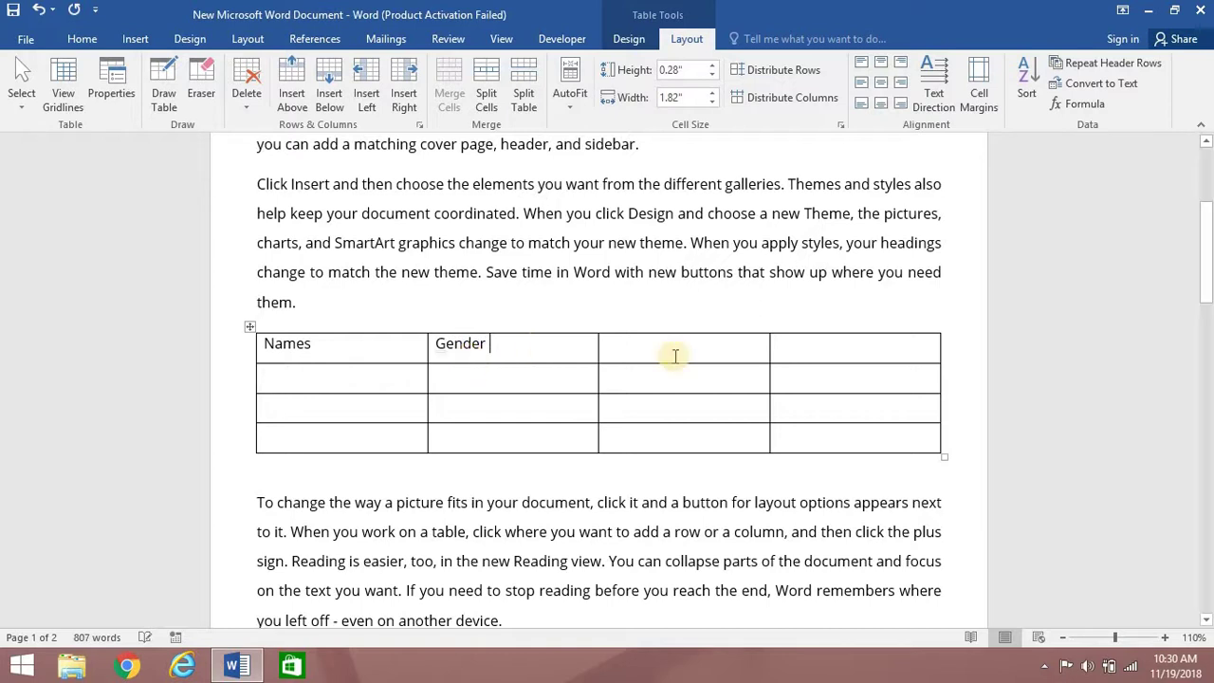
click(708, 349)
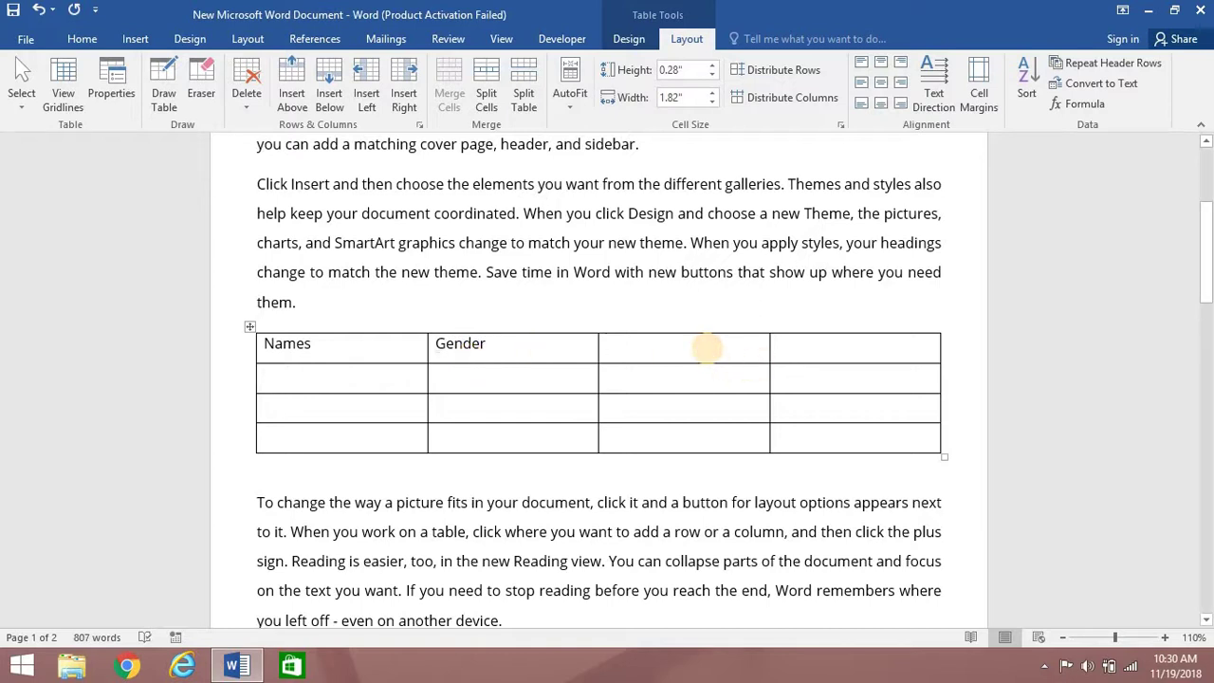
text(age)
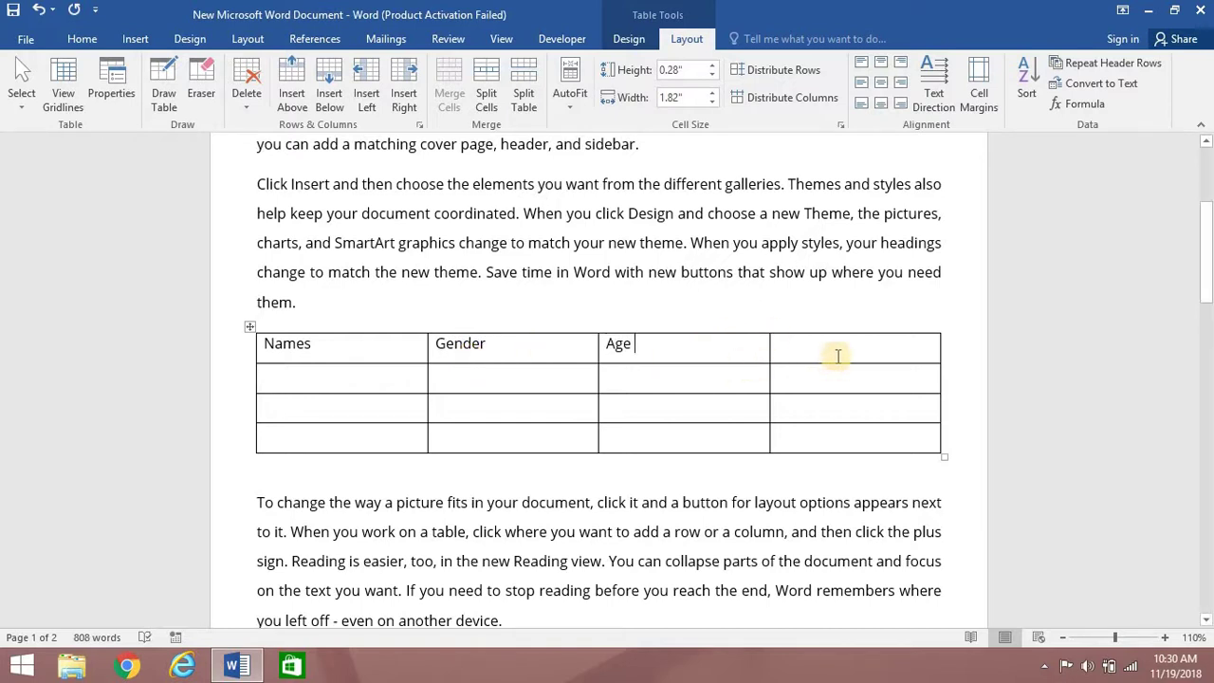
text(ata)
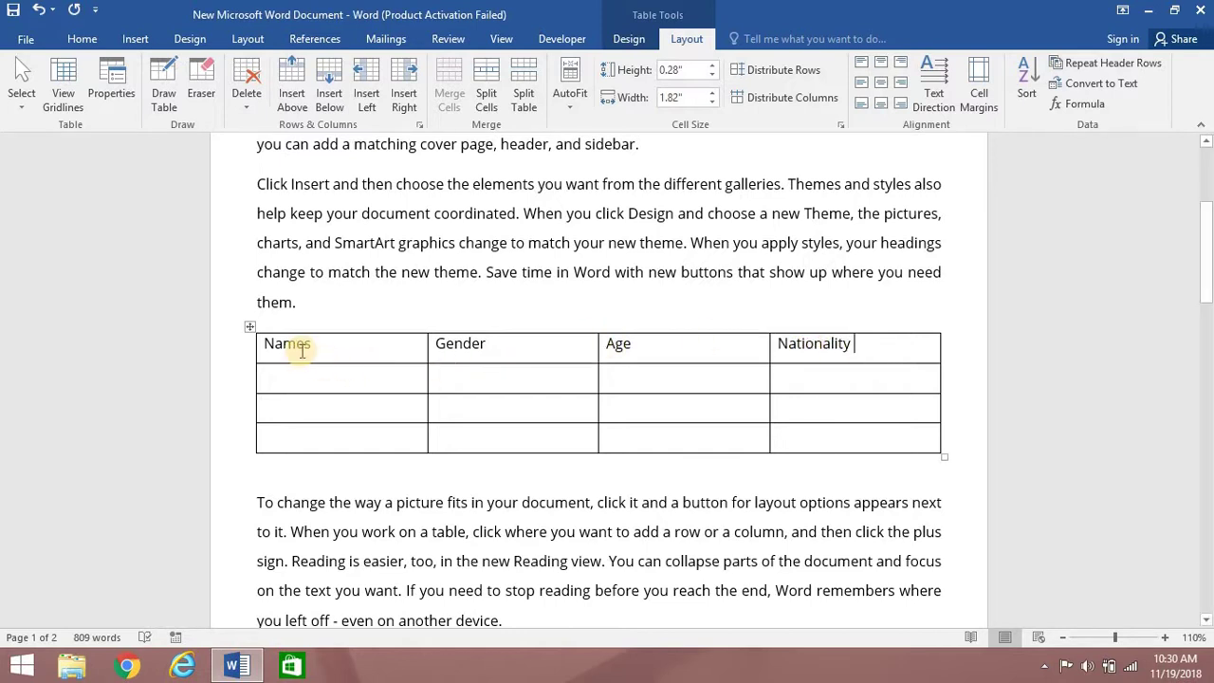
Step: Make the whole header row bold from the Home tab
drag(296, 351, 808, 360)
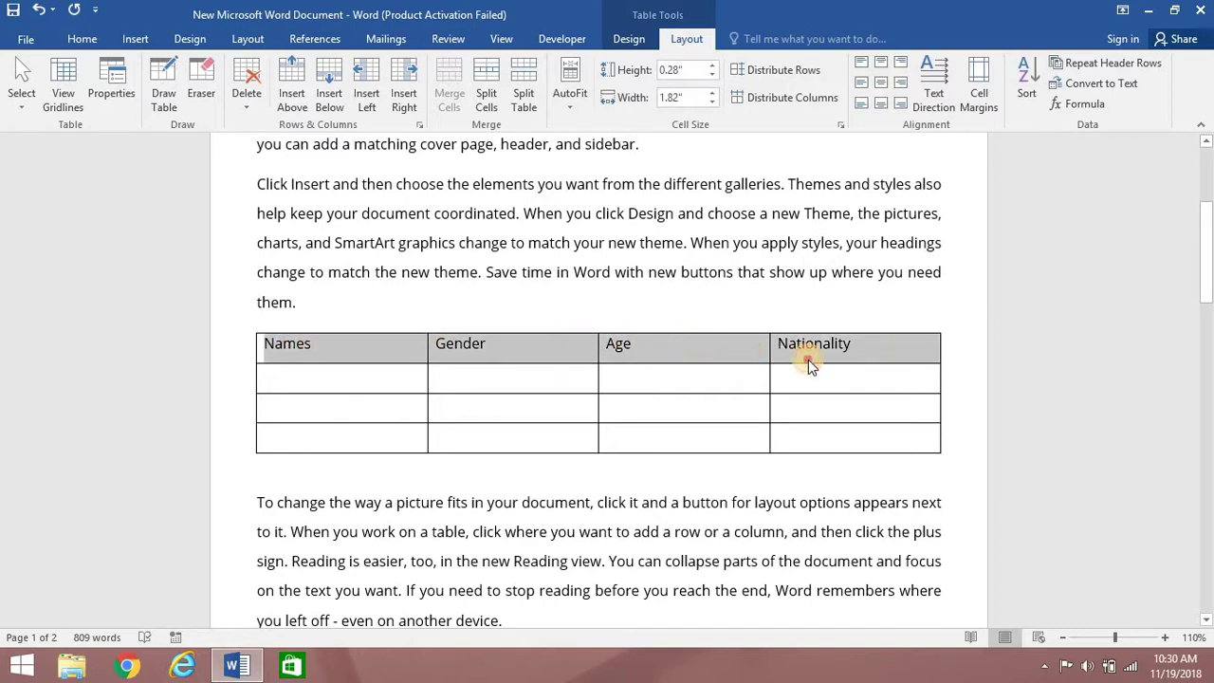
click(78, 39)
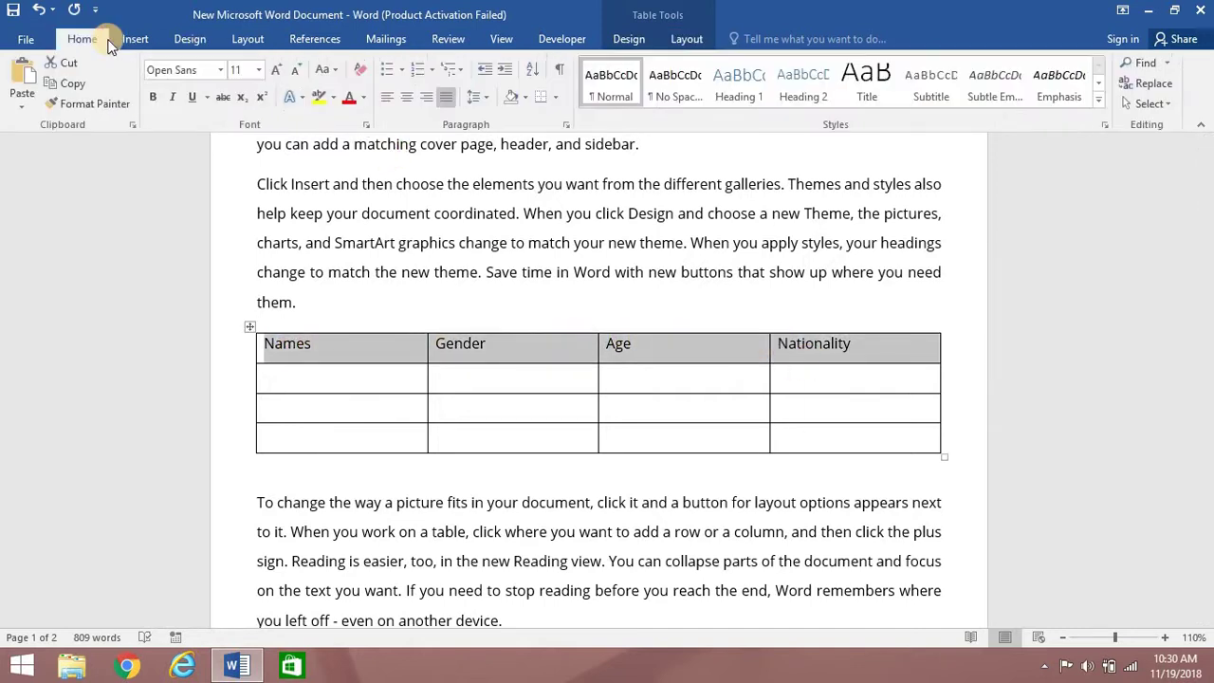
click(152, 97)
click(334, 377)
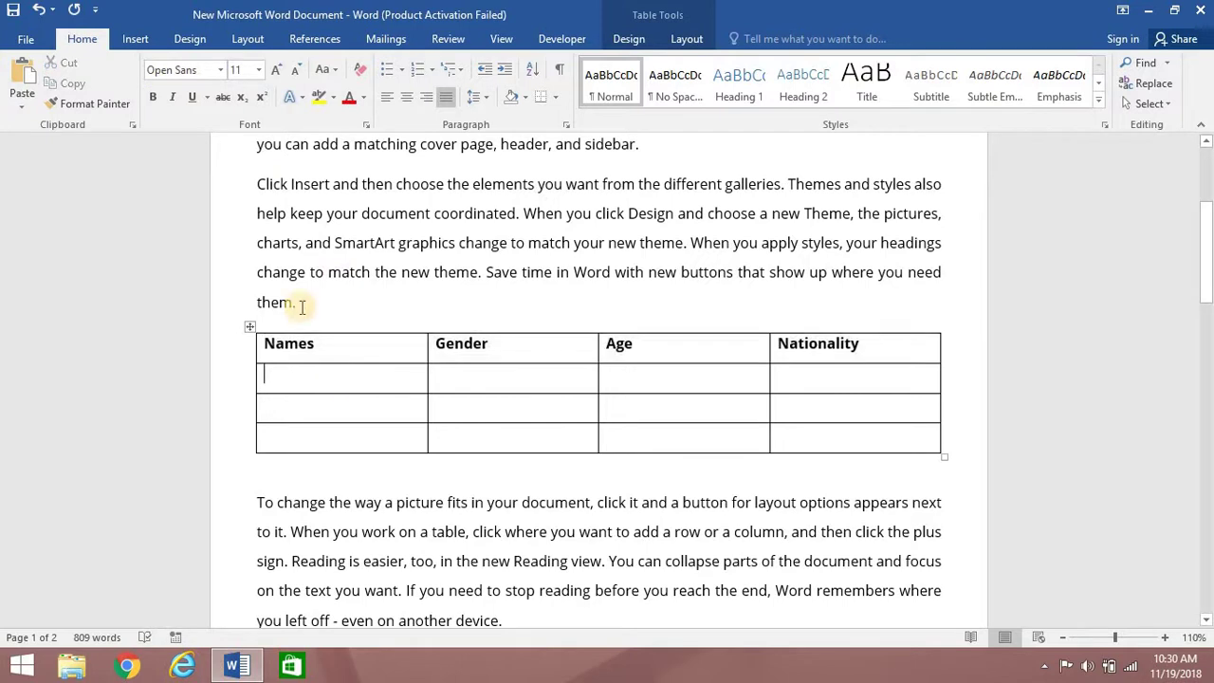
Step: Open Table Properties, move it aside to reveal the Nationality column, then reopen it
click(682, 39)
click(111, 87)
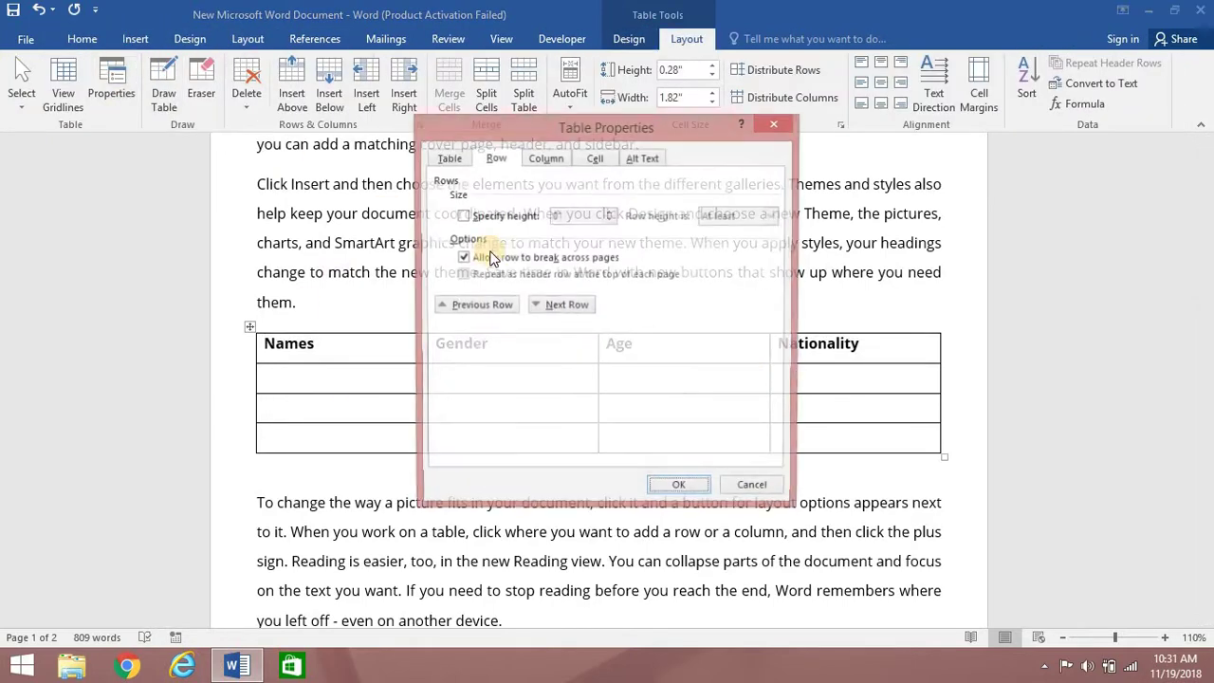
mouse_move(707, 128)
mouse_down()
mouse_move(1048, 82)
mouse_move(977, 76)
mouse_up()
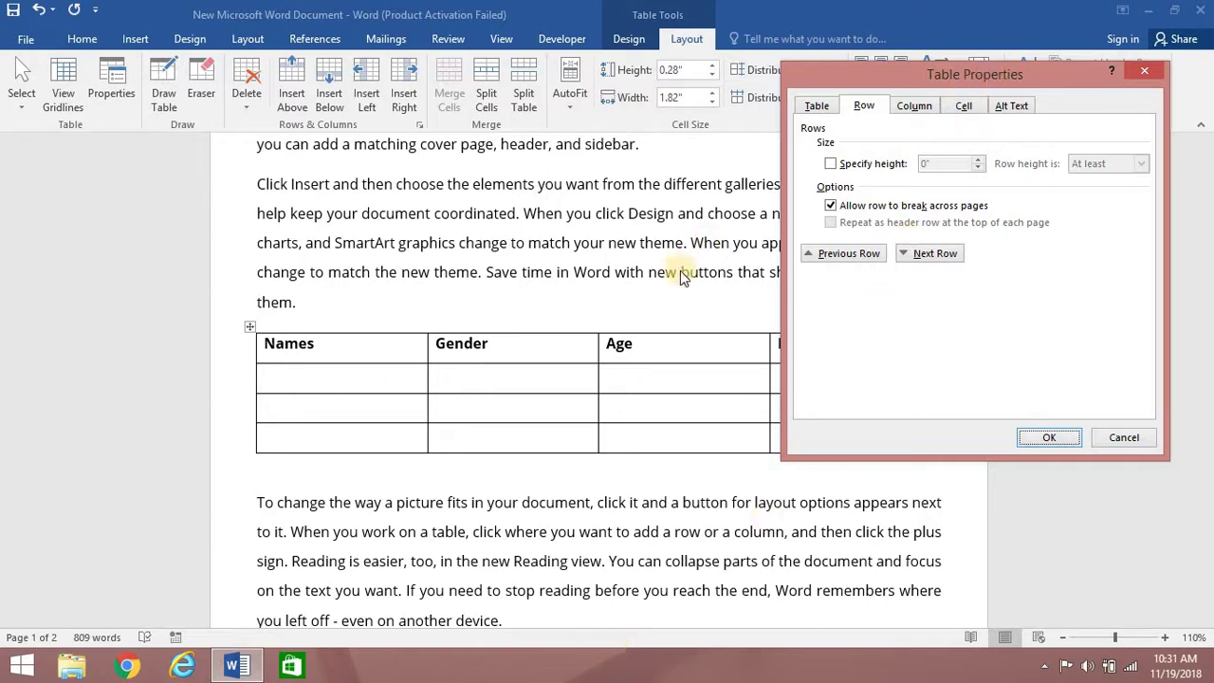
mouse_move(1098, 76)
mouse_down()
mouse_move(1049, 573)
mouse_move(851, 473)
mouse_move(839, 419)
mouse_up()
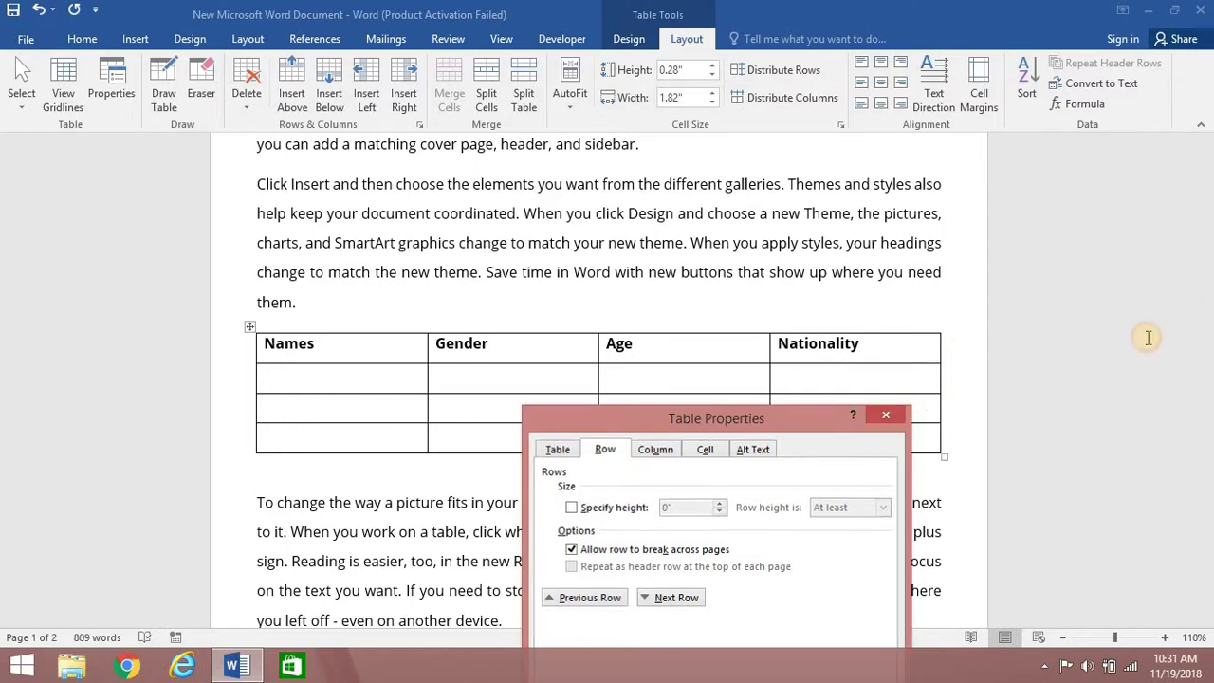
drag(1207, 267, 1210, 275)
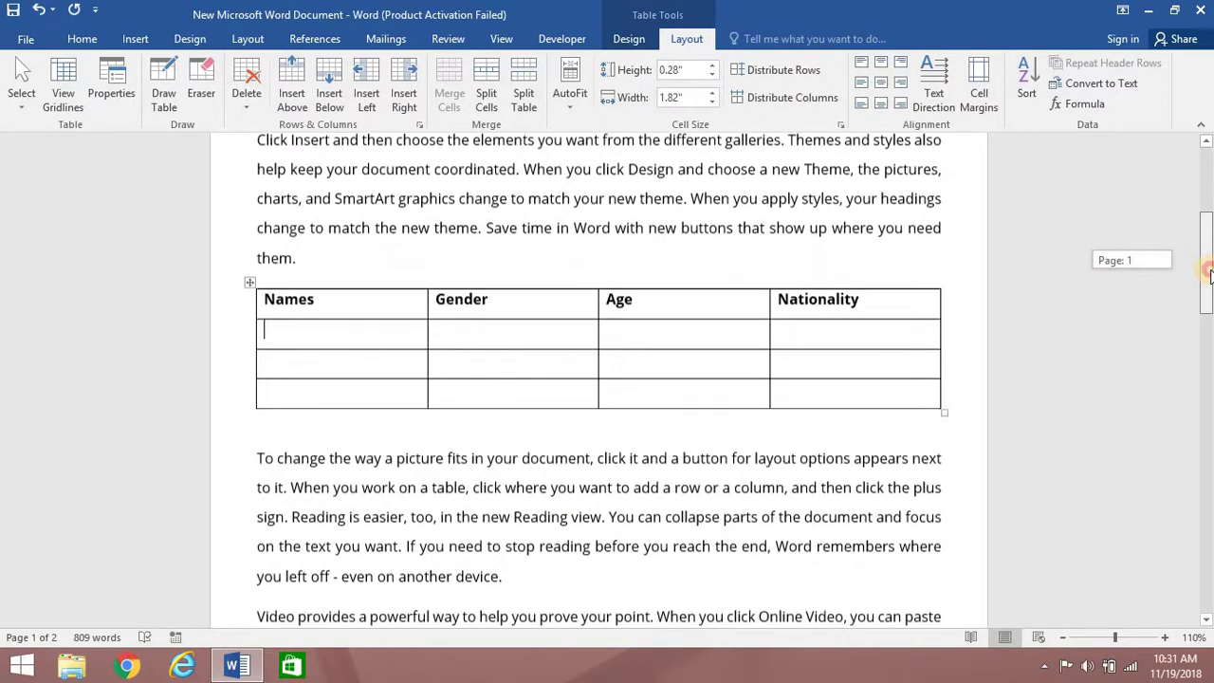
ctrl+scroll(627, 408, up, 3)
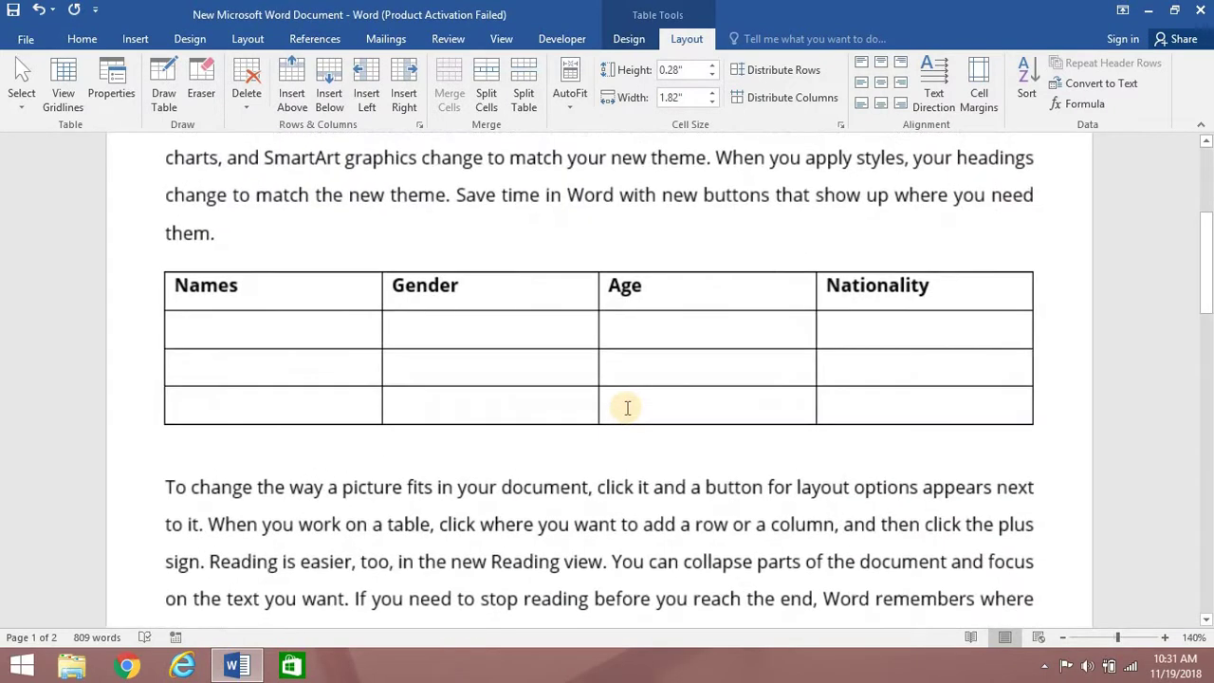
ctrl+scroll(627, 407, up, 2)
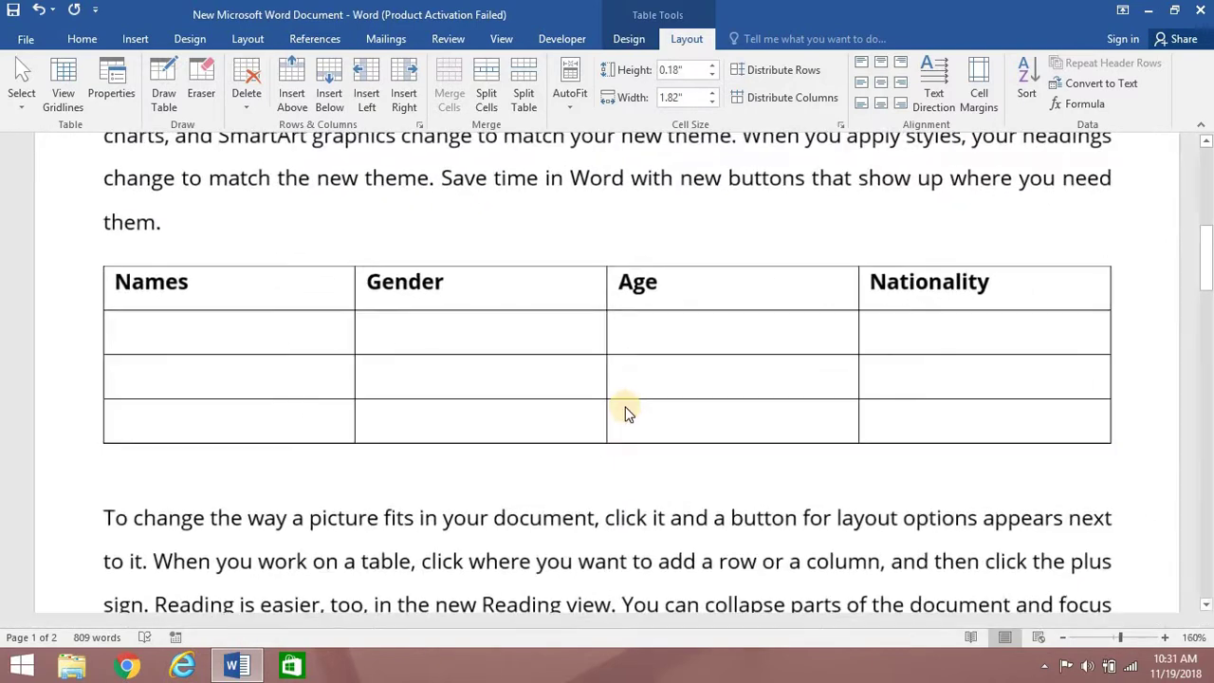
drag(1206, 273, 1209, 254)
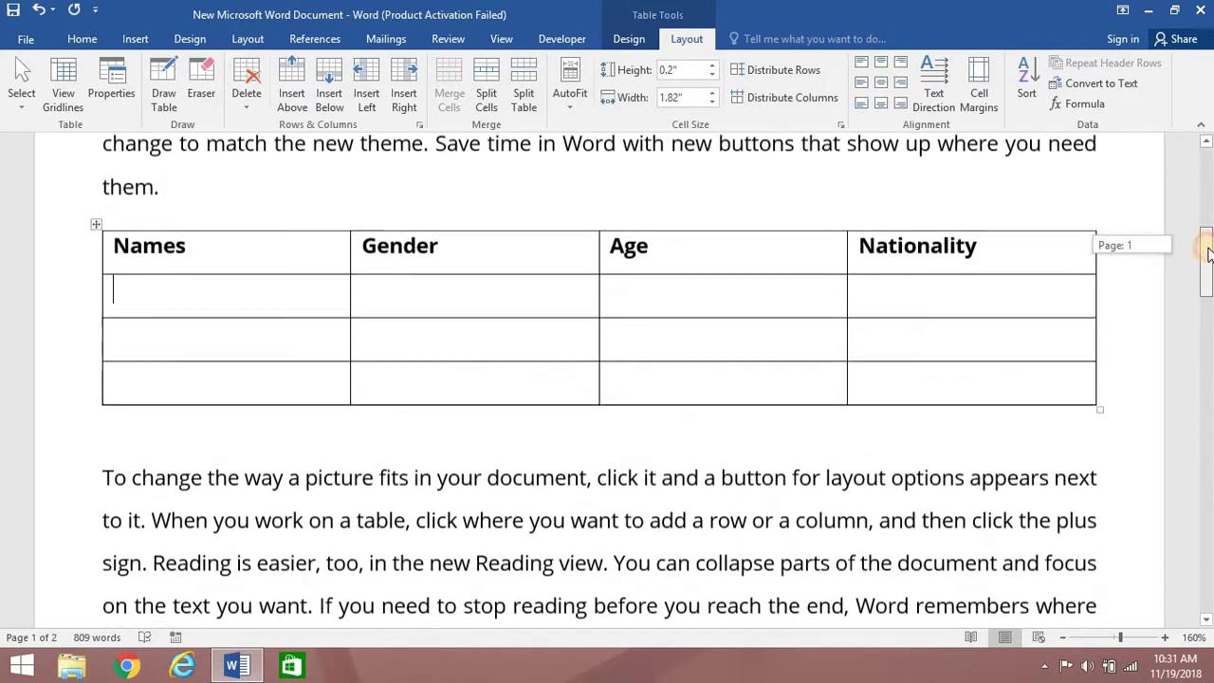
drag(1209, 254, 1209, 268)
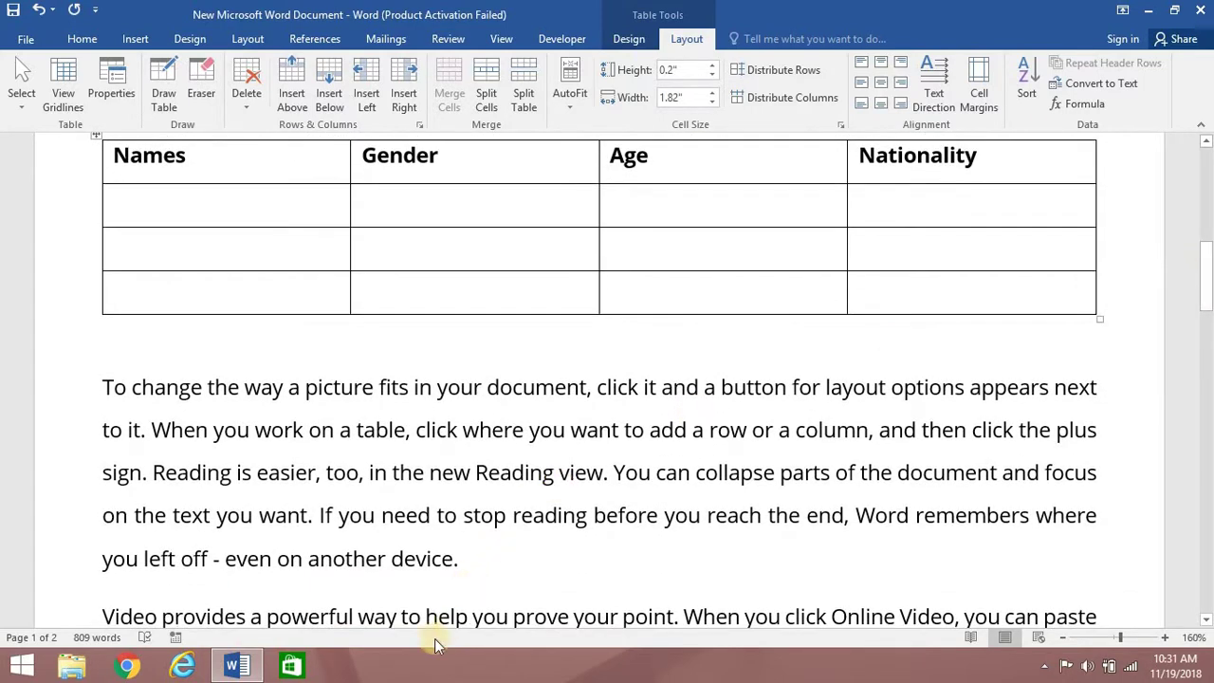
click(109, 92)
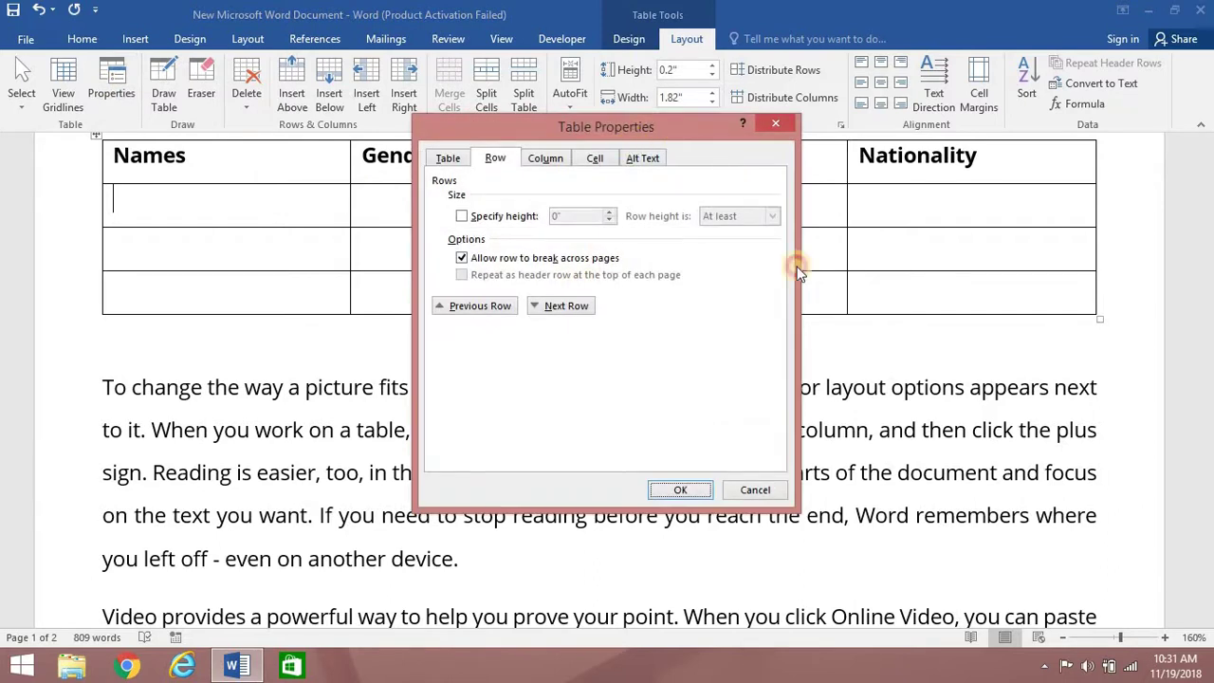
Step: Move the Table Properties window up and to the right, clear of the table
drag(602, 124, 624, 373)
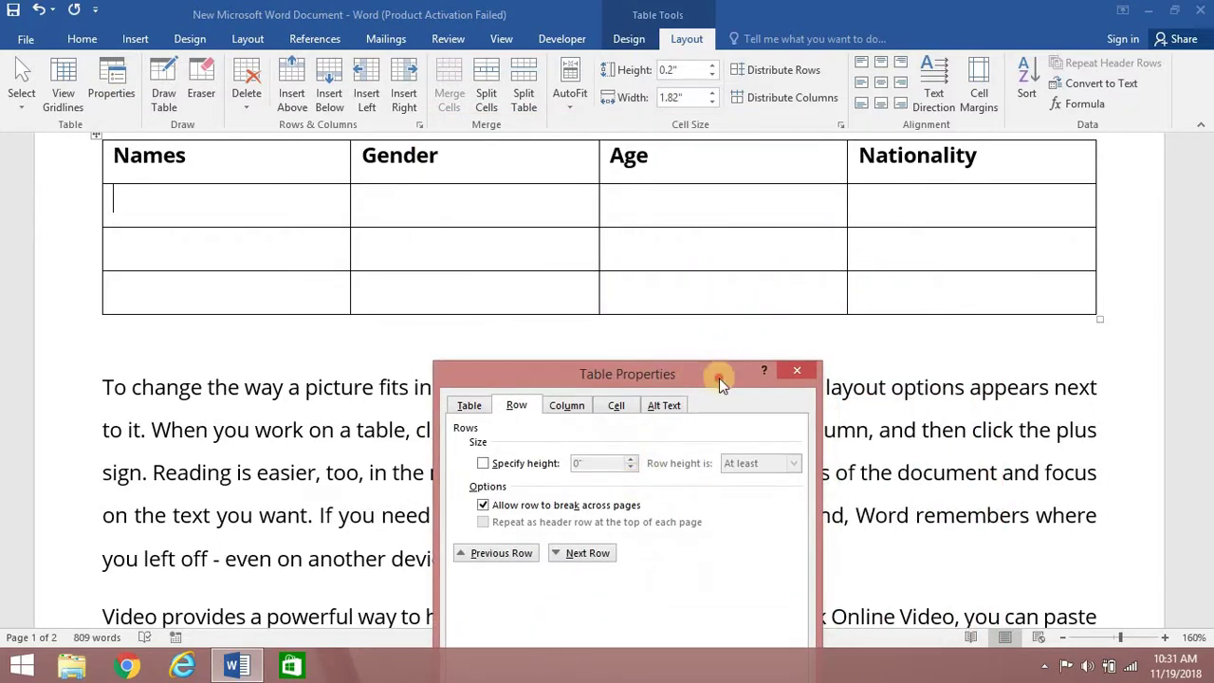
drag(719, 378, 704, 334)
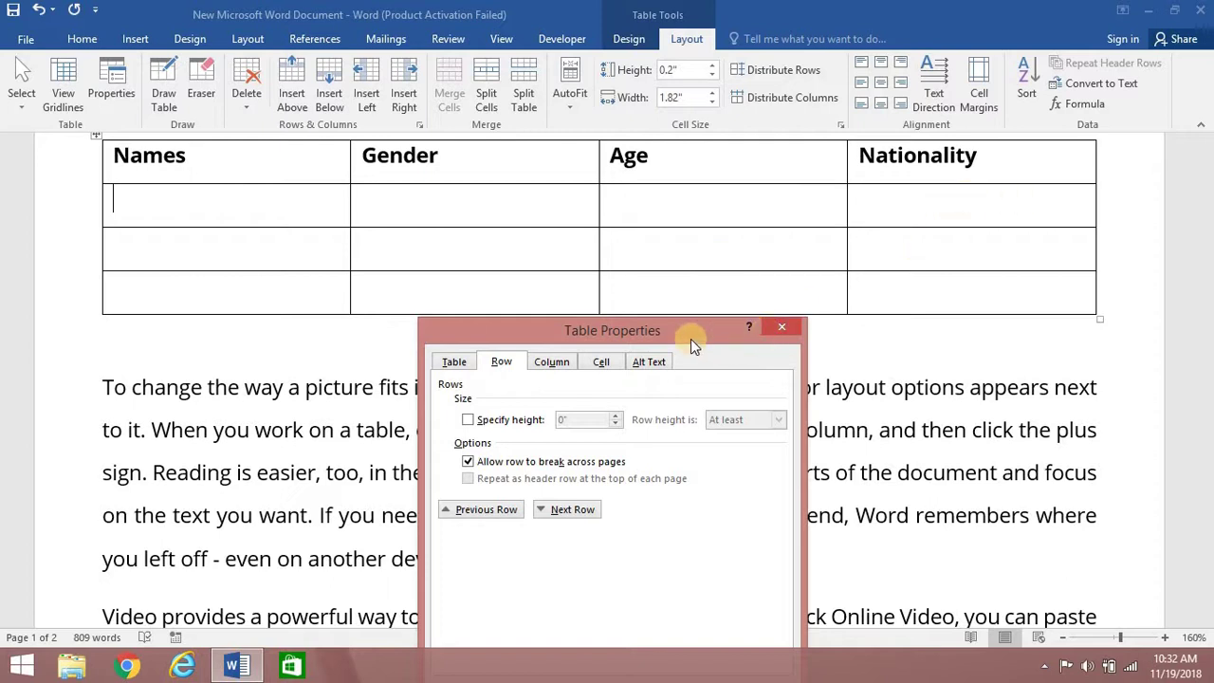
drag(691, 338, 925, 298)
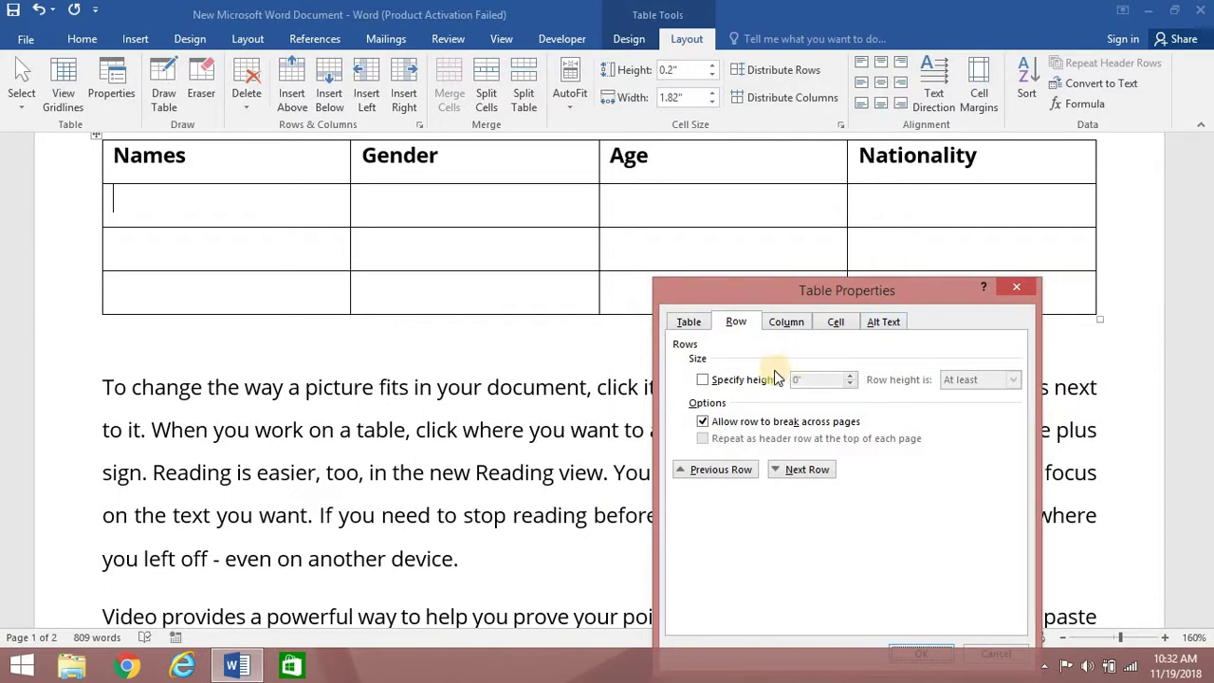
Step: Close Table Properties without keeping changes and put the cursor after 'Names'
click(245, 171)
click(703, 379)
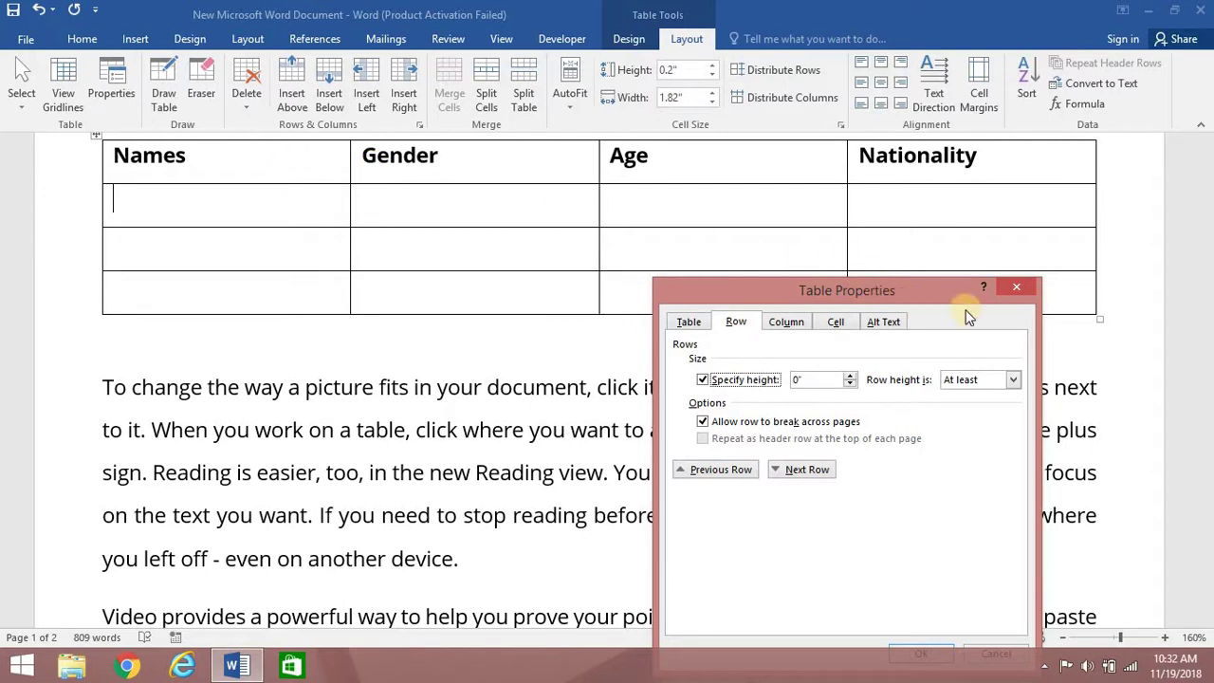
click(1016, 288)
scroll(693, 218, up, 5)
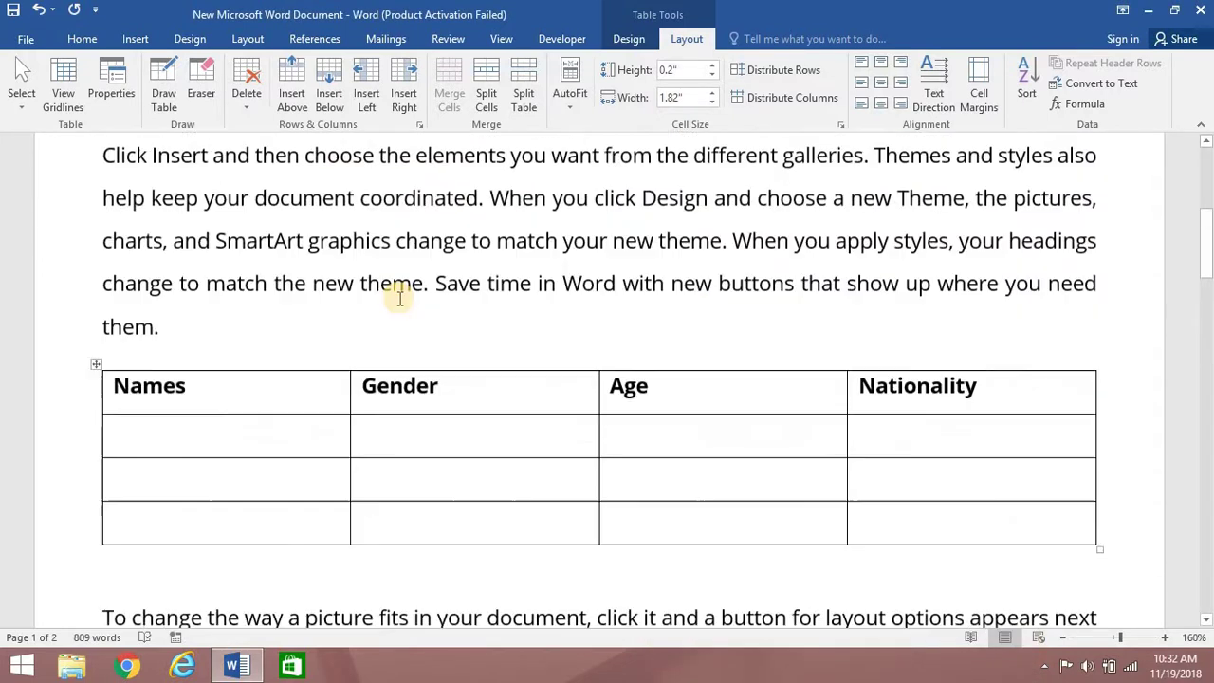
click(220, 425)
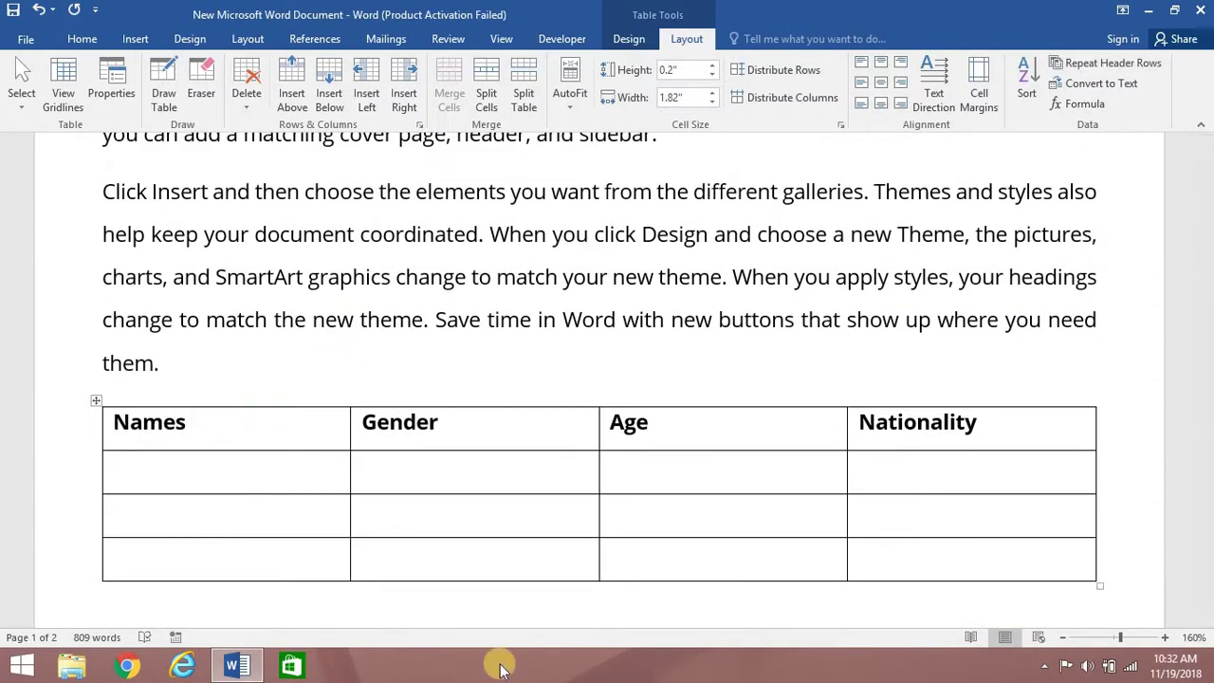
Step: Add blank lines in the first data row, then undo them so the row shrinks back
key(Down)
key(Return)
key(Return)
key(Return)
key(Return)
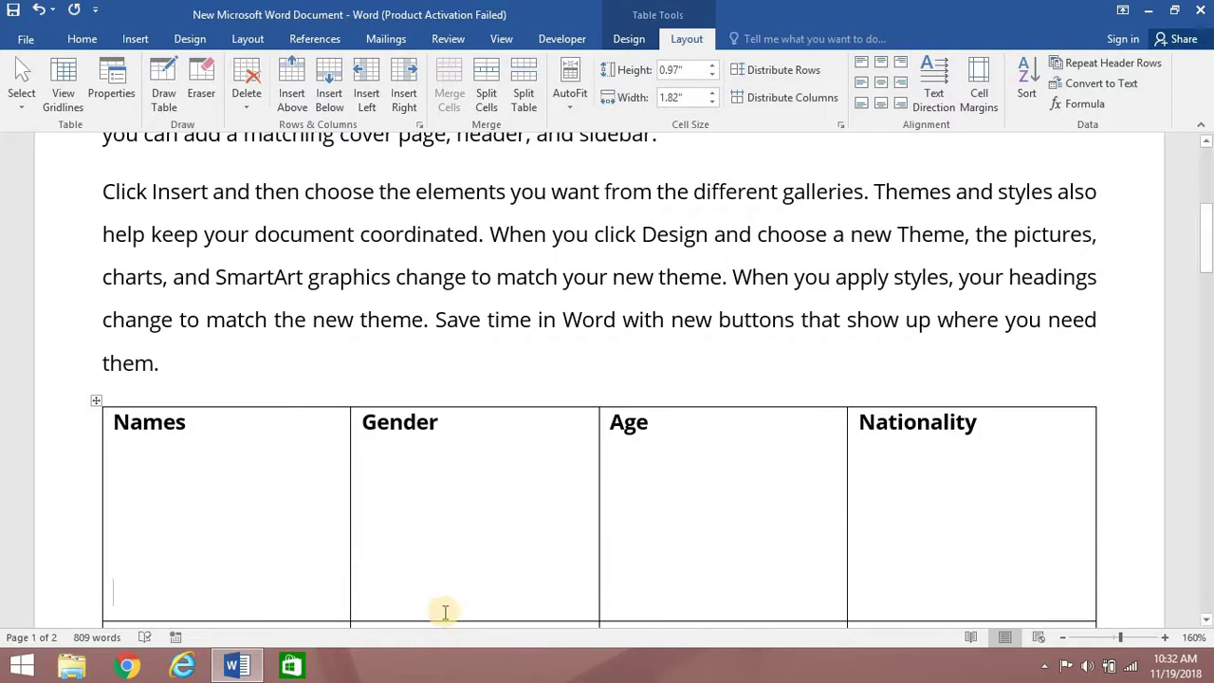
key(ctrl+z)
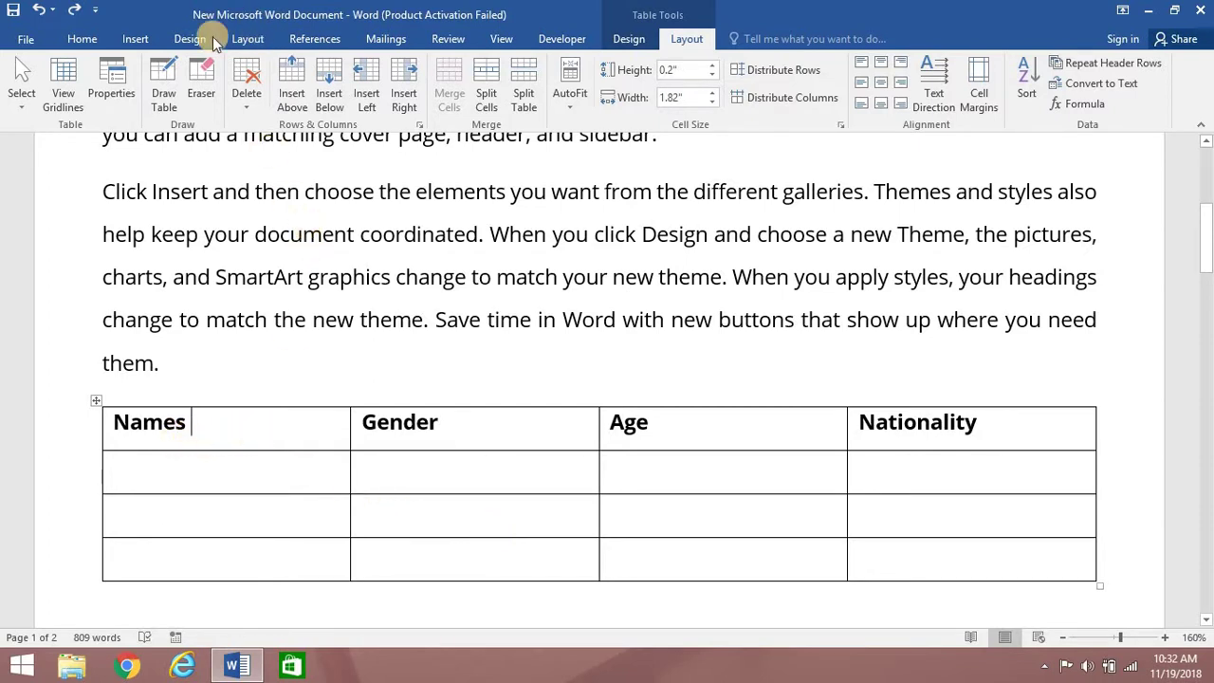
Step: Give the header row a fixed height of 1.5" in Table Properties
click(112, 88)
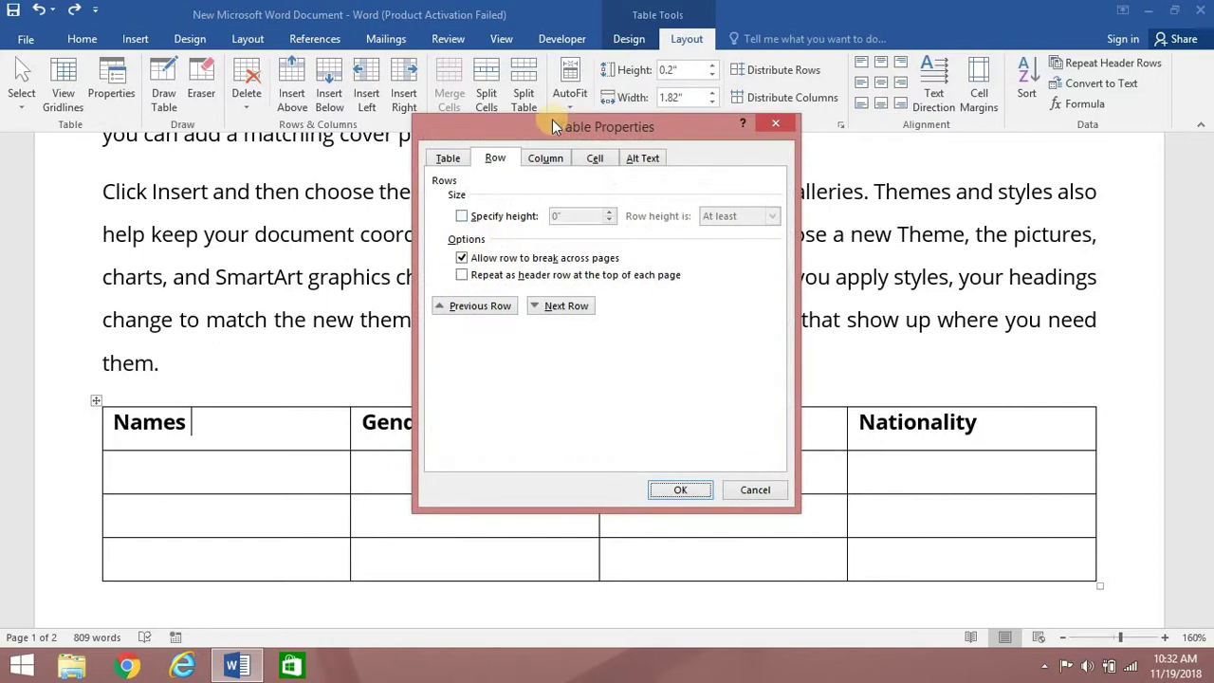
drag(531, 133, 815, 122)
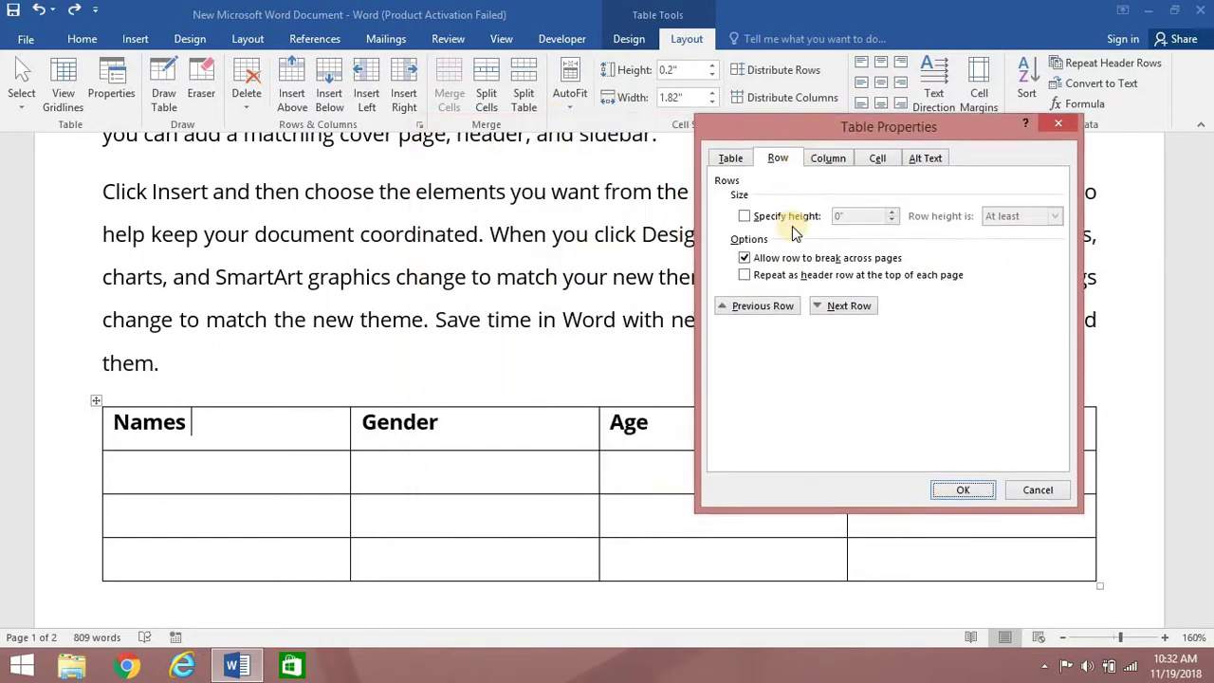
click(745, 216)
click(896, 211)
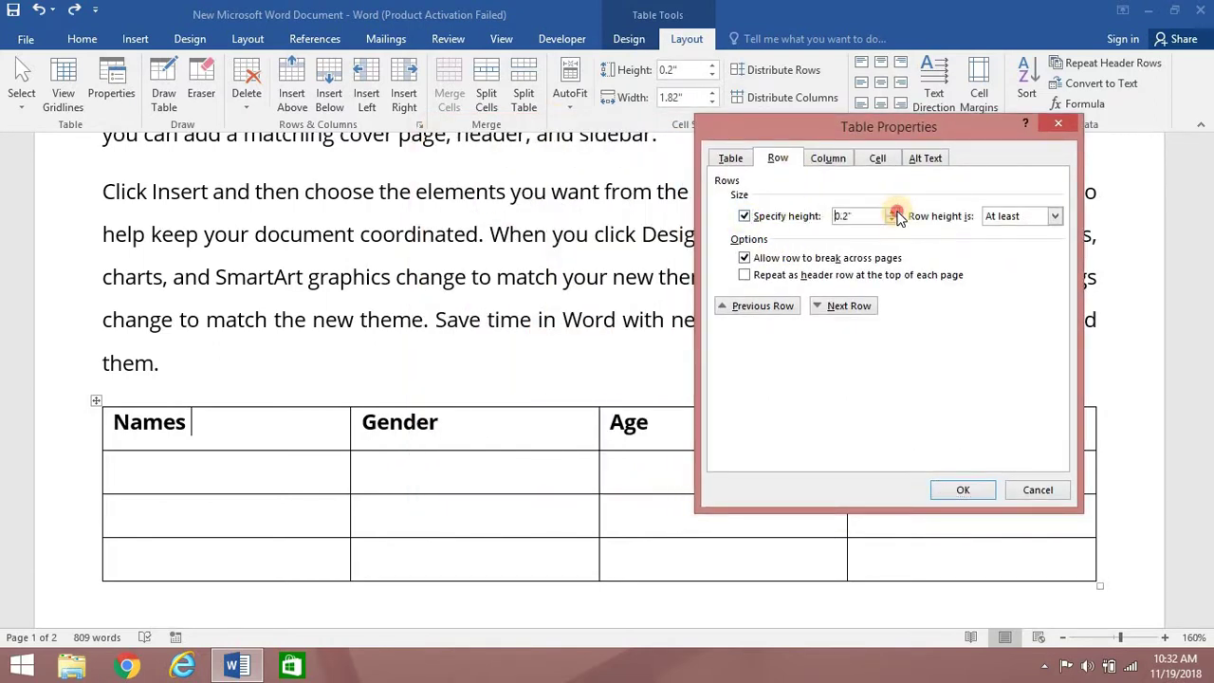
click(896, 211)
click(896, 211)
click(896, 212)
click(896, 212)
click(896, 212)
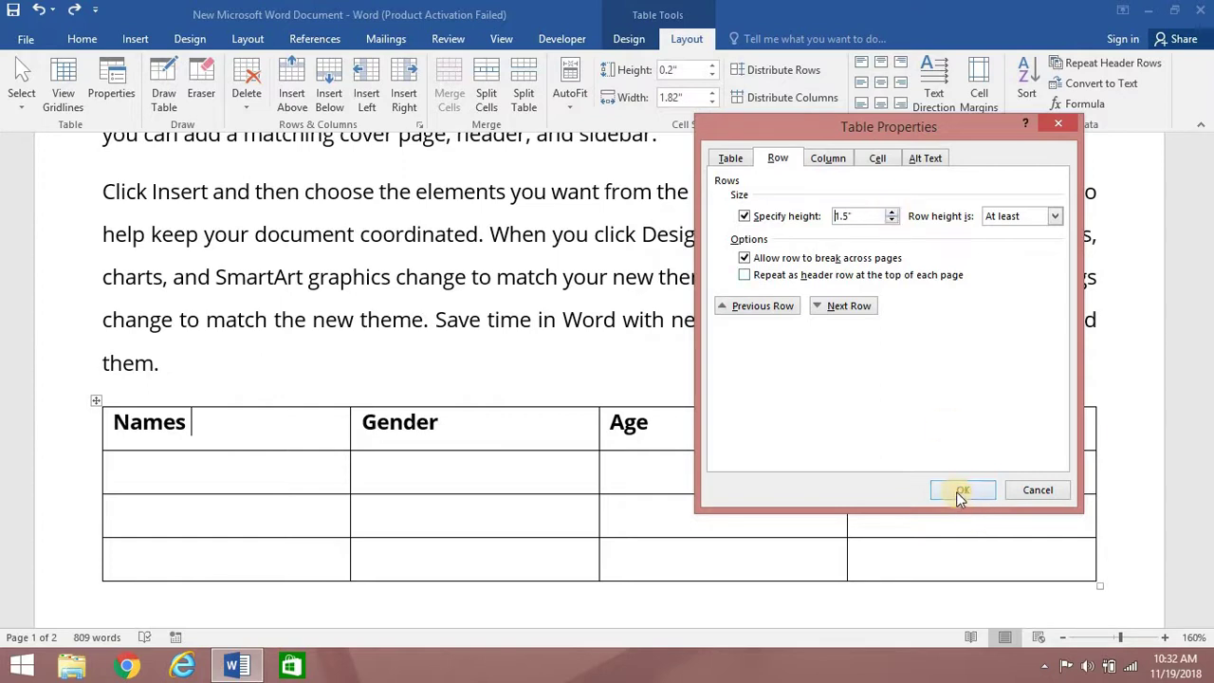
click(847, 307)
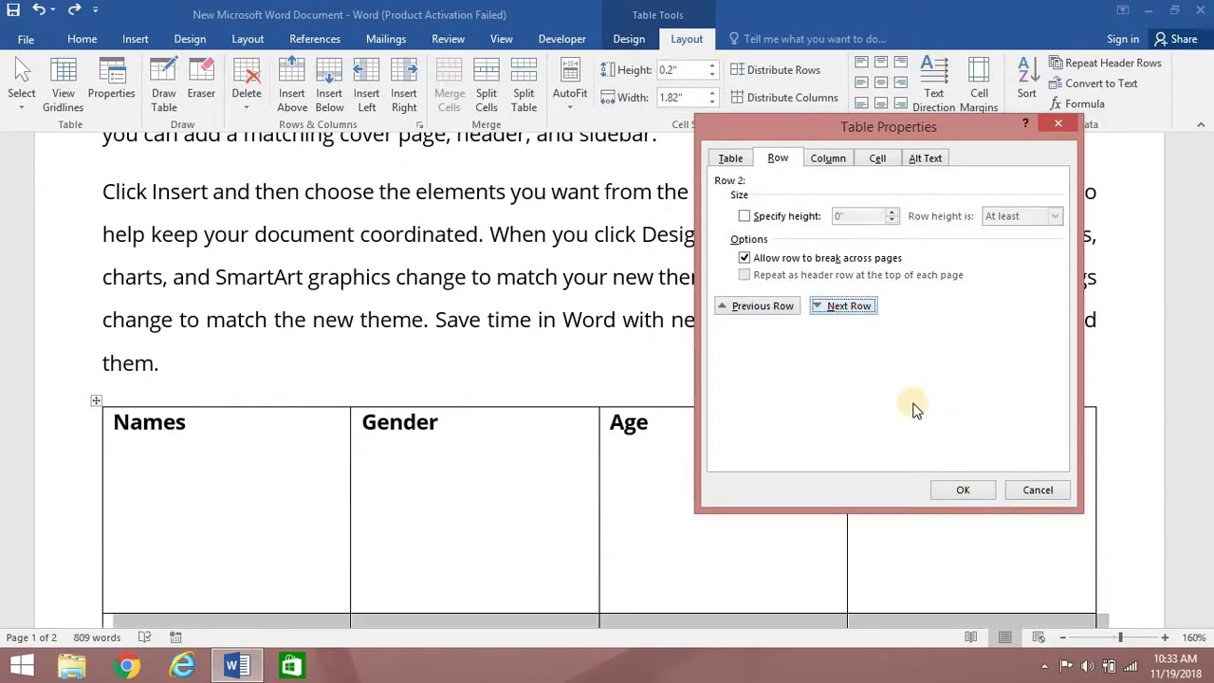
click(961, 489)
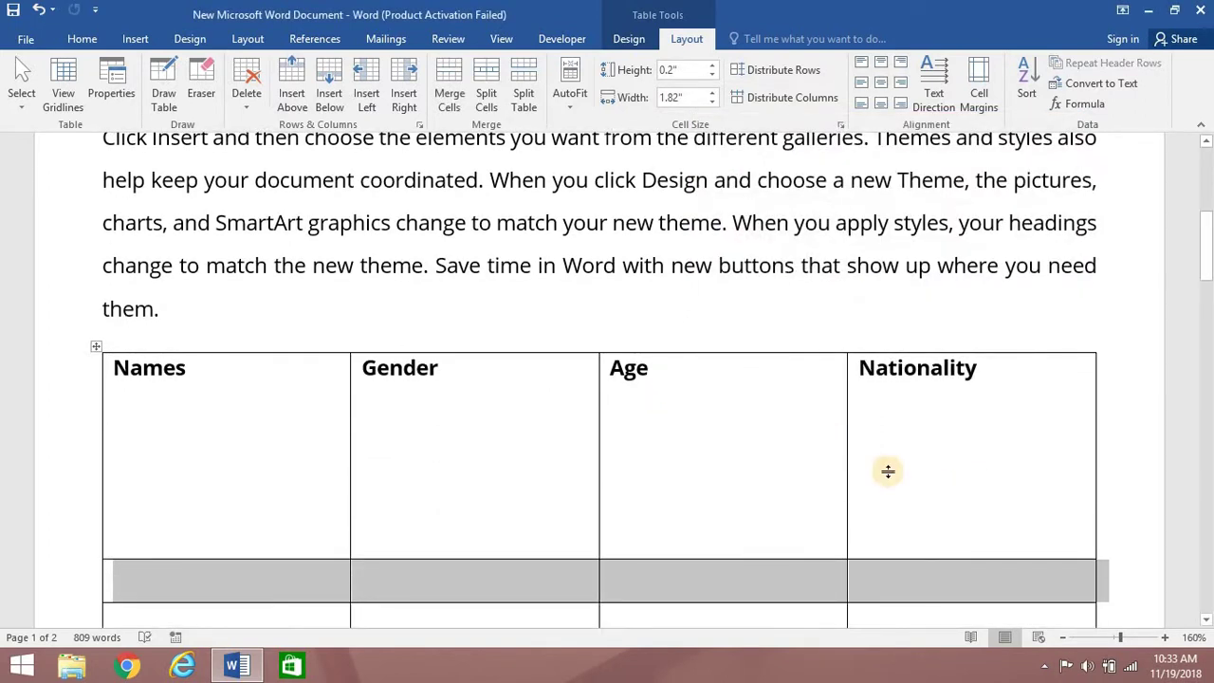
Step: Move the insertion point to the third-row Age cell, then back to the Names header
scroll(887, 471, down, 2)
click(686, 405)
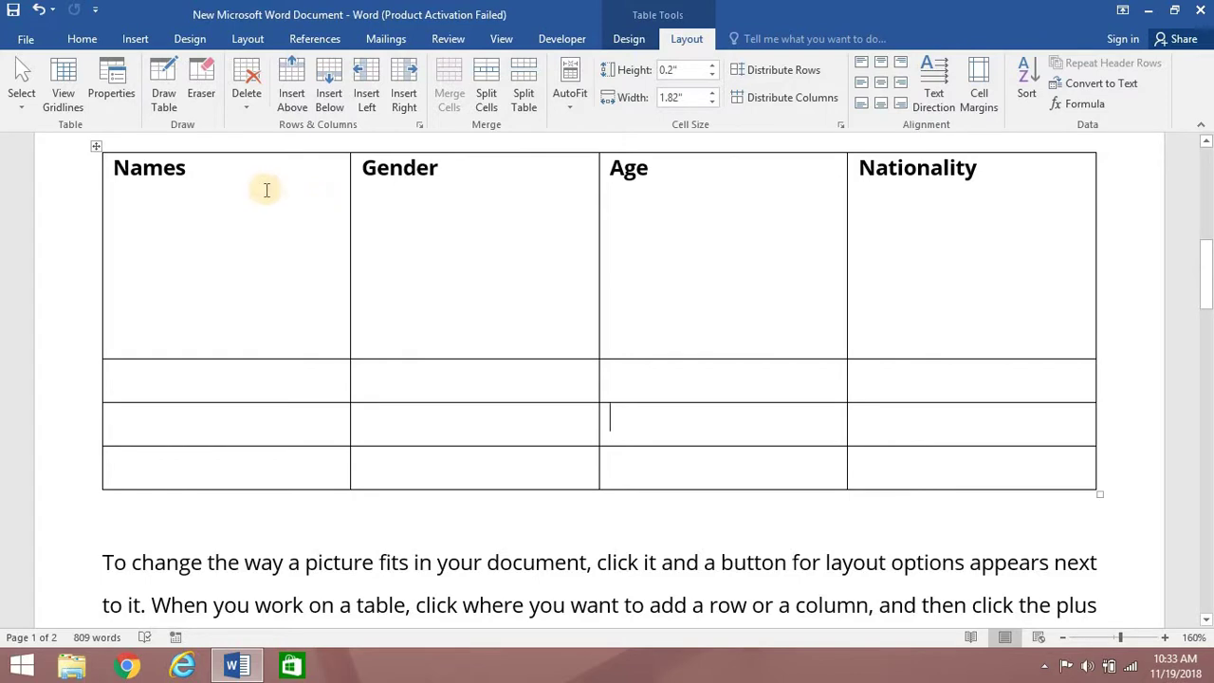
click(267, 190)
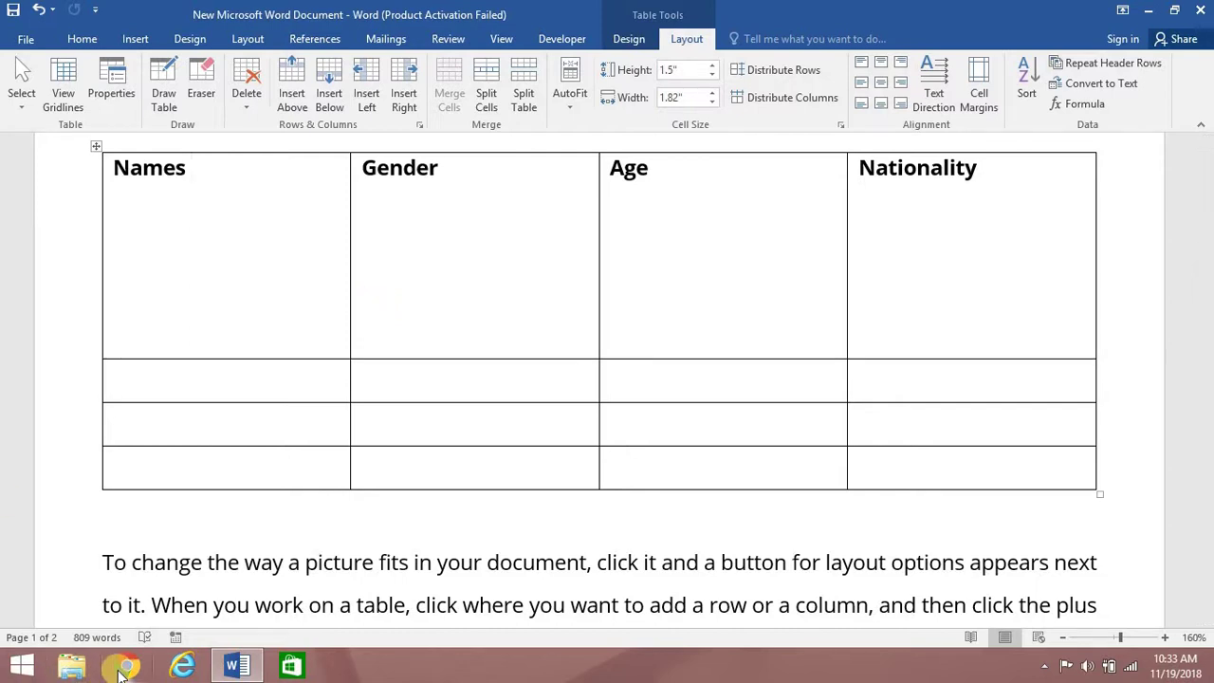
Step: Undo the 1.5" header row height and type 'f' in the first empty Gender cell
key(ctrl+z)
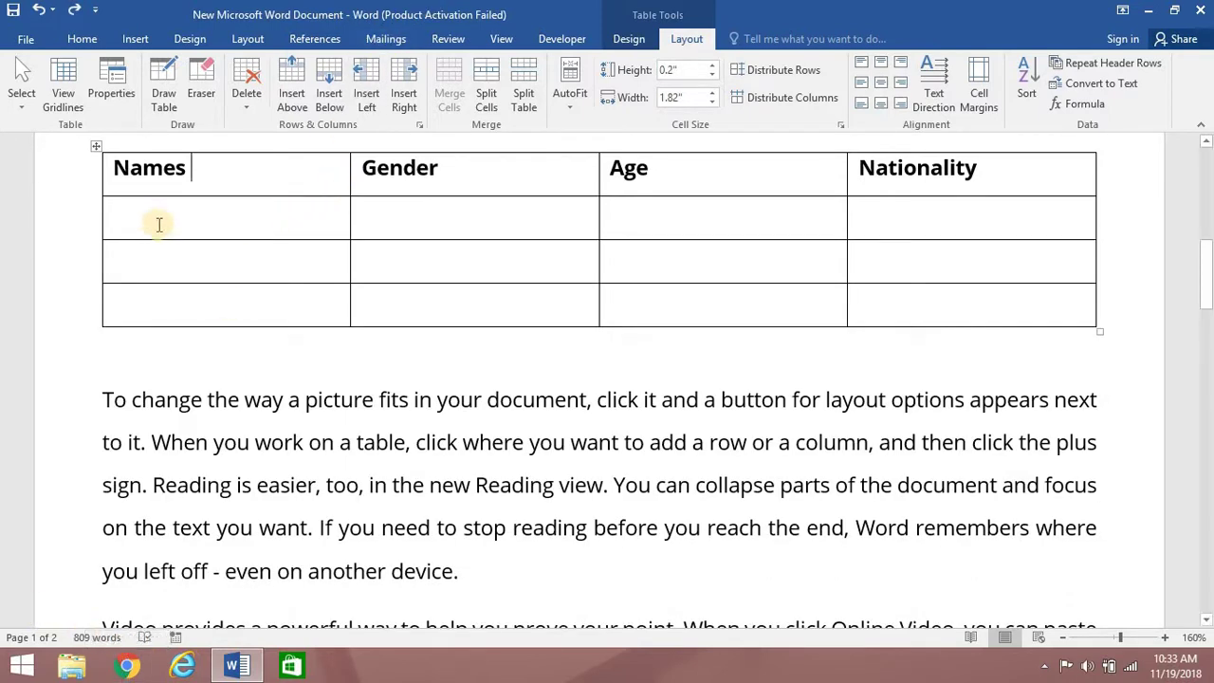
click(121, 221)
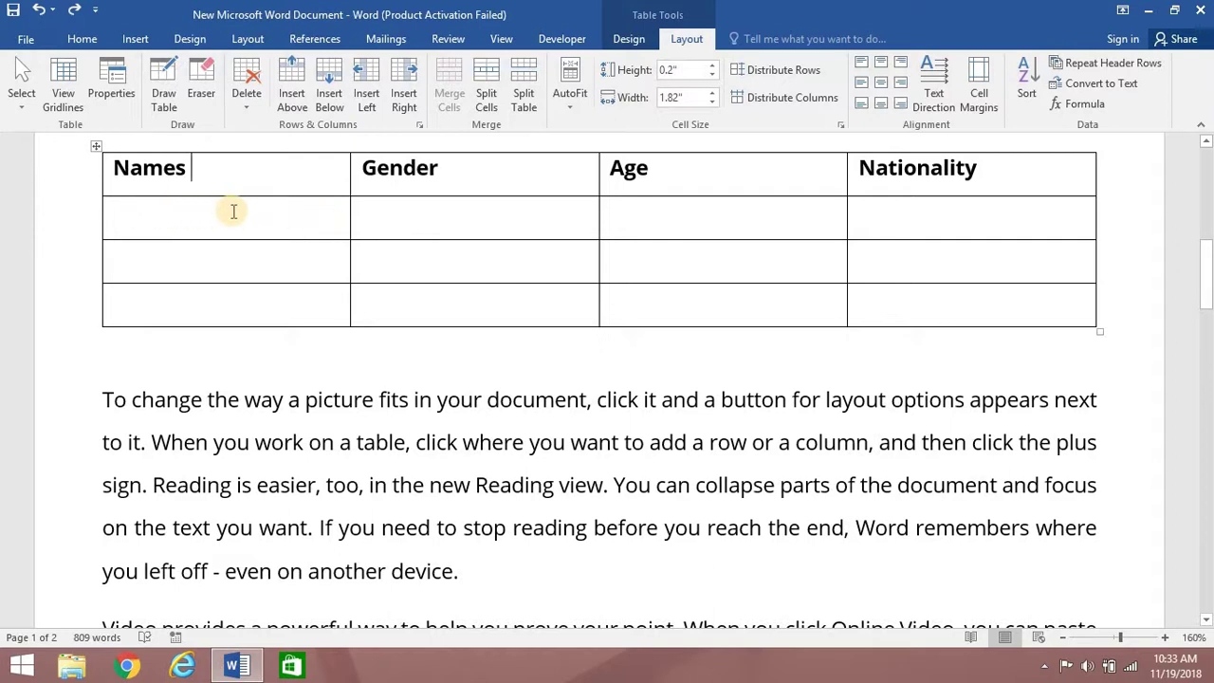
click(414, 220)
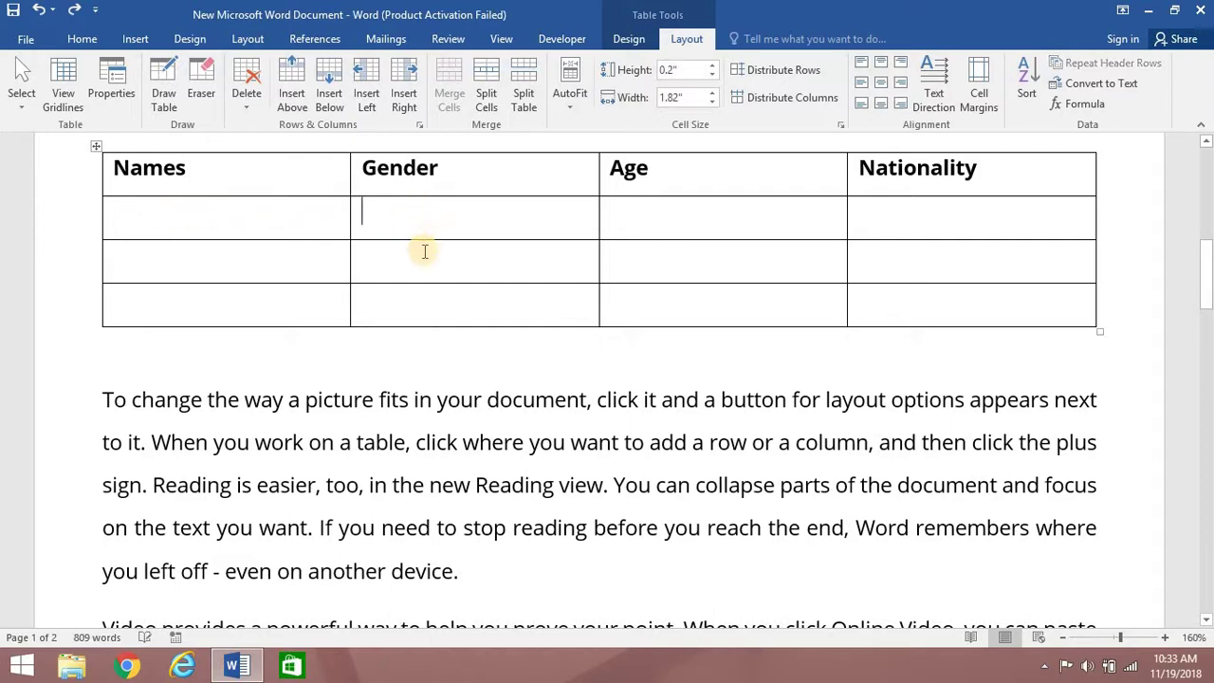
text(f)
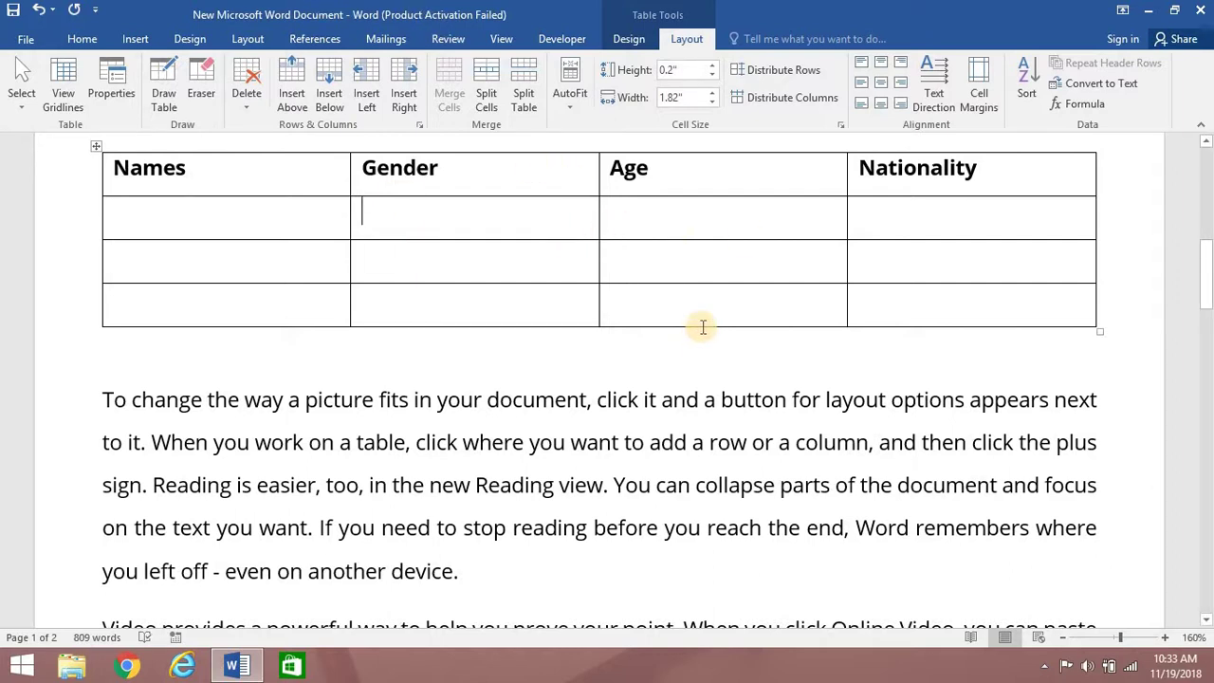
scroll(699, 336, up, 2)
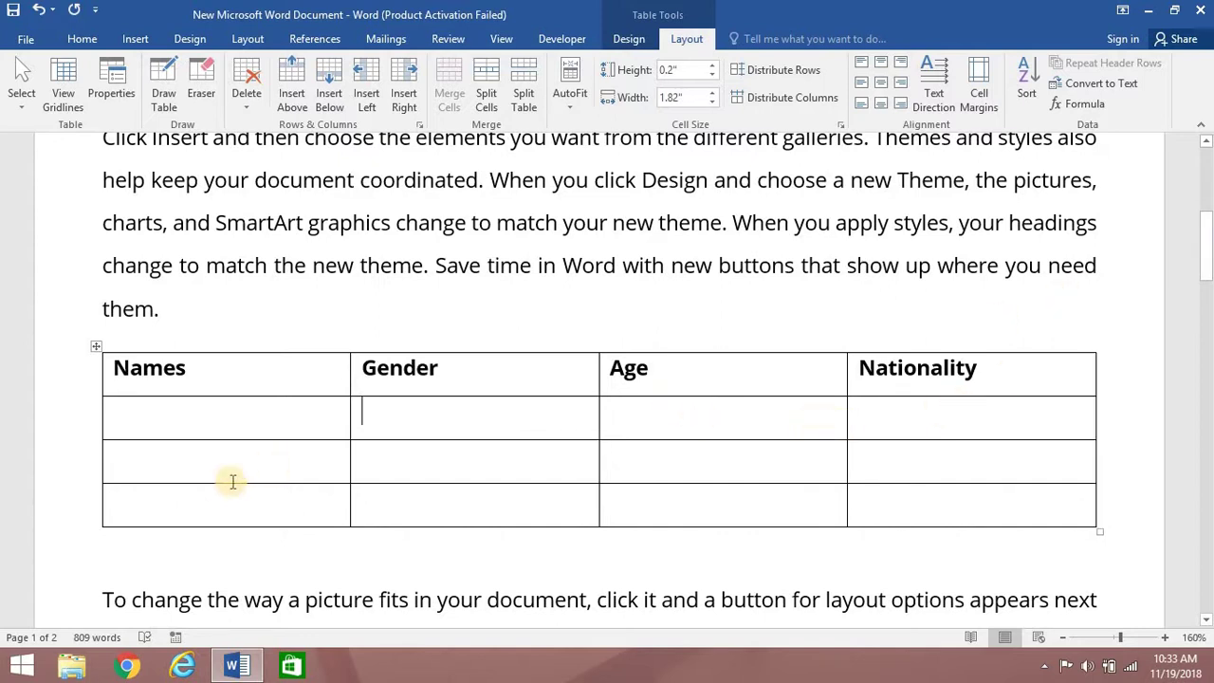
Step: Widen the Names column's preferred width to a bit over 2" in Table Properties
click(209, 372)
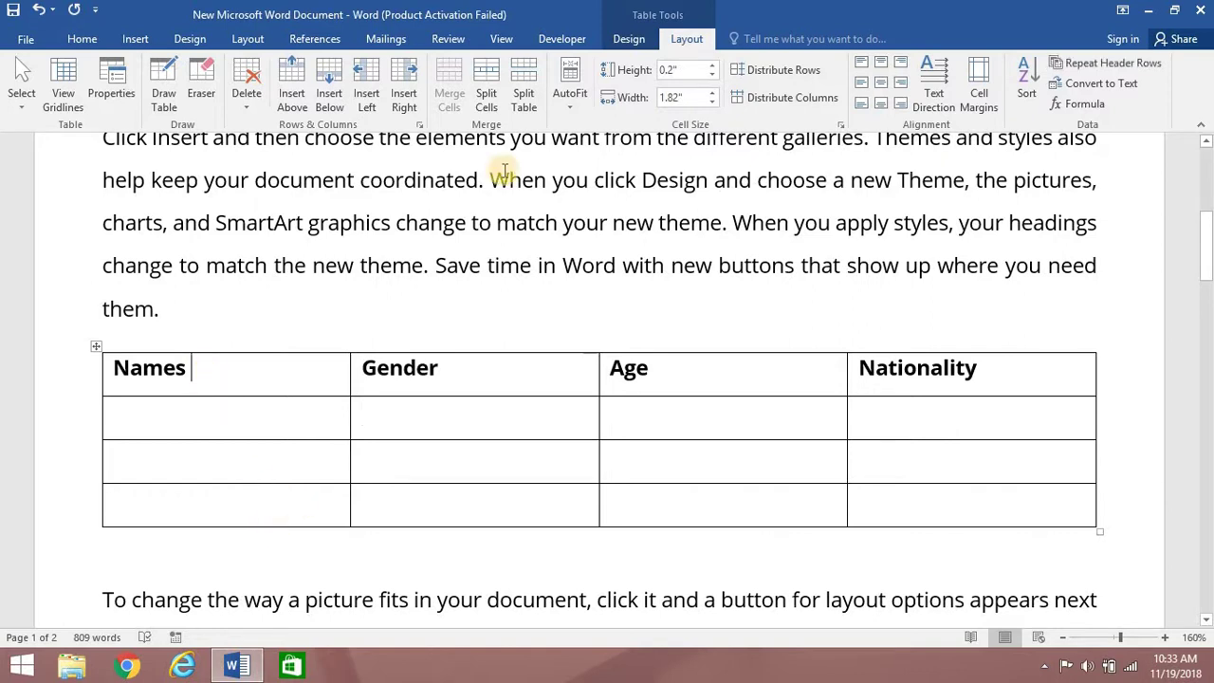
click(114, 82)
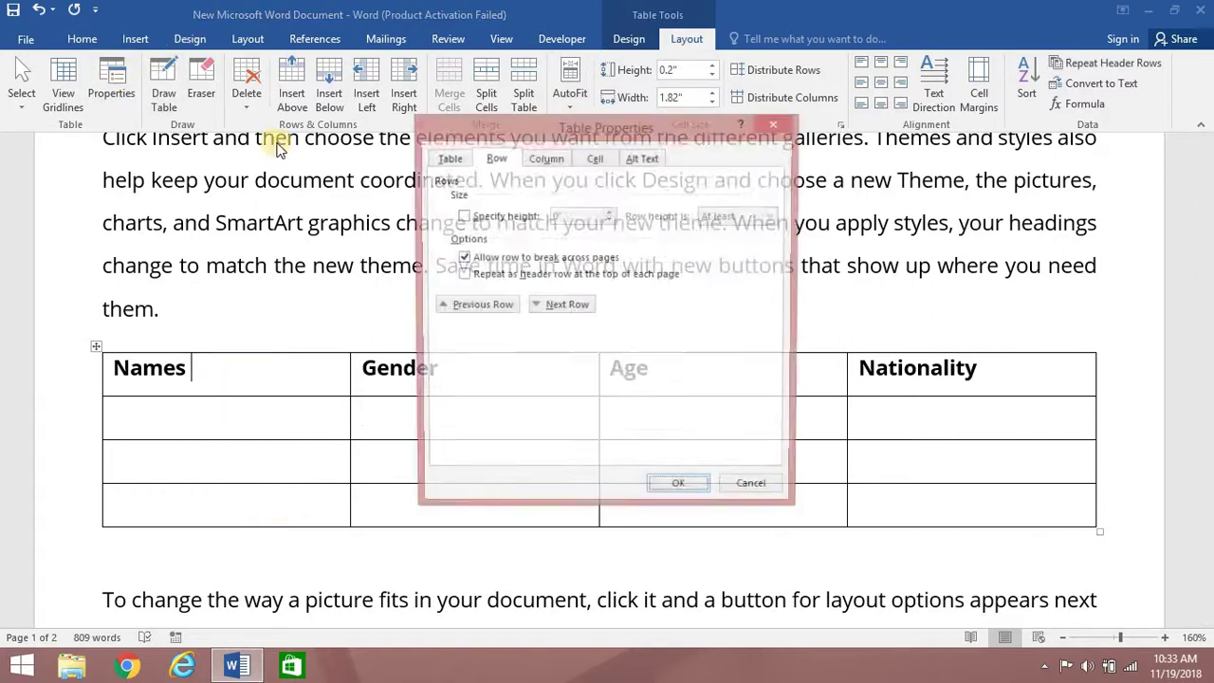
click(547, 159)
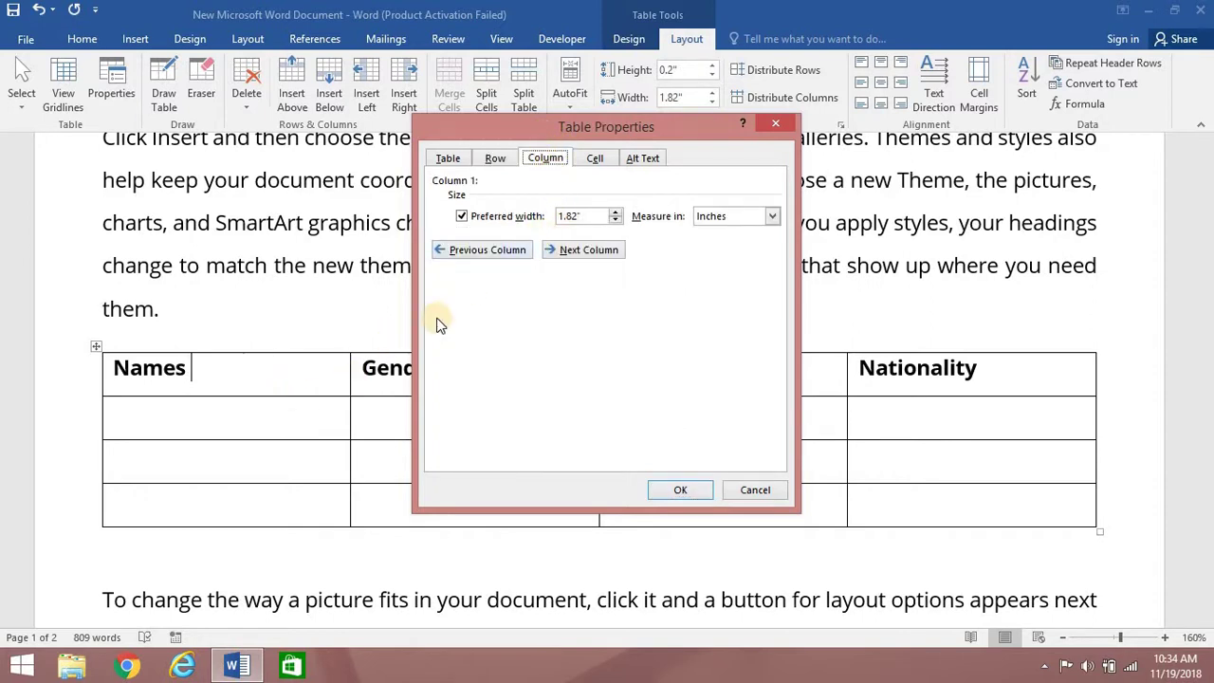
click(616, 214)
click(617, 214)
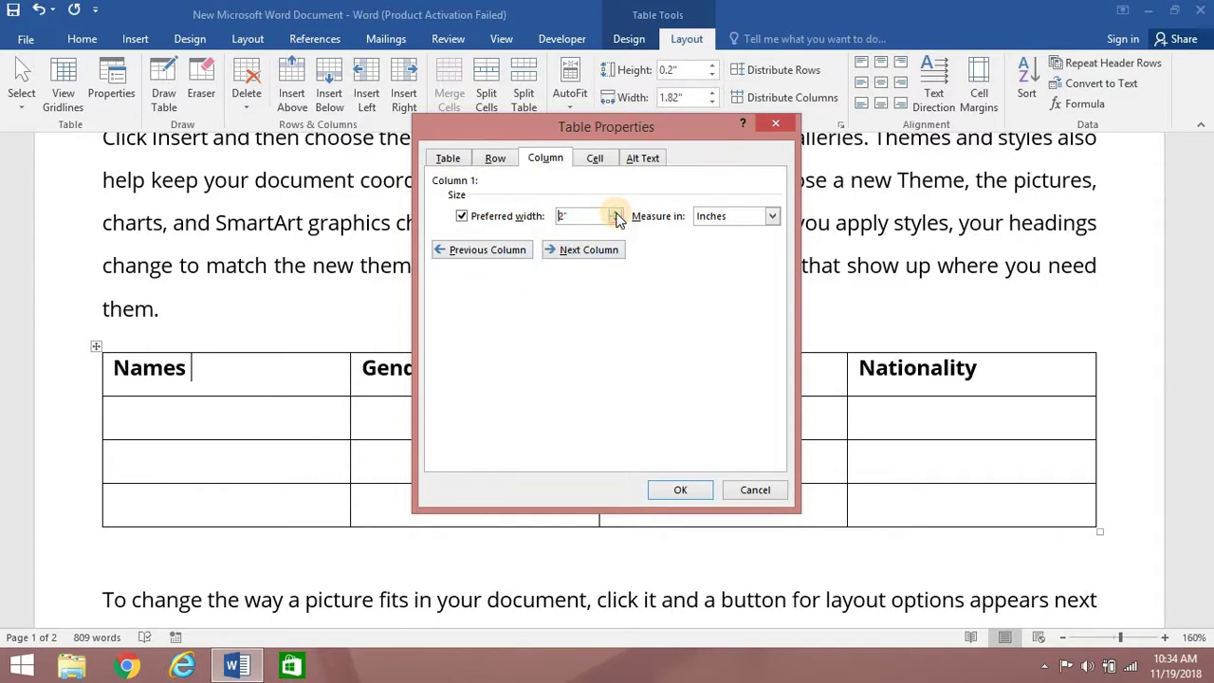
click(616, 217)
click(617, 217)
Step: Narrow the Gender column to 1" and apply the new column widths
click(614, 254)
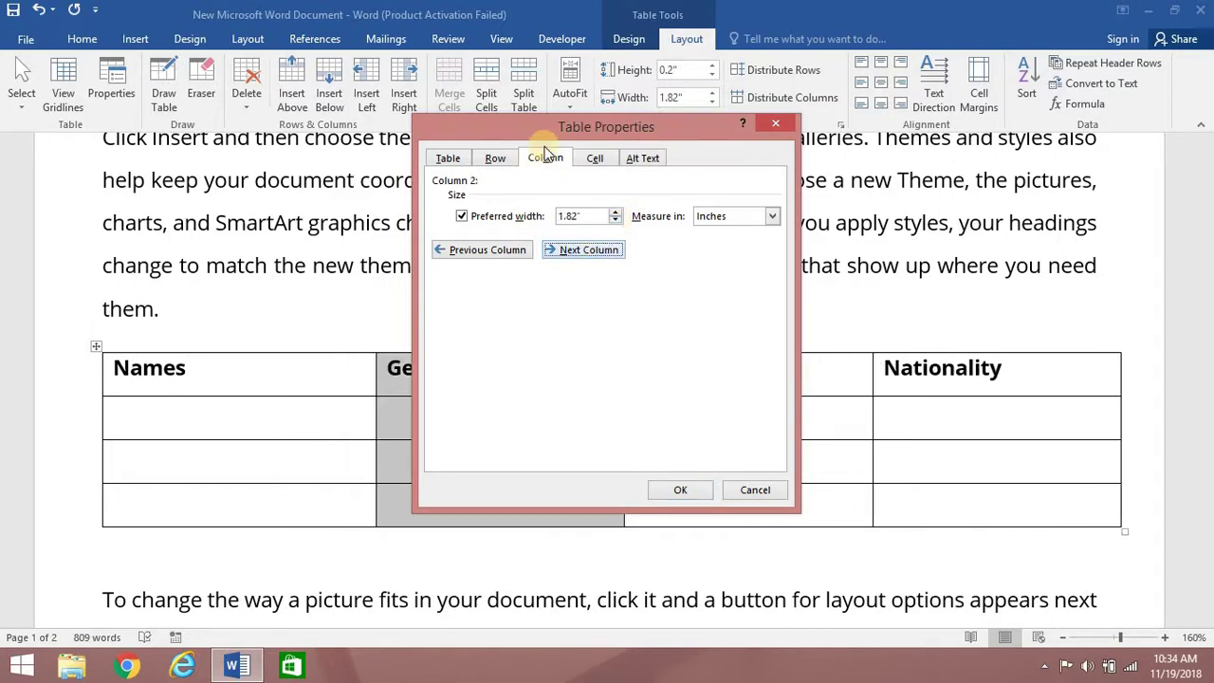
drag(528, 128, 962, 118)
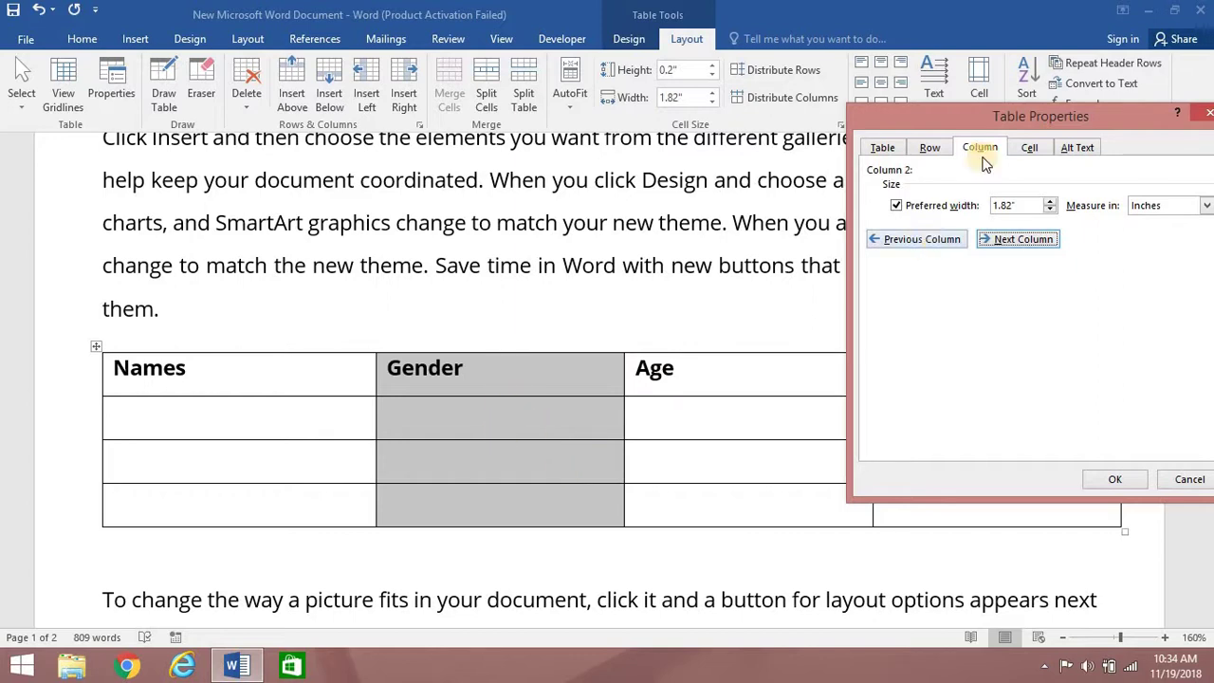
click(1050, 211)
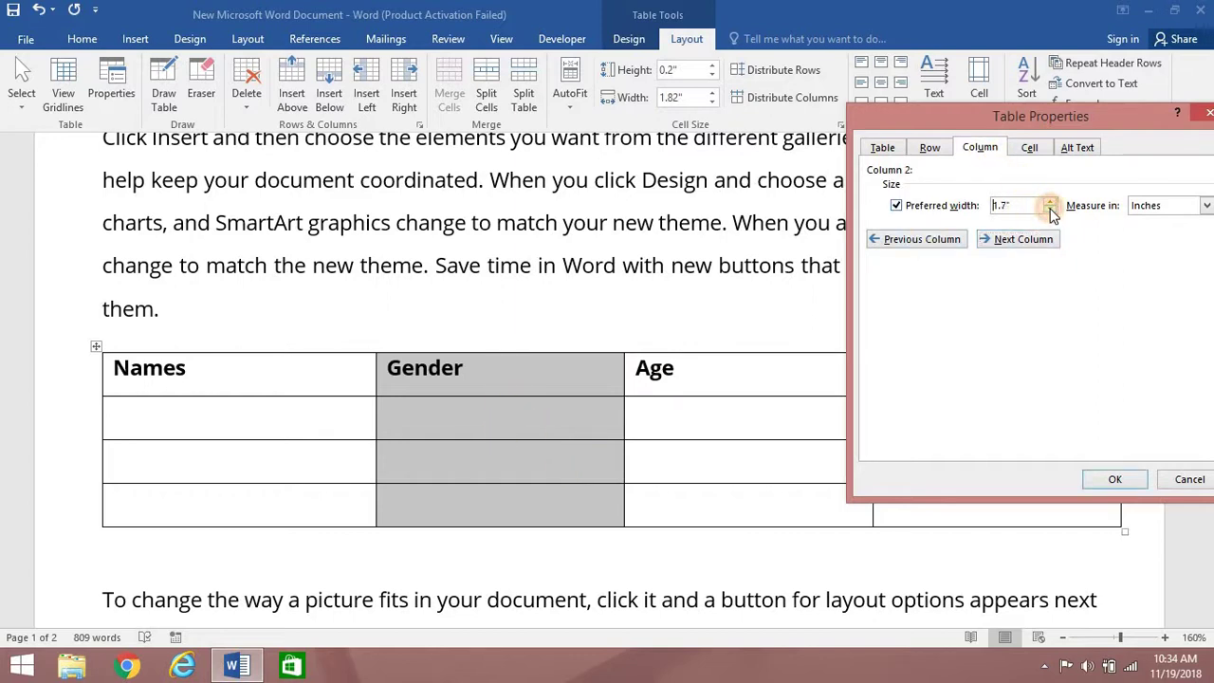
click(1050, 211)
click(1050, 211)
click(1049, 210)
click(1050, 211)
click(1109, 479)
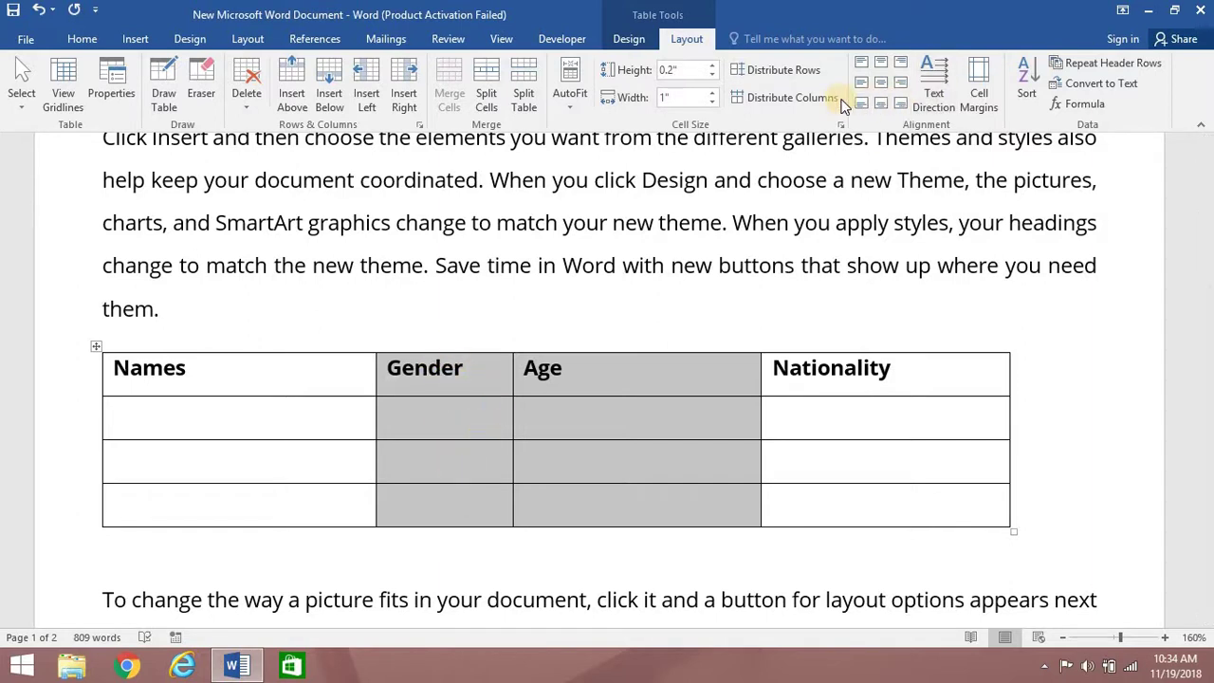
click(128, 76)
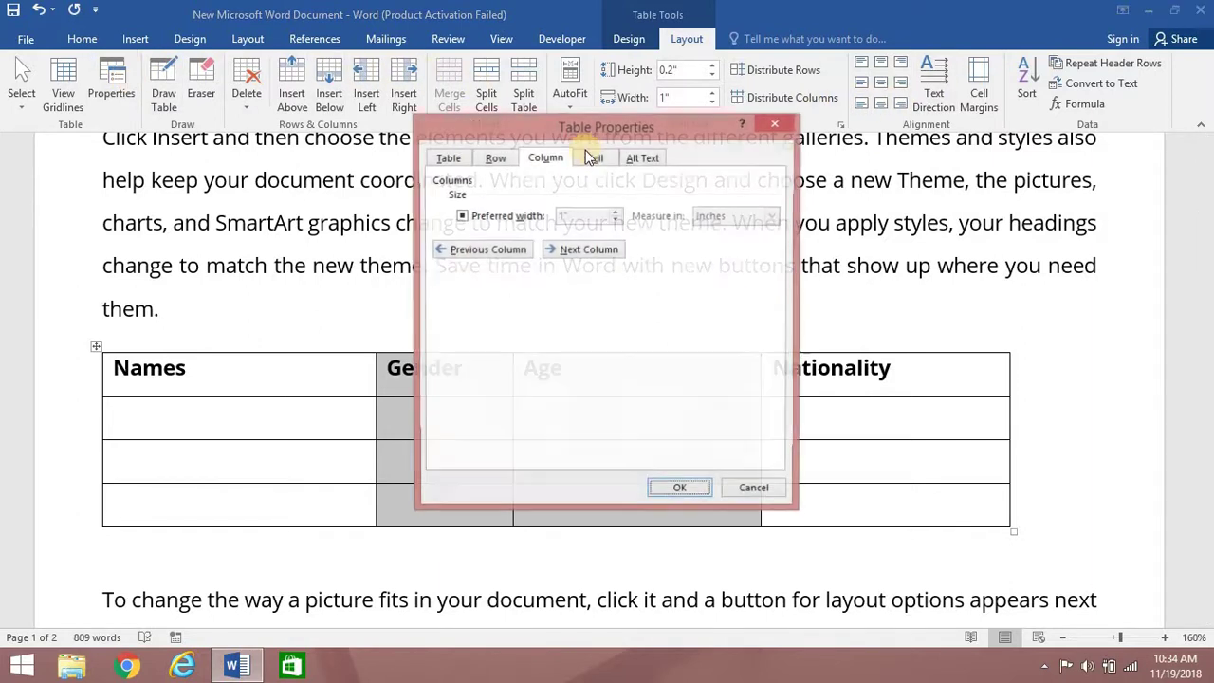
drag(529, 124, 800, 110)
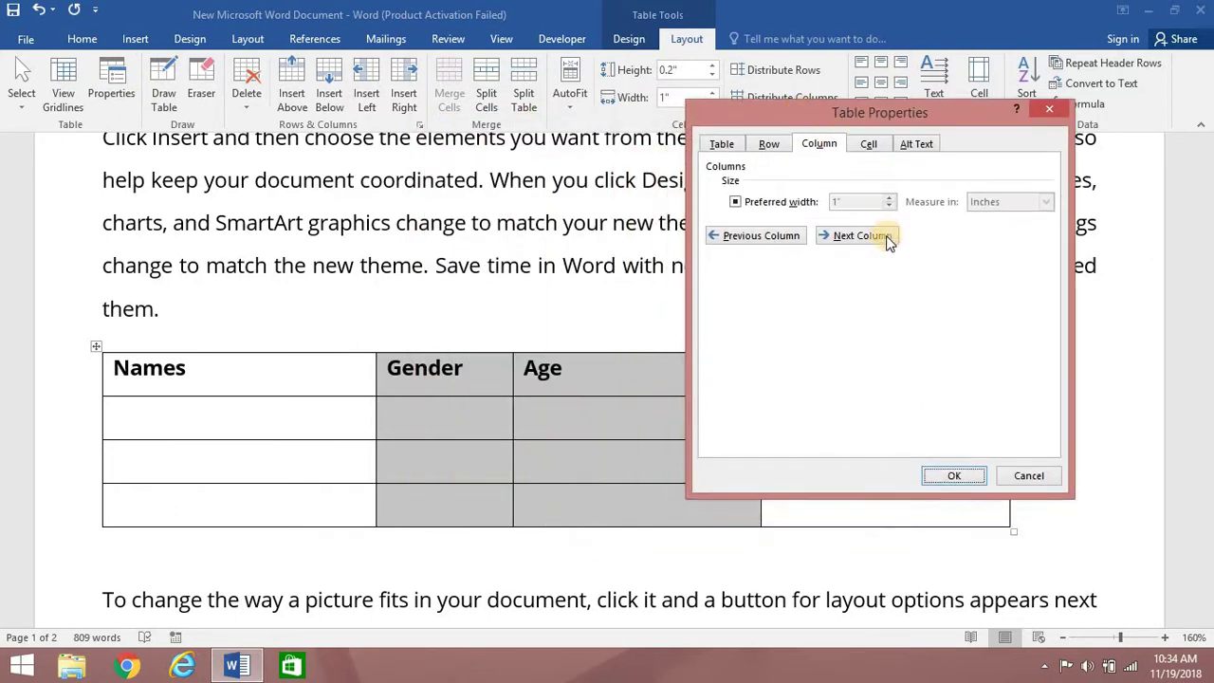
click(736, 202)
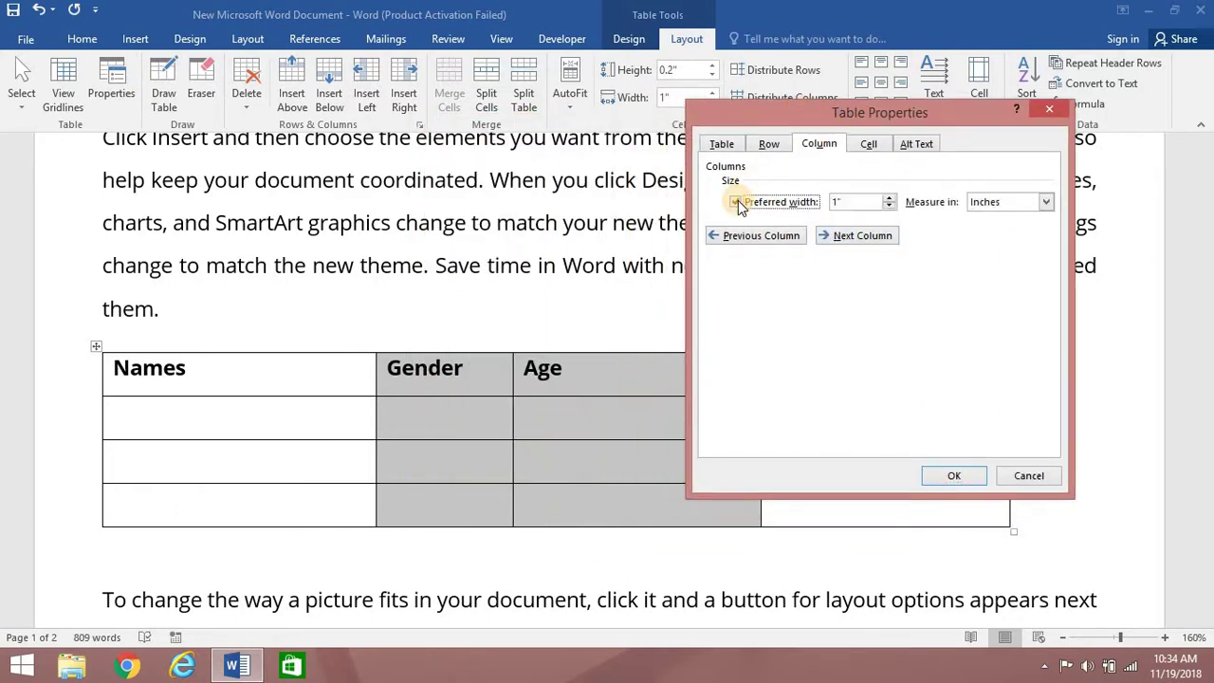
click(889, 203)
click(890, 203)
click(889, 203)
click(890, 203)
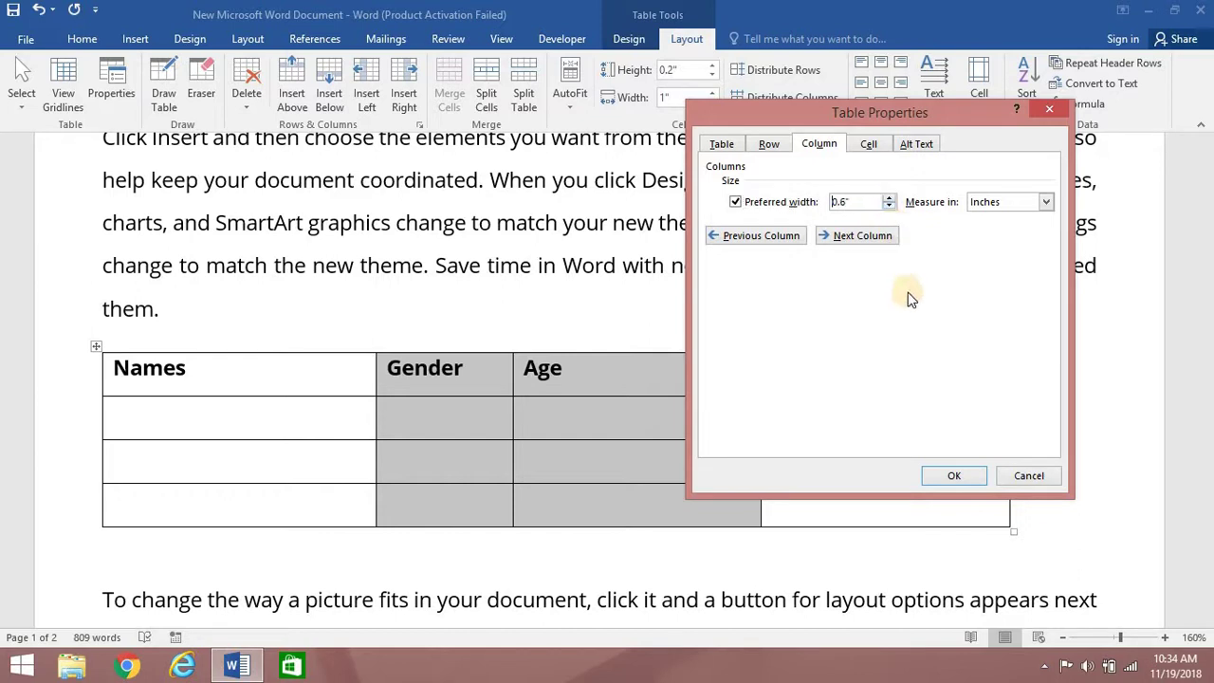
click(948, 476)
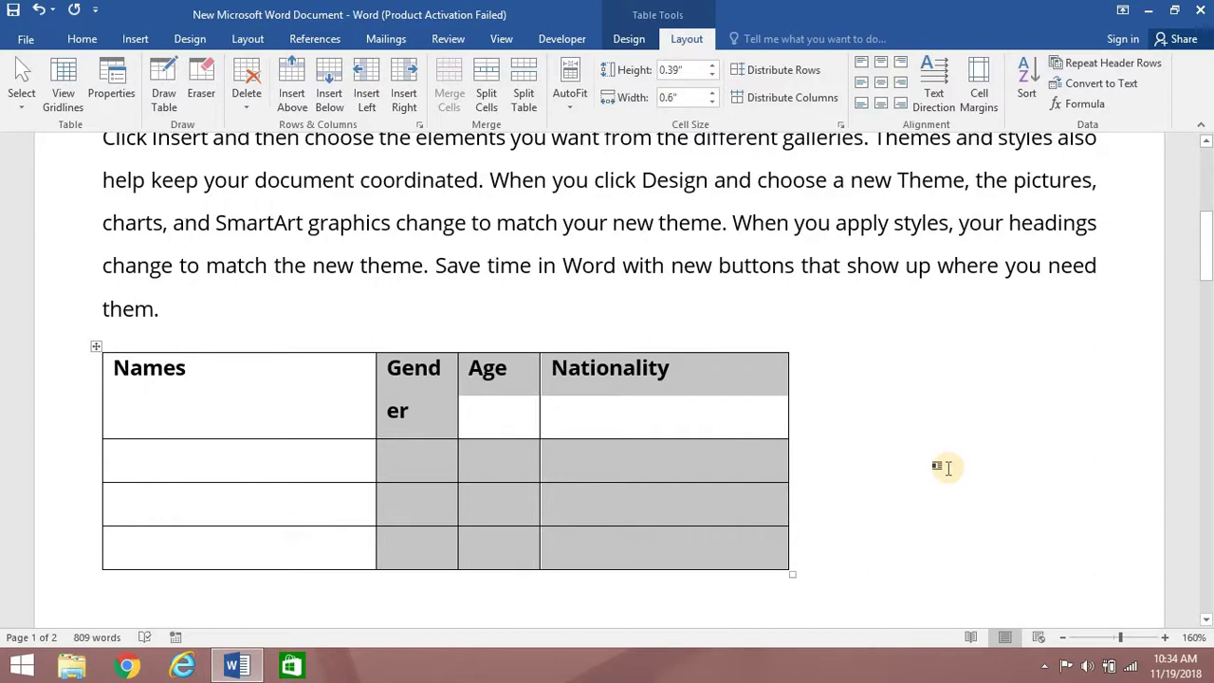
key(ctrl+z)
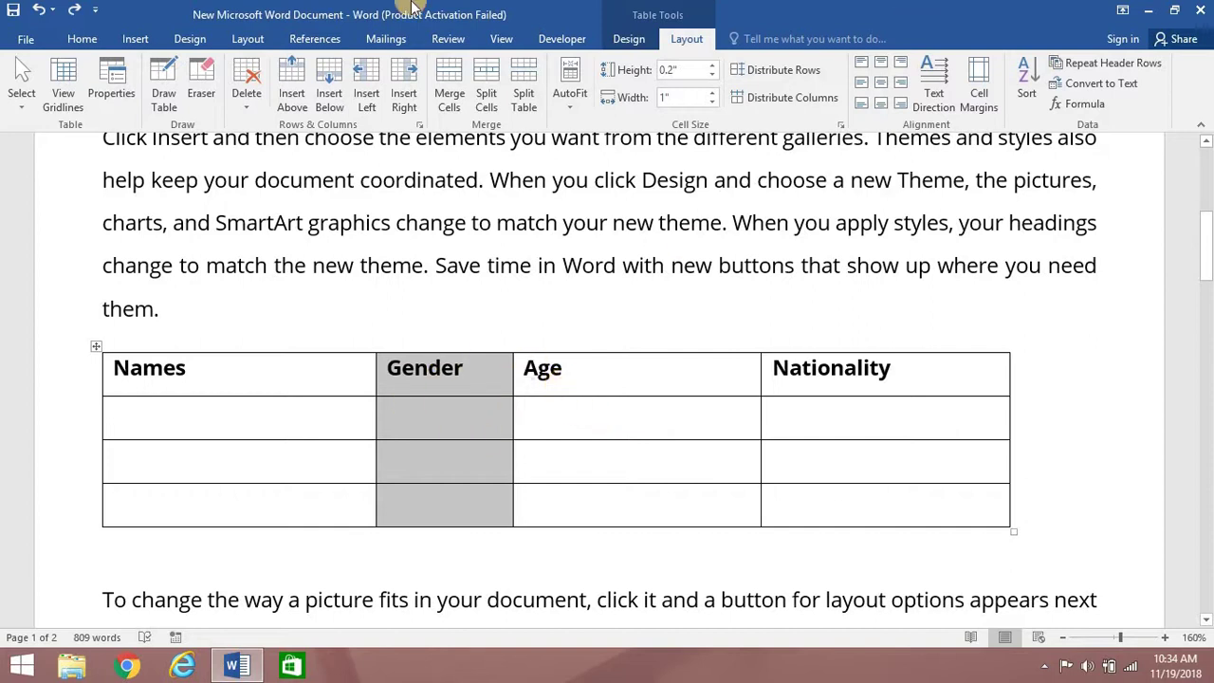
Step: Set the Age column to about 0.6" wide, review the Nationality and Cell settings, and apply
click(114, 85)
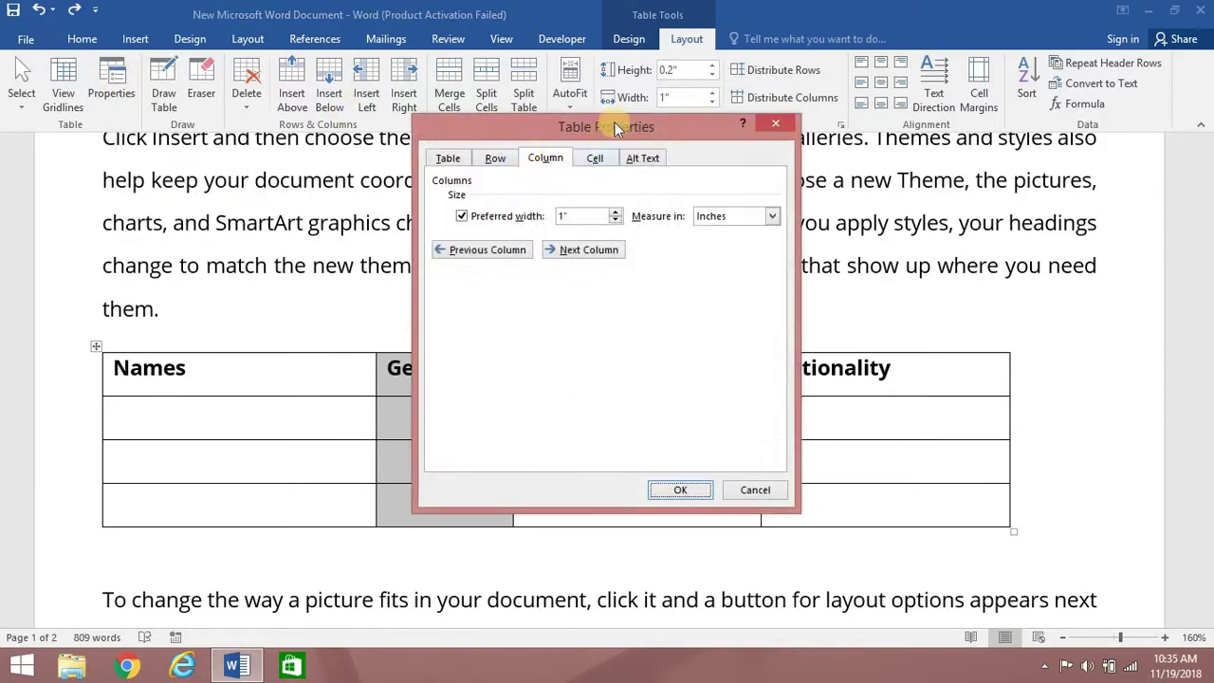
drag(674, 119, 769, 119)
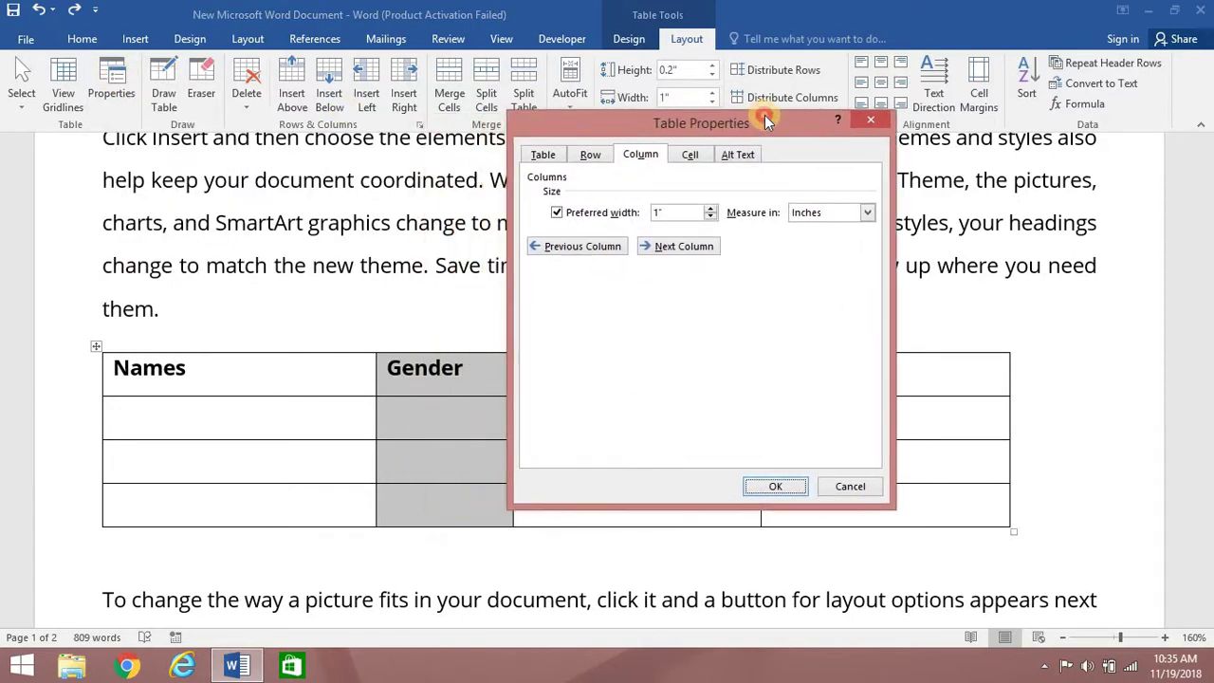
click(677, 247)
click(677, 247)
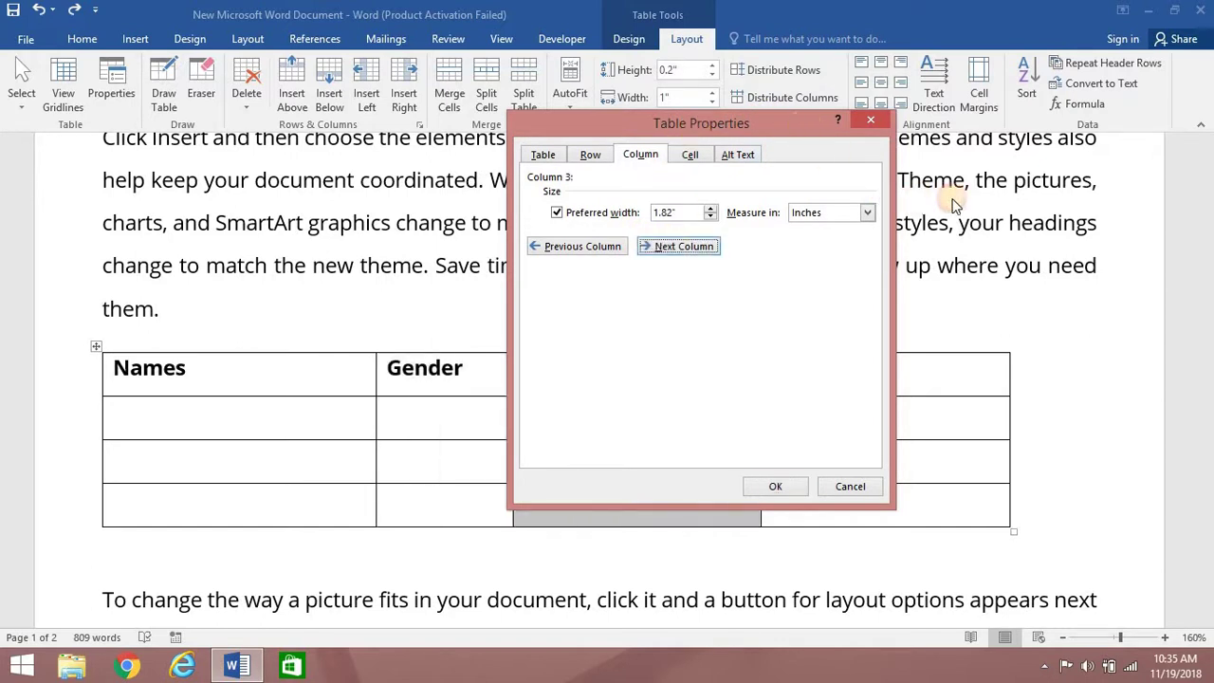
drag(804, 125, 1050, 105)
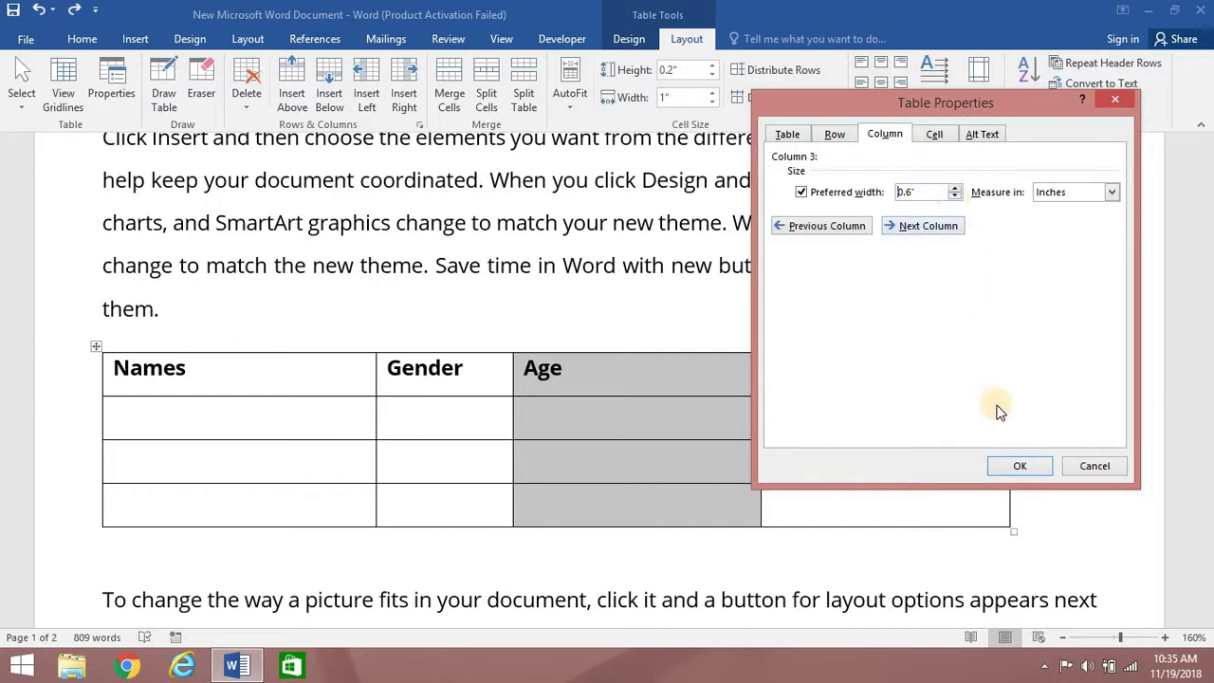
click(925, 228)
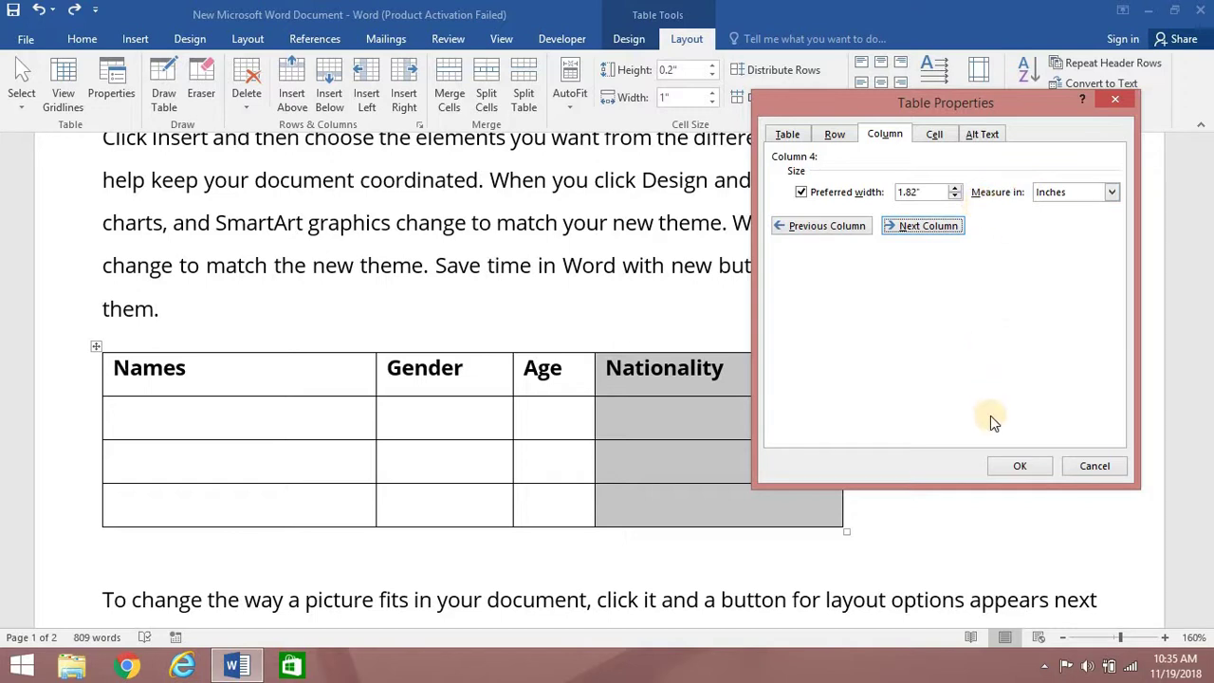
click(937, 136)
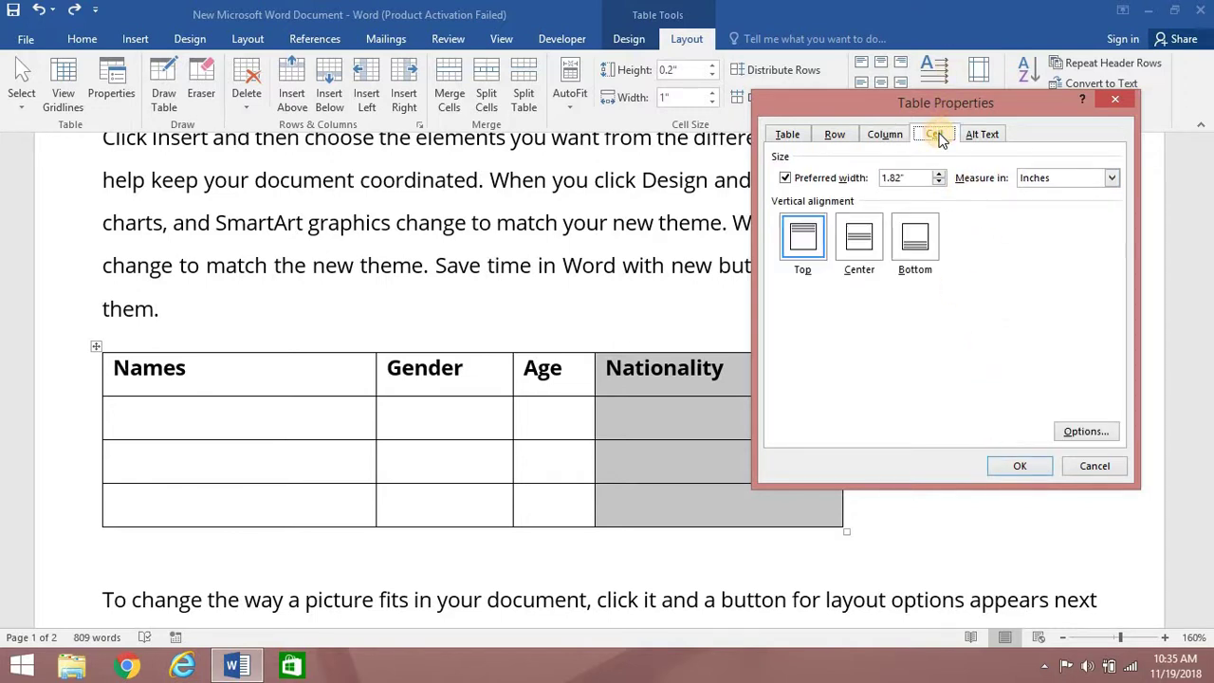
click(892, 134)
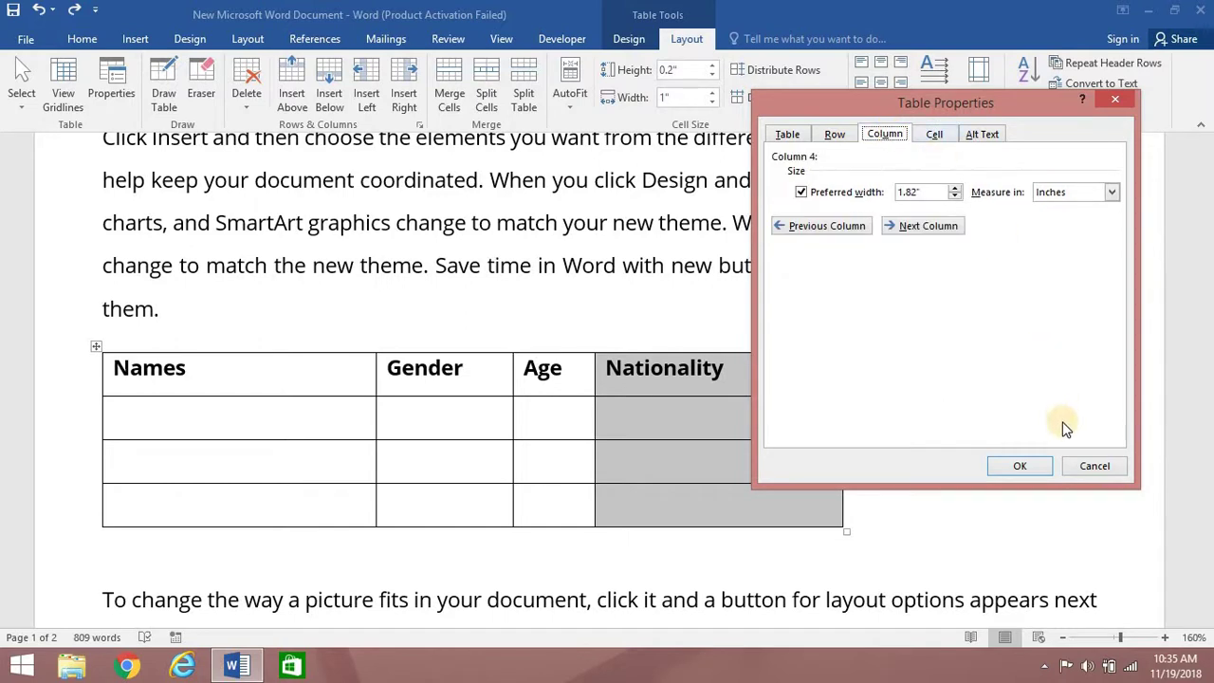
click(1015, 464)
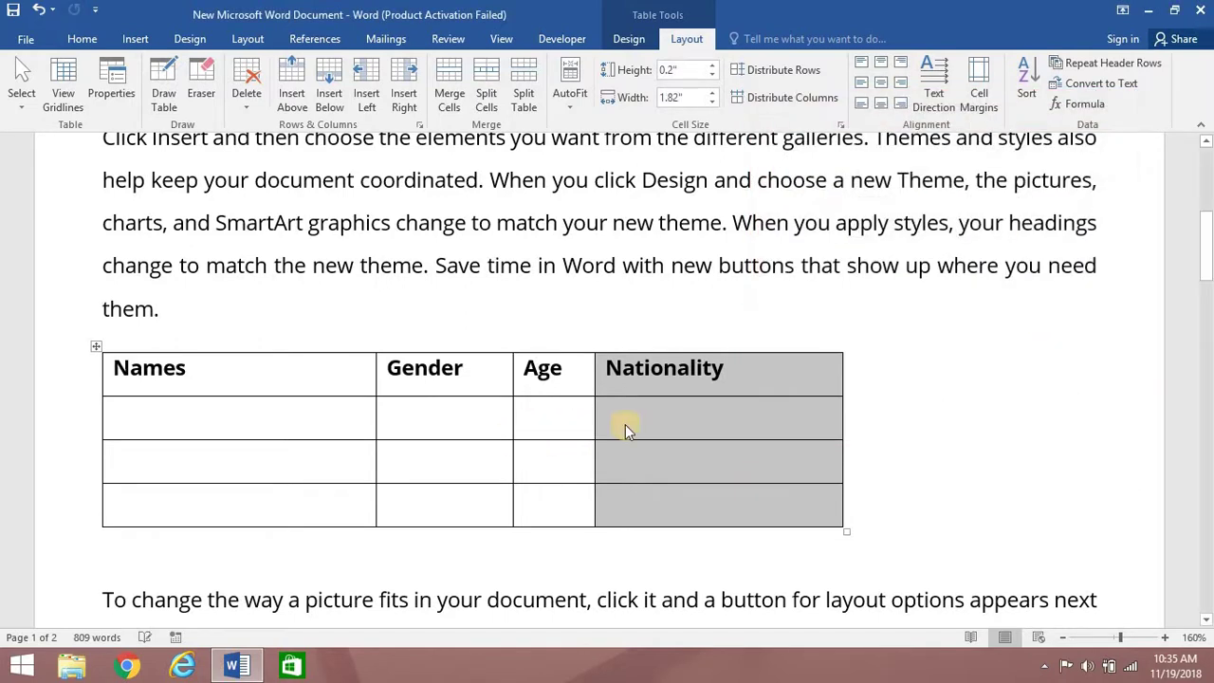
click(664, 411)
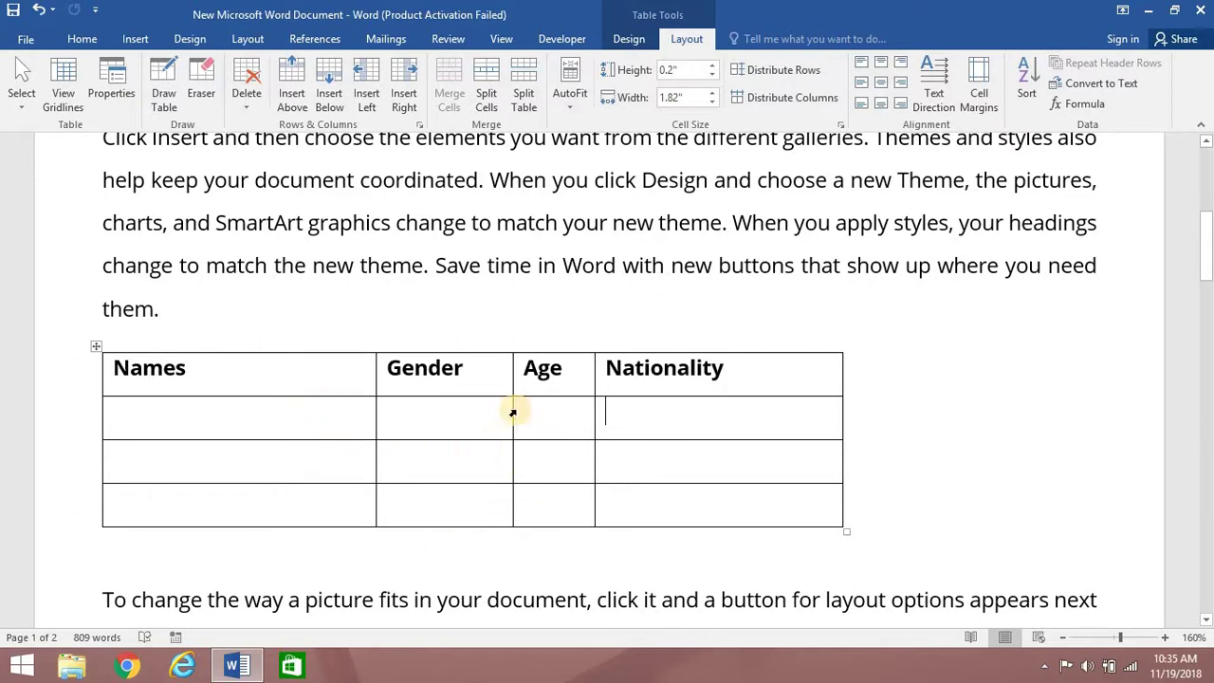
drag(512, 410, 495, 411)
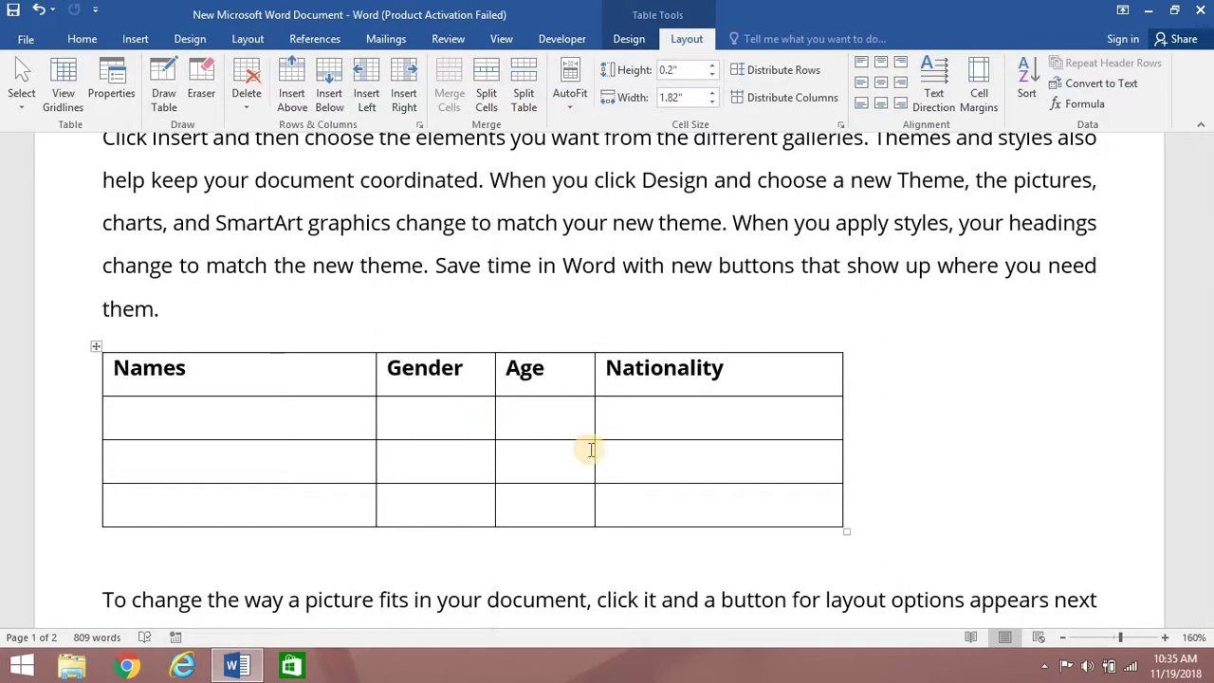
key(ctrl+z)
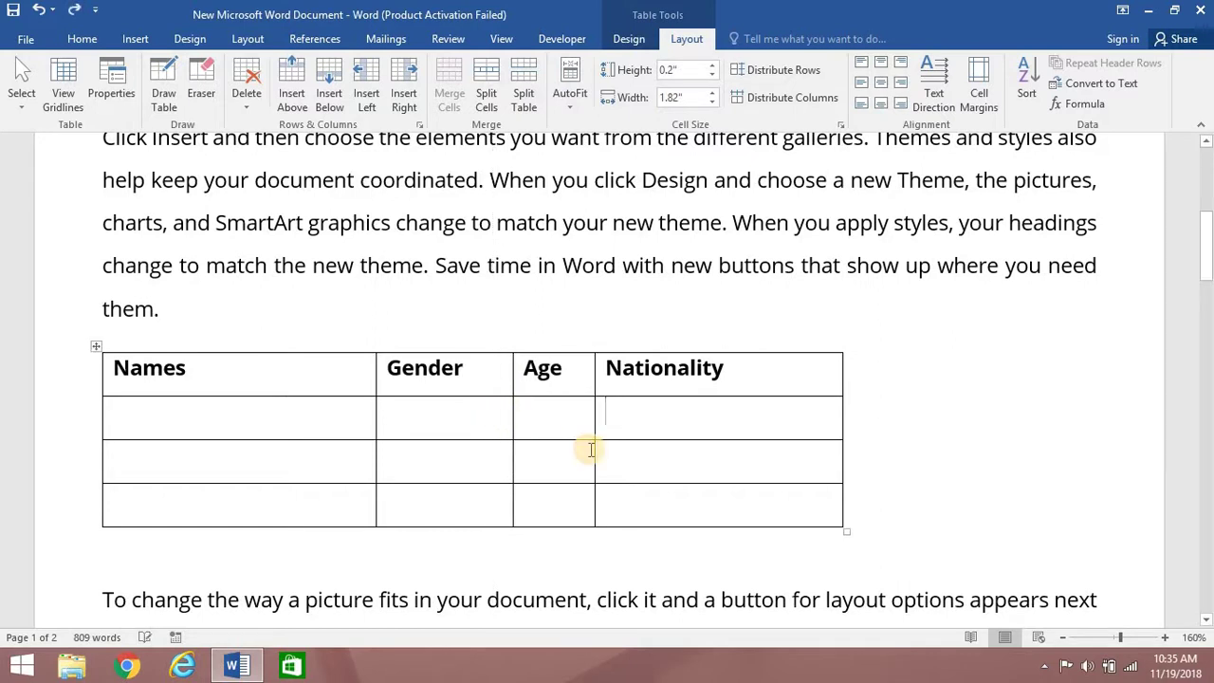
scroll(222, 401, down, 1)
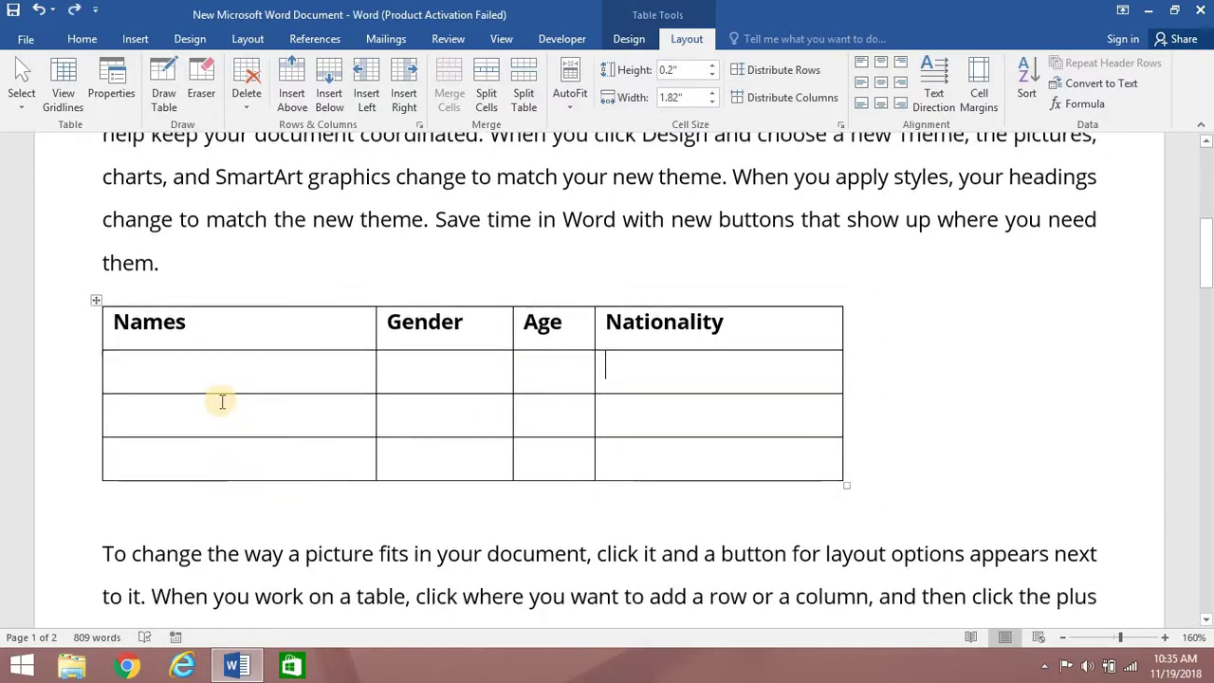
scroll(296, 388, up, 3)
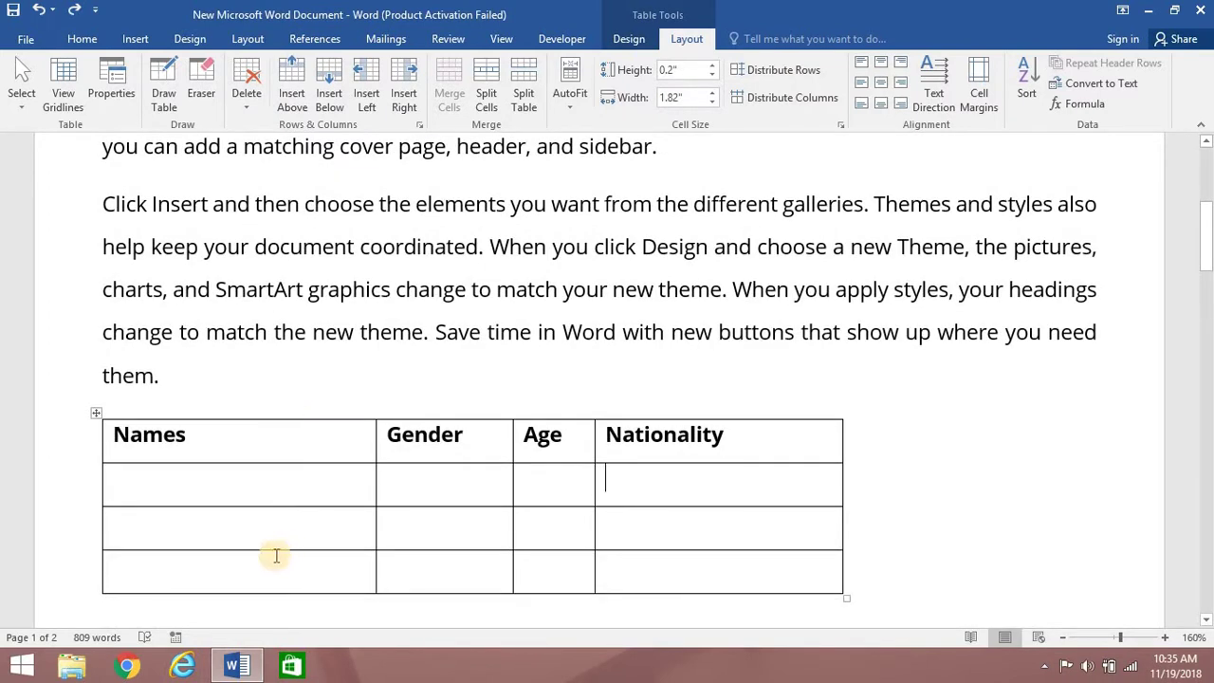
click(239, 476)
click(195, 435)
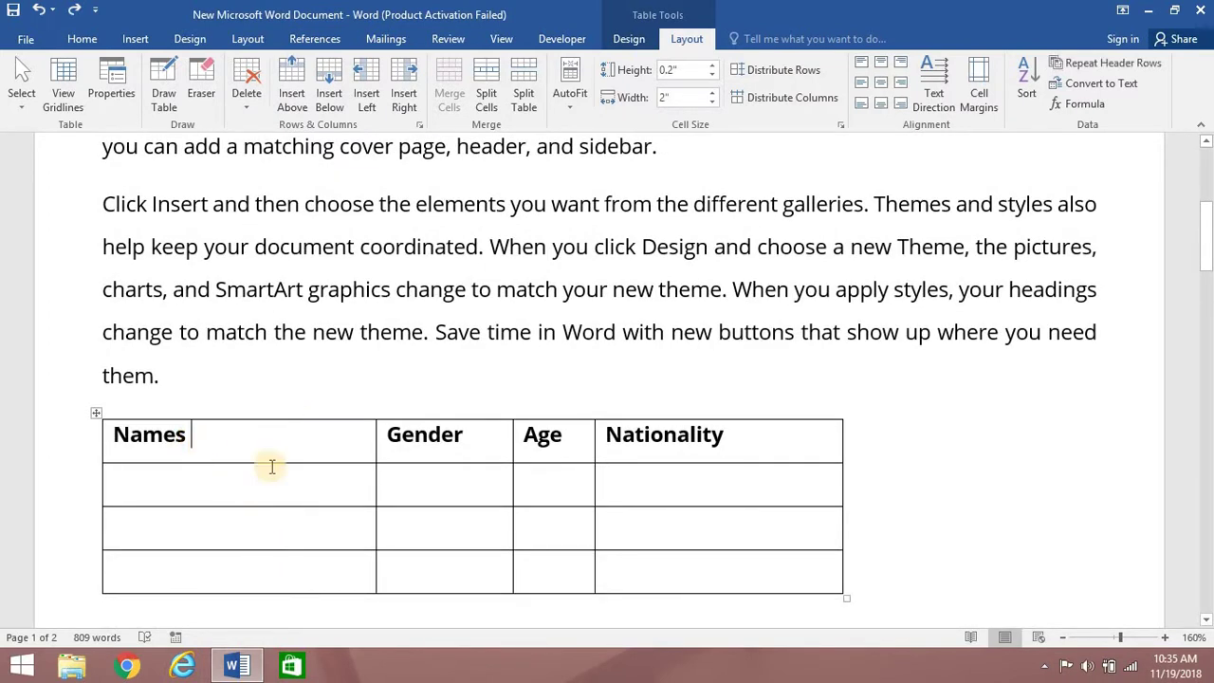
scroll(284, 466, down, 3)
scroll(318, 464, up, 3)
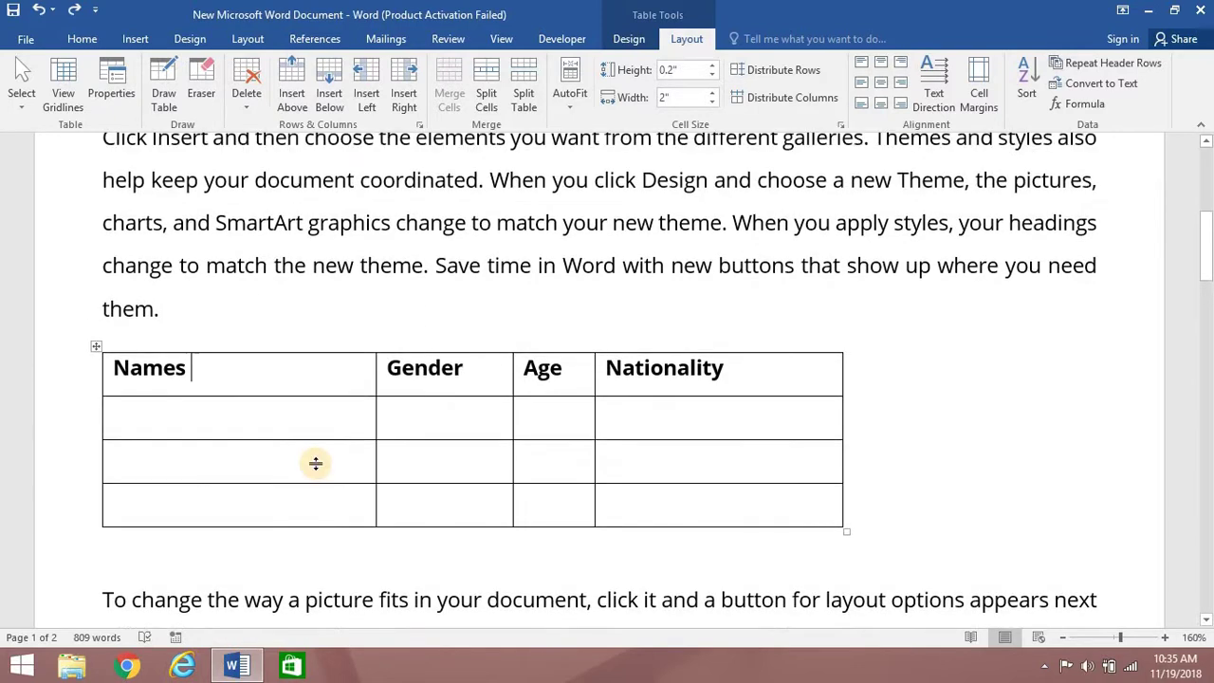
scroll(317, 463, down, 3)
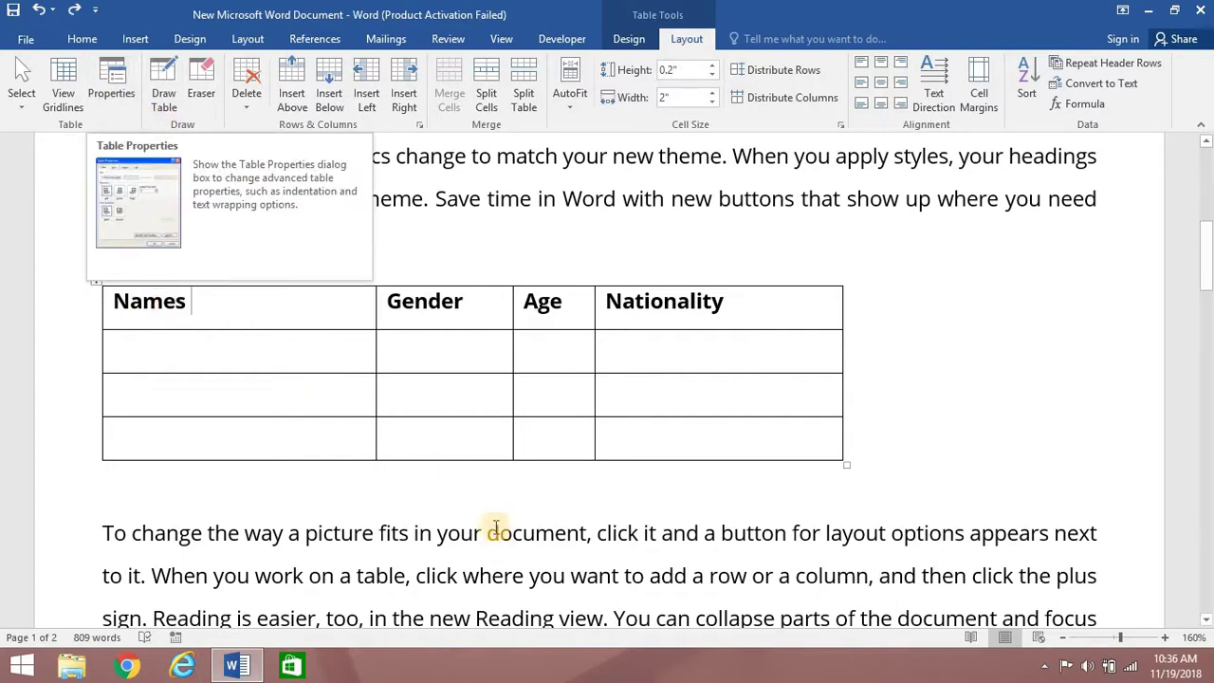
click(492, 482)
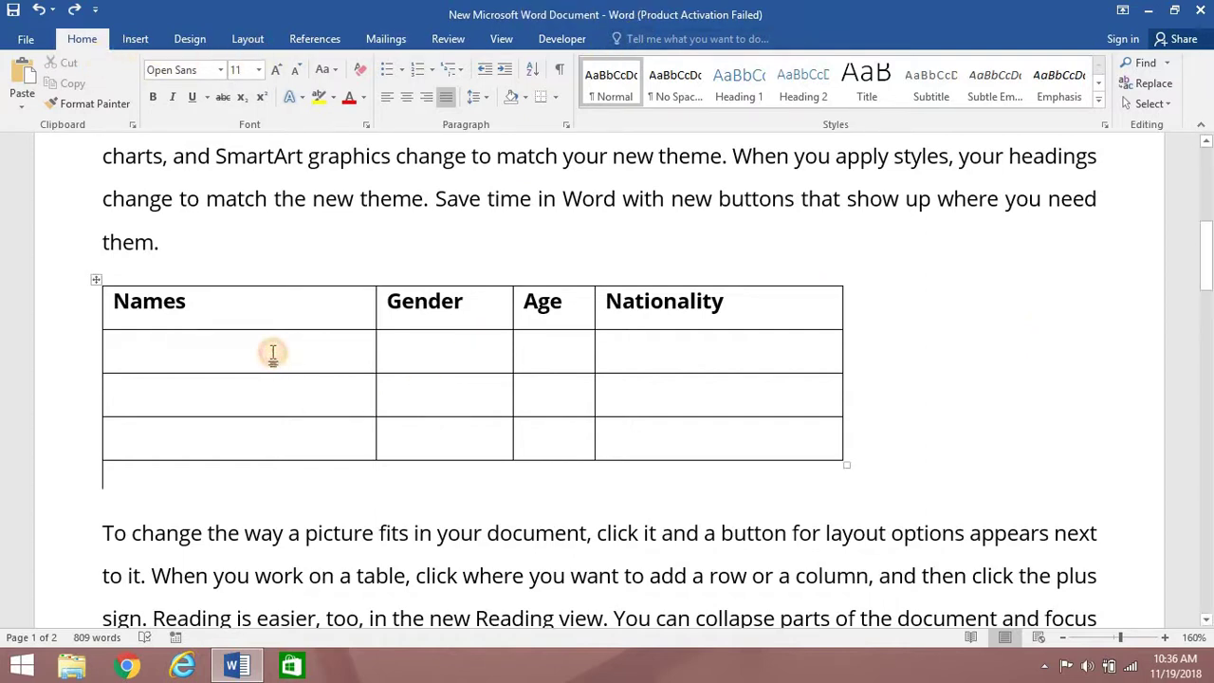
click(274, 354)
click(686, 39)
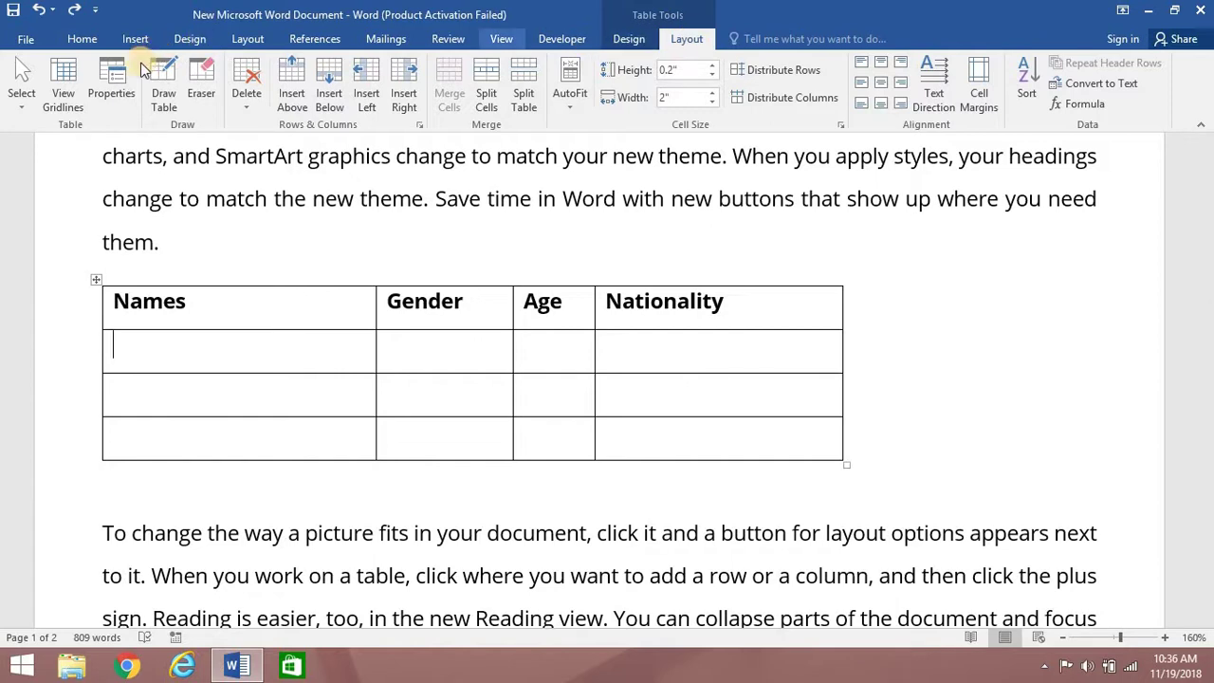
Step: Centre the table on the page using Table Properties alignment
click(111, 92)
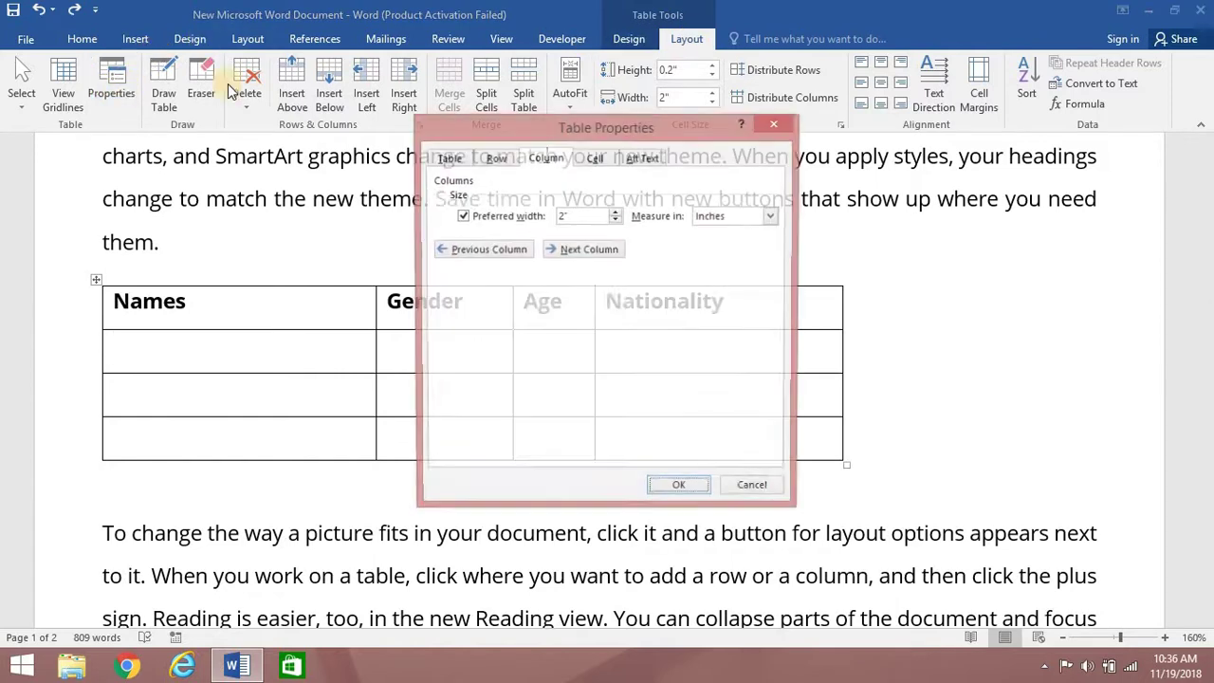
click(444, 159)
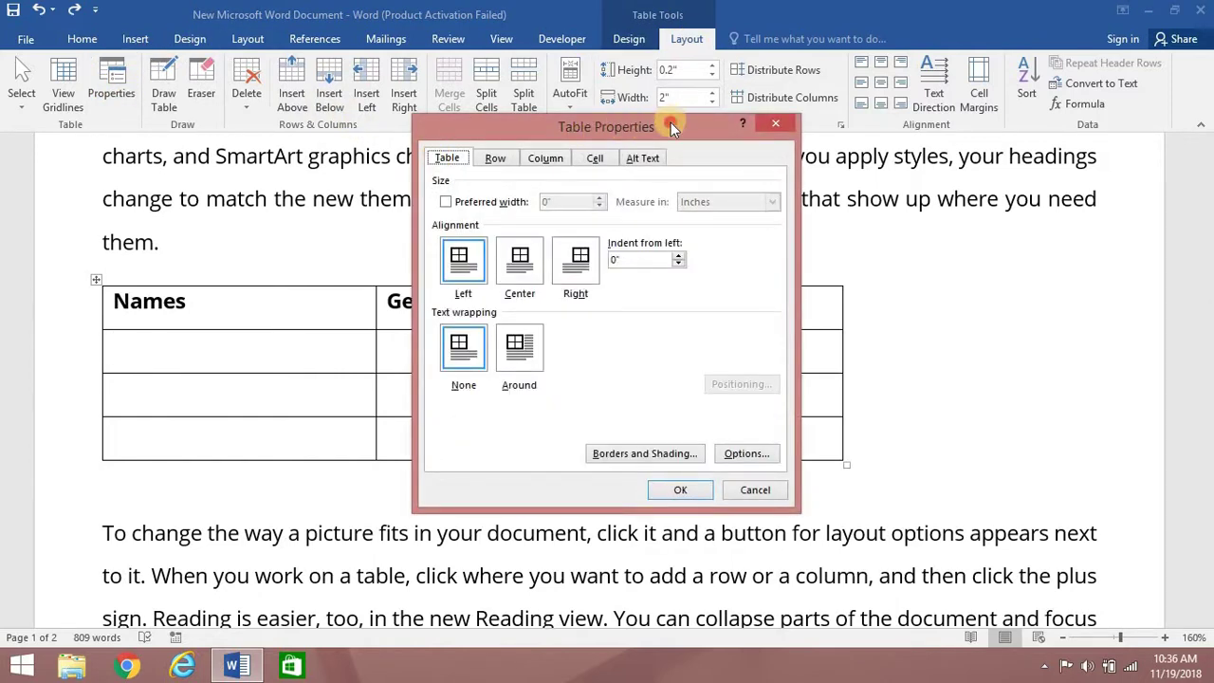
drag(670, 122, 865, 69)
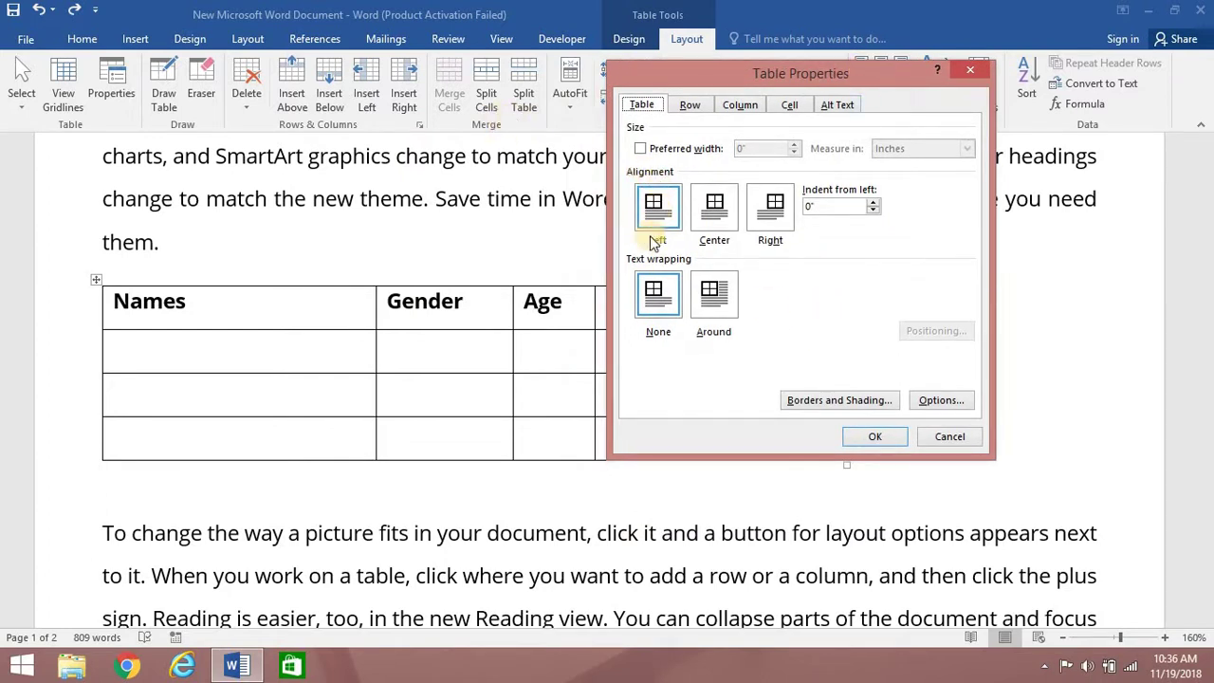
click(713, 210)
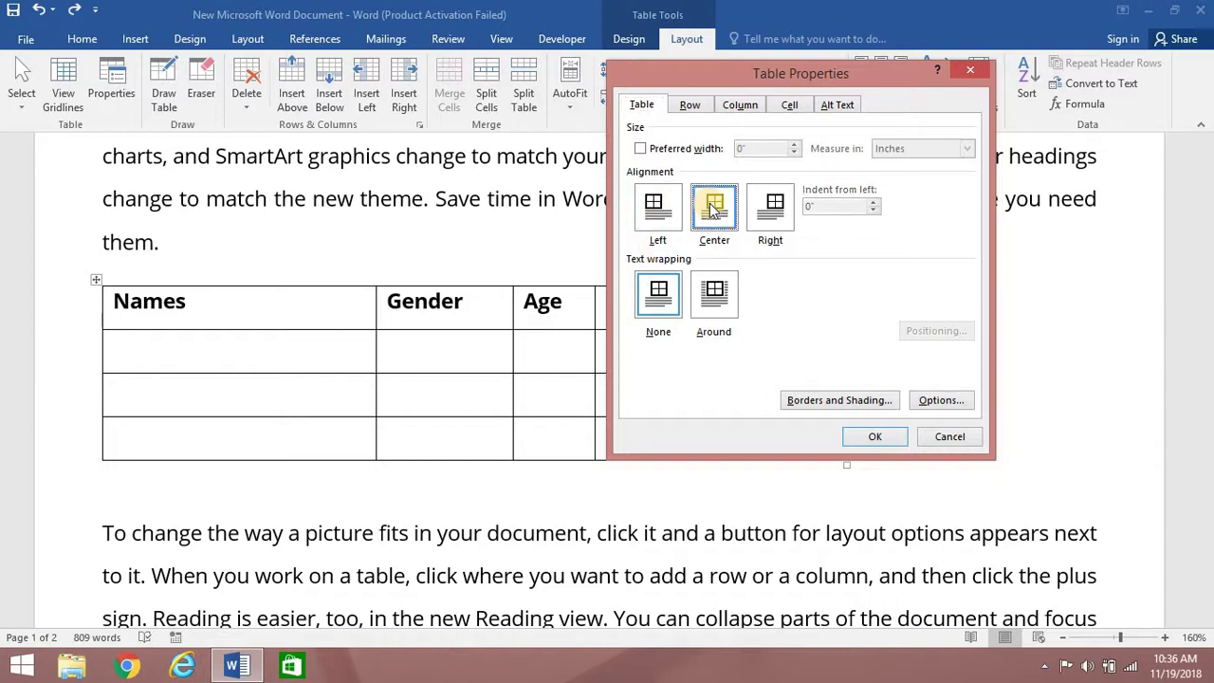
click(873, 439)
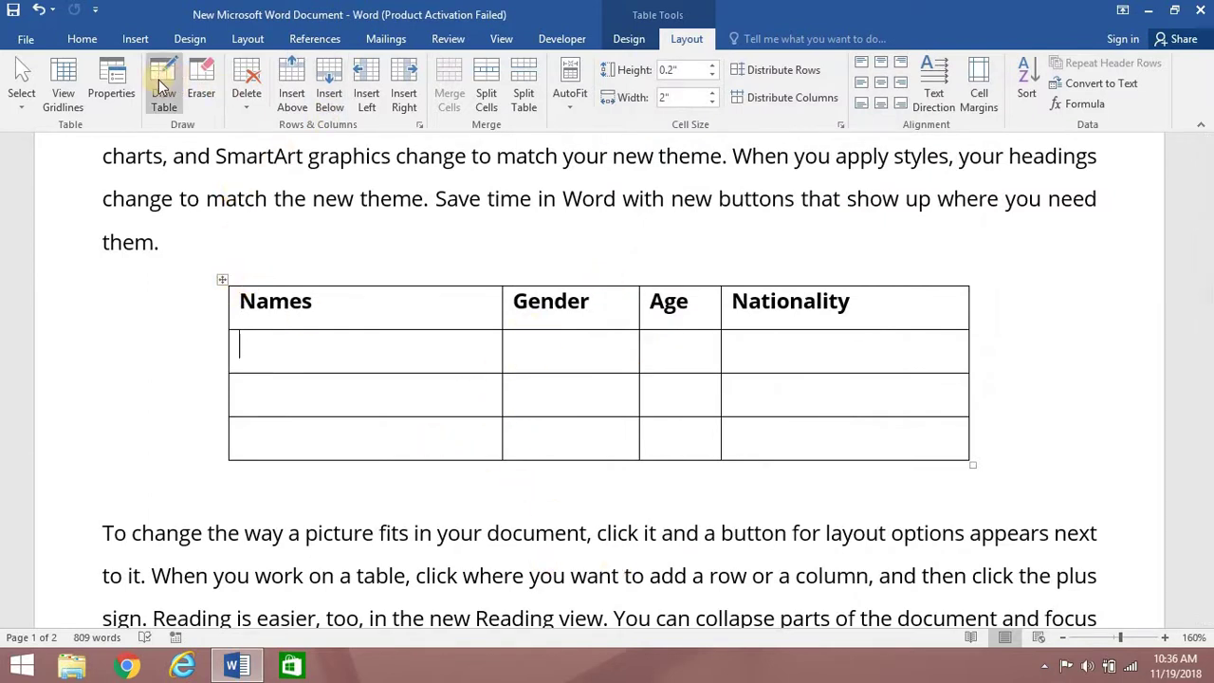
Step: Change the table alignment to Right and move below the table
click(111, 86)
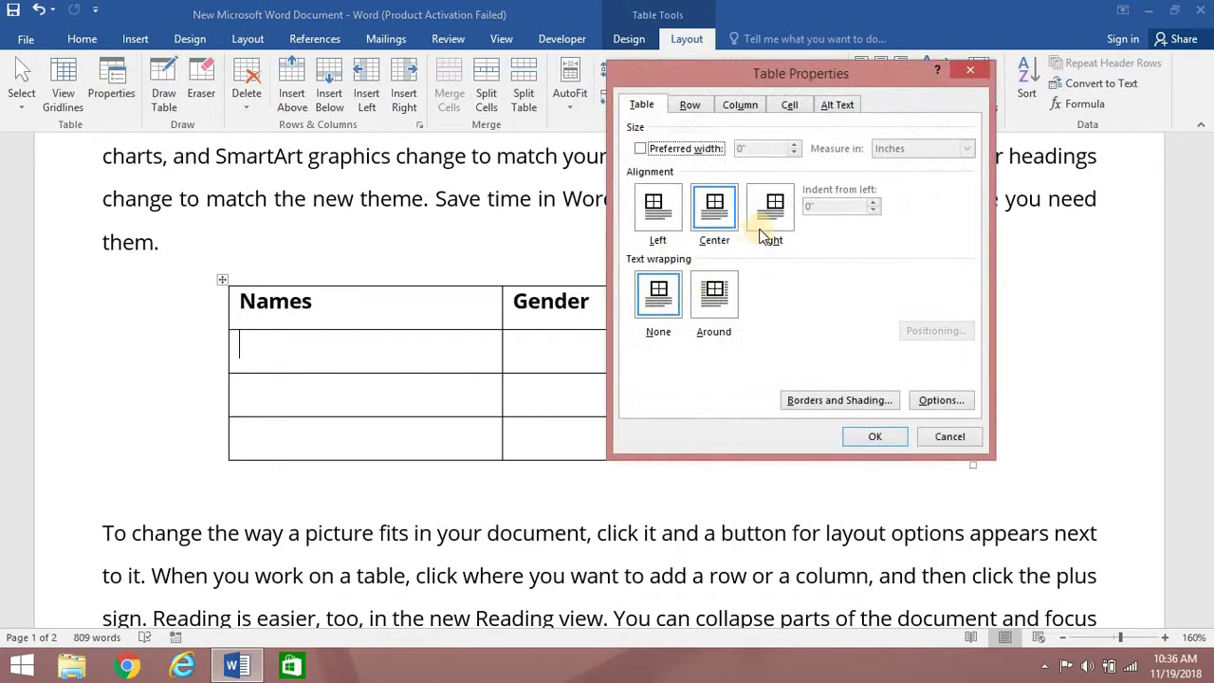
click(768, 218)
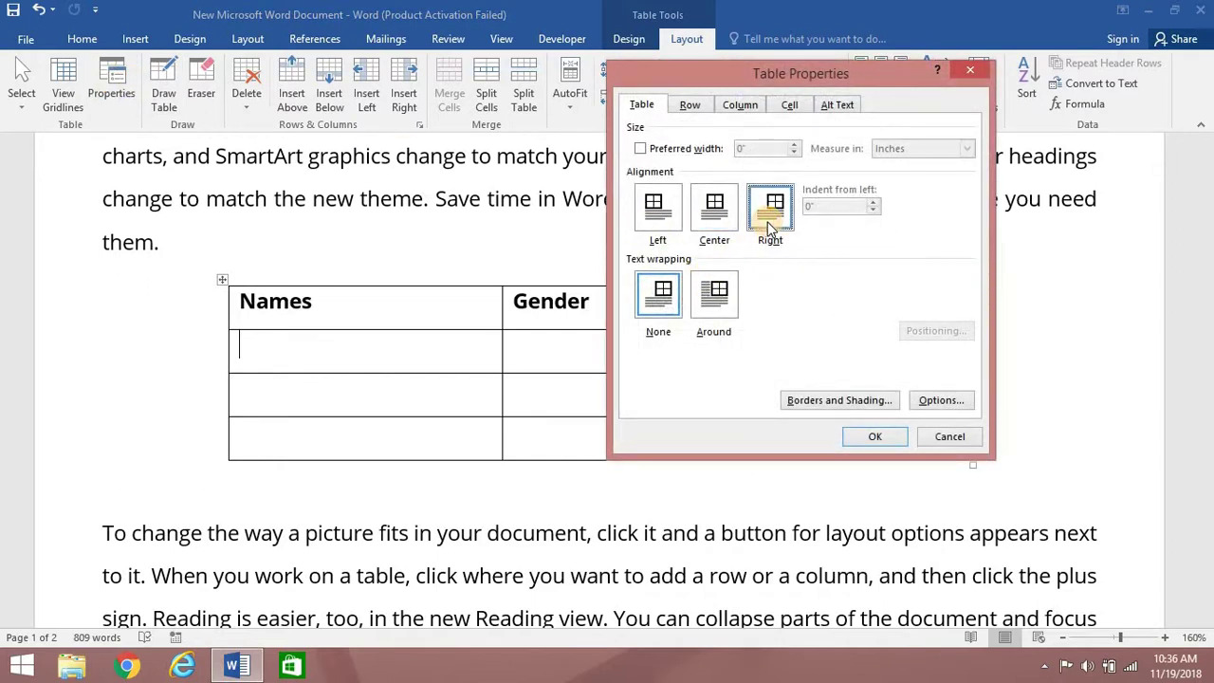
click(865, 438)
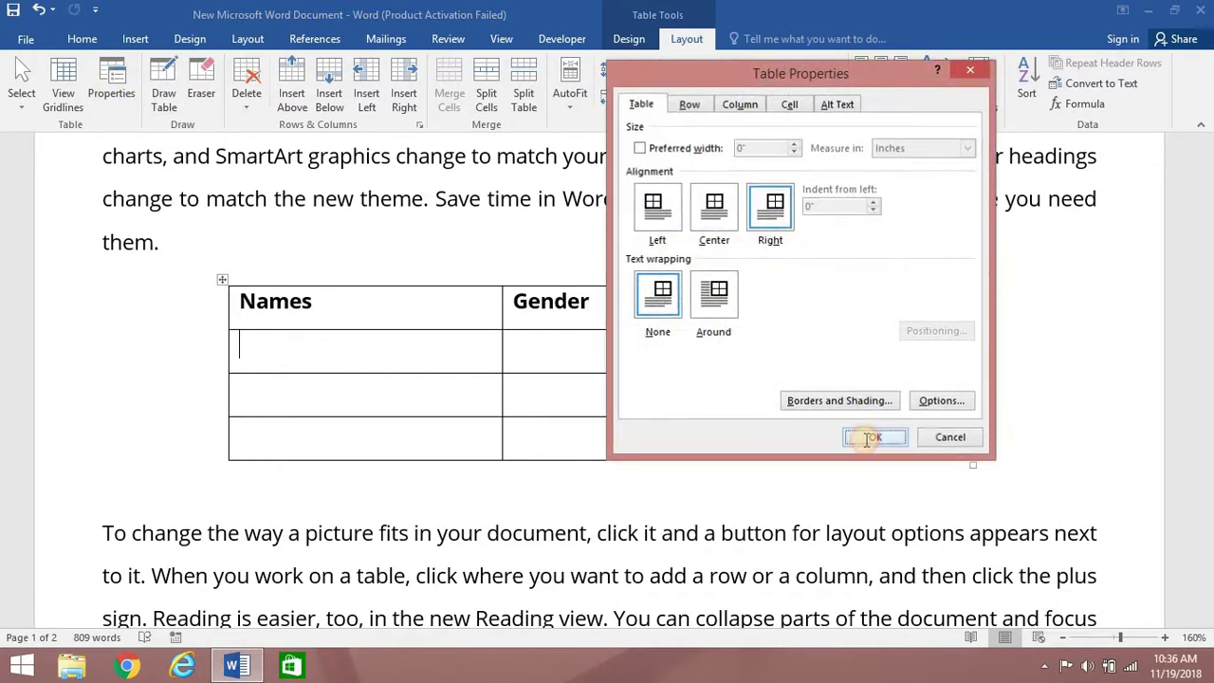
click(832, 512)
Step: From the Names header cell, open Table Properties via the Table Tools Layout tab
scroll(877, 453, up, 5)
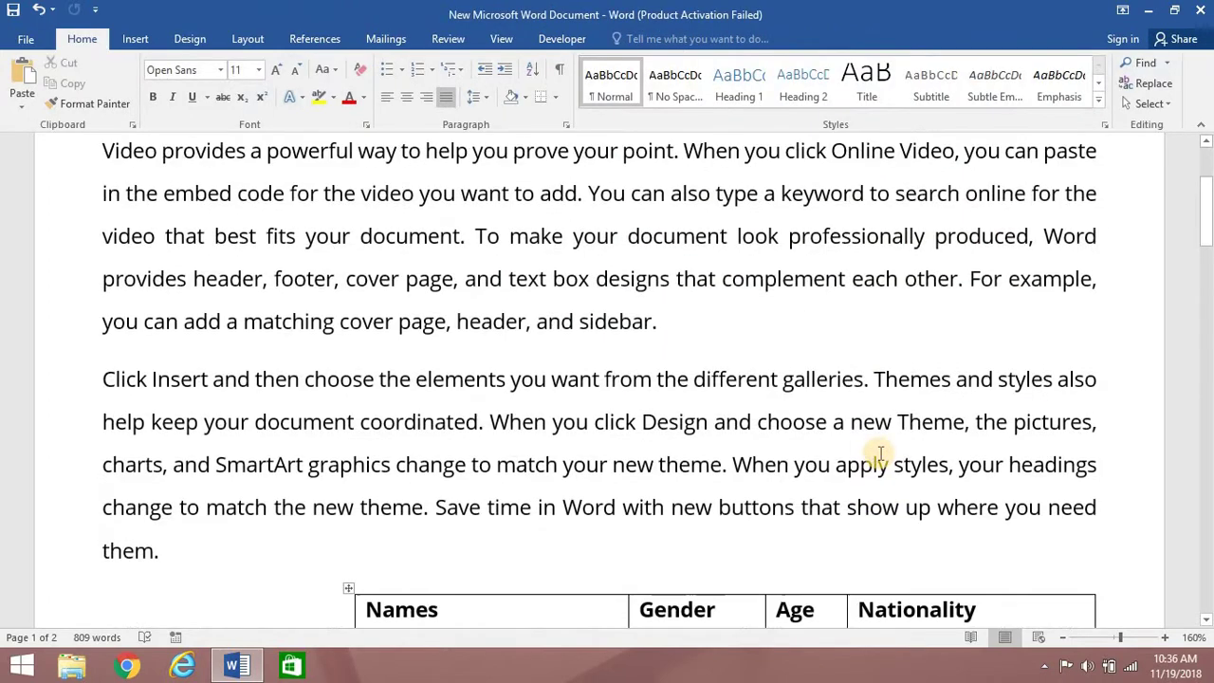
scroll(877, 454, down, 3)
scroll(877, 453, down, 2)
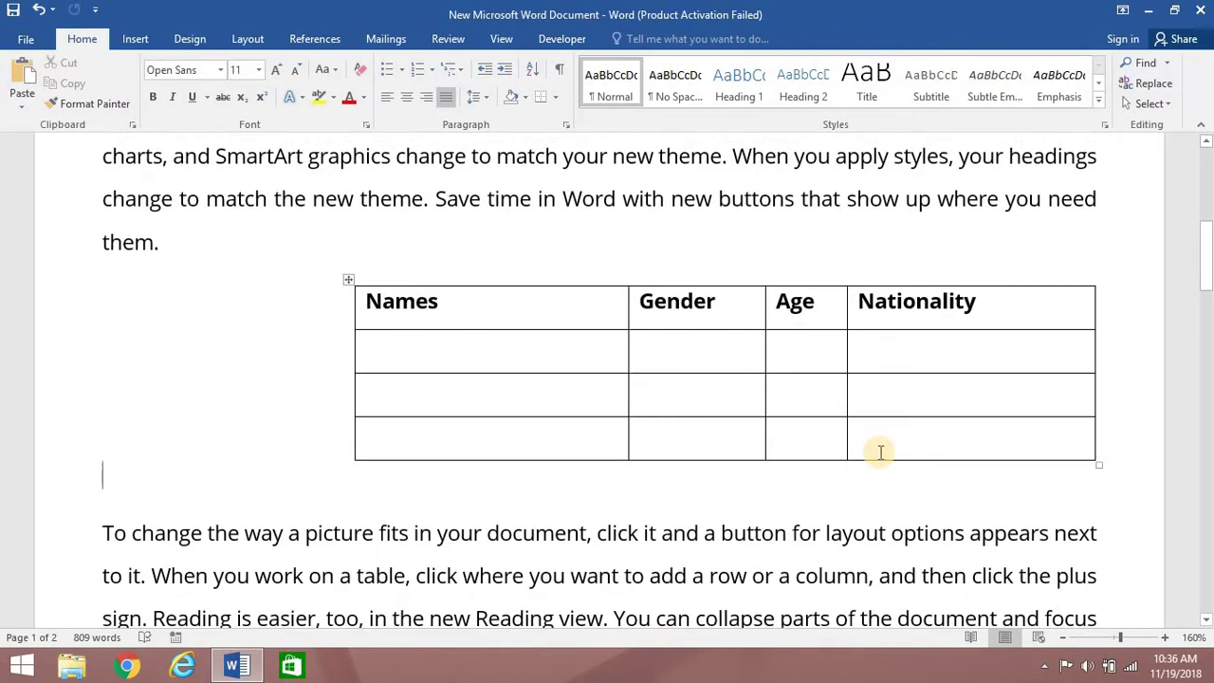
ctrl+scroll(850, 443, down, 3)
ctrl+scroll(849, 443, down, 2)
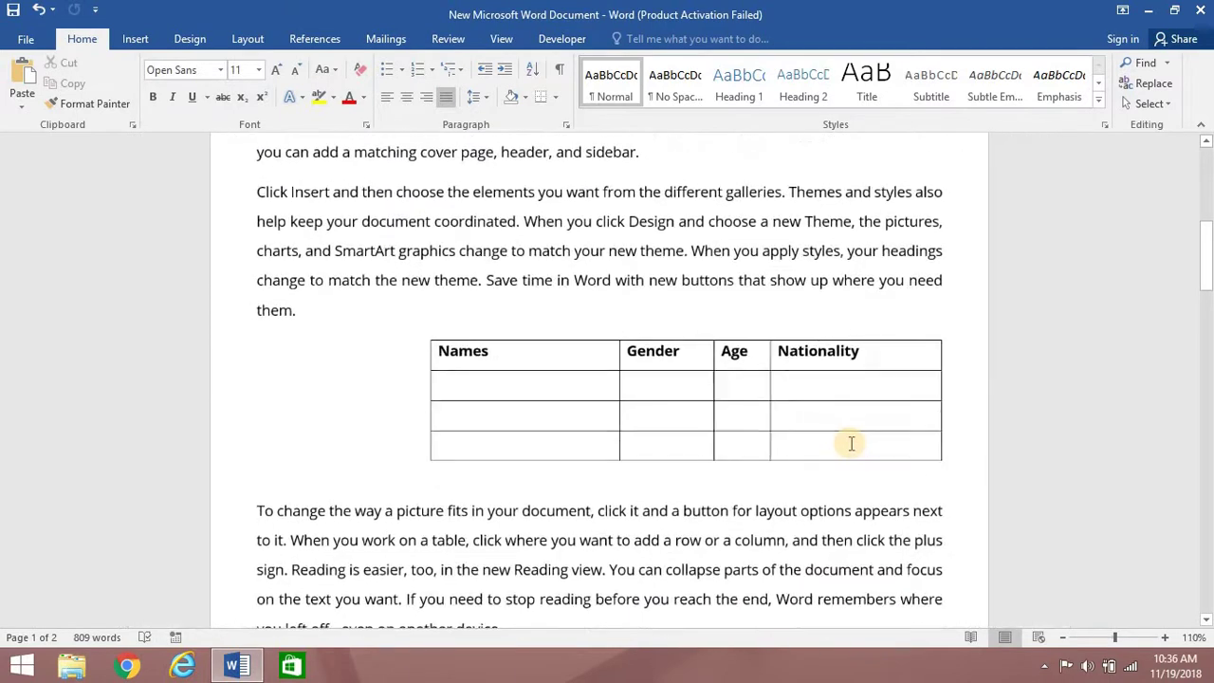
ctrl+scroll(850, 443, down, 2)
ctrl+scroll(850, 443, down, 1)
ctrl+scroll(850, 443, down, 1)
ctrl+scroll(850, 443, up, 1)
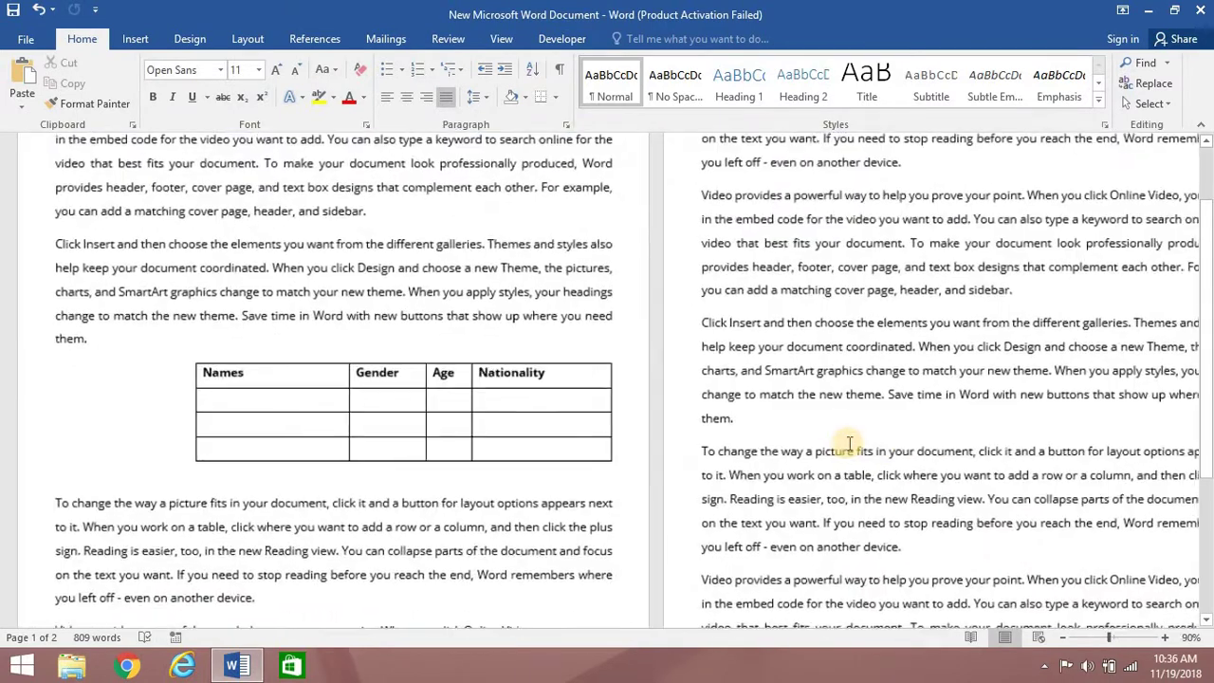
ctrl+scroll(850, 443, up, 2)
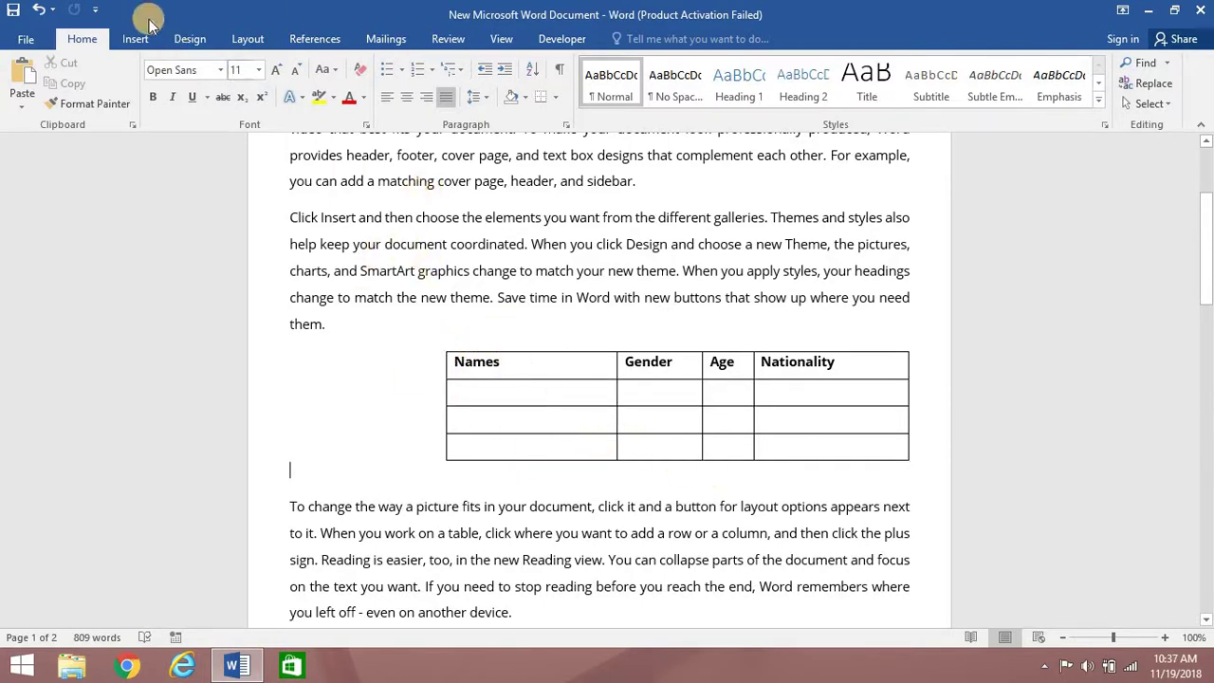
click(529, 391)
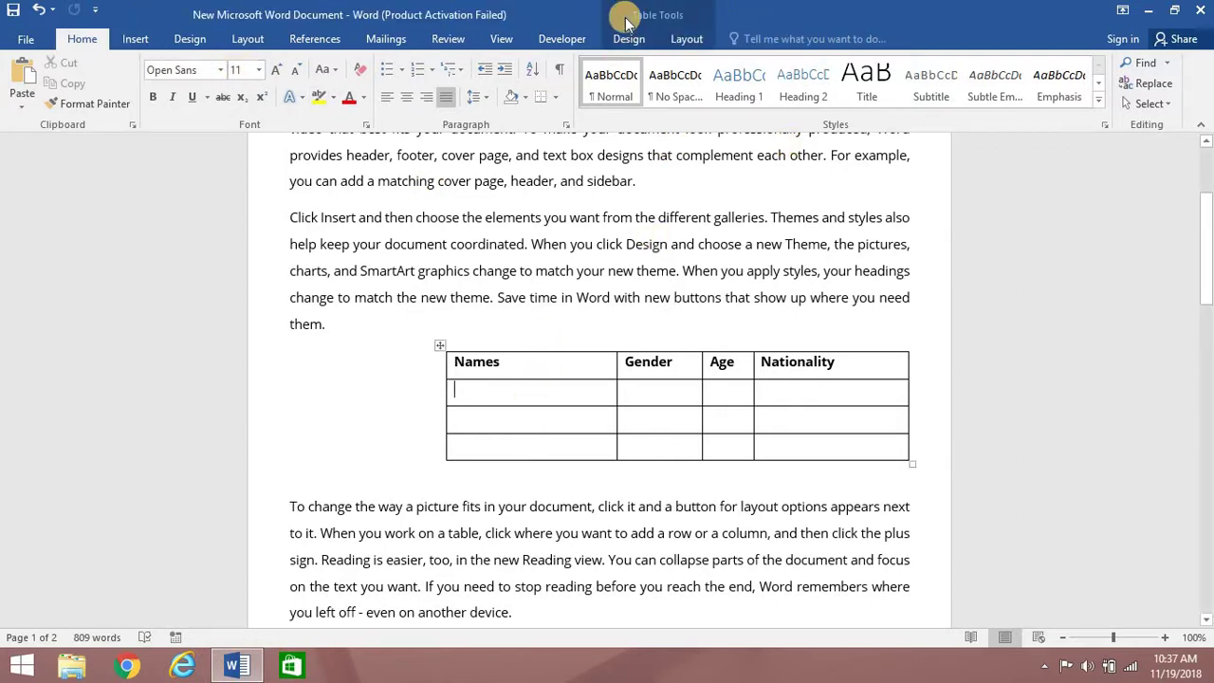
click(686, 39)
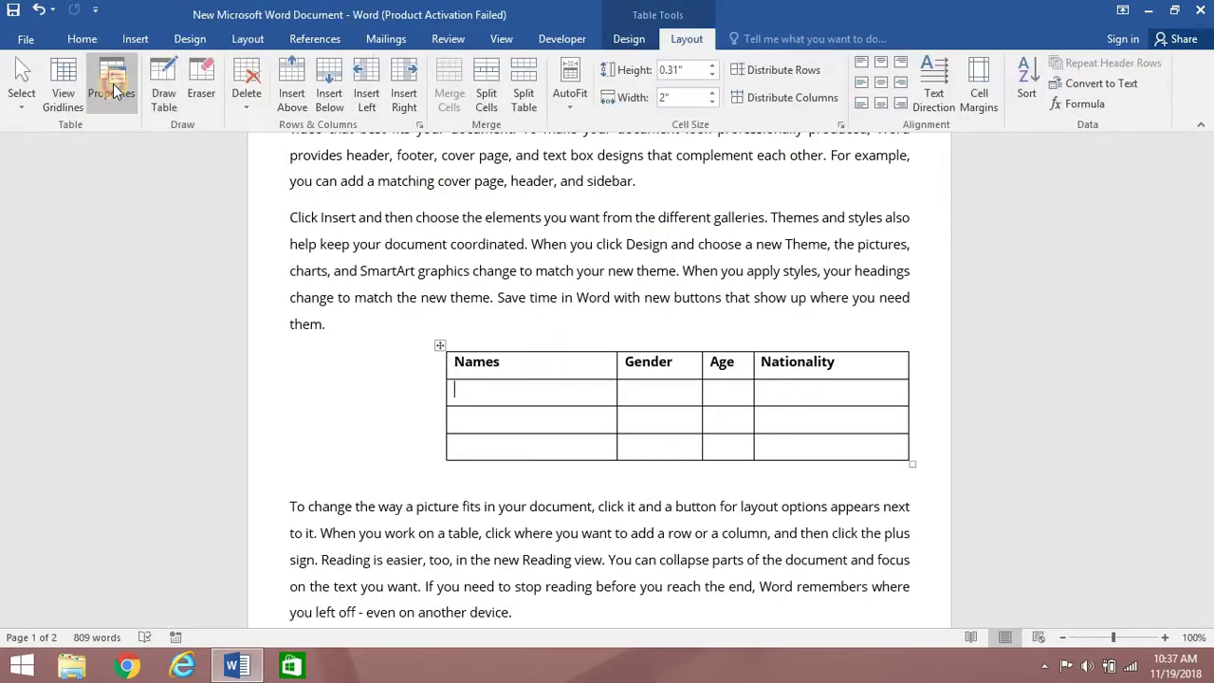
click(112, 88)
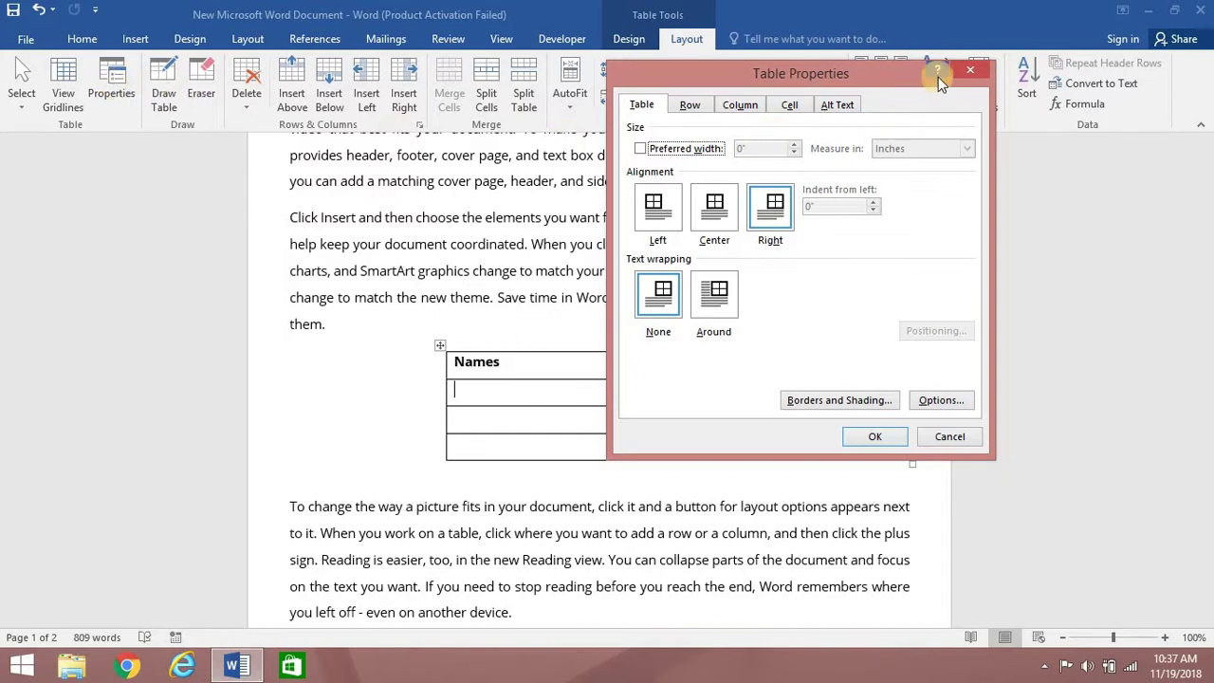
Step: Close Table Properties unchanged and return to the Names header cell
click(972, 76)
scroll(616, 441, down, 1)
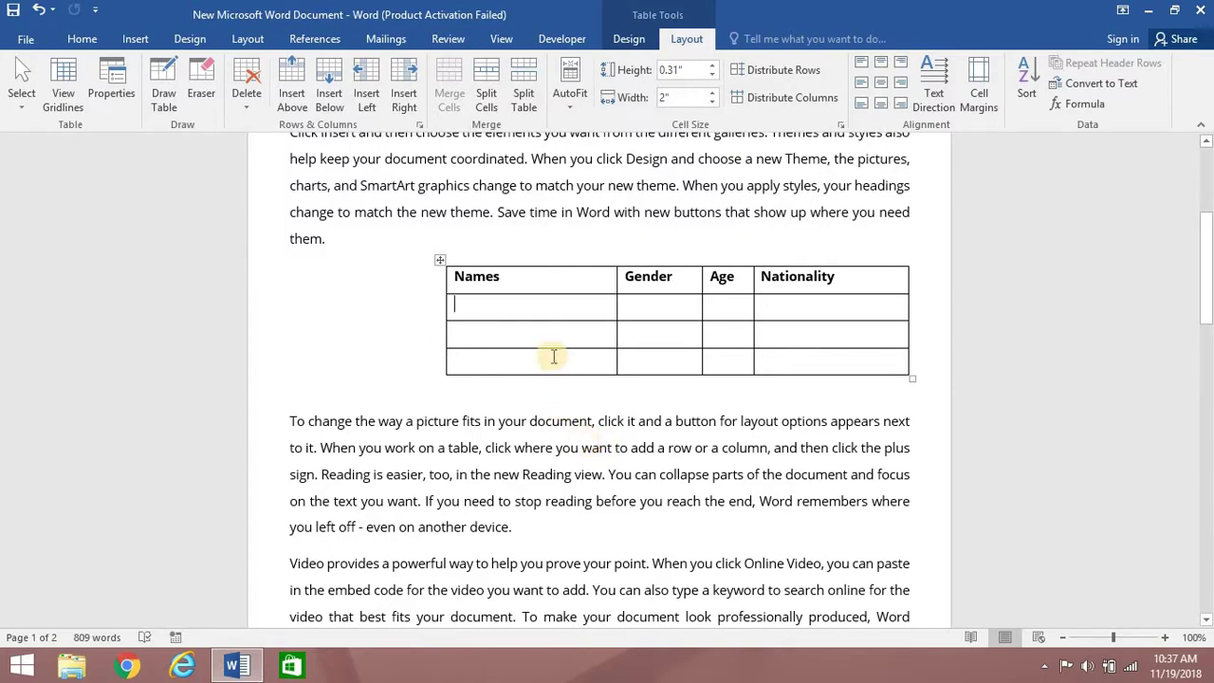
scroll(552, 380, up, 1)
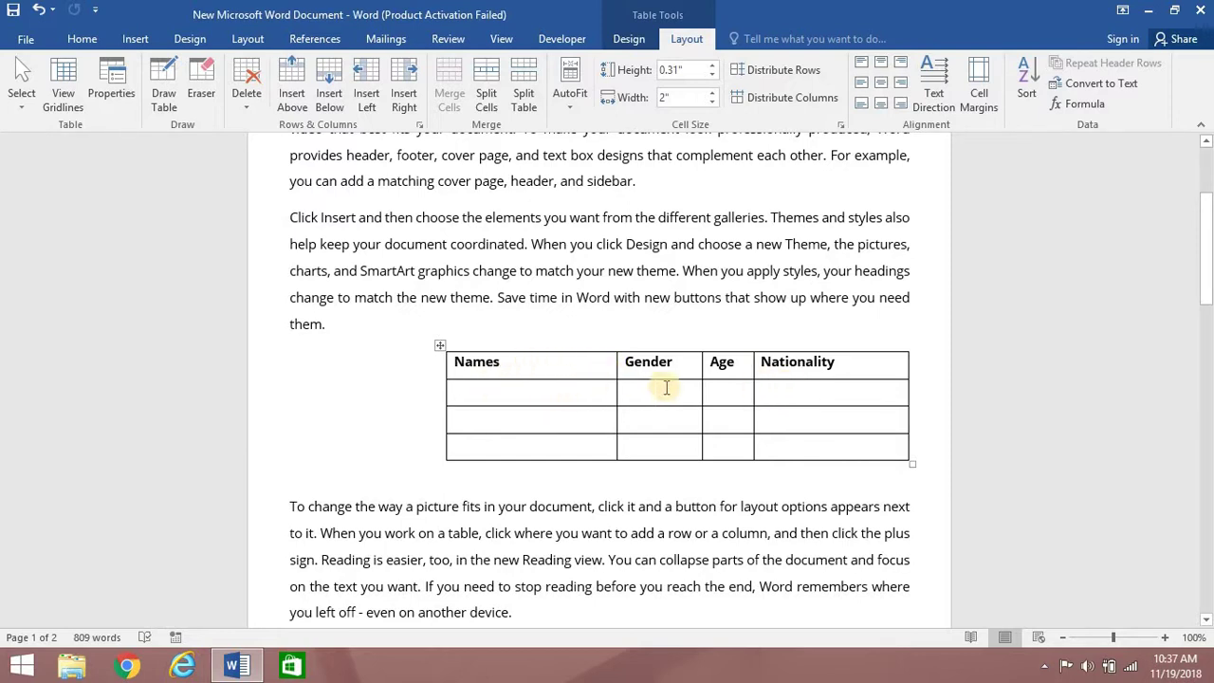
click(534, 361)
Step: Try a fixed row height in Table Properties, then cancel without applying it
click(111, 93)
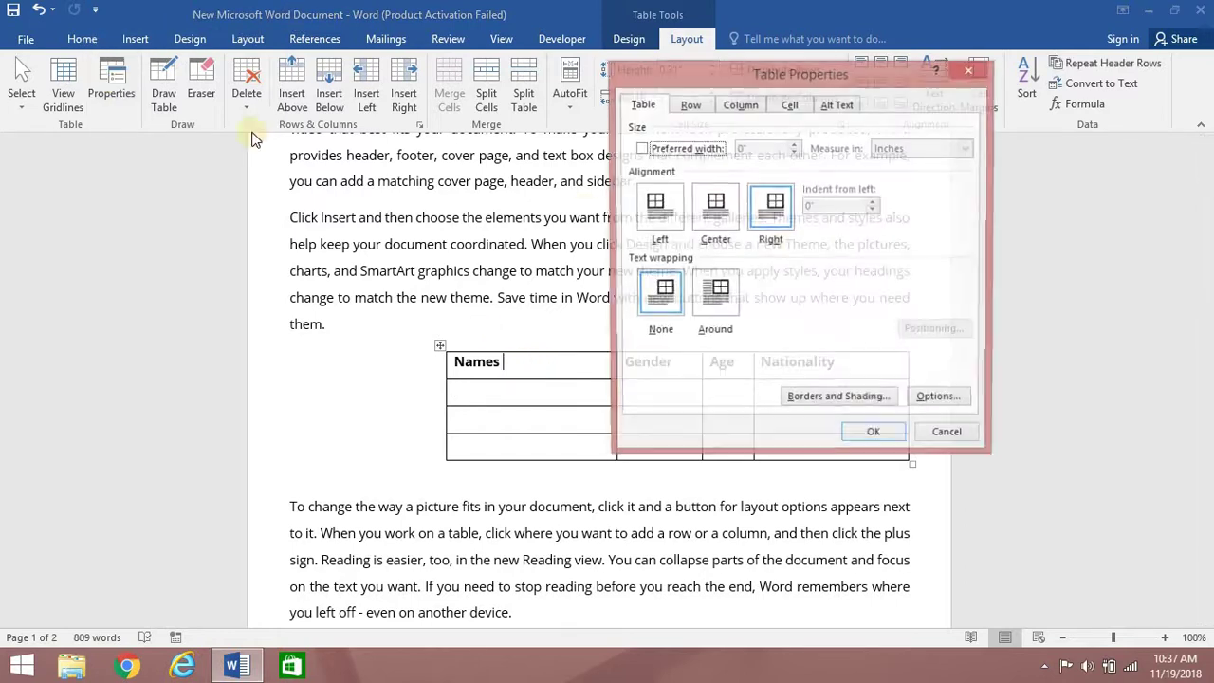
click(689, 104)
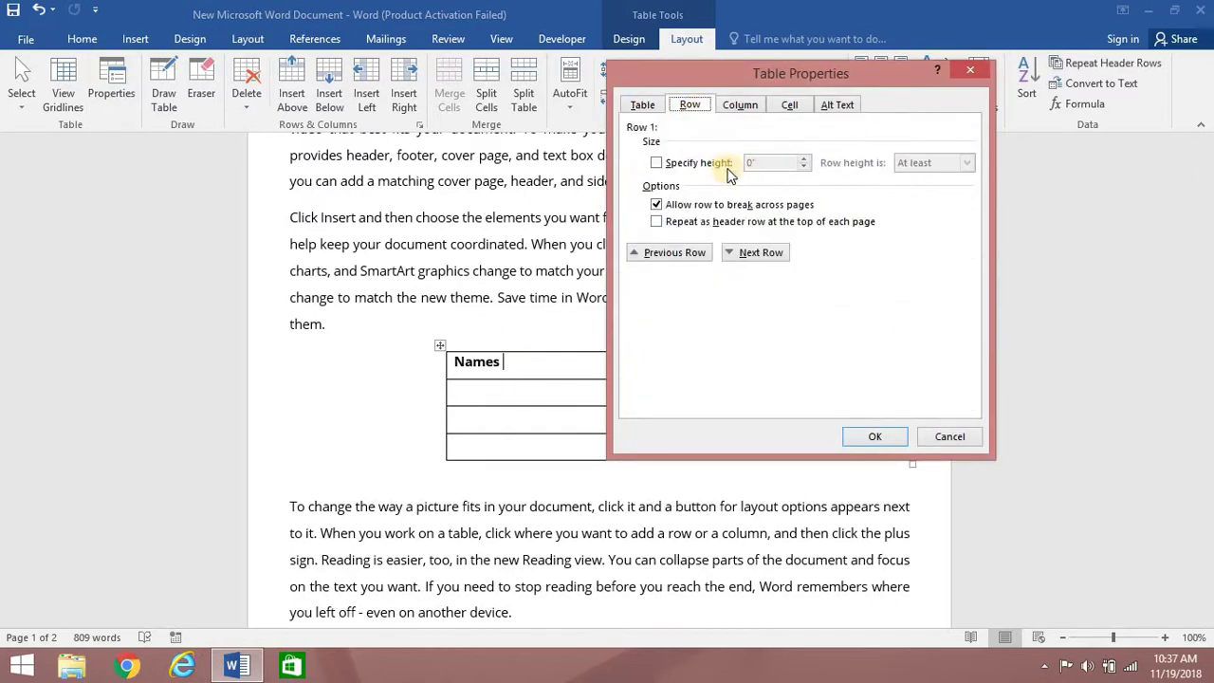
click(656, 162)
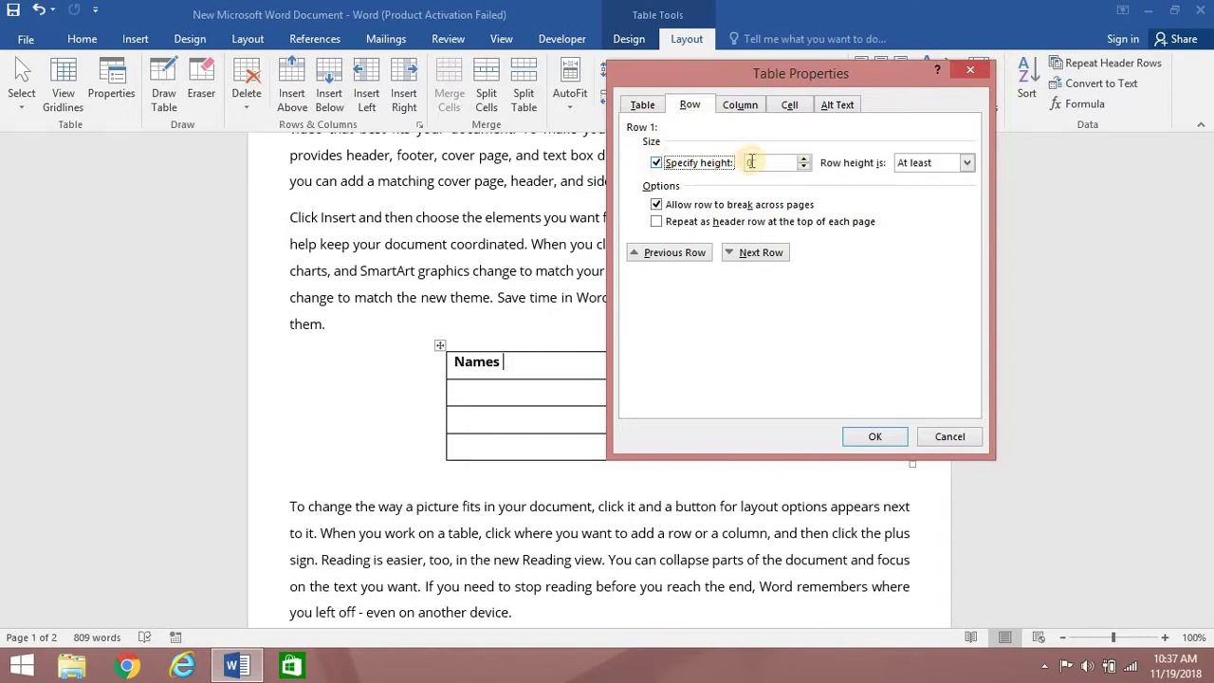
click(803, 158)
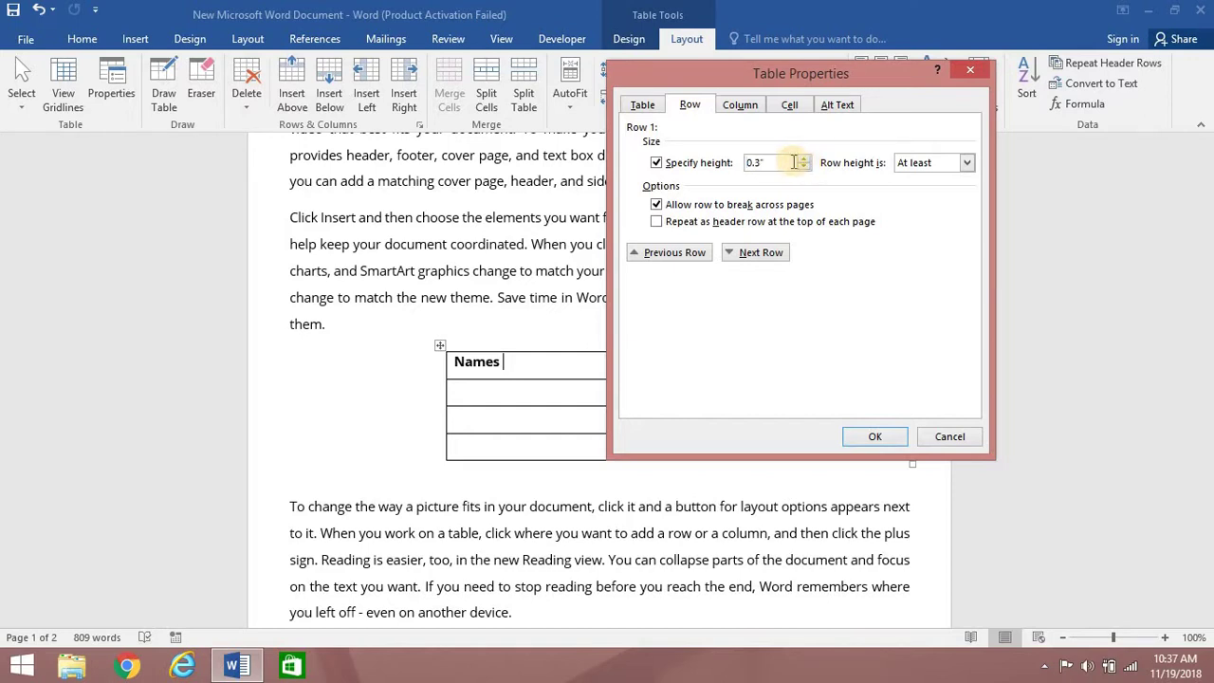
click(795, 162)
click(949, 437)
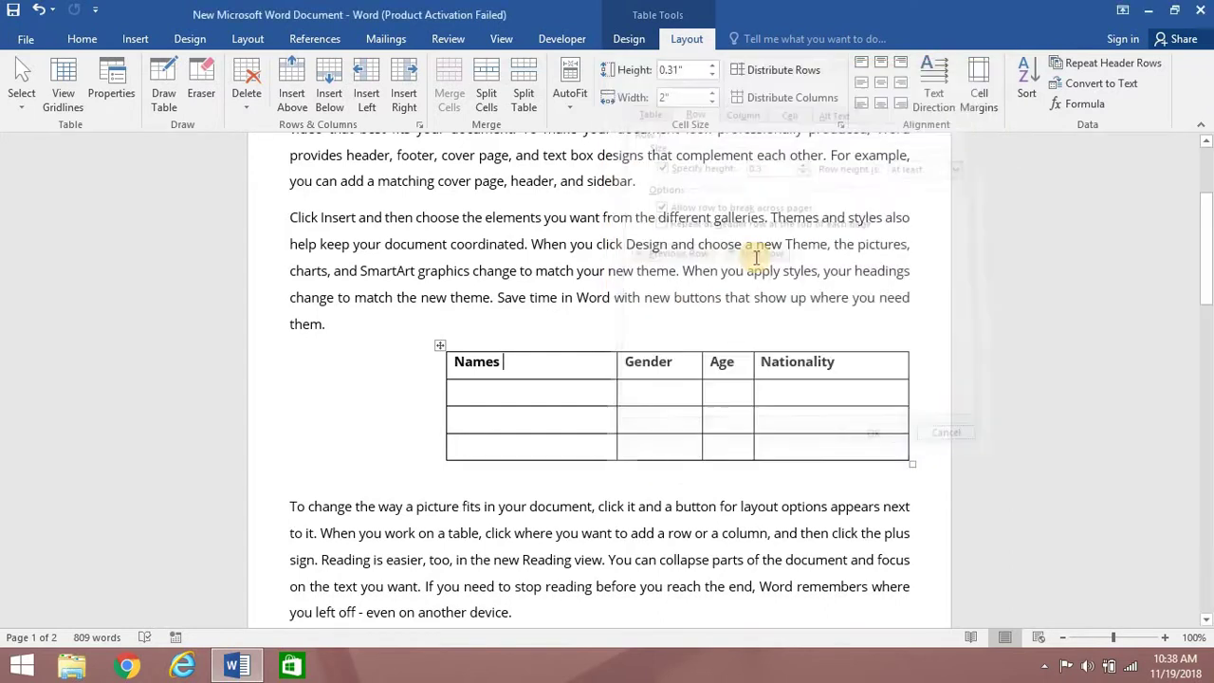
Step: Set the Names column's preferred width to 1.7"
click(111, 86)
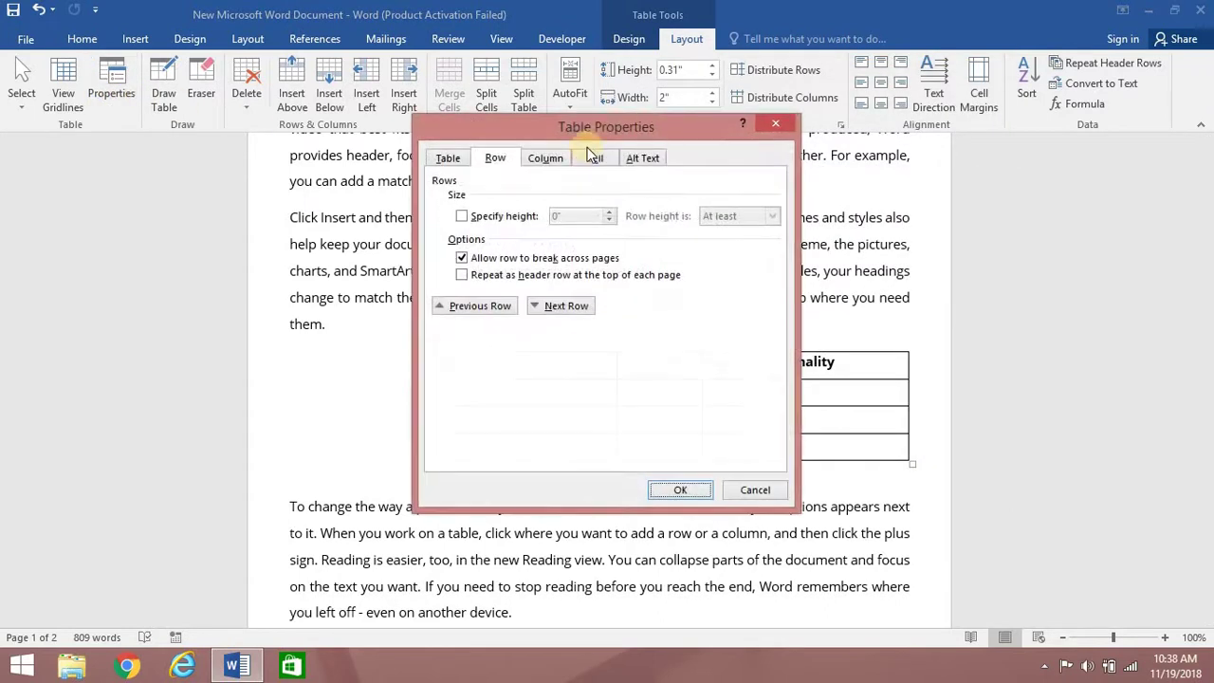
click(559, 158)
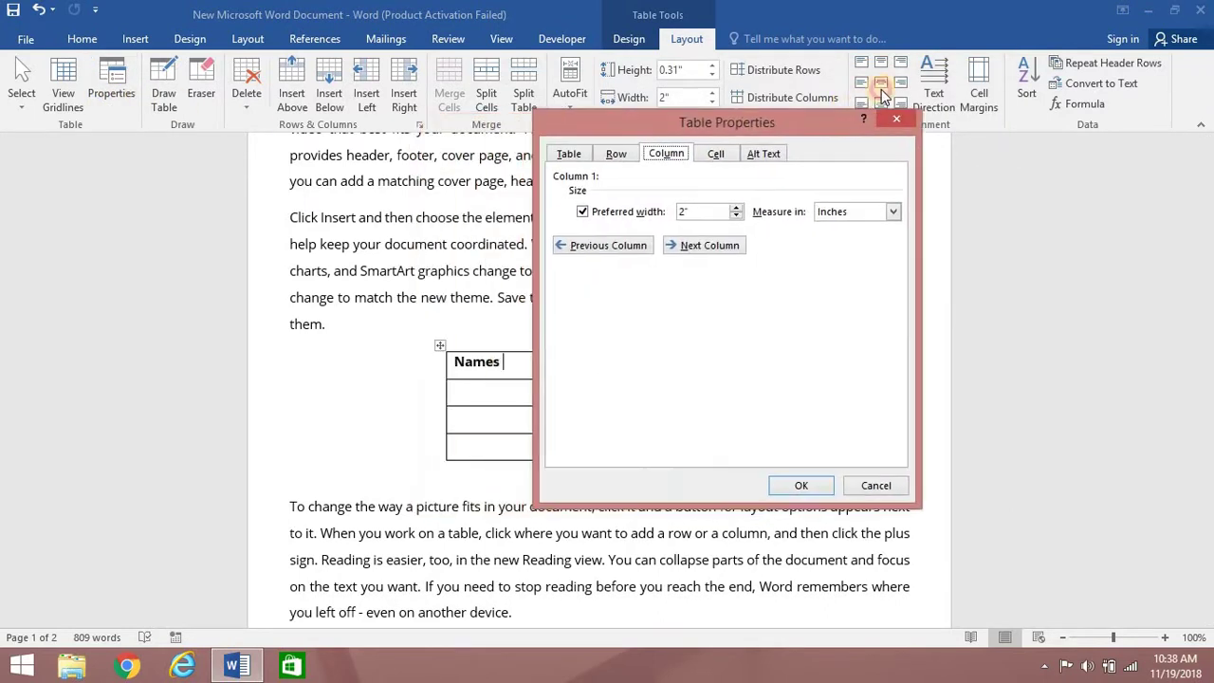
drag(717, 125, 918, 90)
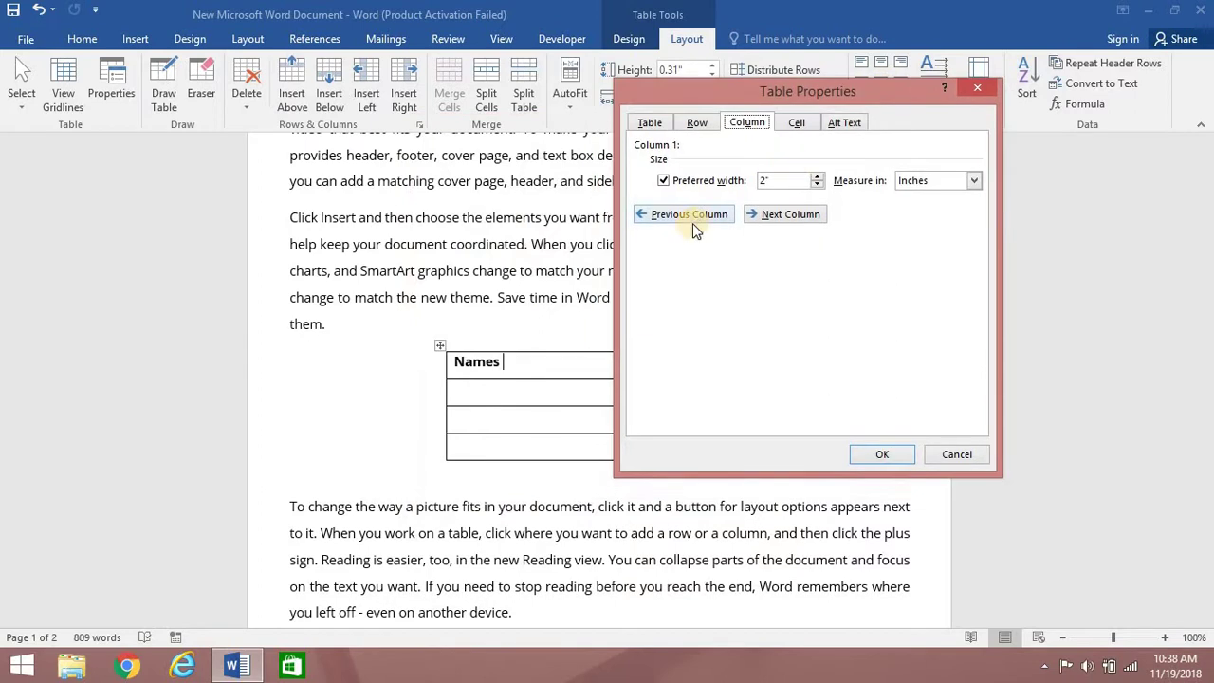
click(817, 183)
click(817, 183)
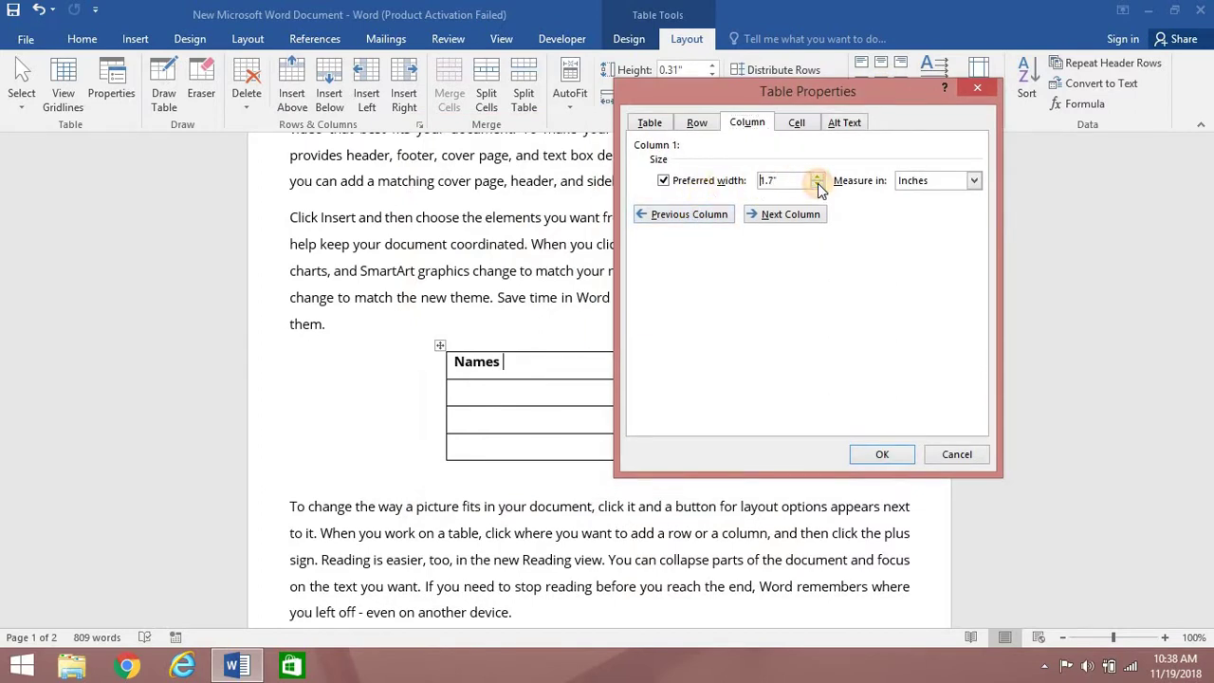
click(863, 453)
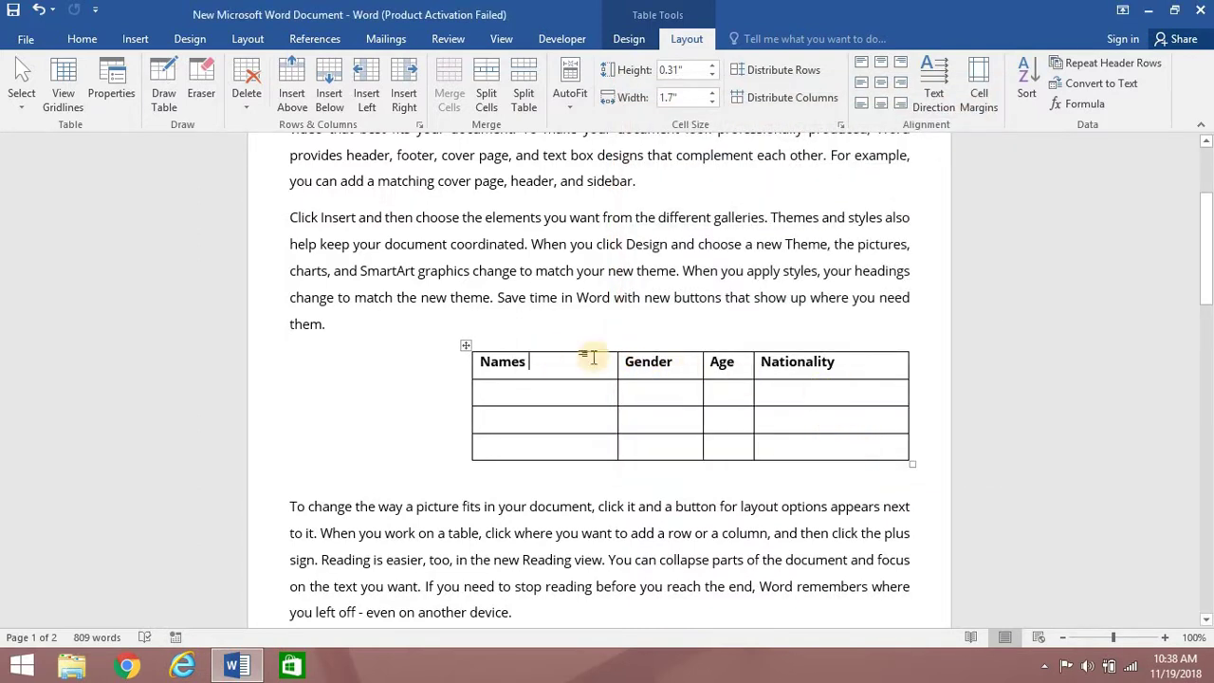
Step: Narrow the Gender column to 0.8" and the Nationality column to 1.6"
click(681, 365)
click(111, 76)
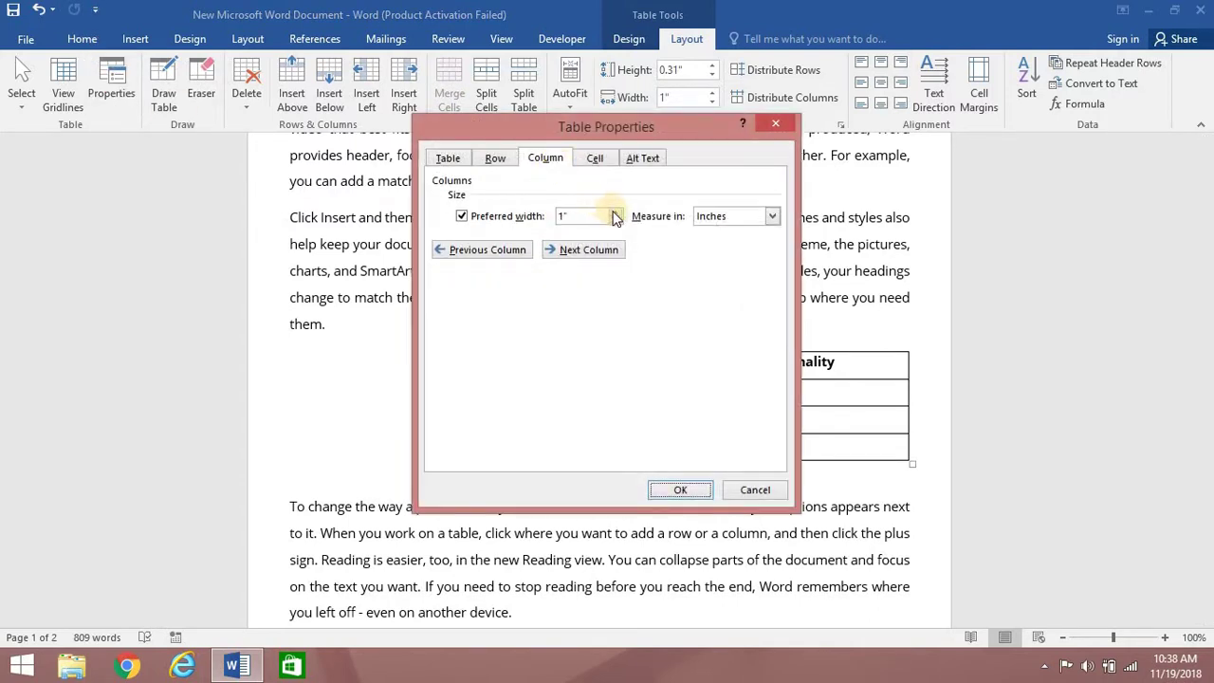
click(615, 220)
click(585, 256)
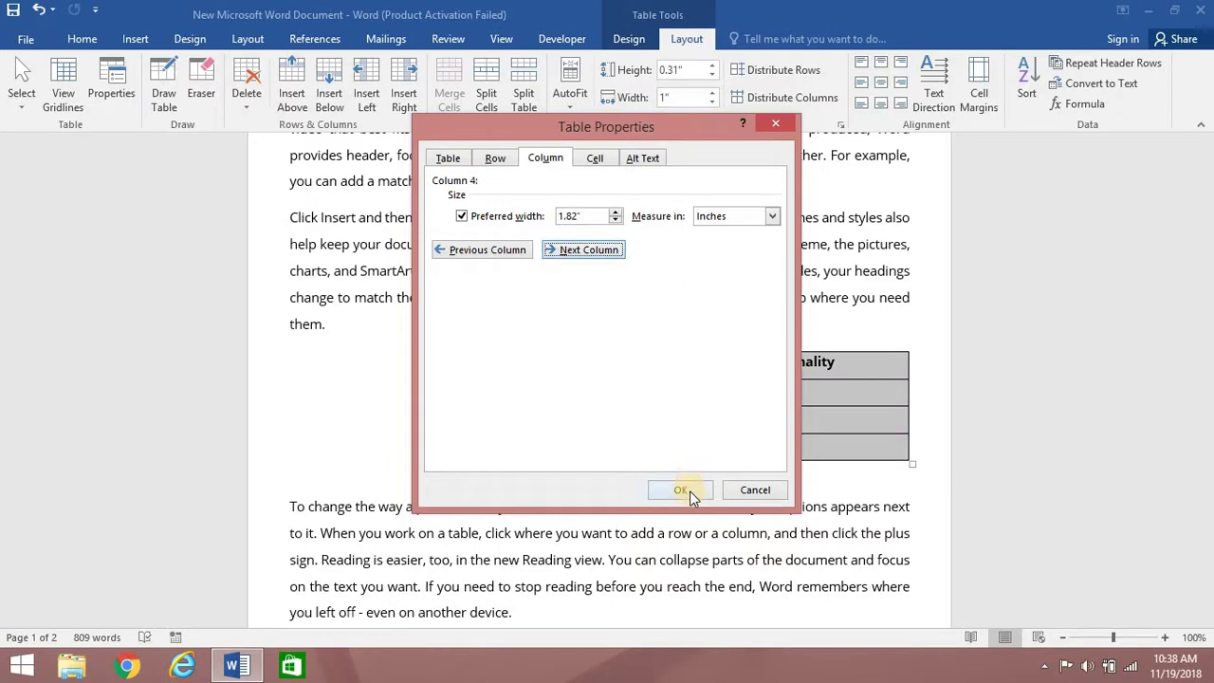
click(615, 221)
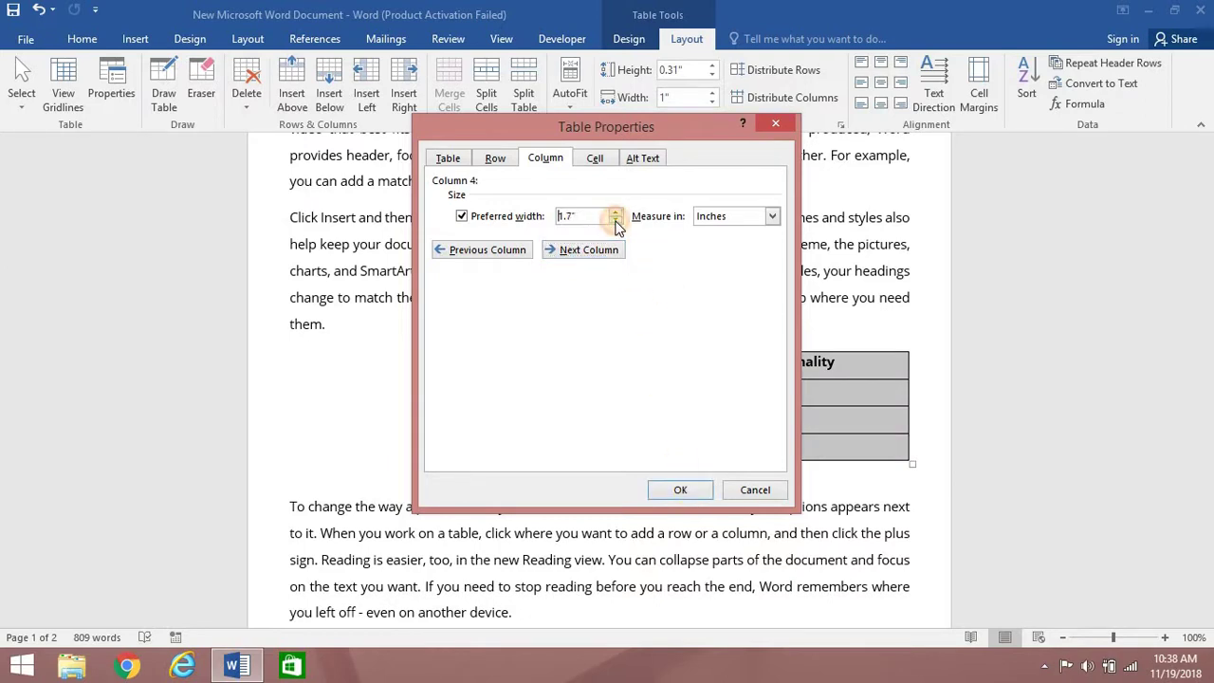
click(615, 221)
click(677, 487)
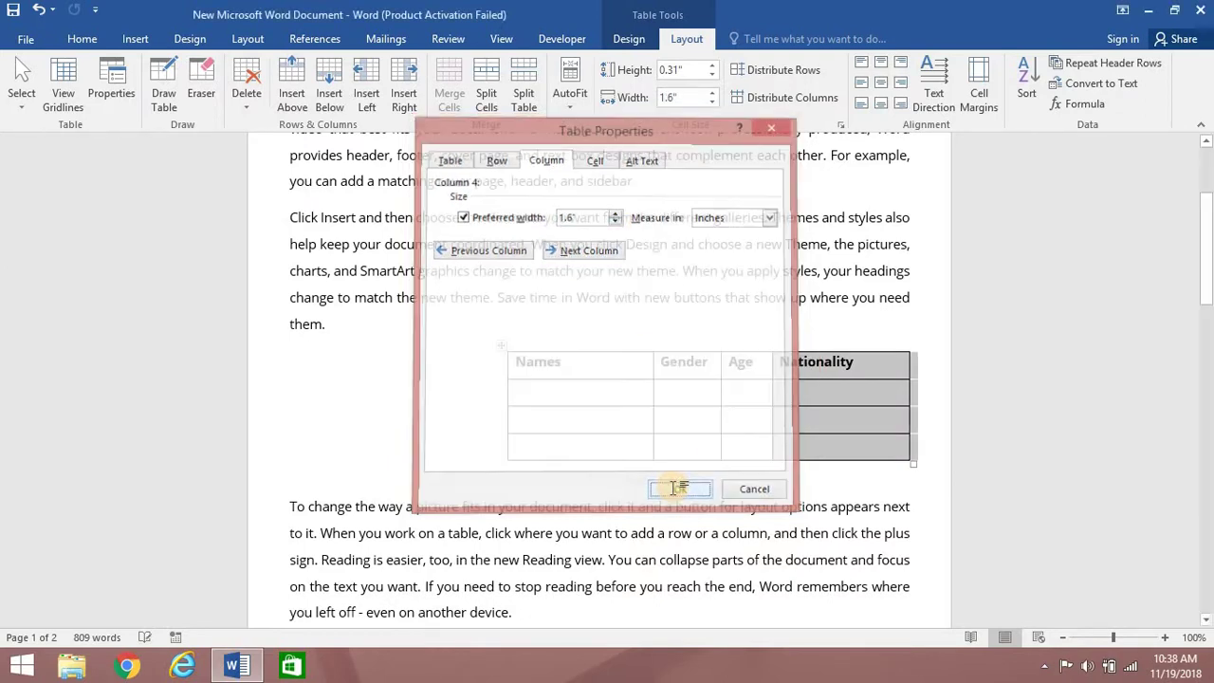
click(821, 421)
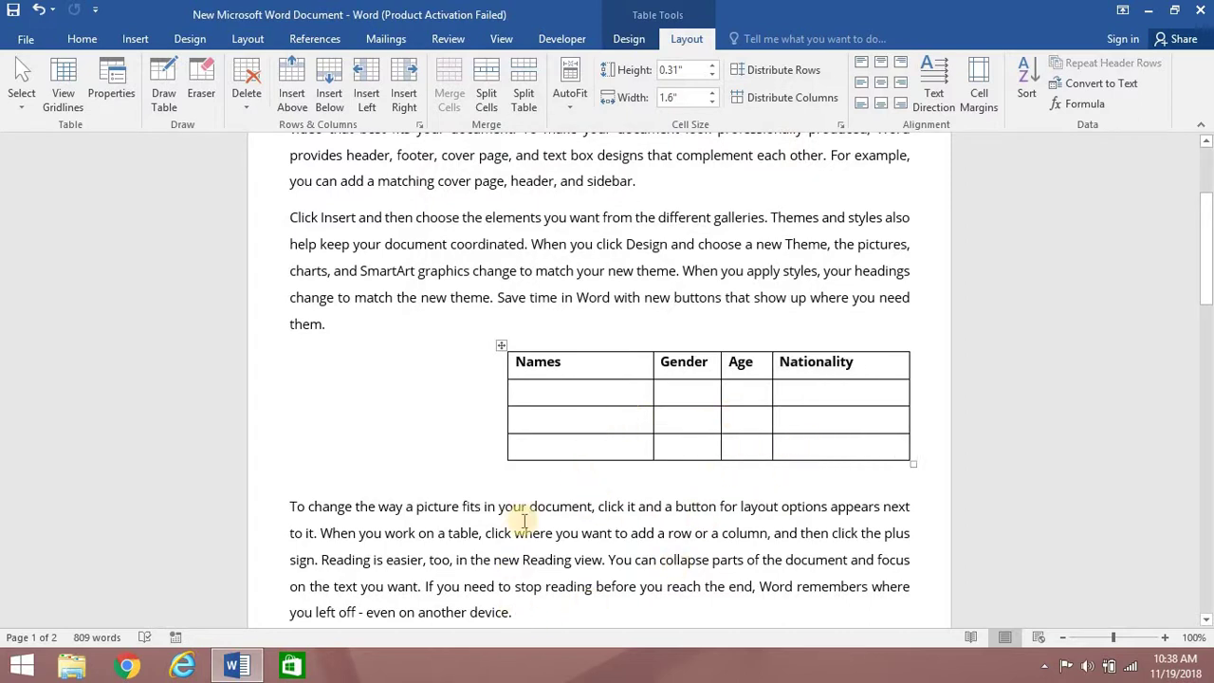
Step: With the cursor in the Names header cell, turn on the table gridlines
scroll(602, 305, down, 1)
scroll(602, 306, down, 1)
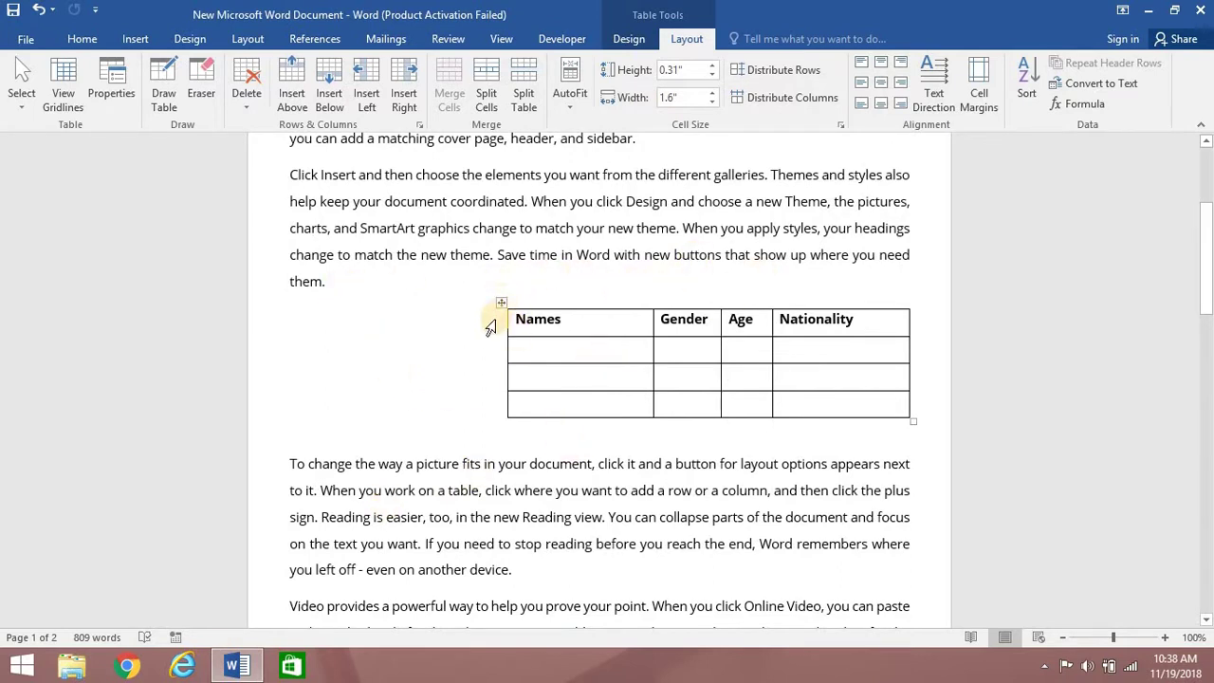
click(580, 322)
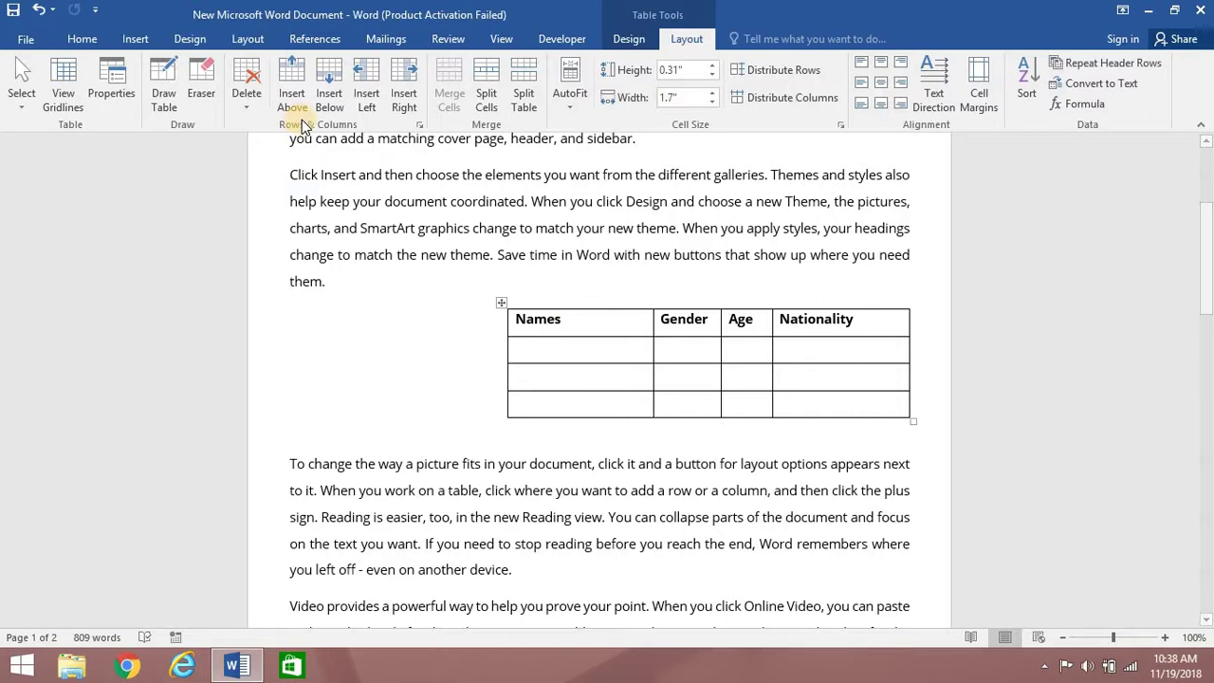
click(75, 87)
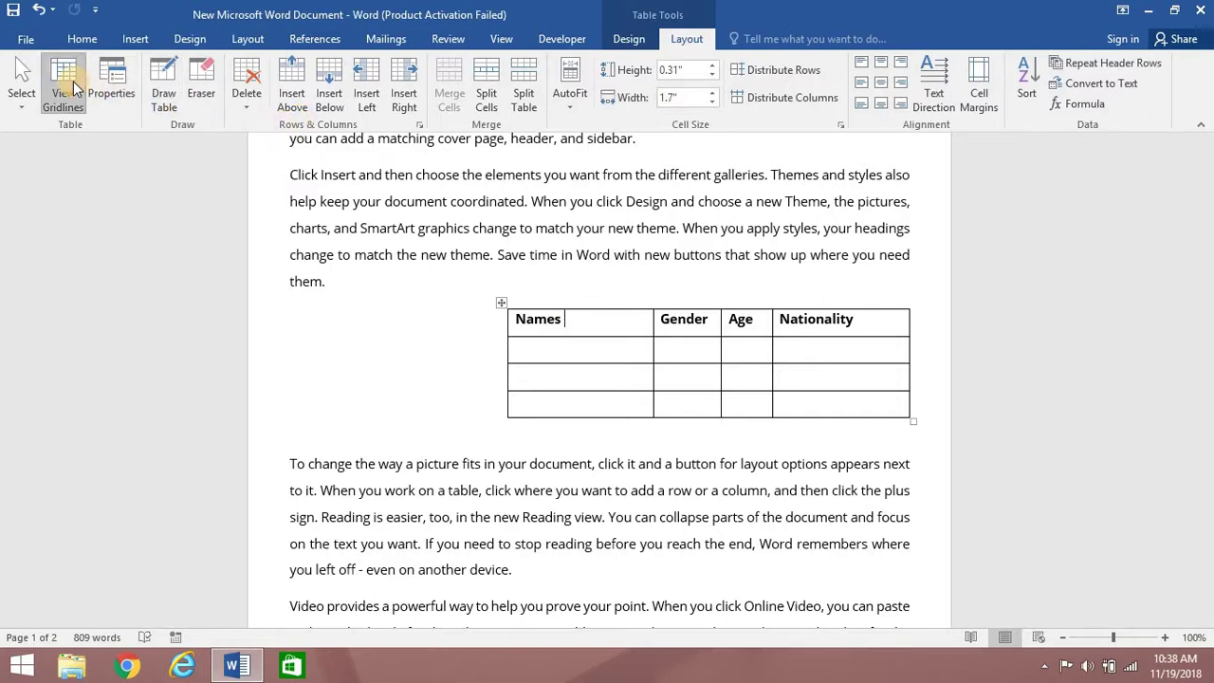
Step: Set the table's alignment to Left in Table Properties
click(128, 76)
click(445, 159)
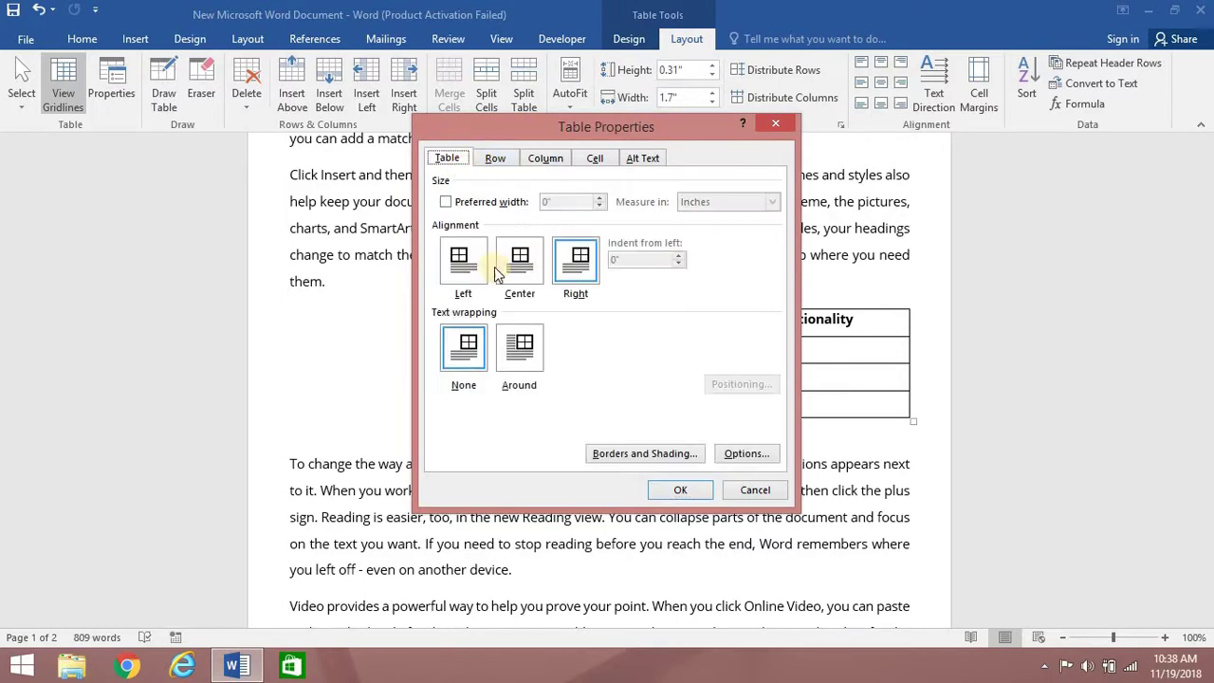
click(477, 275)
click(673, 492)
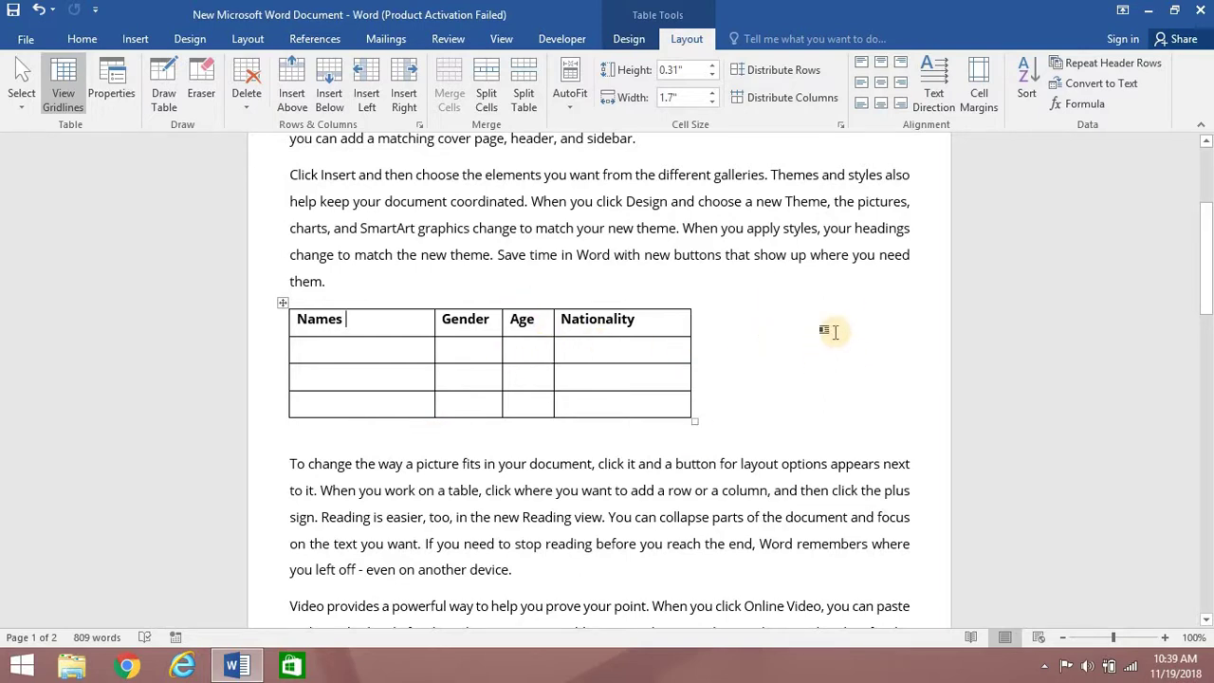
Step: Set the table's text wrapping to Around, keeping the default positioning
click(114, 86)
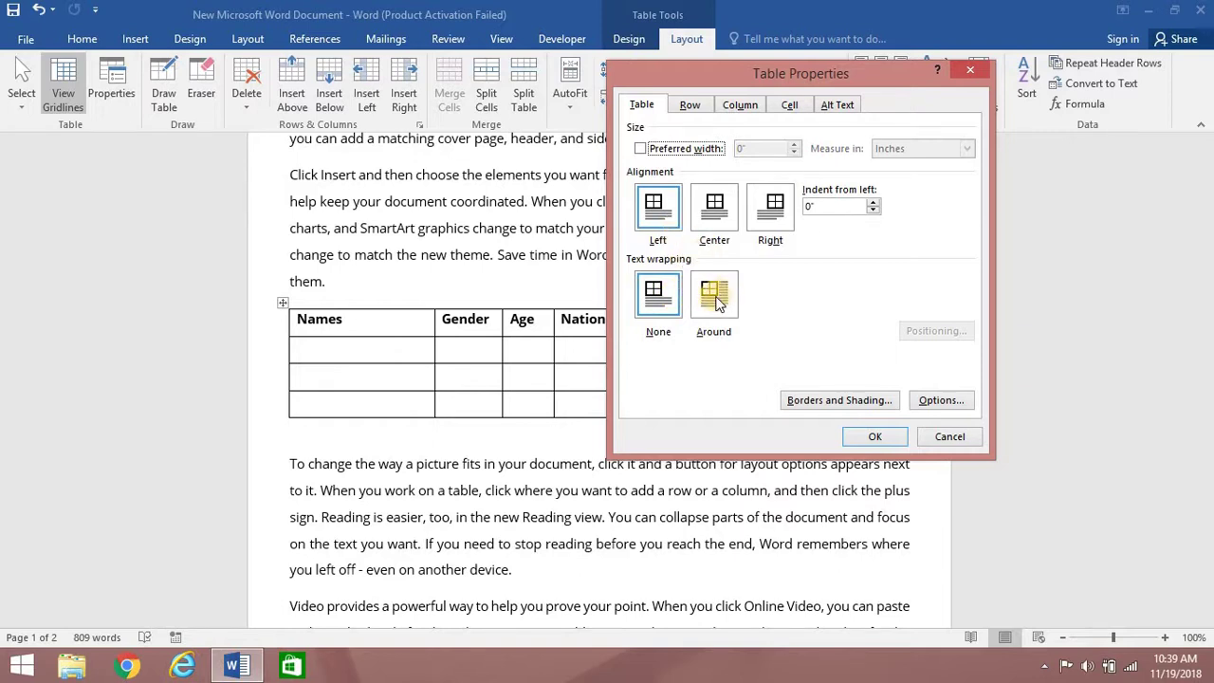
click(714, 302)
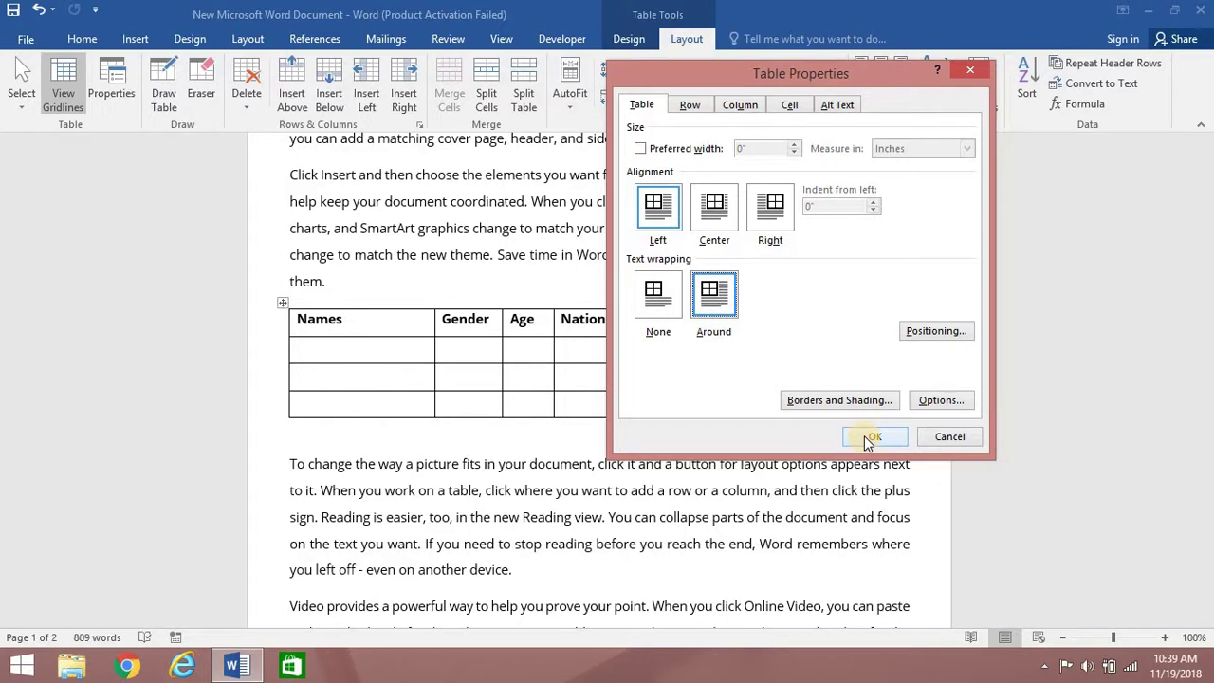
click(935, 330)
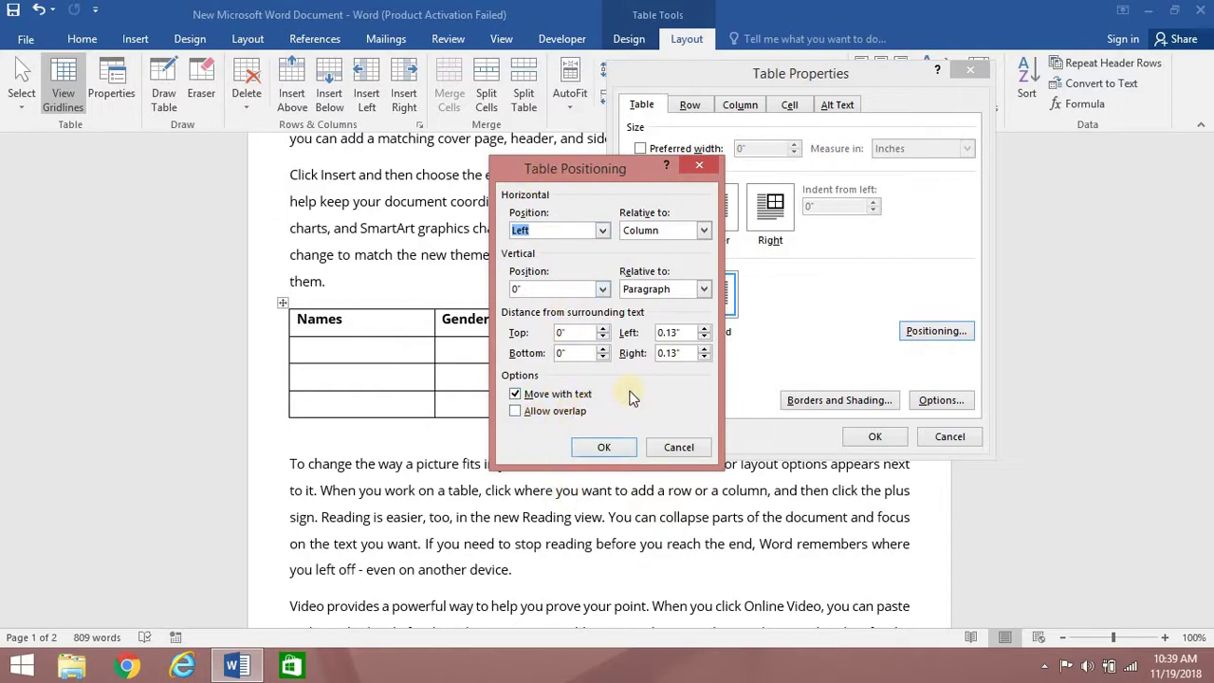
click(598, 450)
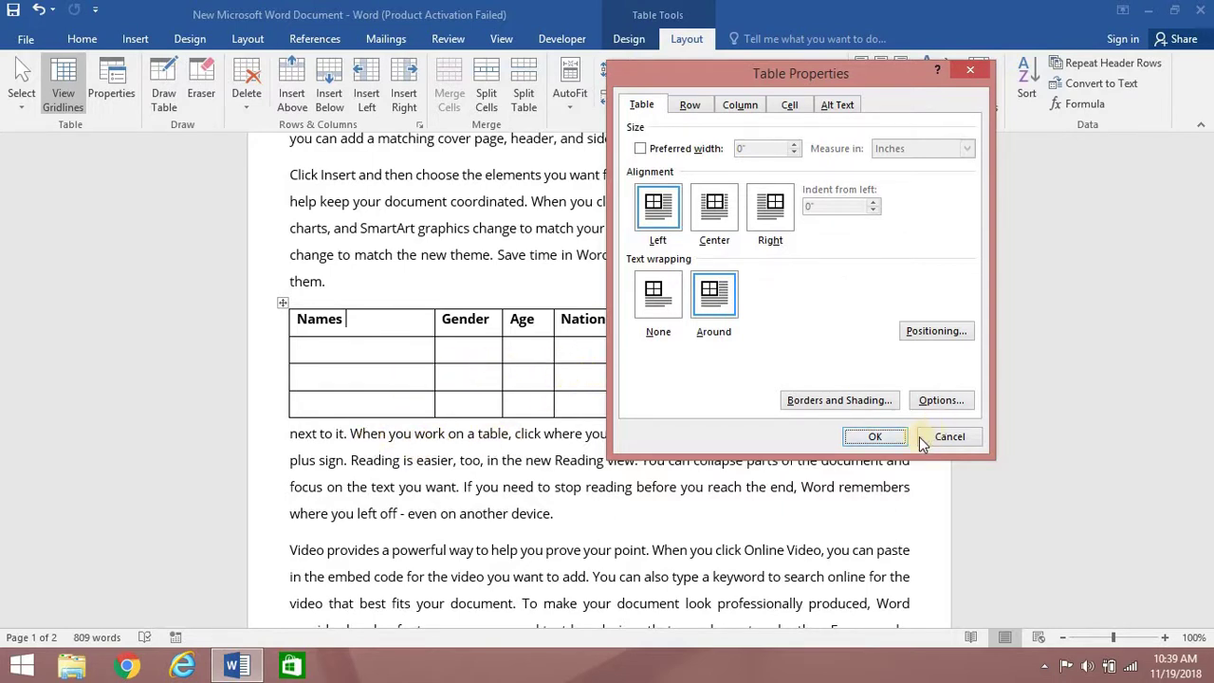
click(866, 438)
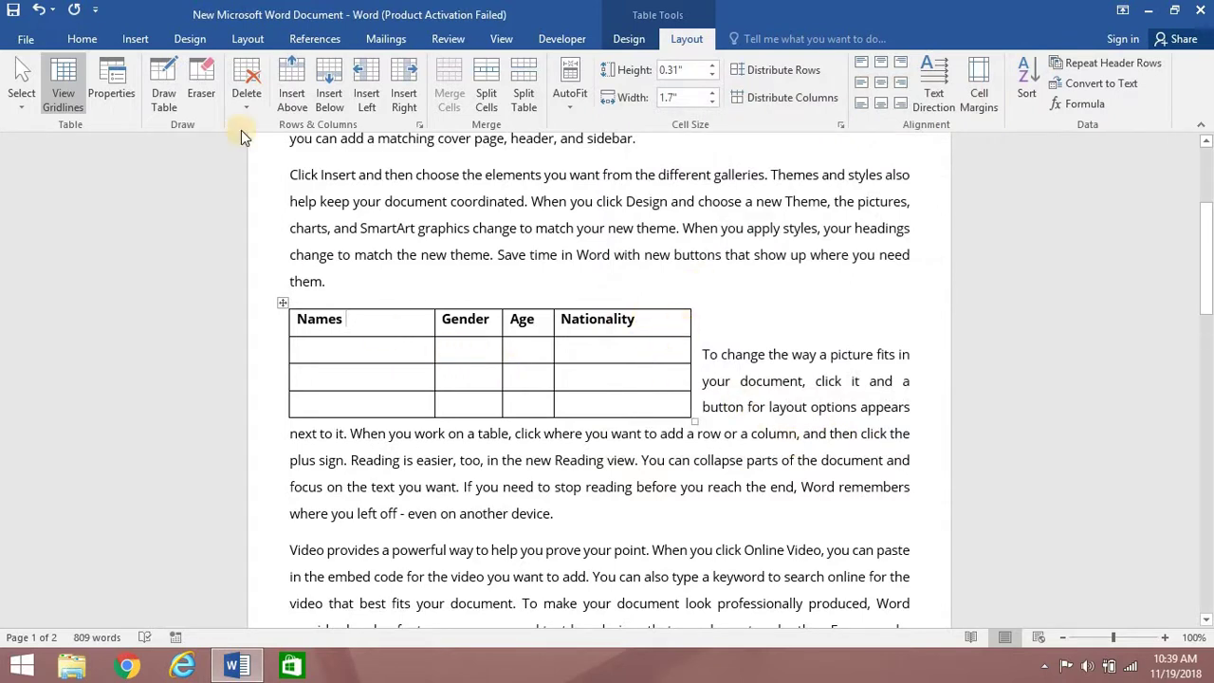
Step: Set the table's left and right distance from surrounding text to 0.1"
click(124, 79)
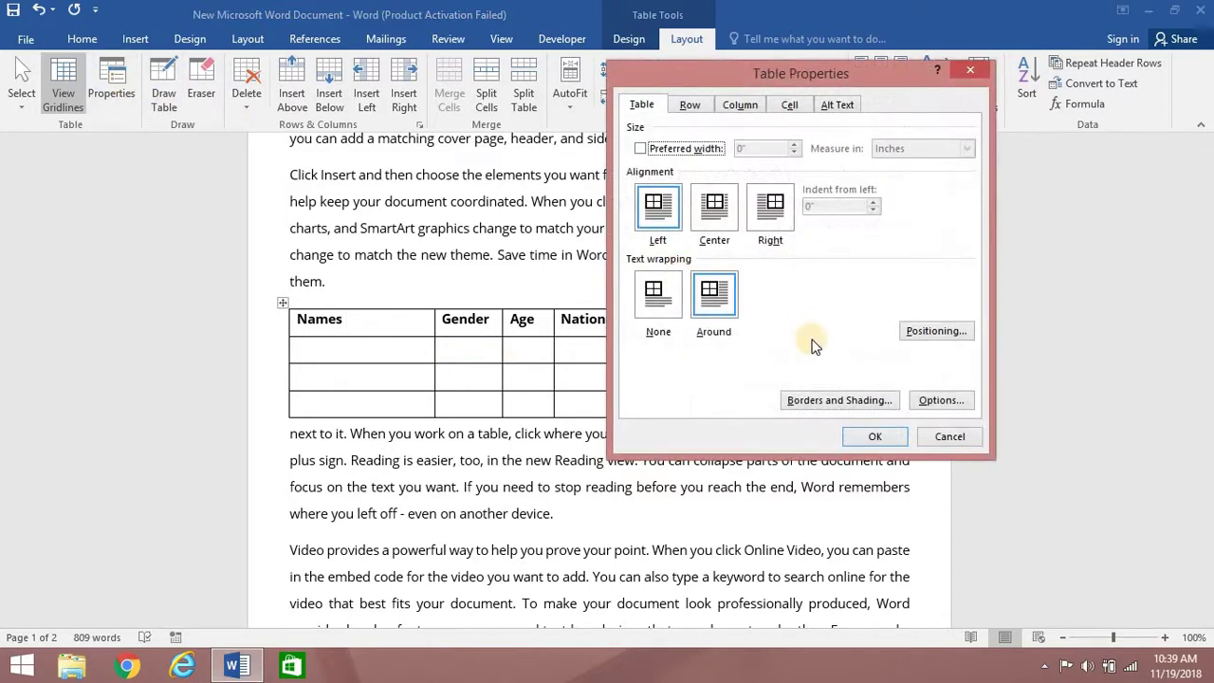
click(931, 338)
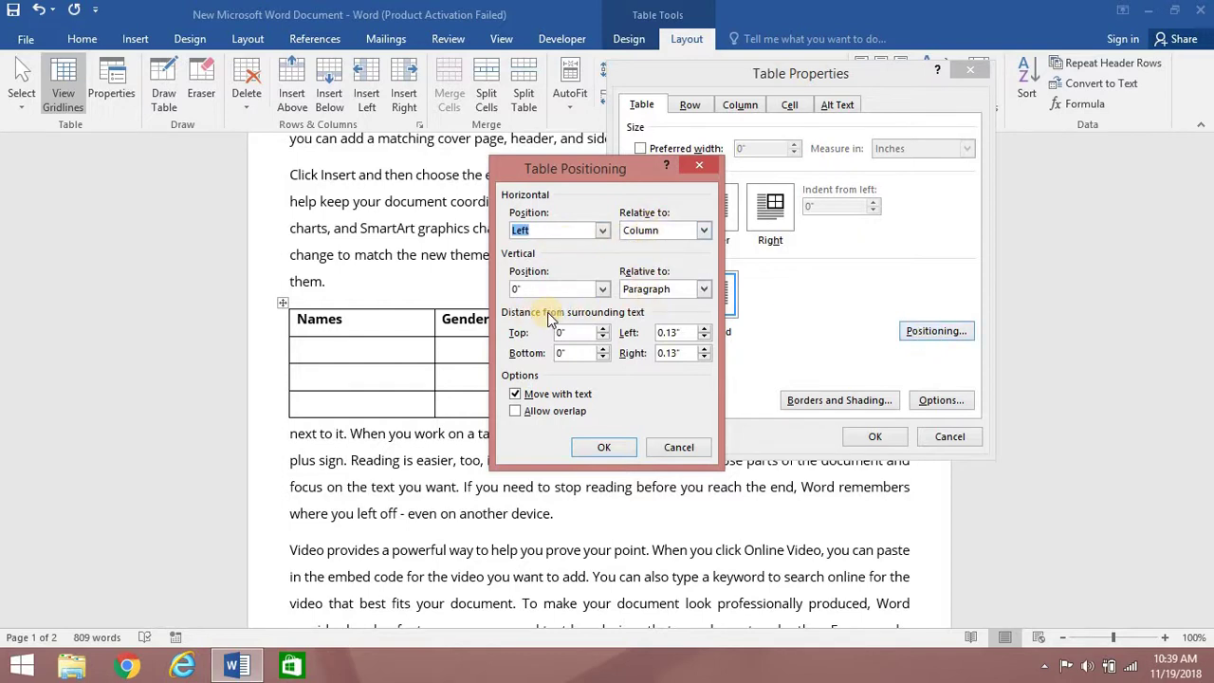
click(667, 333)
click(708, 358)
click(605, 447)
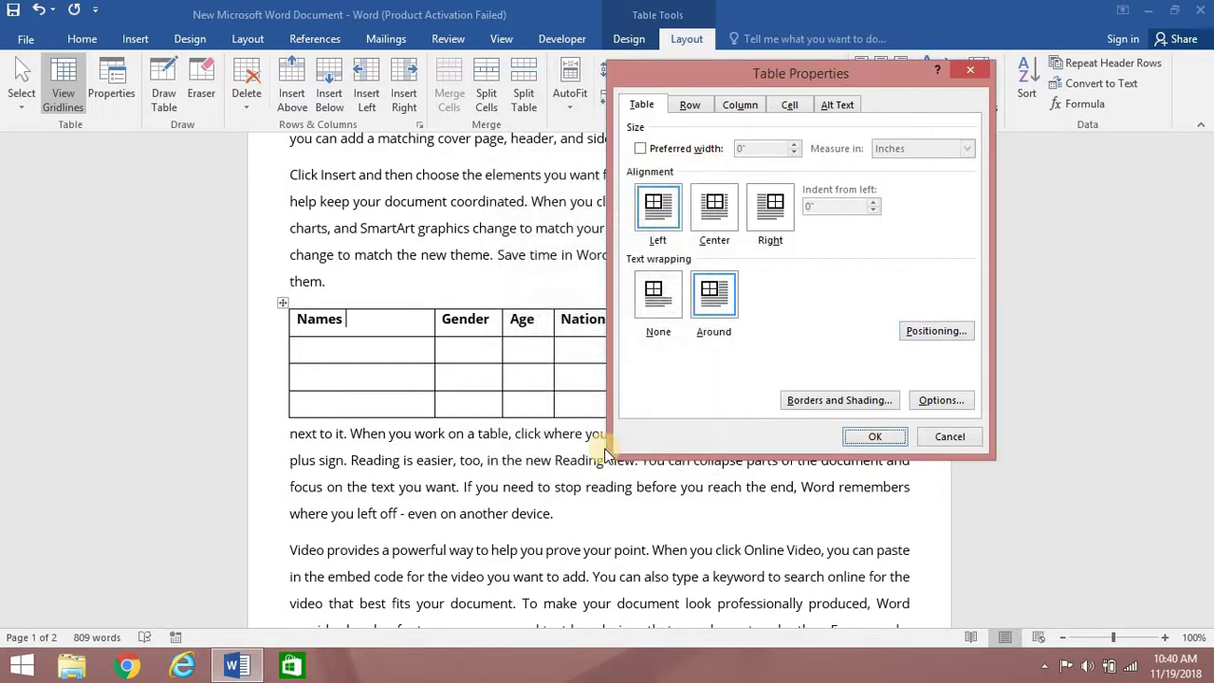
click(851, 443)
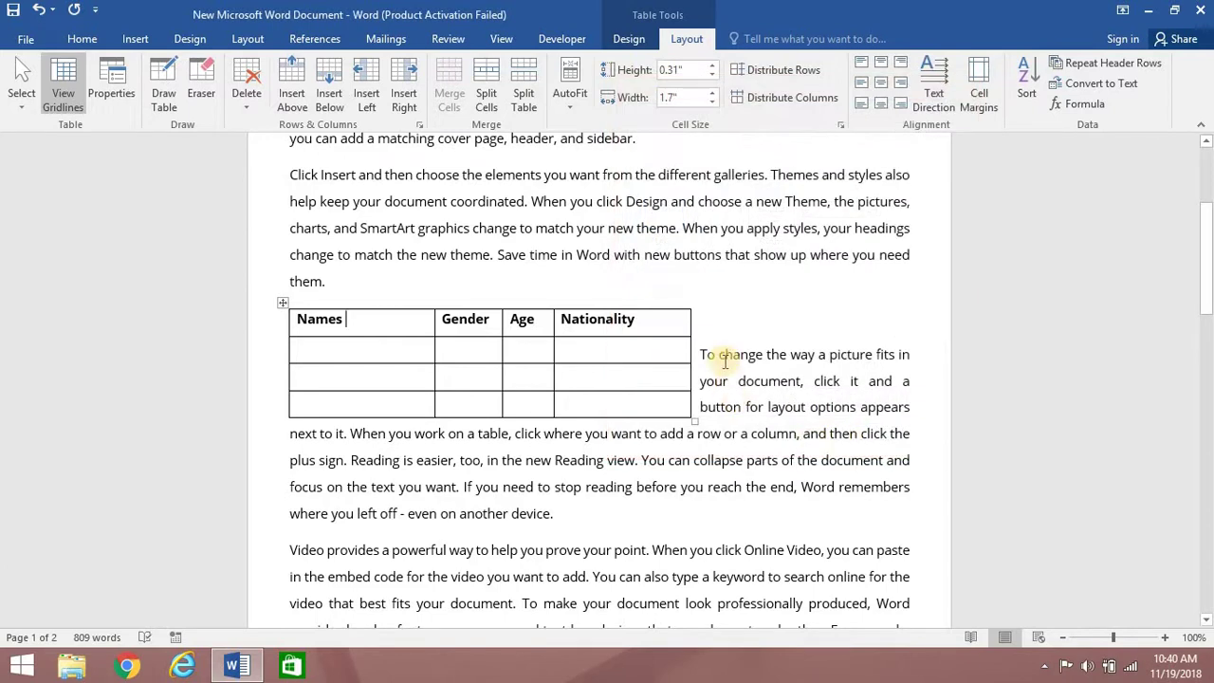
Step: Try dragging the table down, undo it, then raise 'To change' level with the table top
click(346, 283)
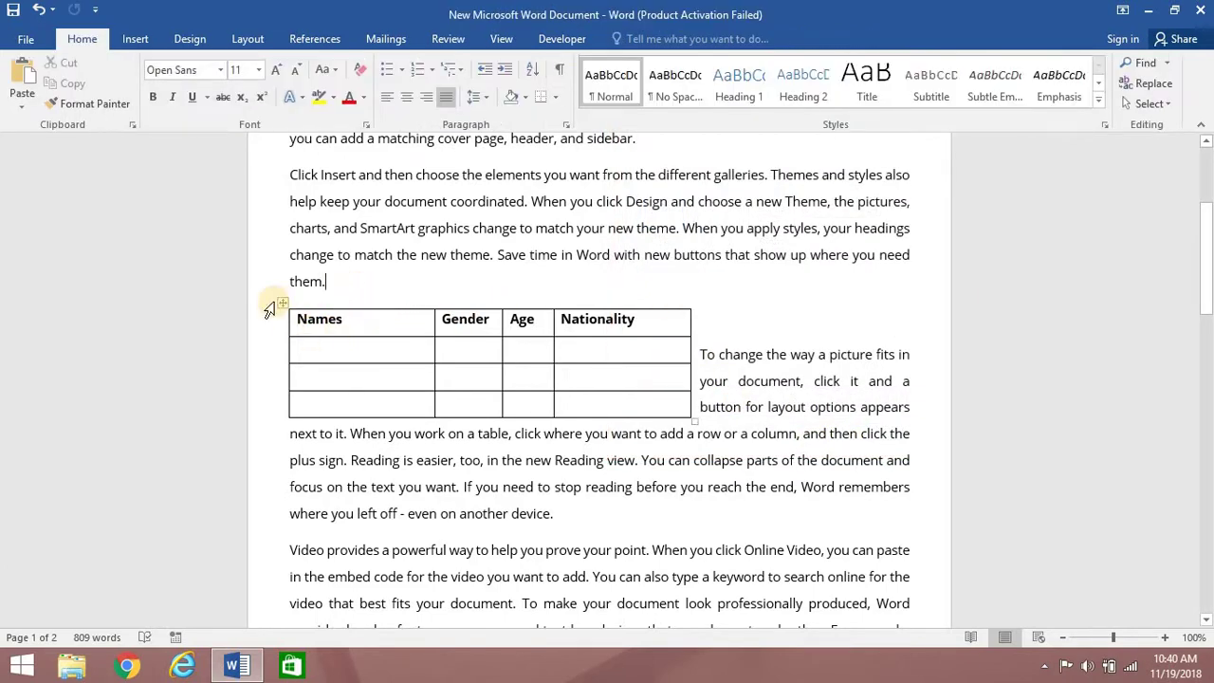
mouse_move(281, 299)
mouse_down()
mouse_move(365, 276)
mouse_move(392, 455)
mouse_up()
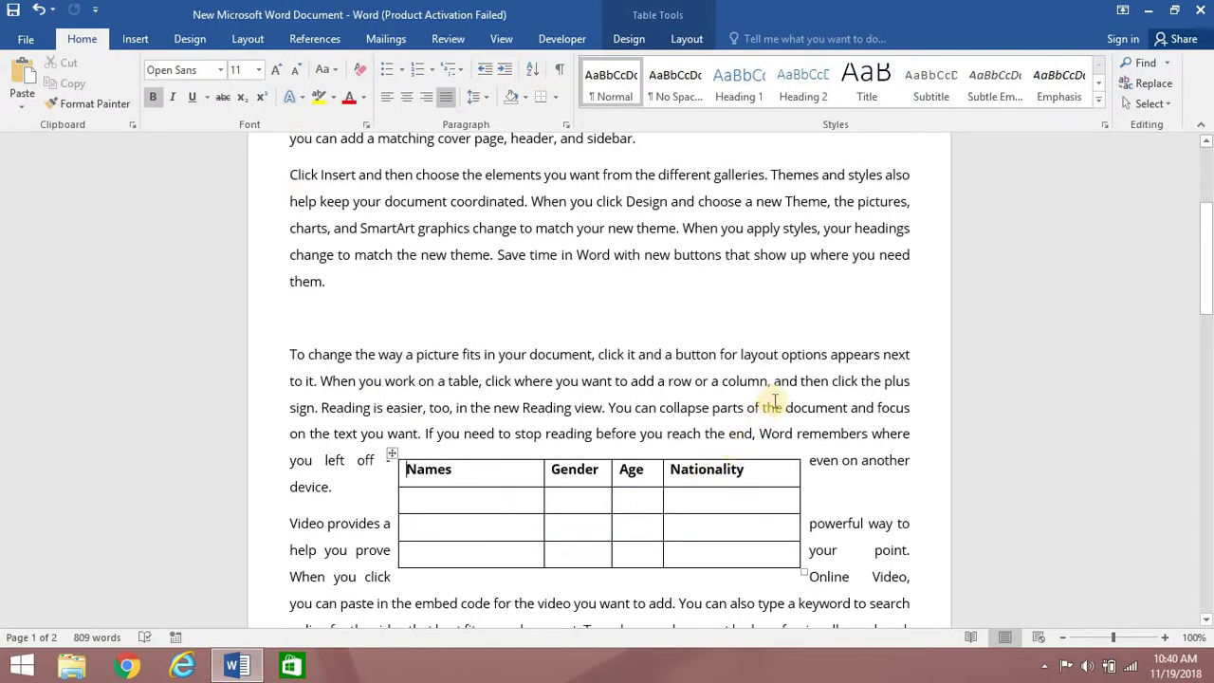
key(ctrl+z)
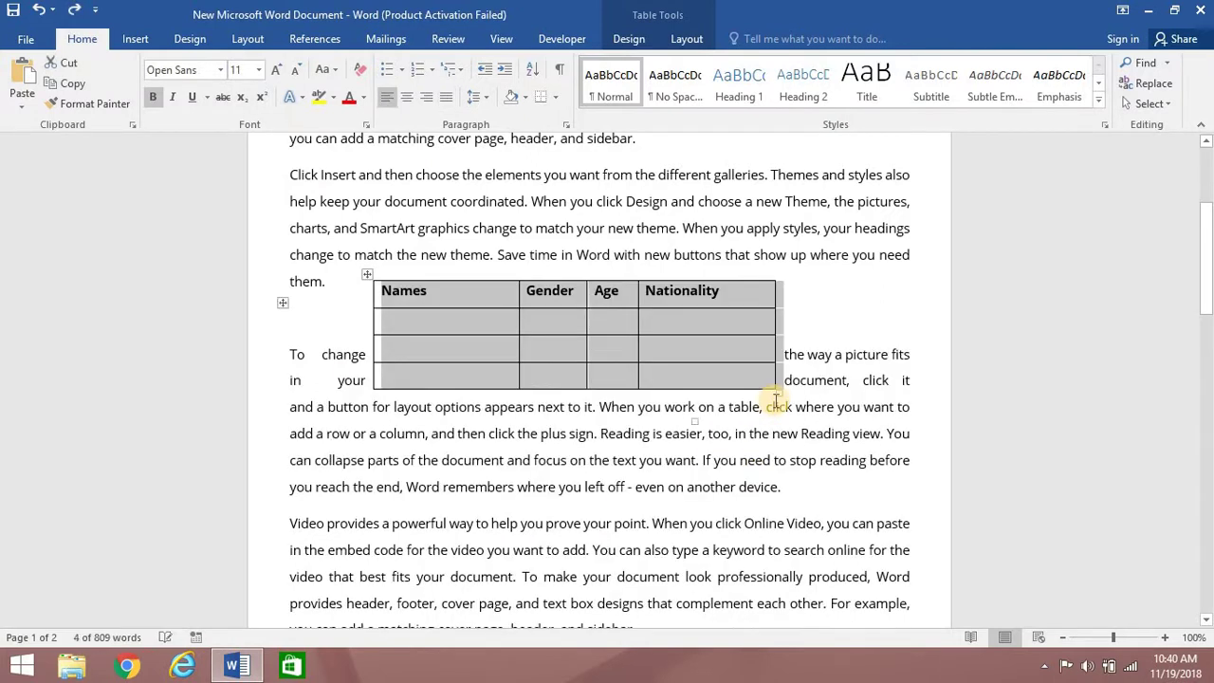
key(ctrl+z)
click(711, 355)
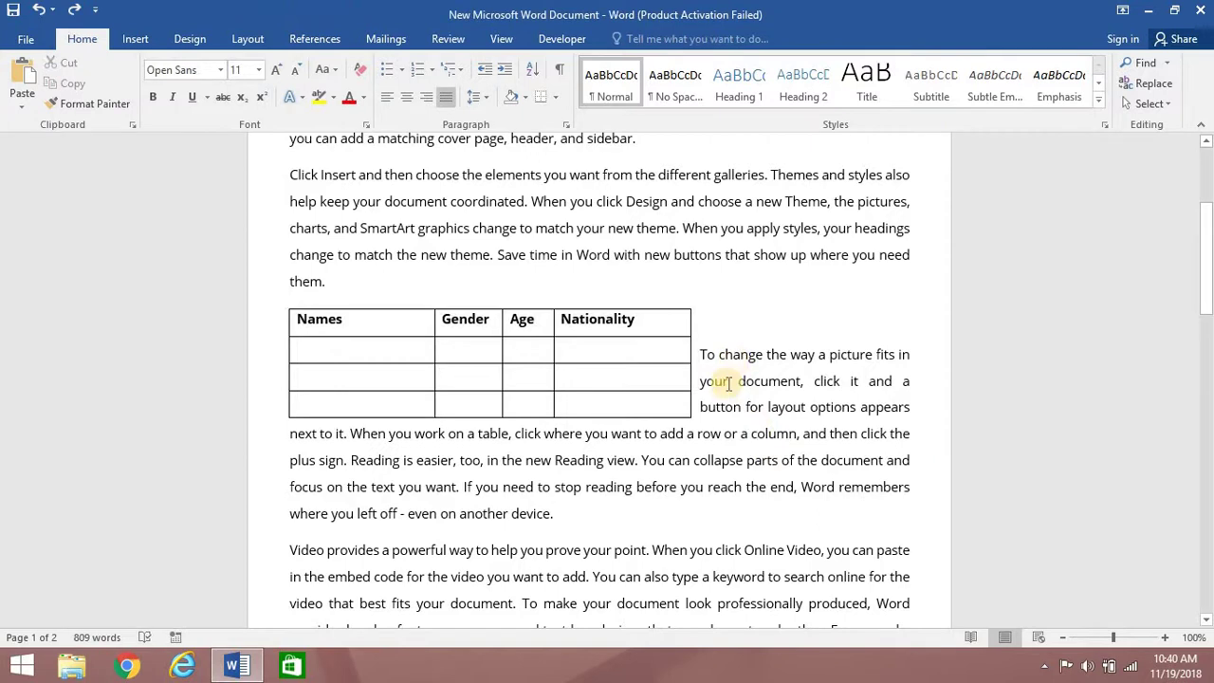
key(BackSpace)
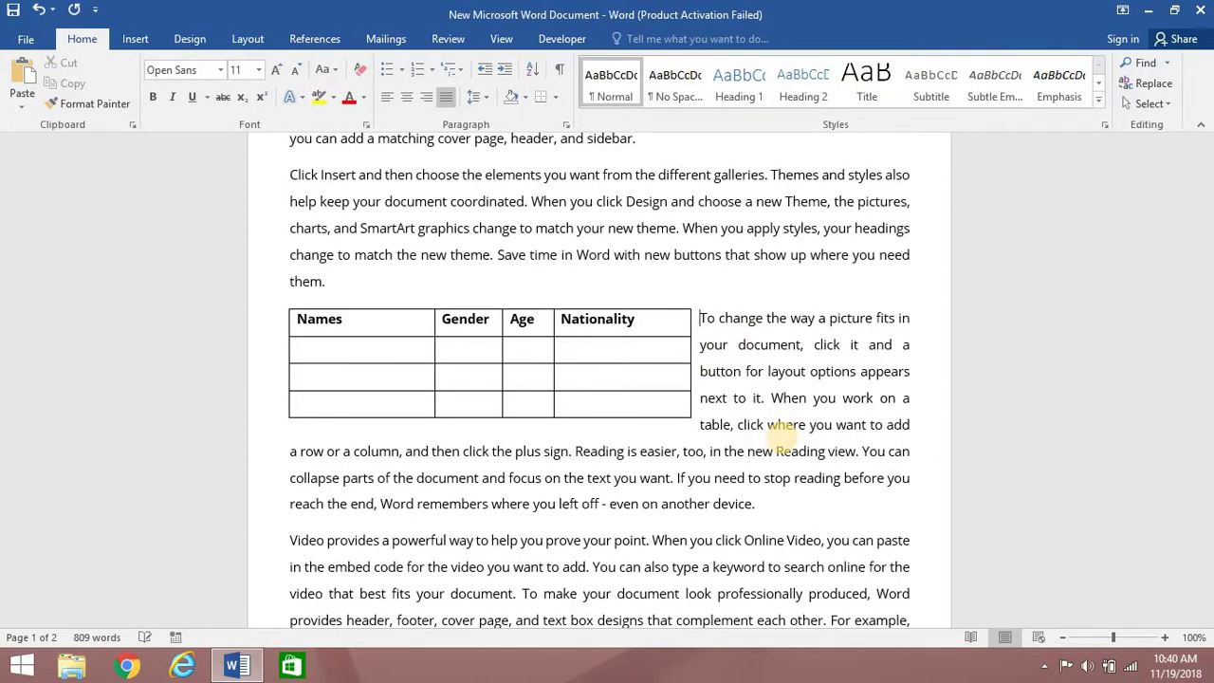
Step: Try Remove Space After Paragraph on the paragraph ending 'them.', then undo it
click(427, 346)
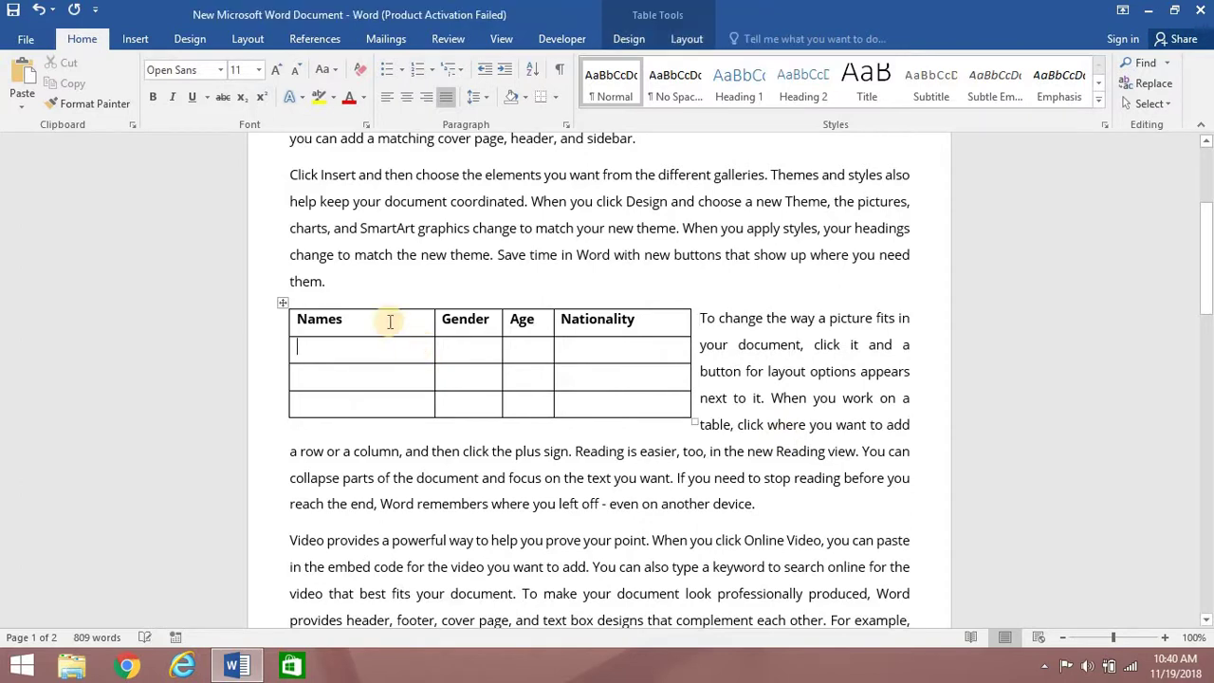
click(326, 281)
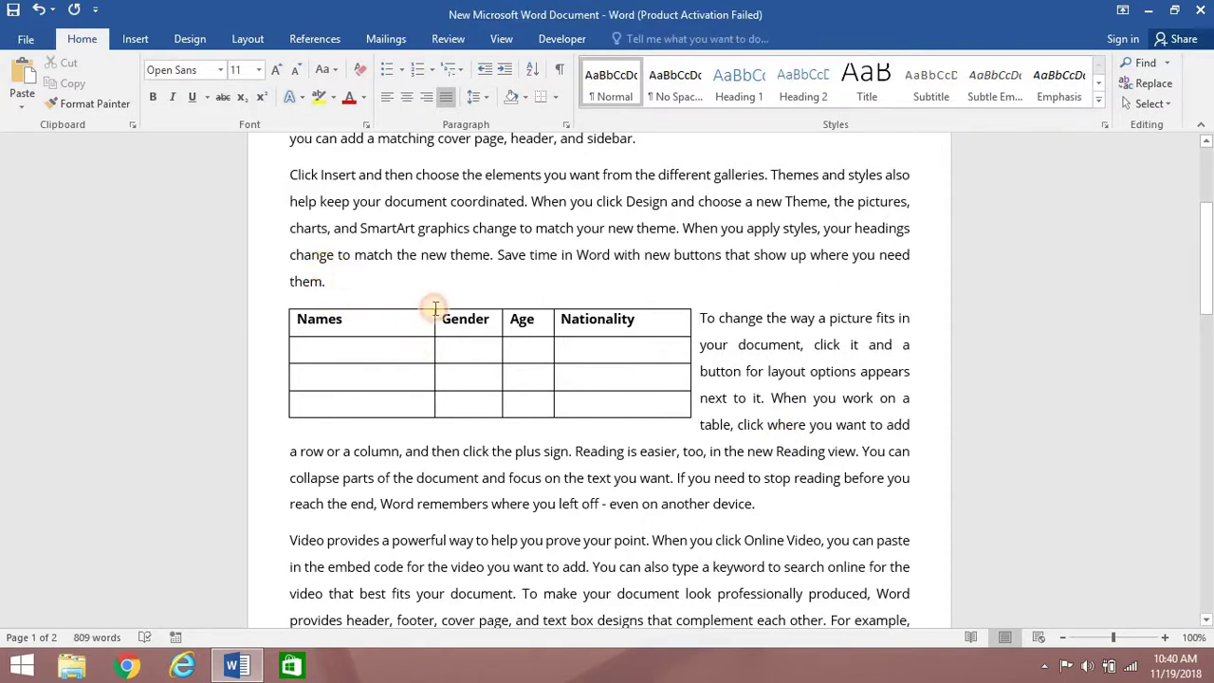
drag(324, 269, 441, 319)
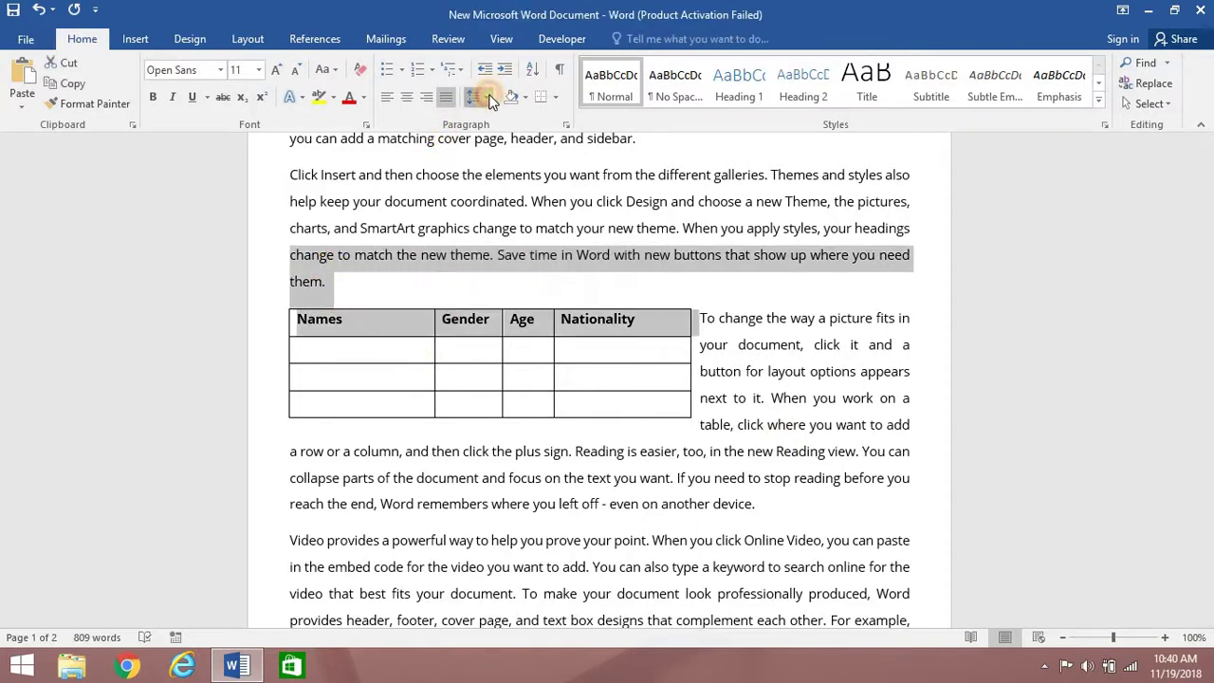
click(490, 99)
click(517, 283)
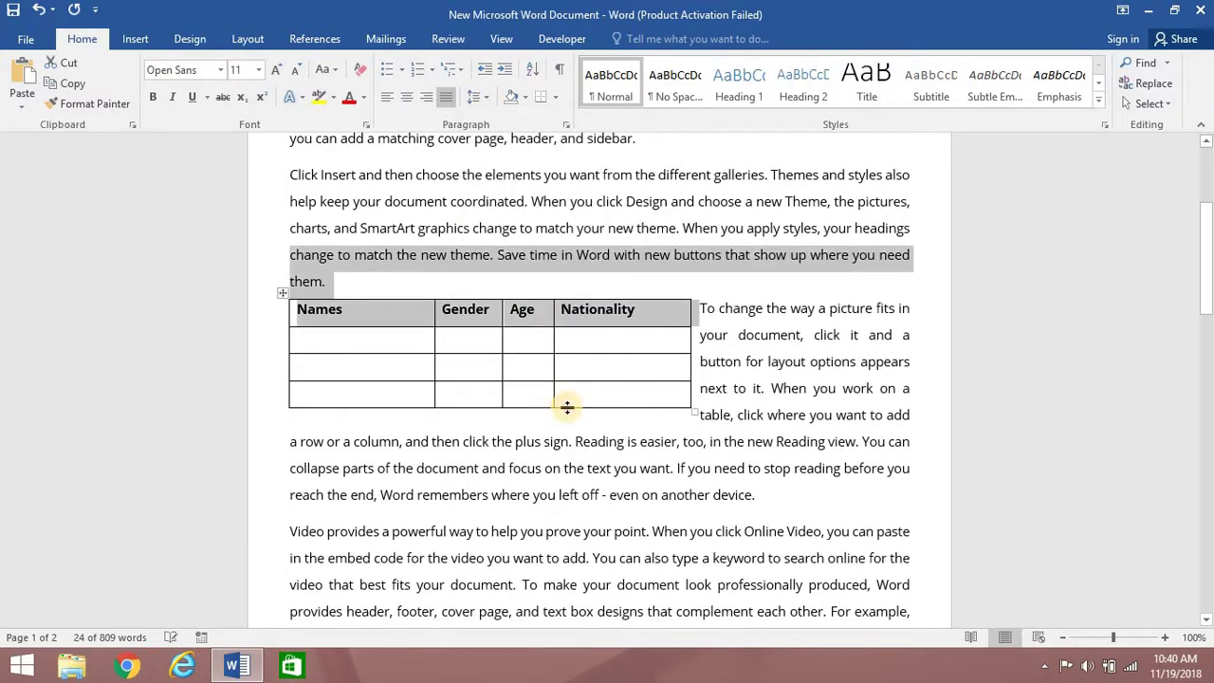
click(771, 361)
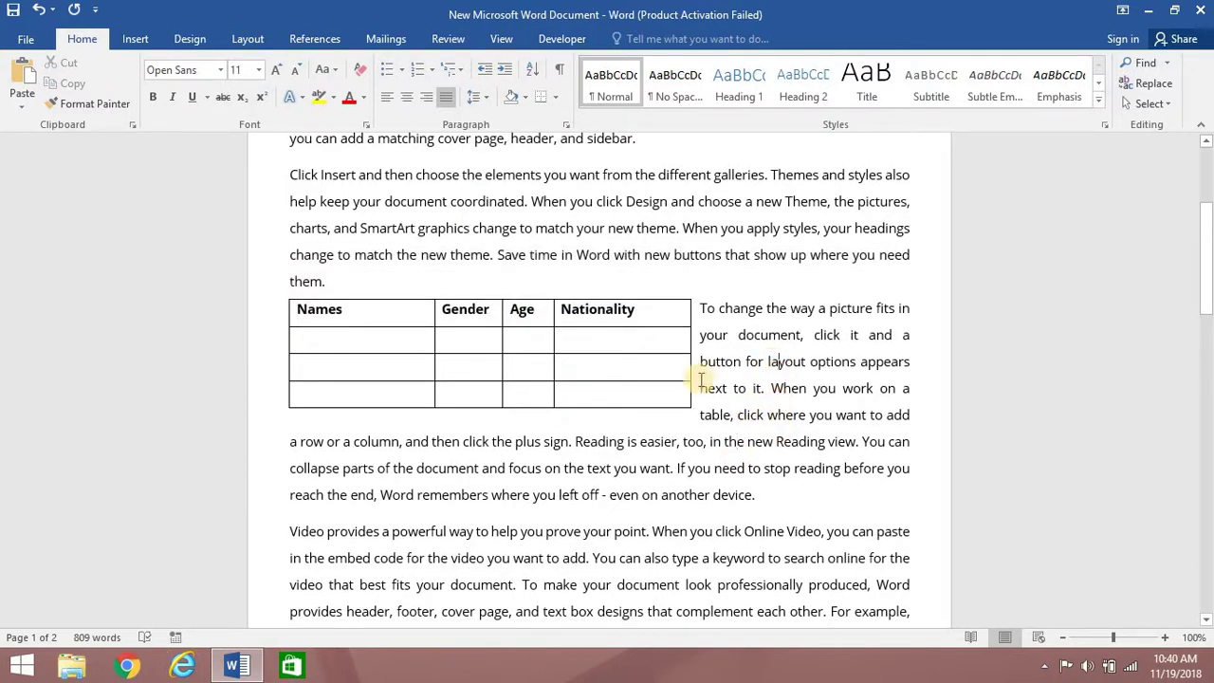
scroll(701, 380, down, 1)
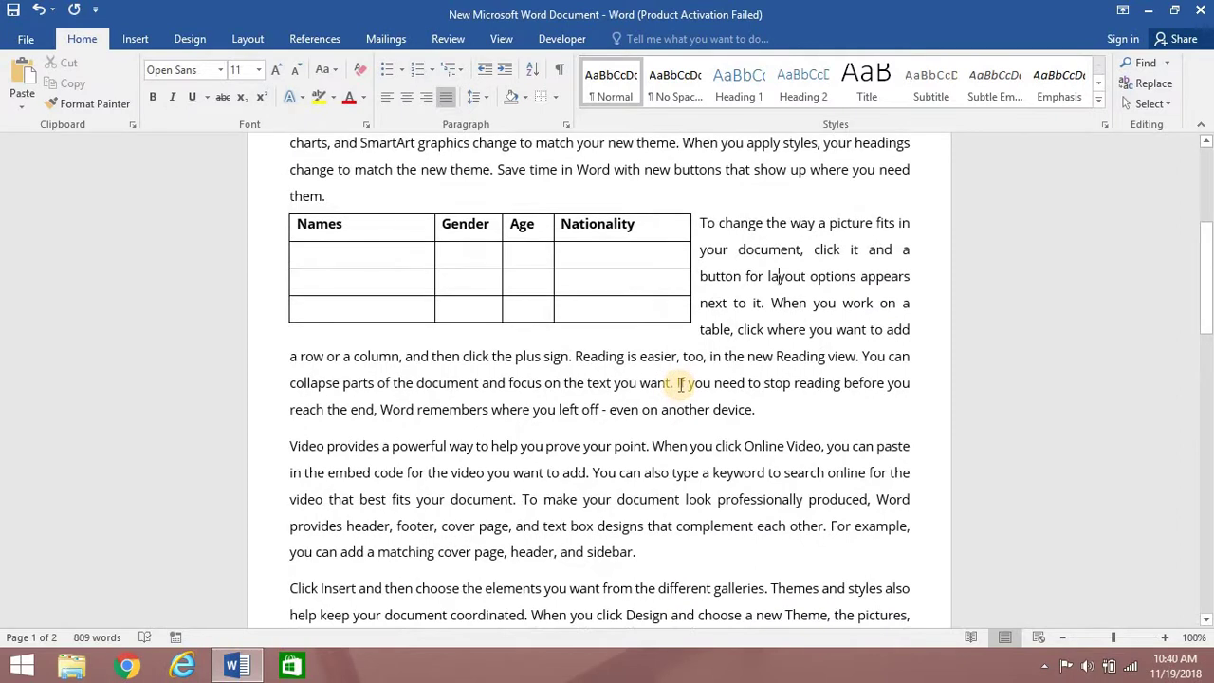
key(ctrl+z)
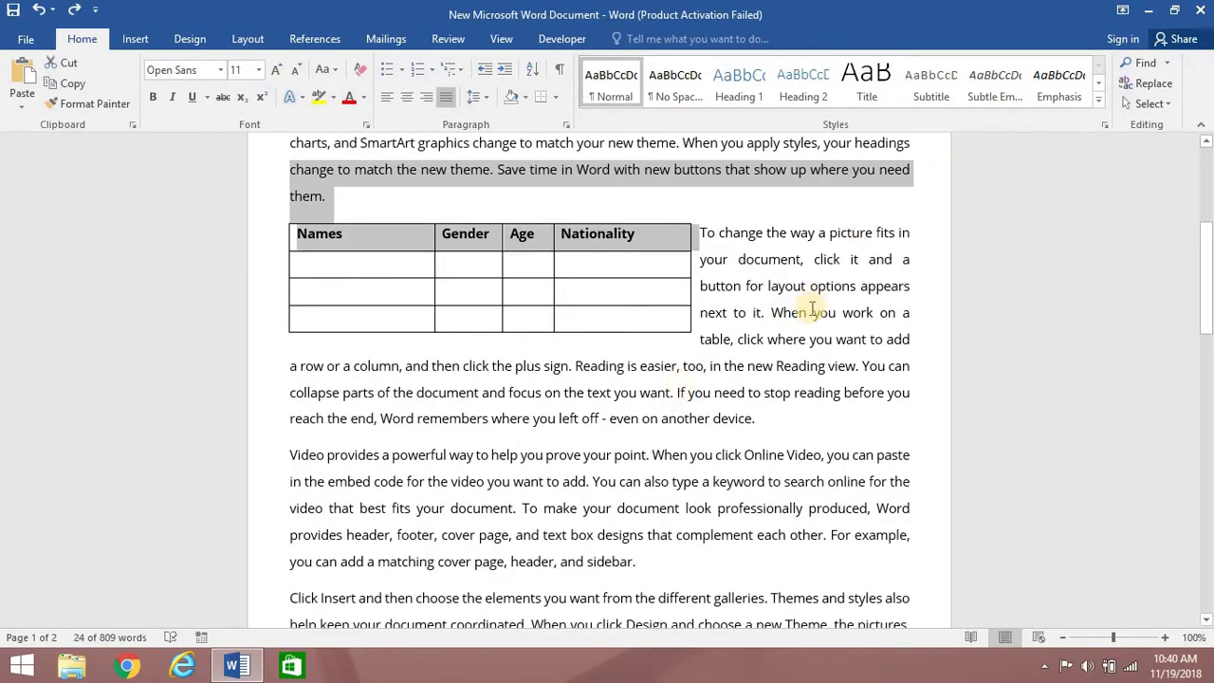
click(811, 312)
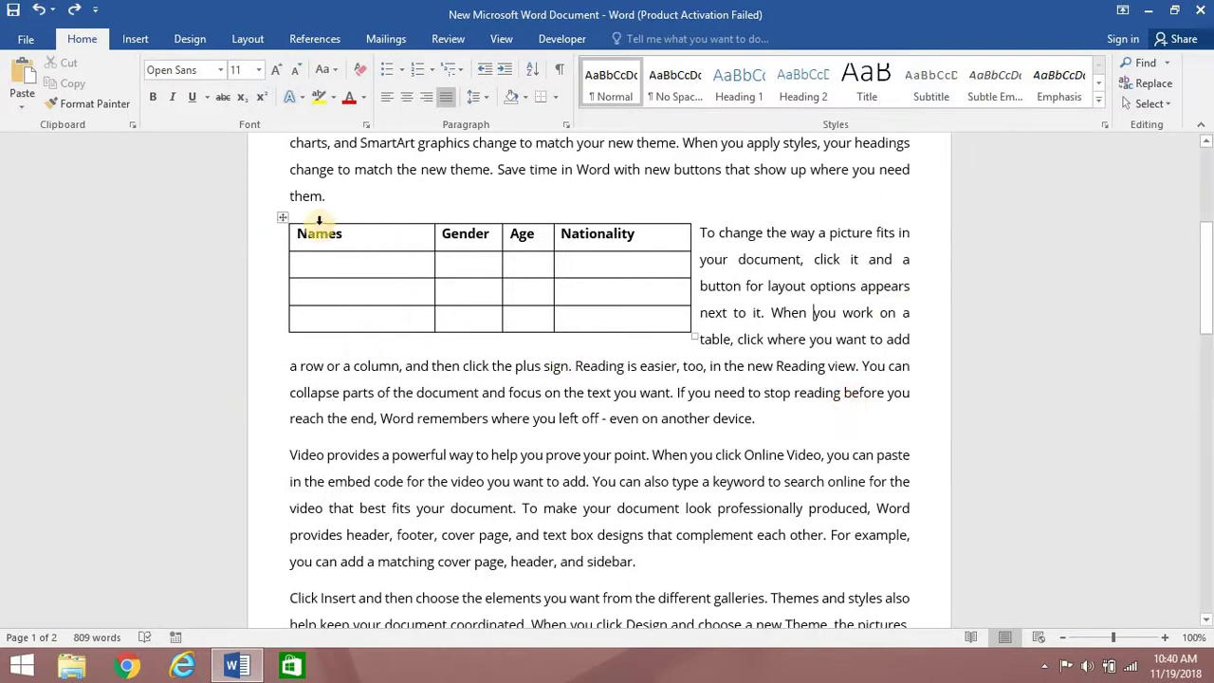
Step: Browse the Table Styles gallery on the Design tab and close it without choosing a style
click(283, 217)
click(629, 39)
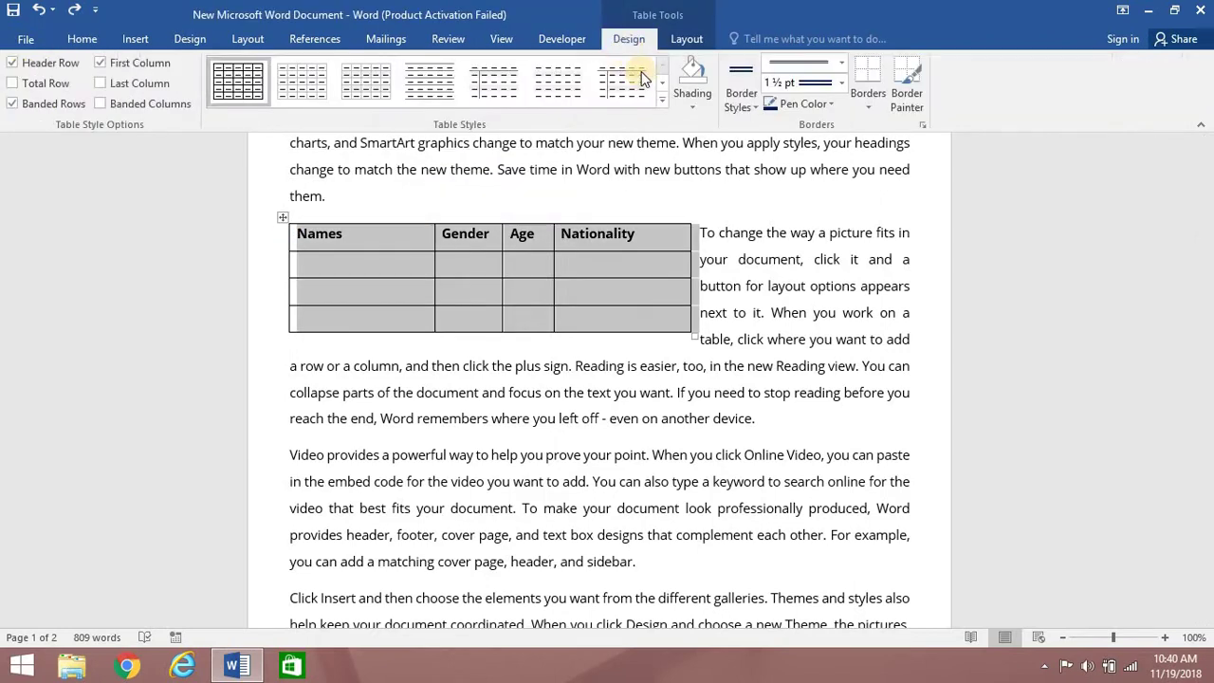
click(662, 106)
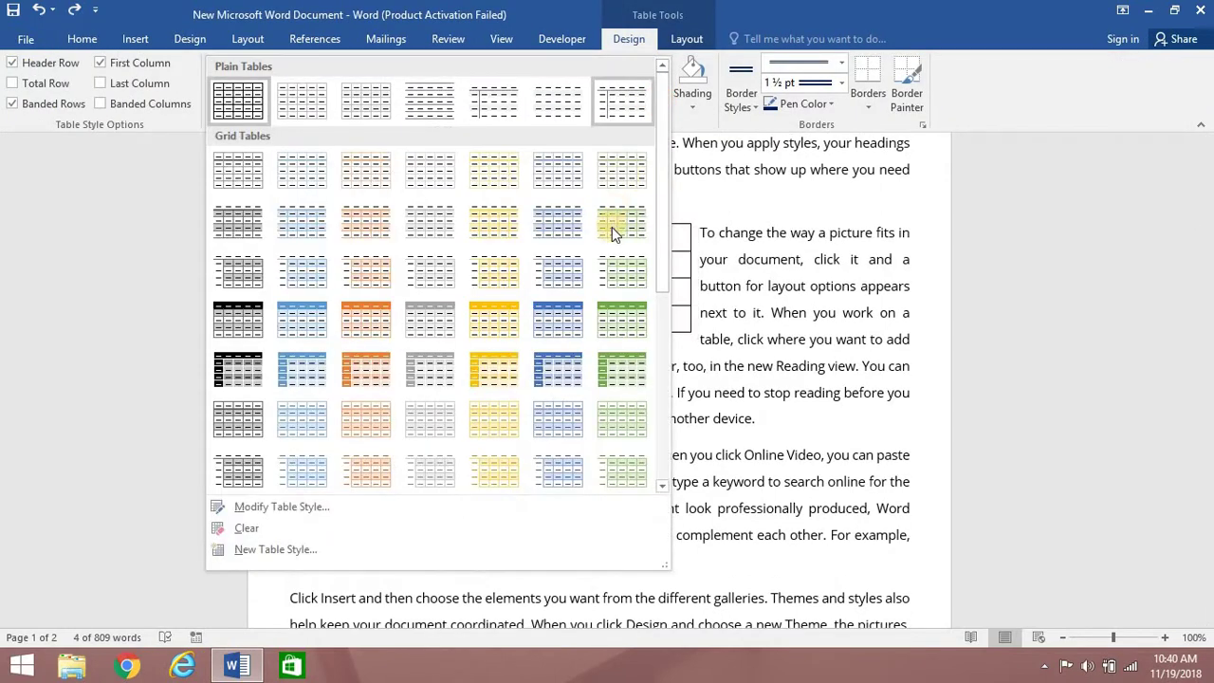
scroll(612, 227, down, 5)
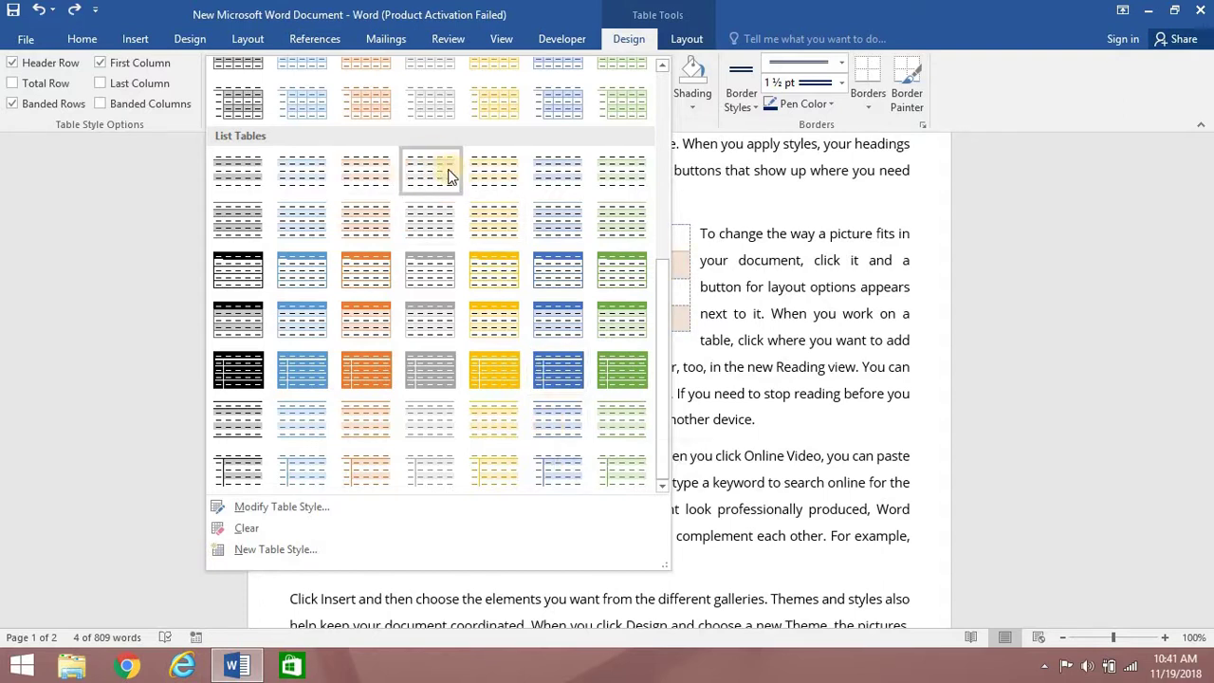
click(848, 407)
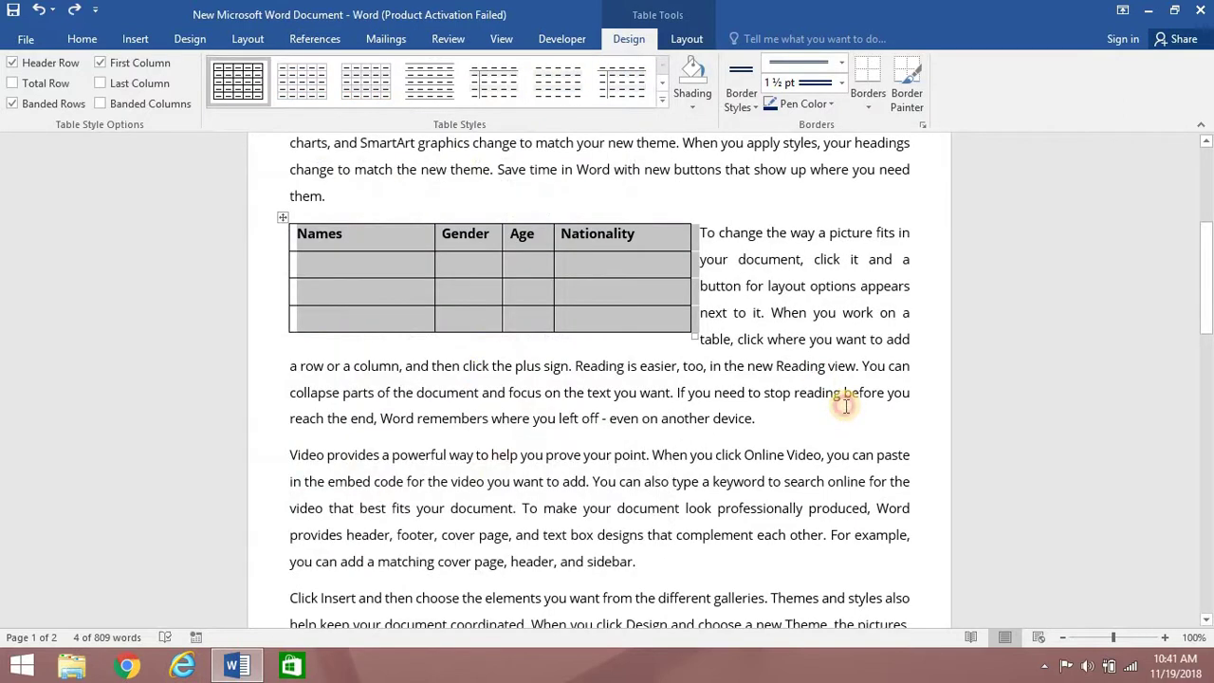
click(846, 406)
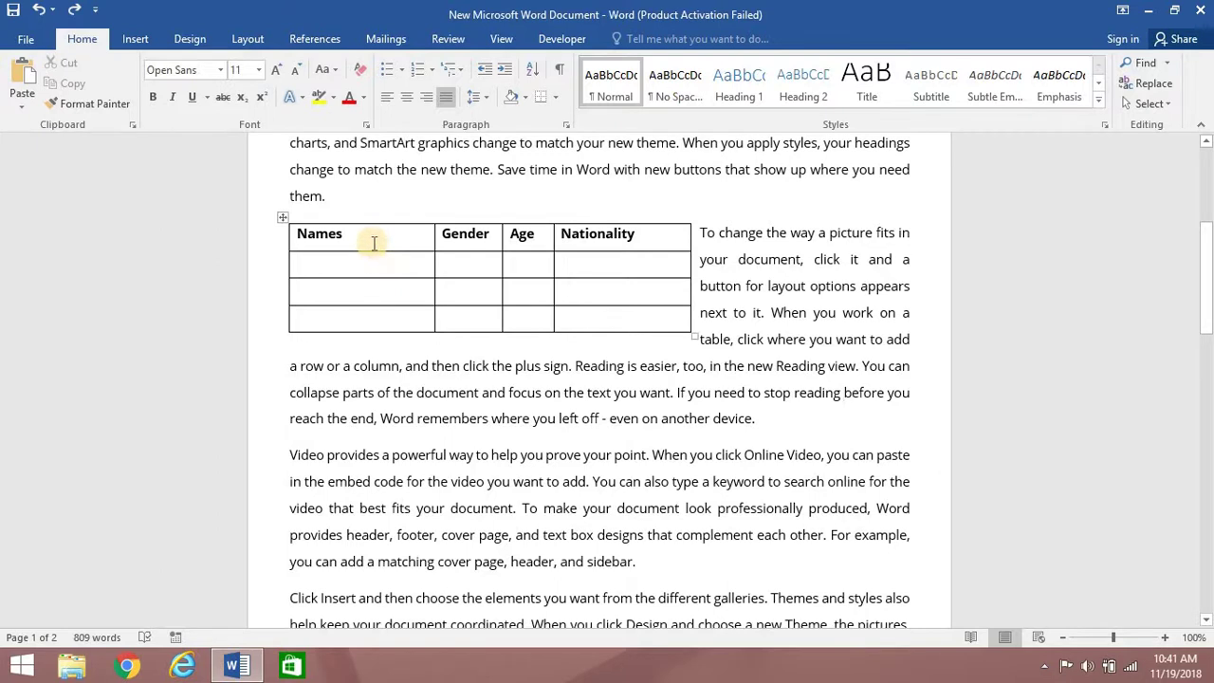
Step: Apply the orange List Table style from the gallery's List Tables section
click(374, 243)
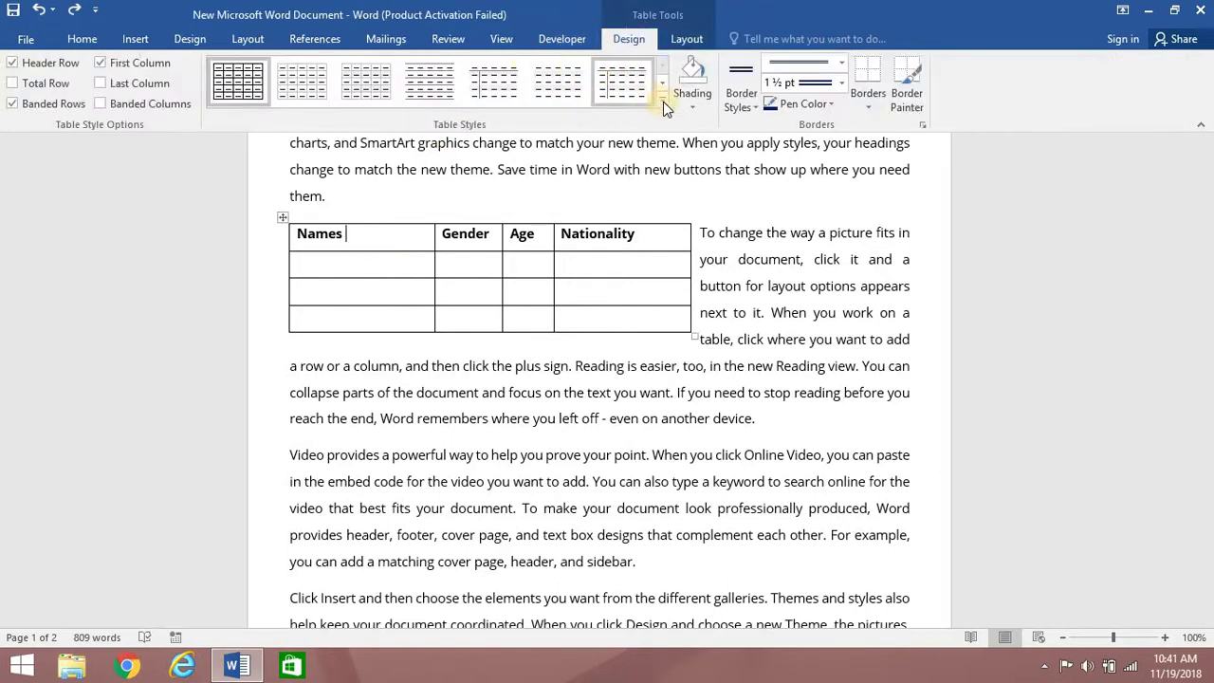
click(662, 99)
scroll(611, 399, down, 5)
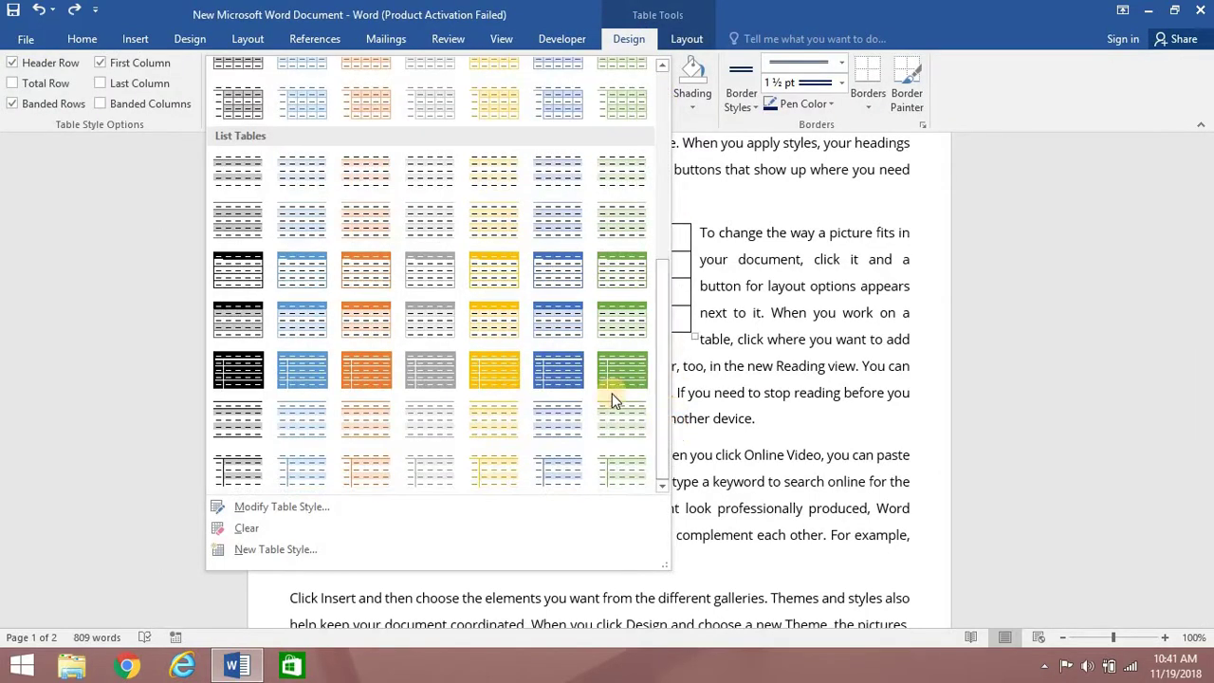
click(377, 178)
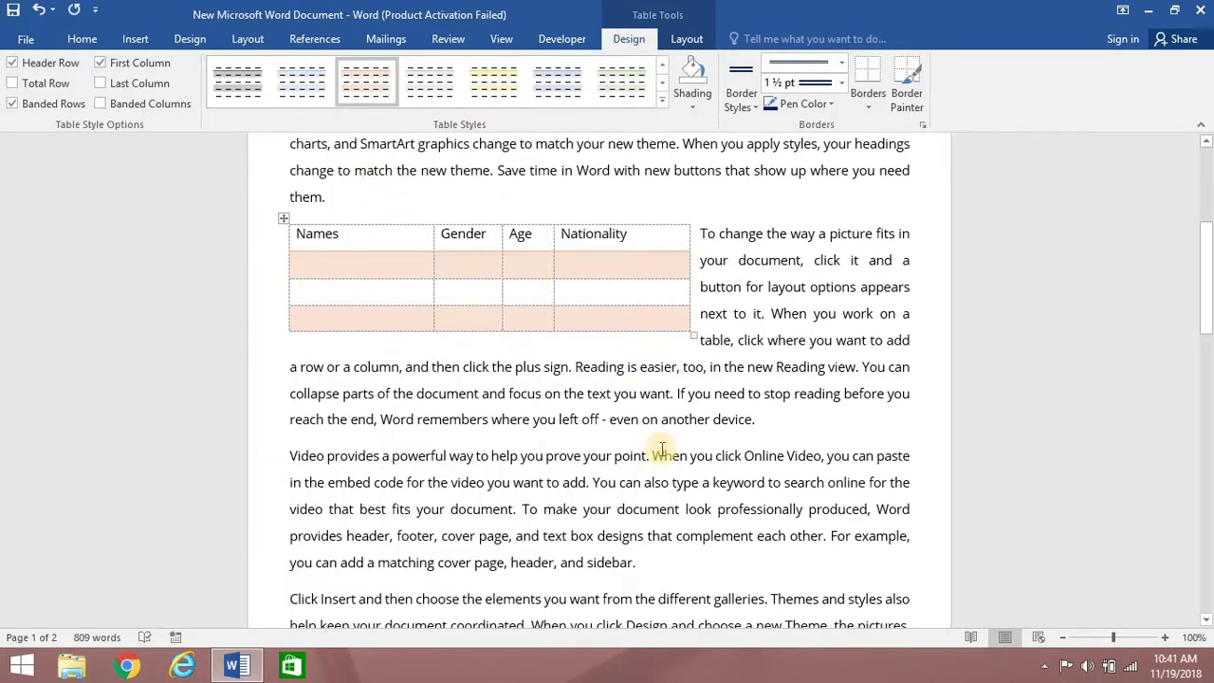
click(661, 453)
Step: Put the cursor in the table's Age header cell and show the Table Tools Layout tab
click(767, 392)
scroll(718, 466, up, 2)
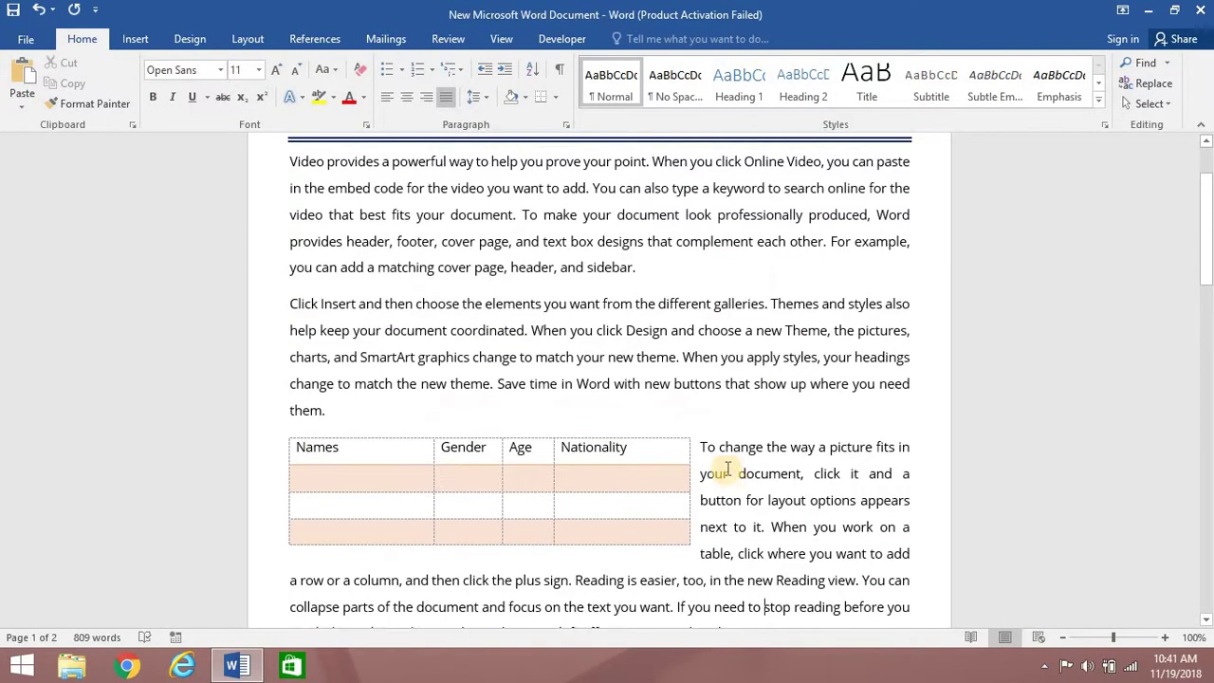
scroll(720, 461, down, 1)
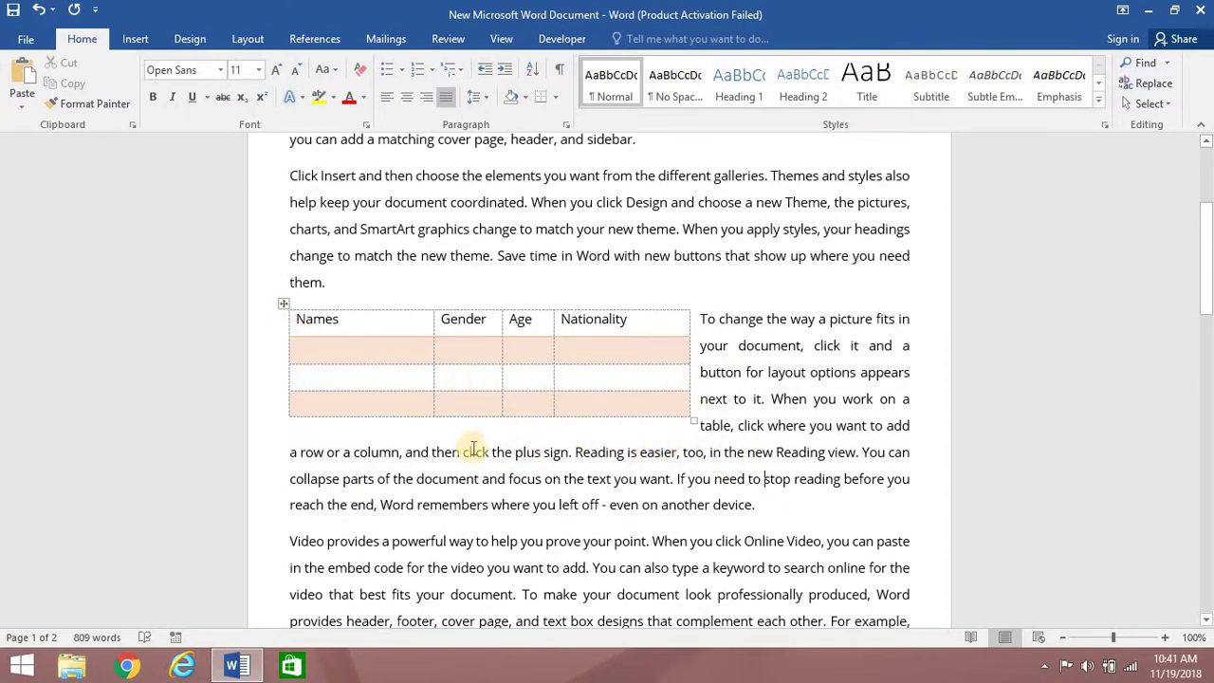
click(699, 319)
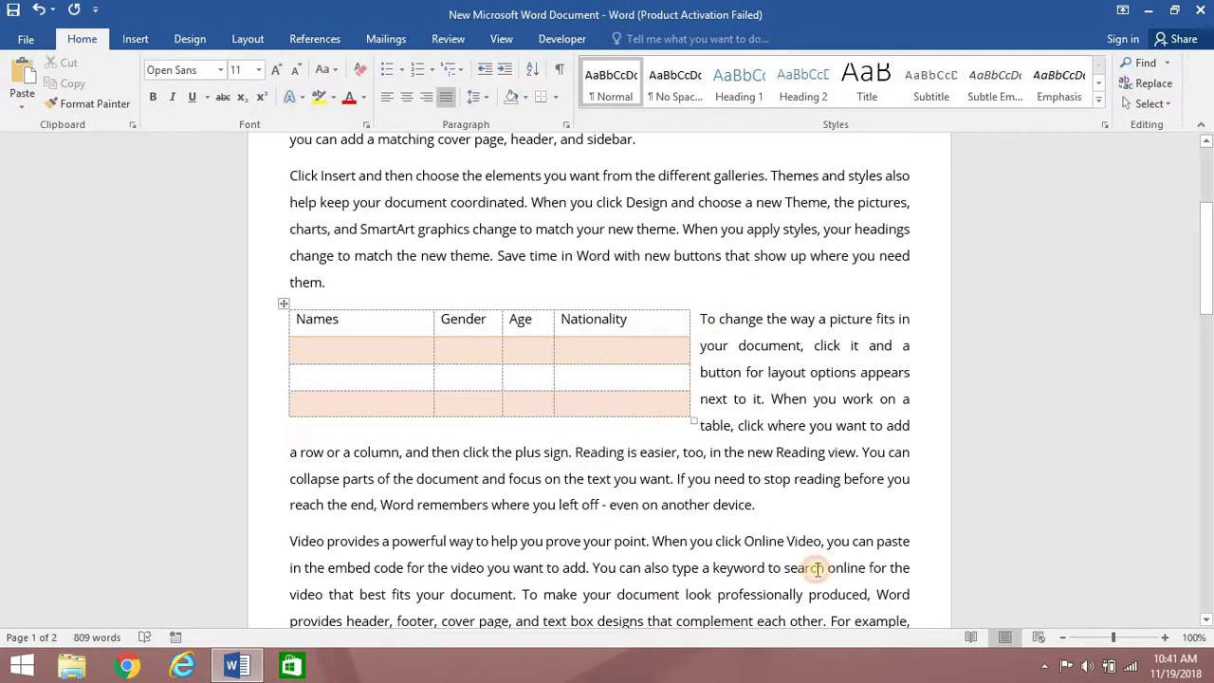
scroll(631, 474, up, 2)
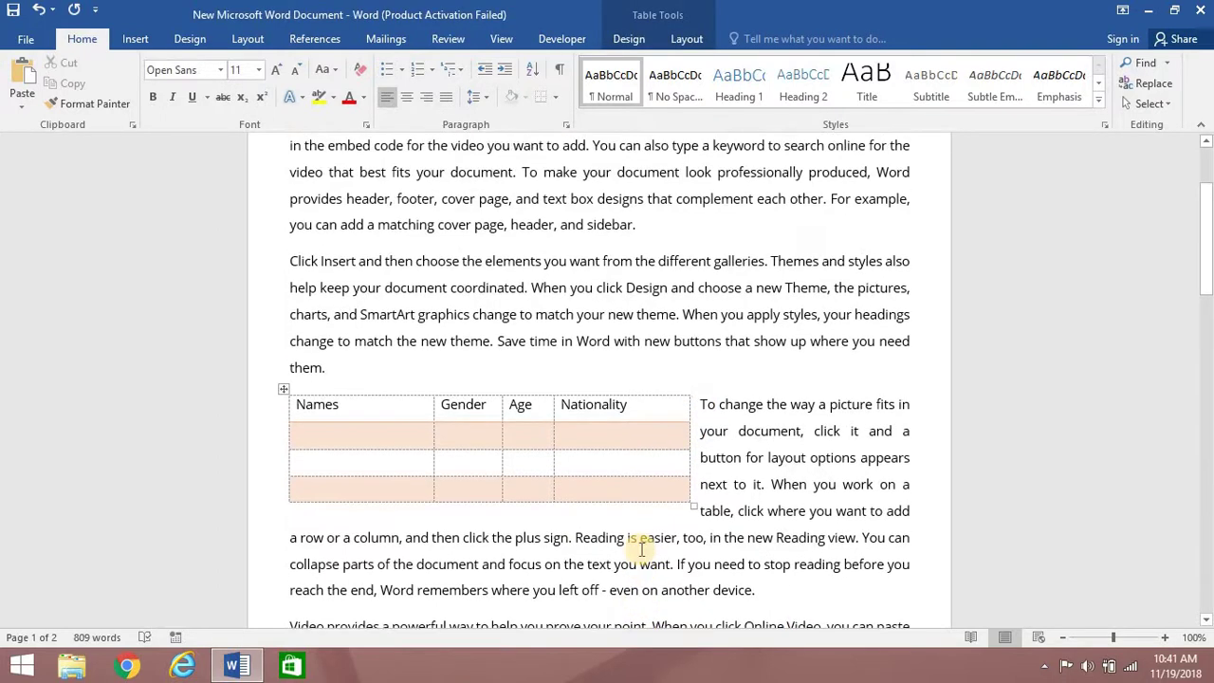
scroll(607, 427, down, 3)
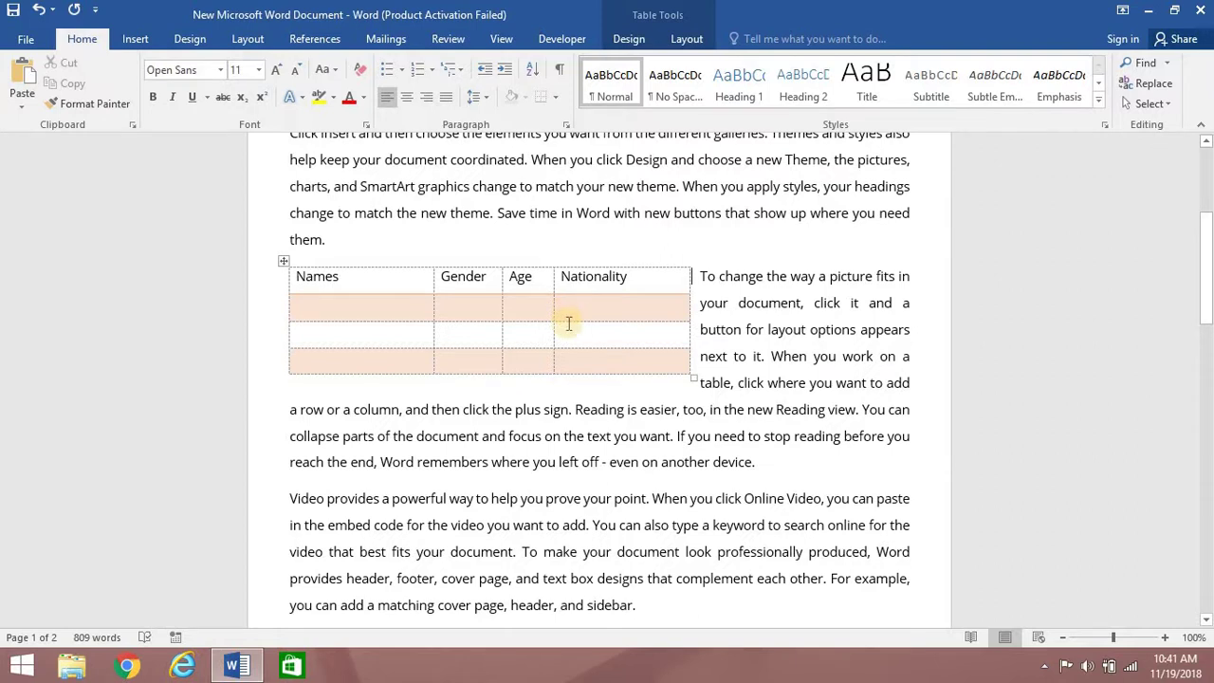
scroll(569, 318, down, 2)
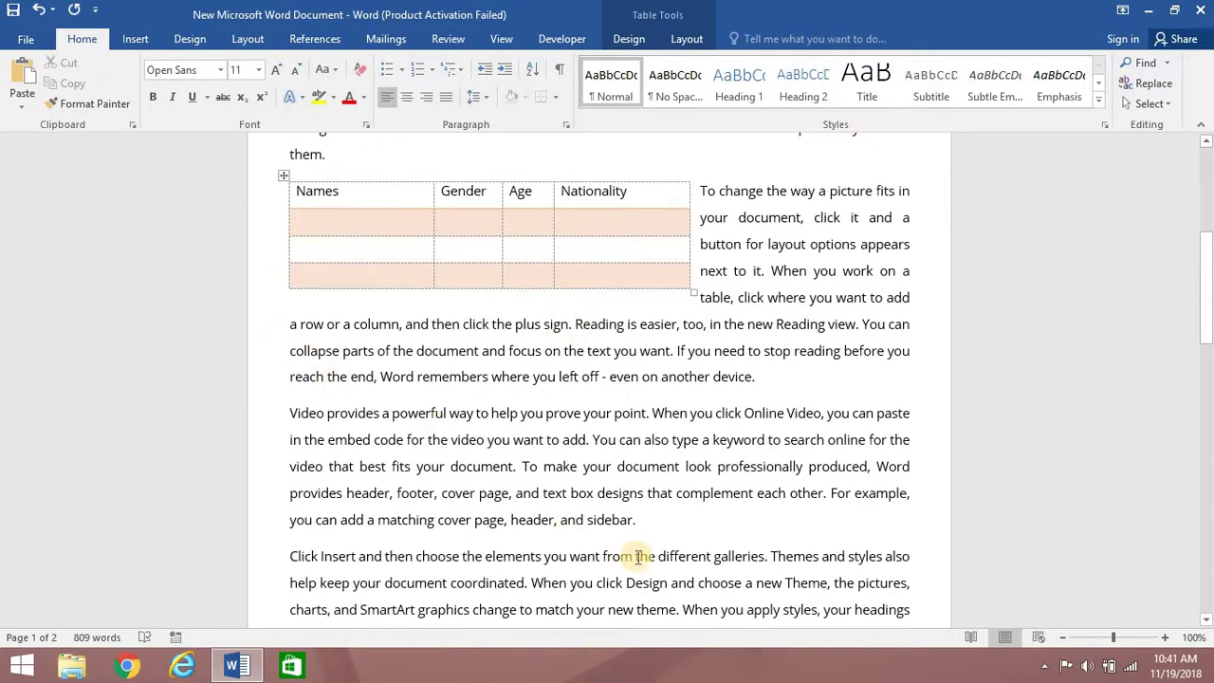
scroll(713, 496, up, 4)
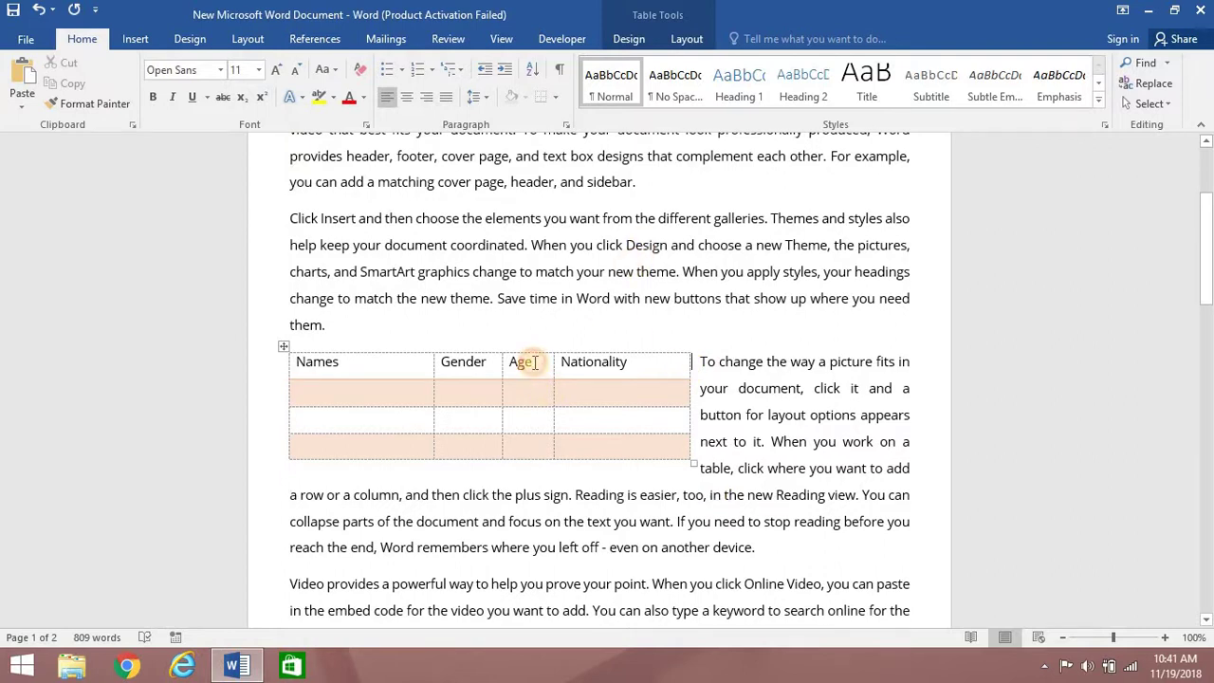
click(687, 40)
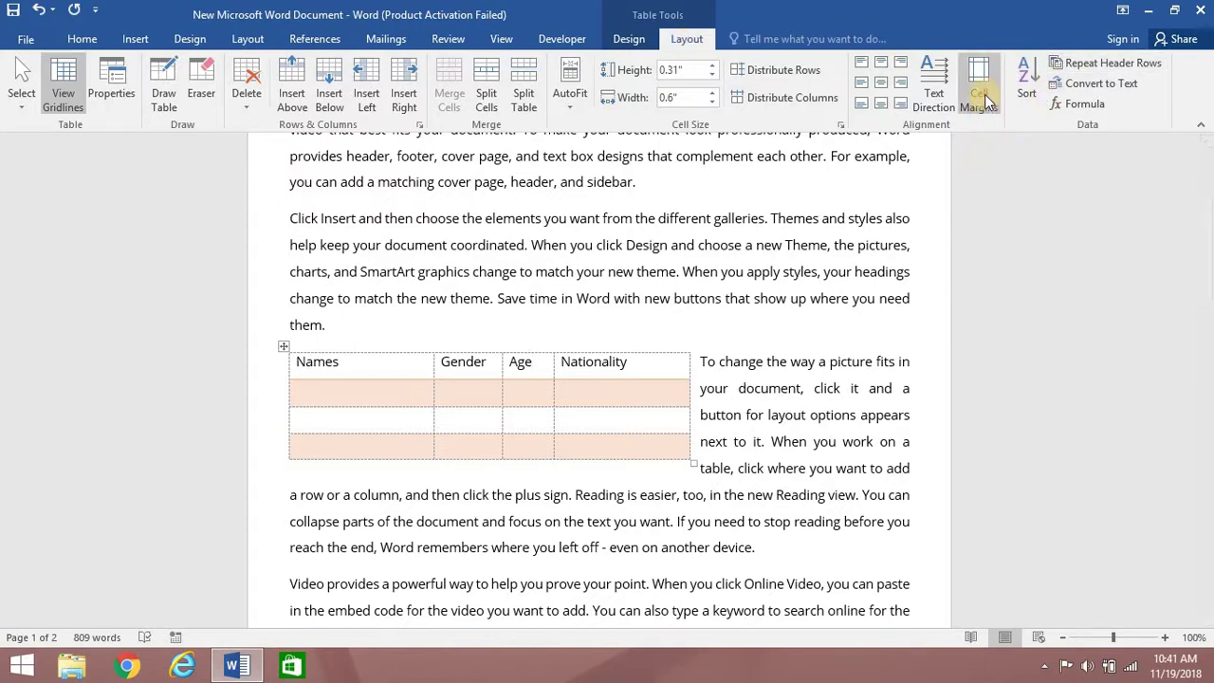
click(772, 415)
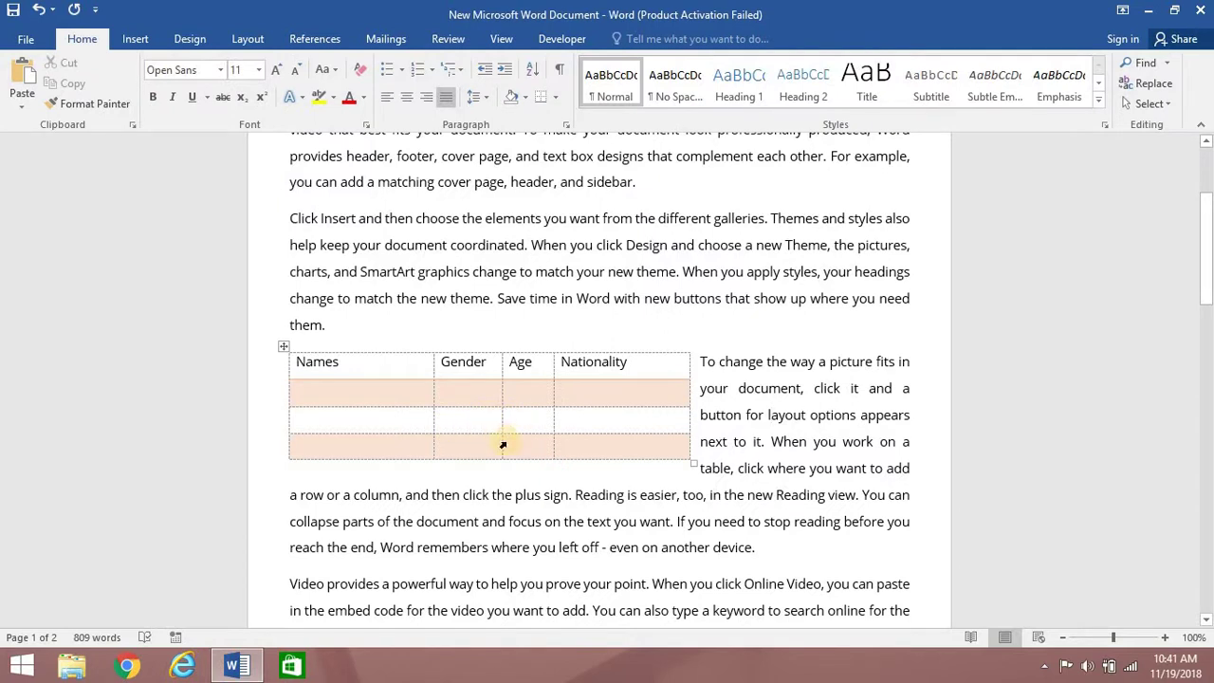
click(380, 366)
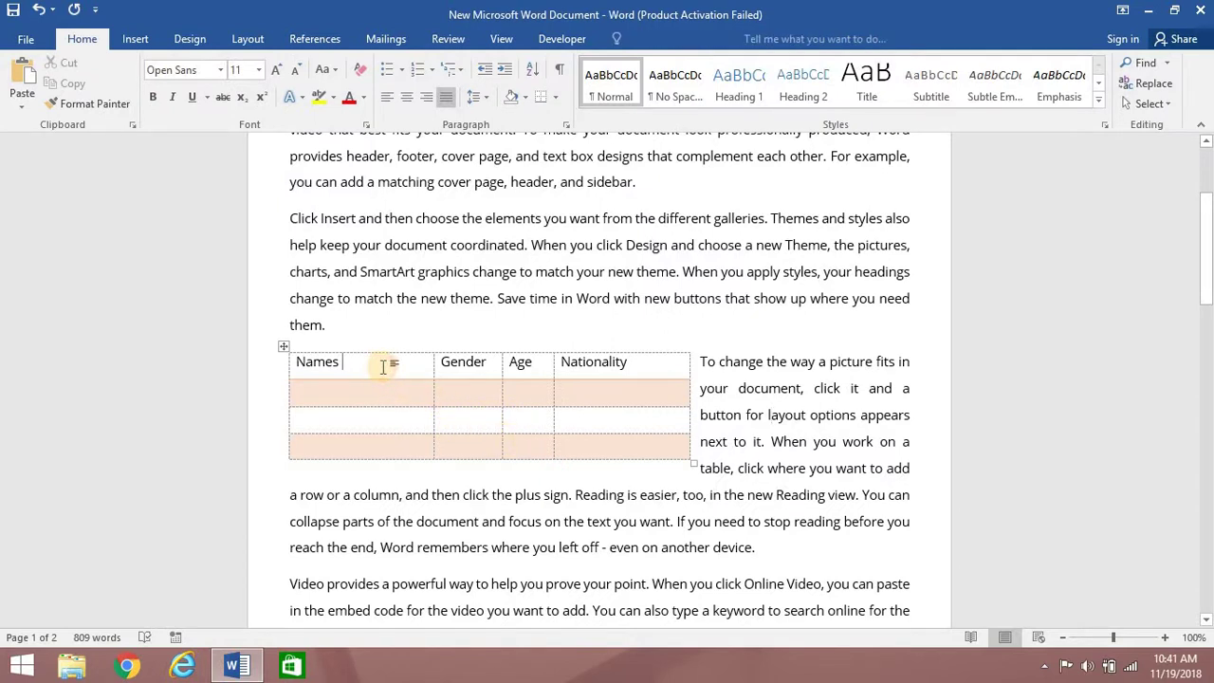
text(dajhsbjcbz)
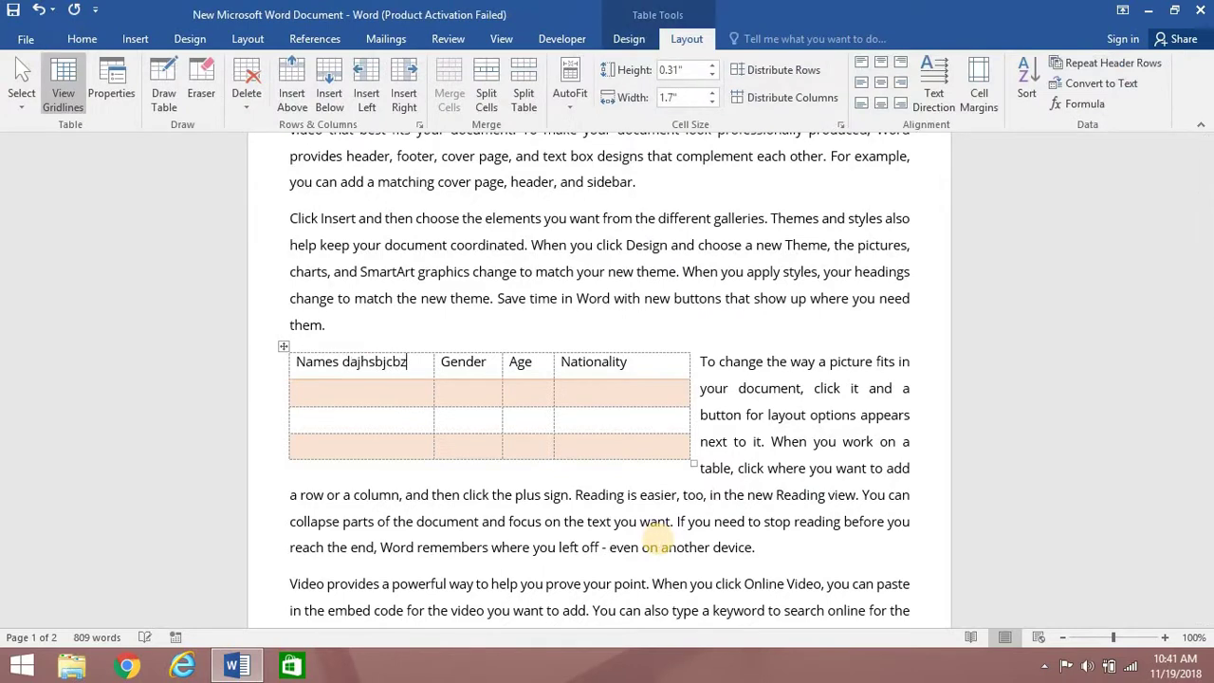
text(xnCjnzxjcncmnmc)
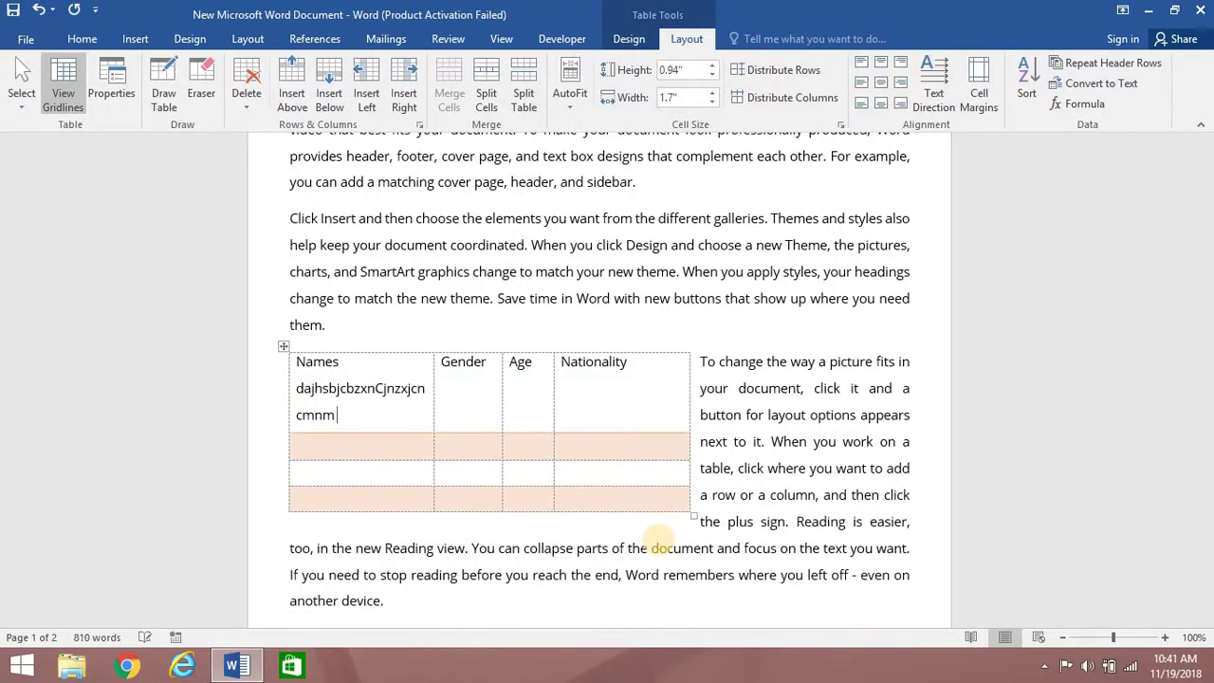
key(BackSpace)
key(BackSpace)
key(BackSpace)
key(BackSpace)
key(BackSpace)
key(BackSpace)
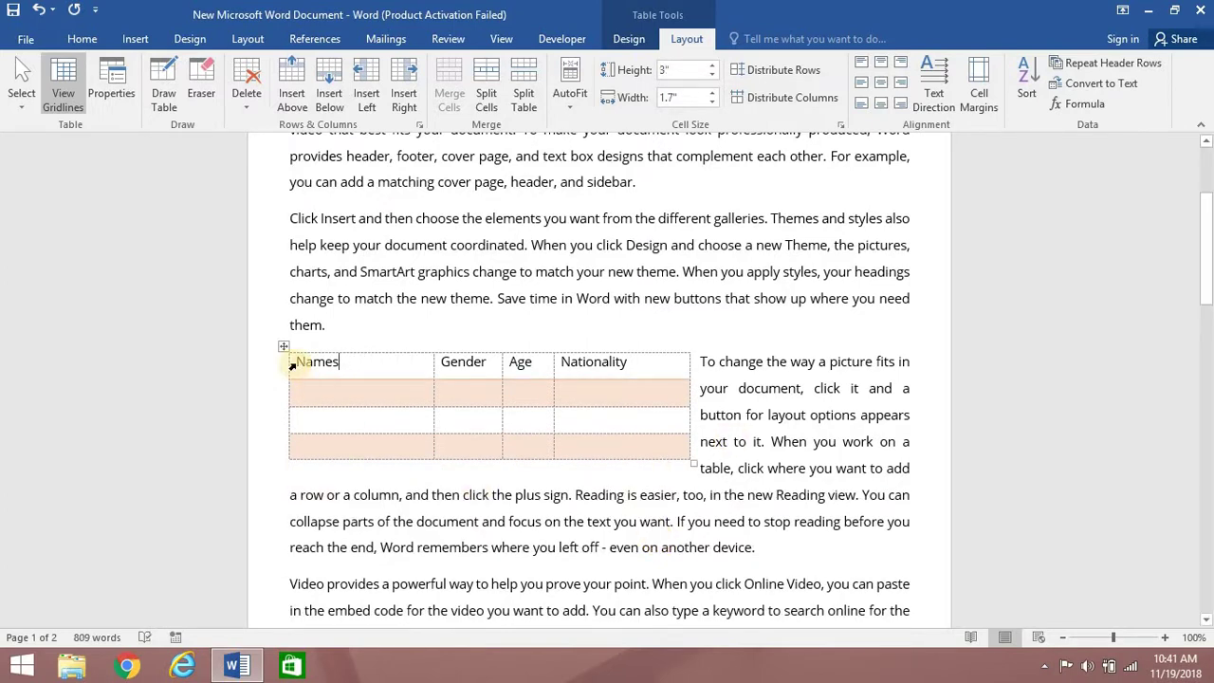
drag(298, 362, 594, 373)
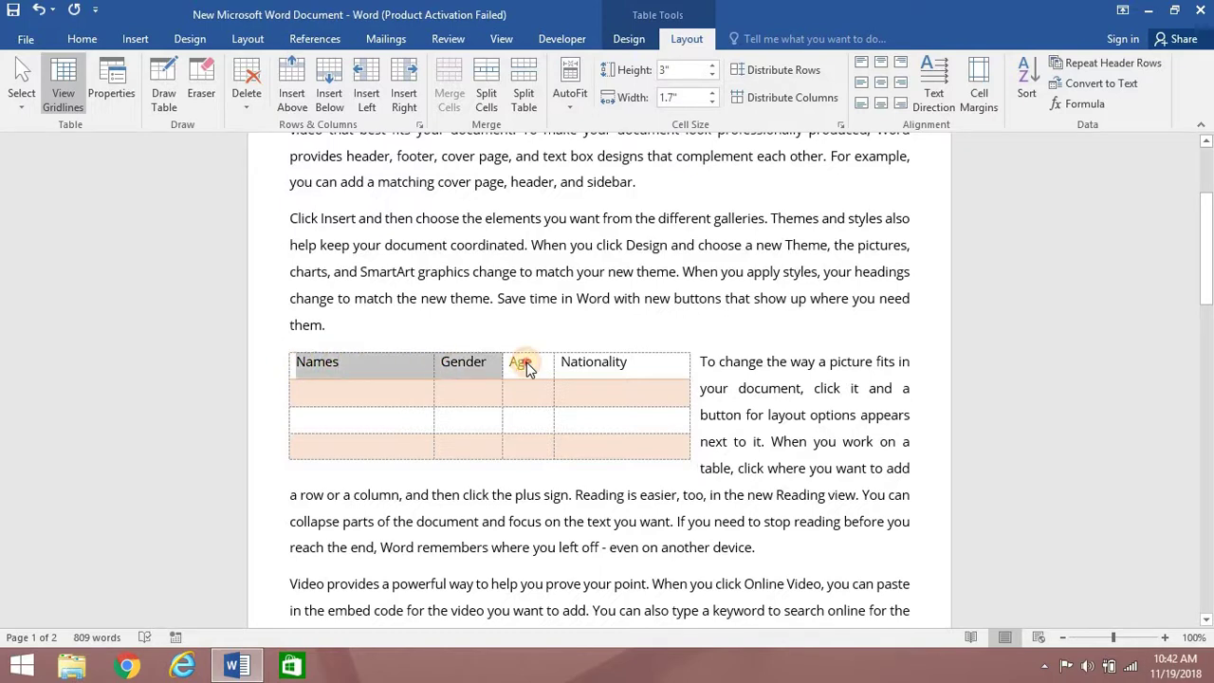
Step: Look at the default cell margins and the Cell tab, closing both without changes
click(980, 89)
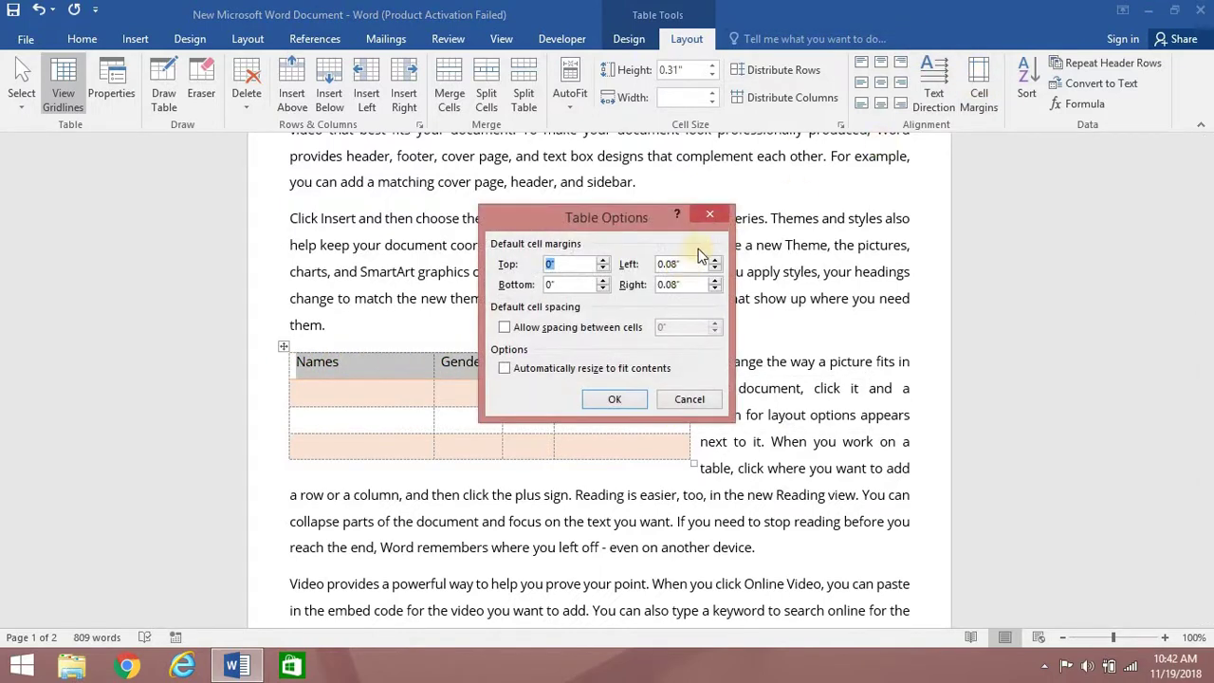
click(709, 213)
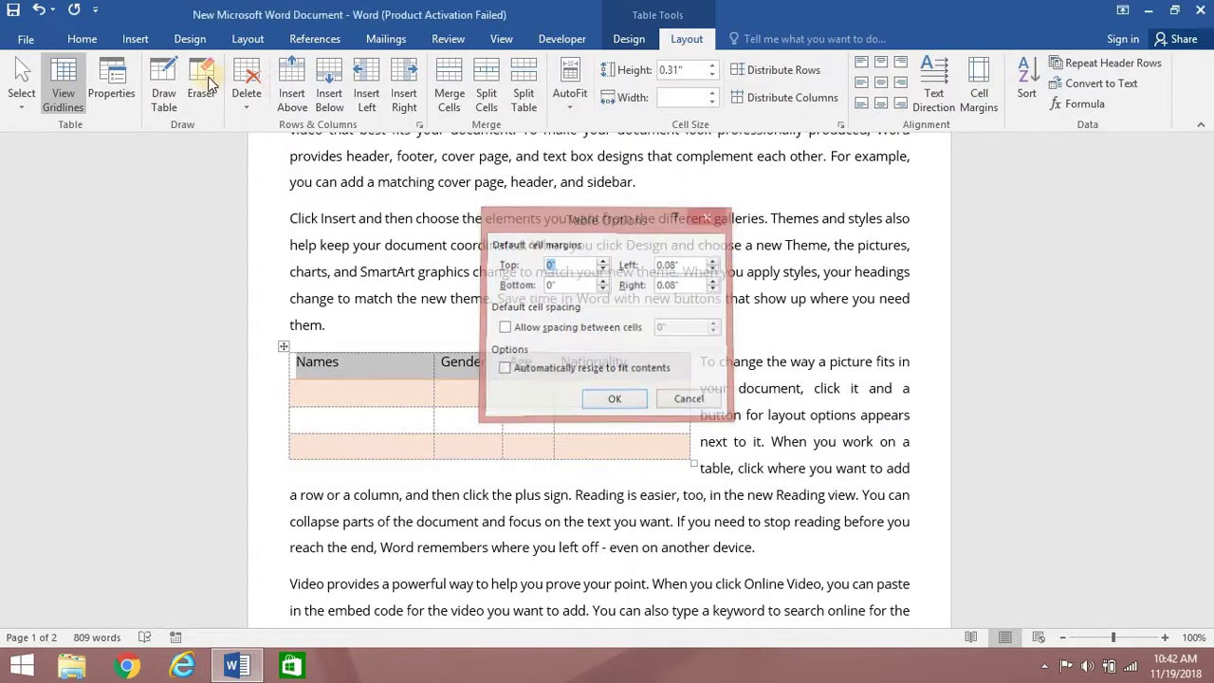
click(111, 86)
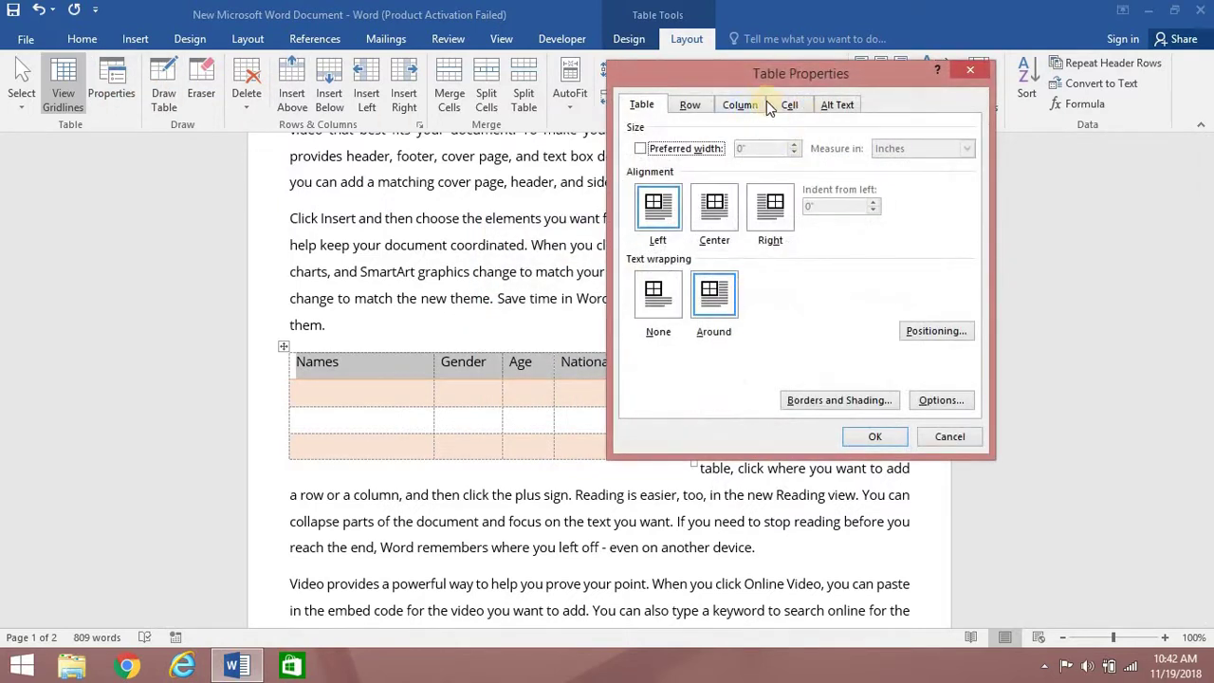
click(782, 103)
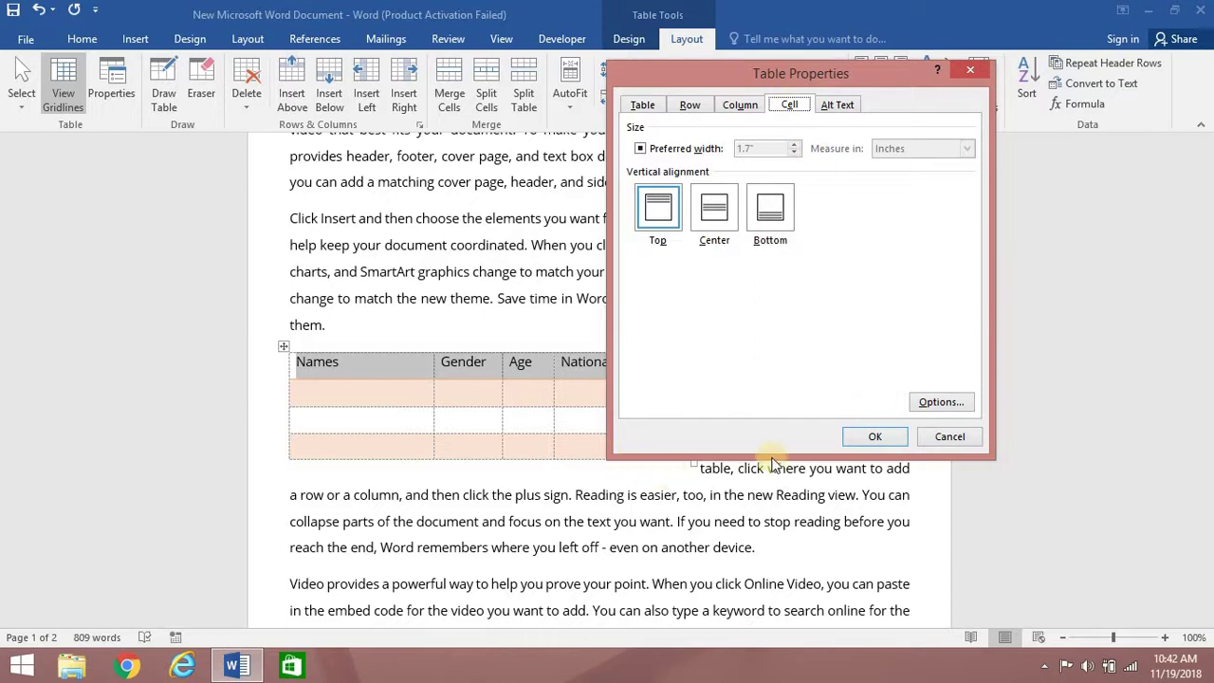
click(935, 443)
click(687, 520)
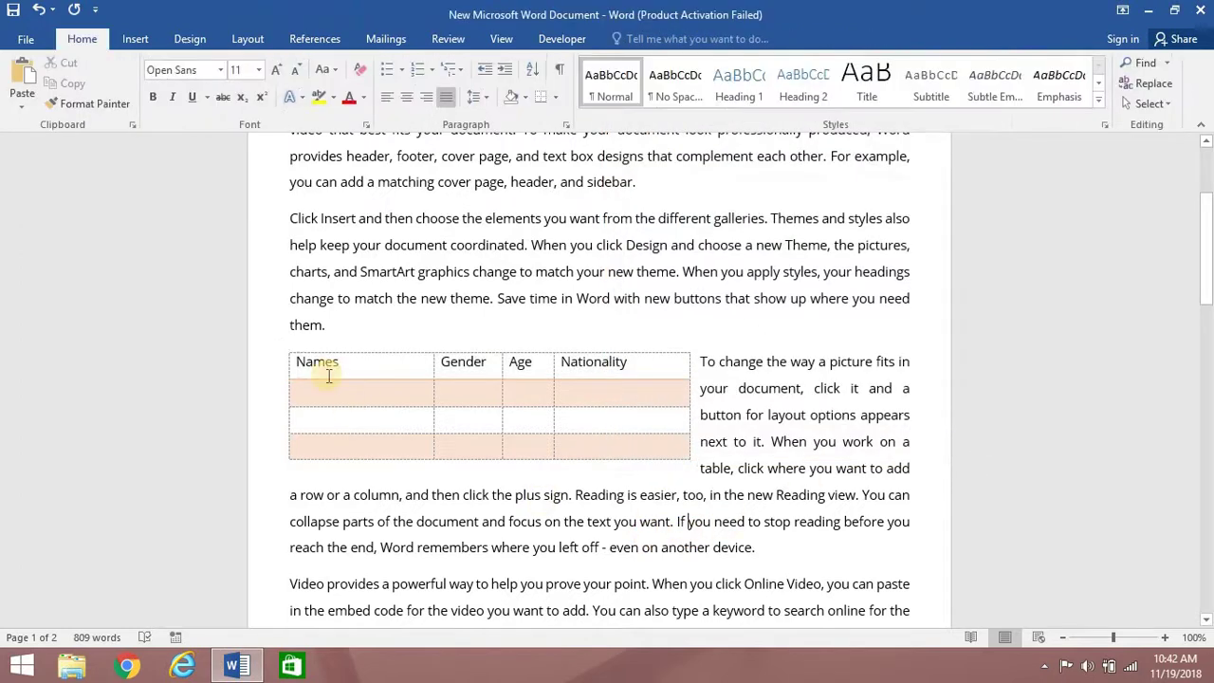
Step: For the whole table, set a 1.3" preferred cell width with centred vertical alignment
click(287, 350)
click(686, 38)
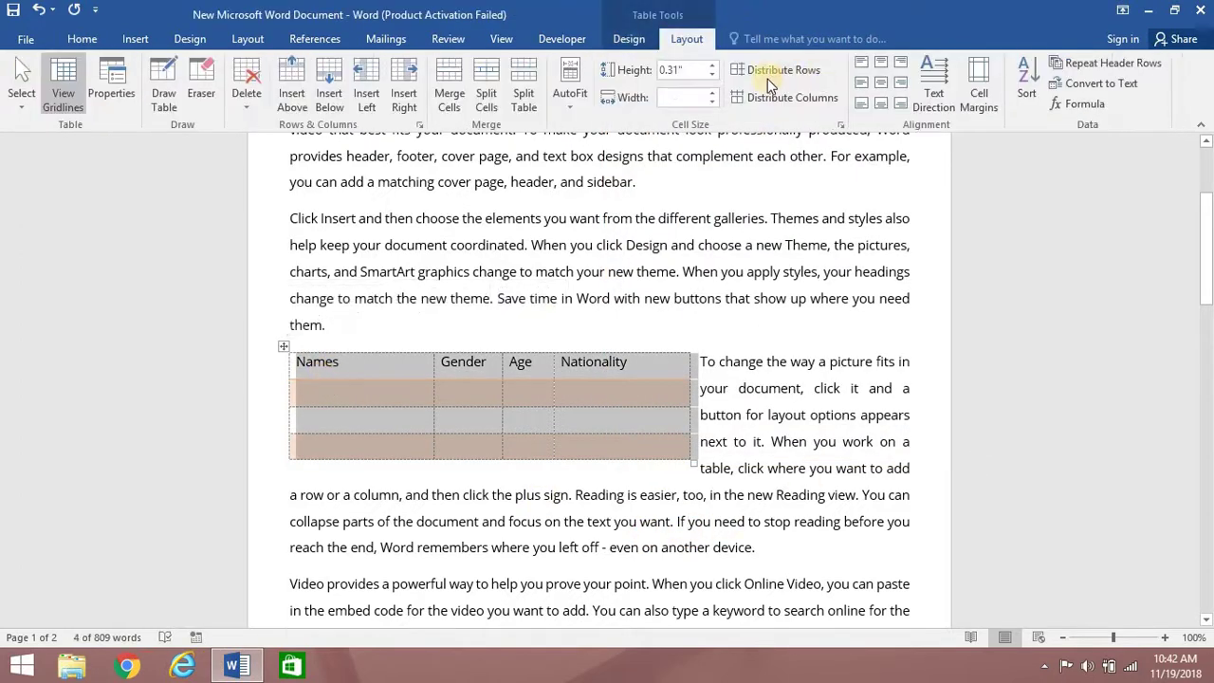
click(111, 85)
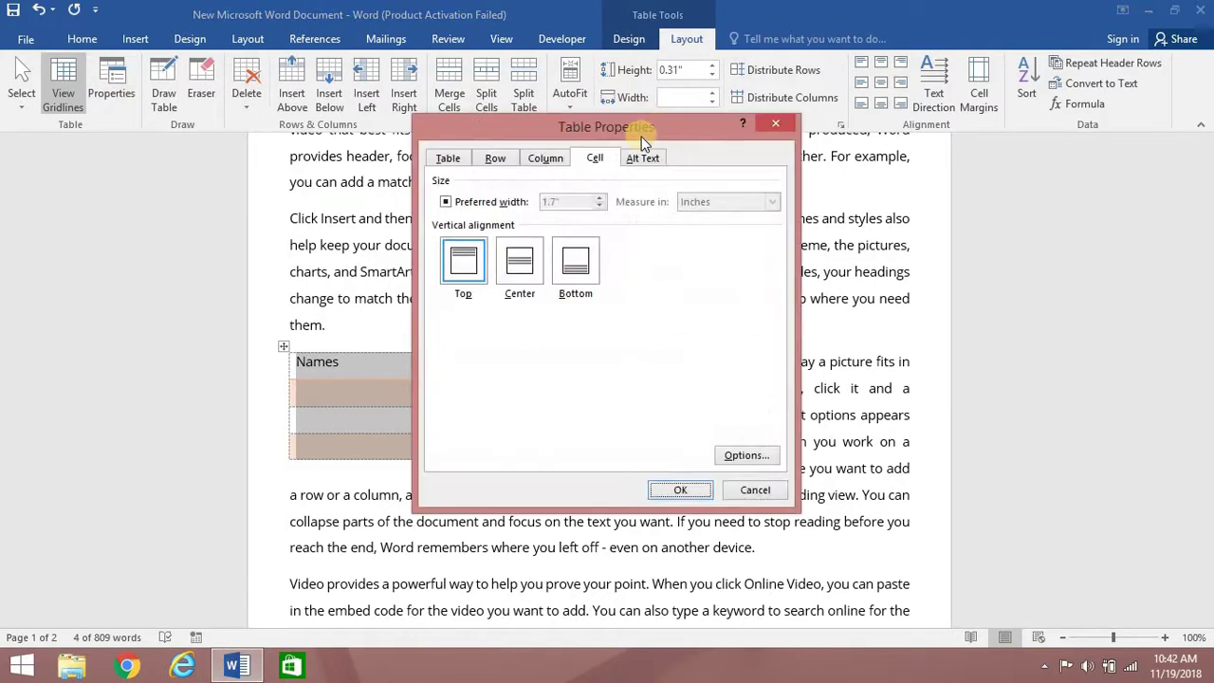
click(445, 201)
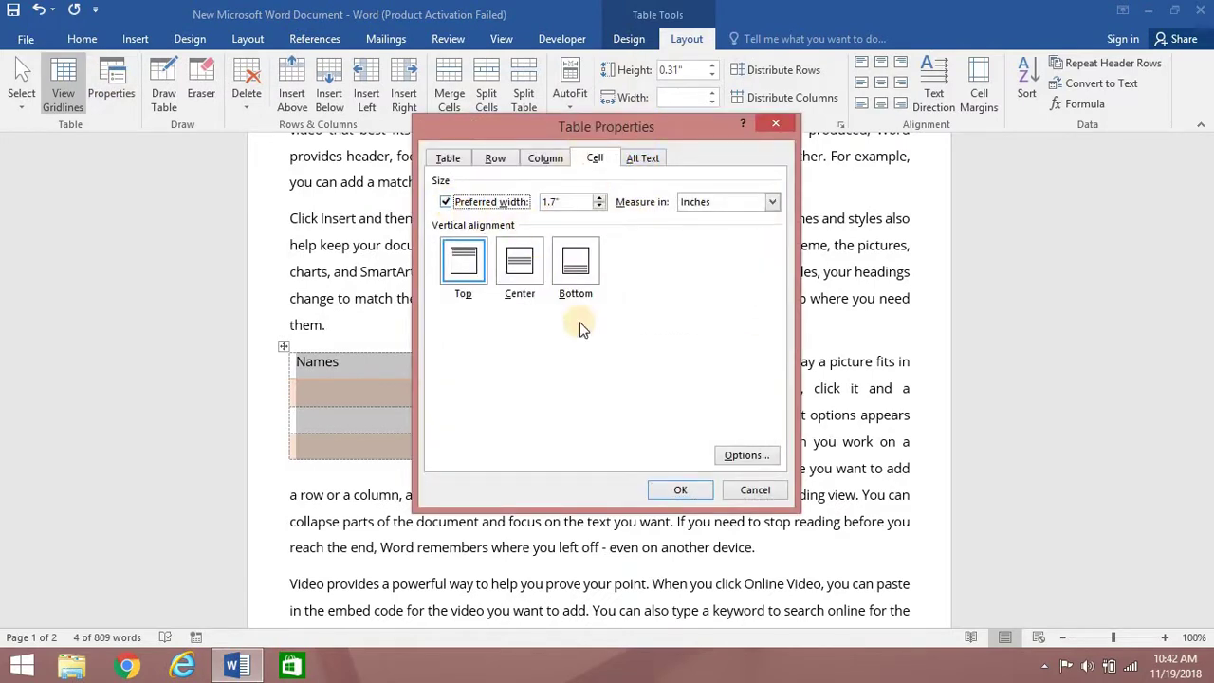
click(521, 267)
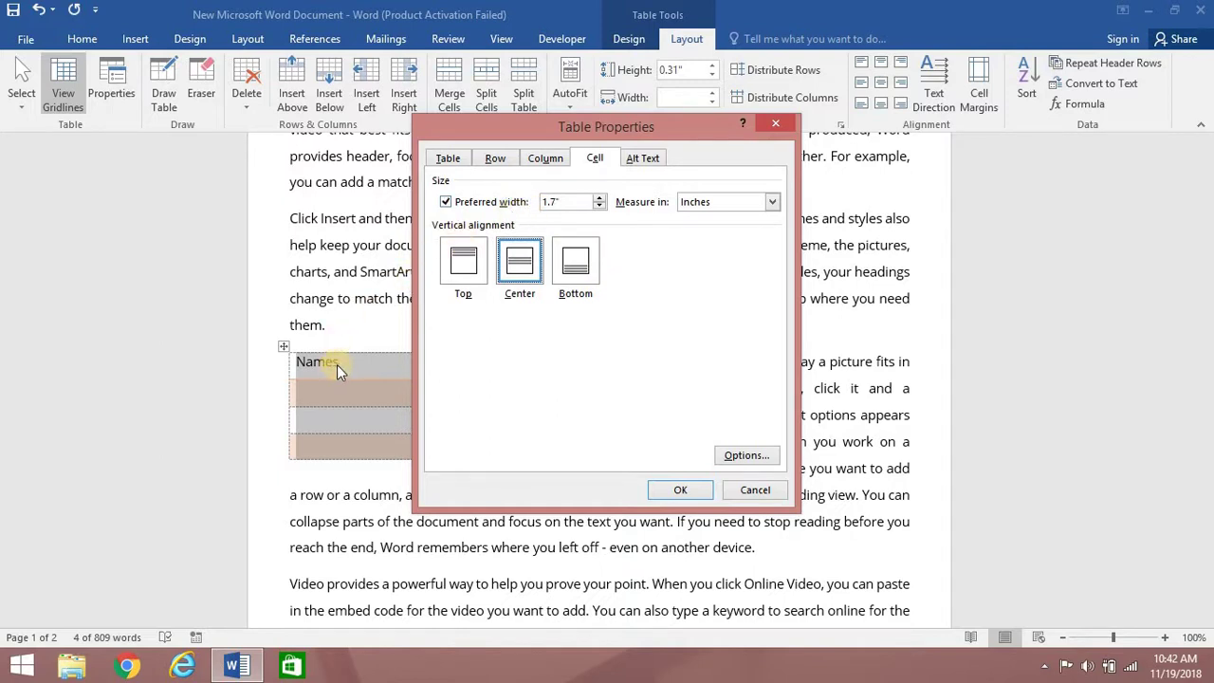
click(601, 206)
click(601, 205)
click(731, 457)
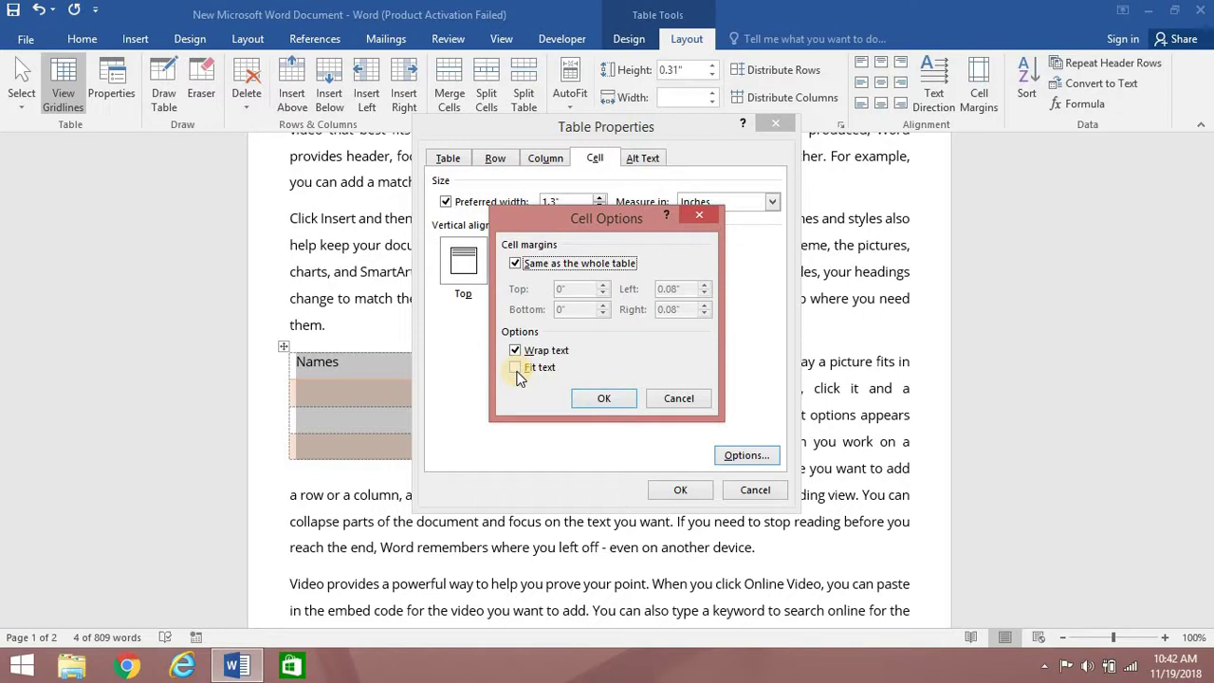
Step: Apply Fit text with 0.1" left/right and a small bottom cell margin, then undo it
click(518, 373)
click(514, 263)
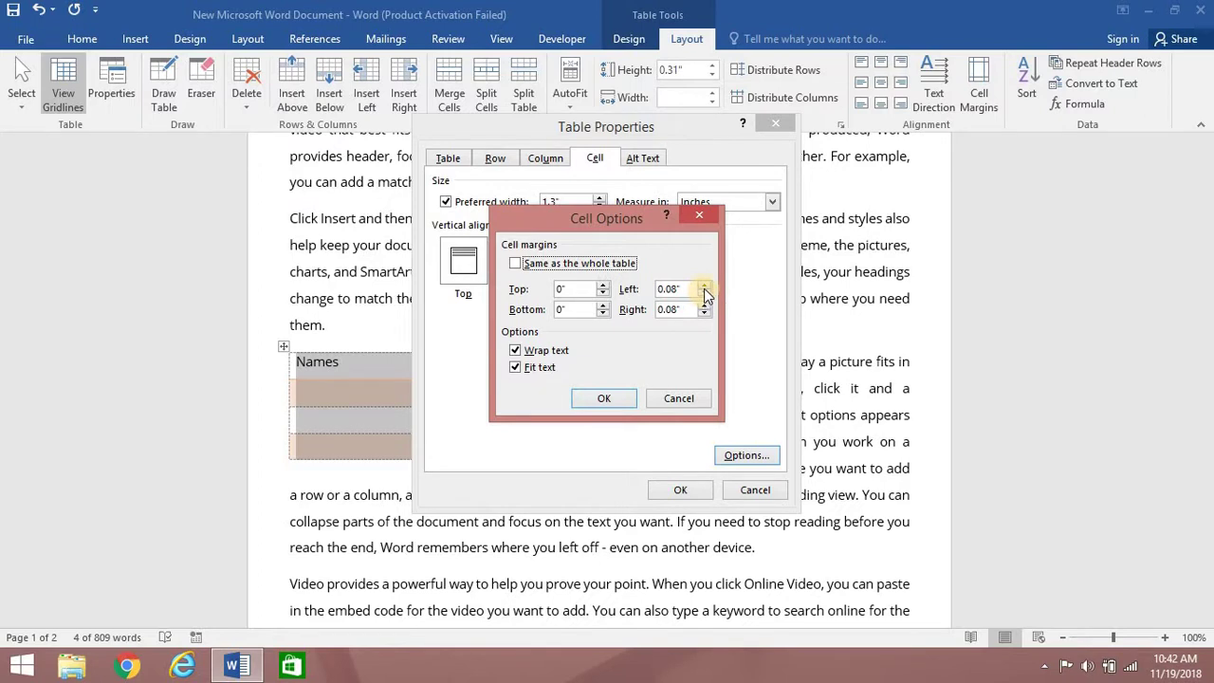
click(704, 286)
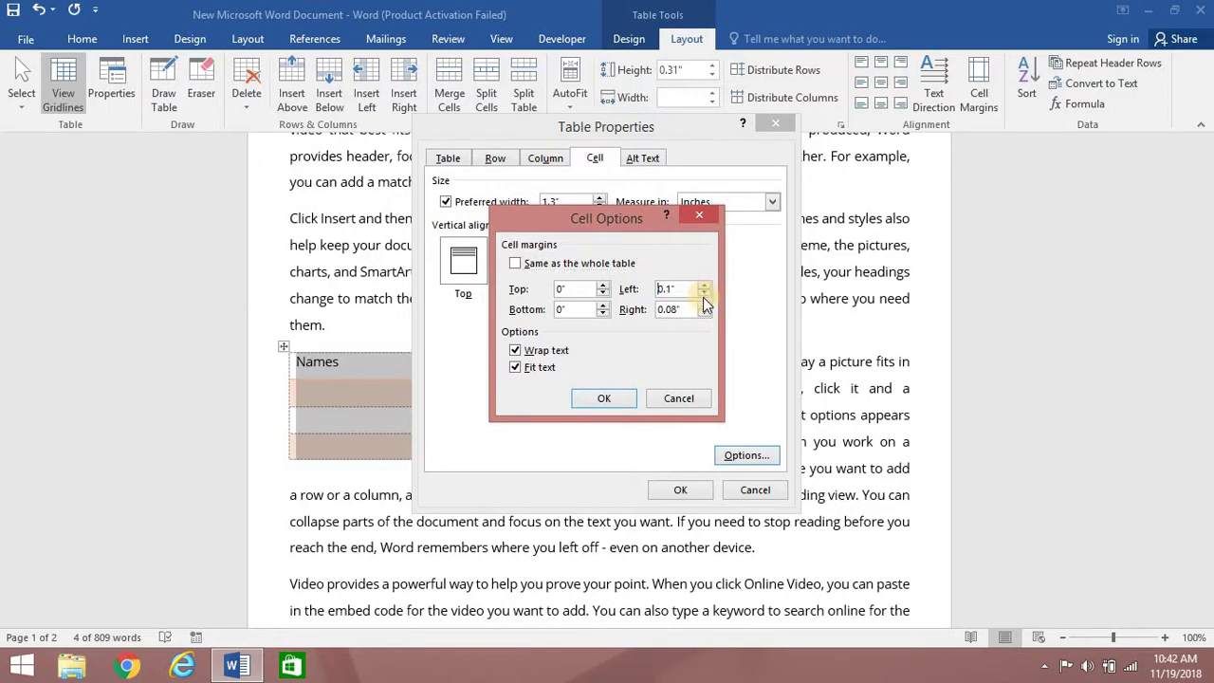
click(705, 304)
click(603, 305)
click(607, 399)
click(675, 490)
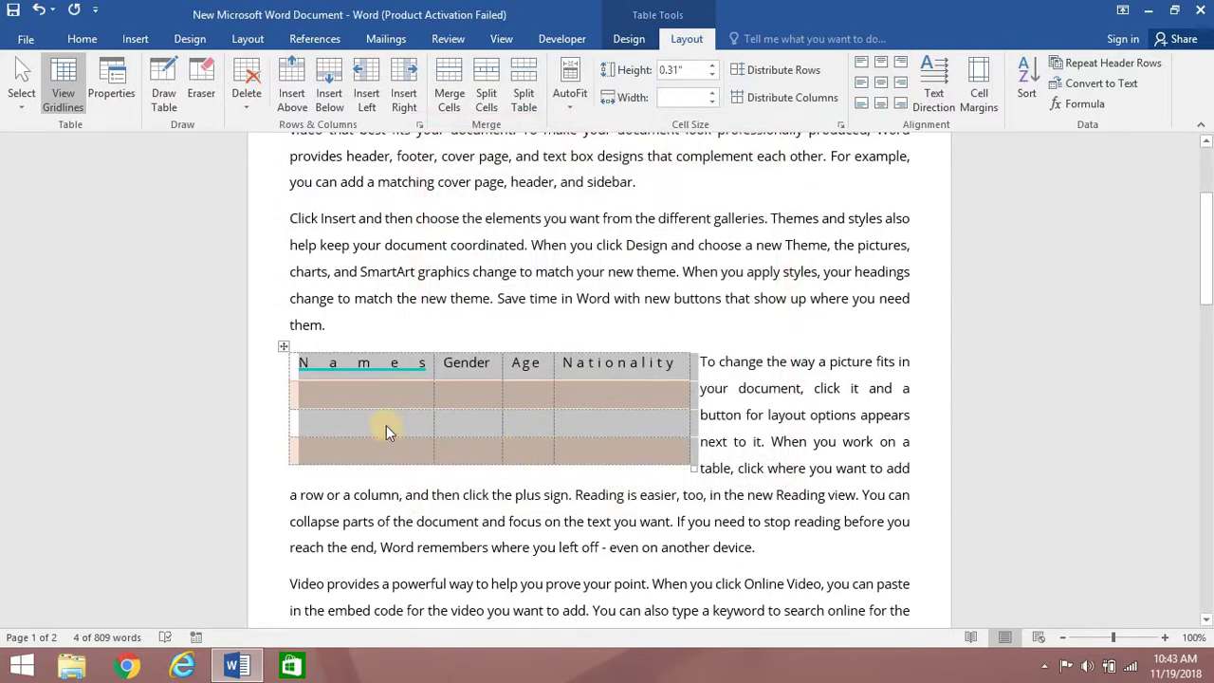
click(383, 422)
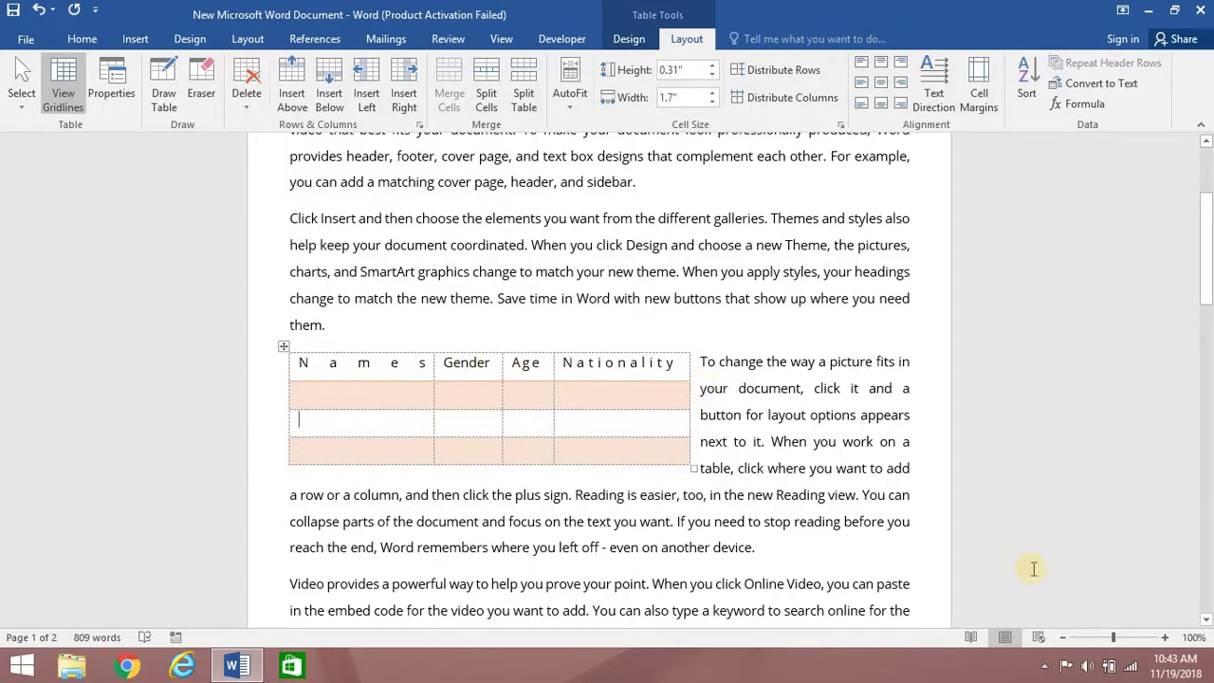
key(ctrl+z)
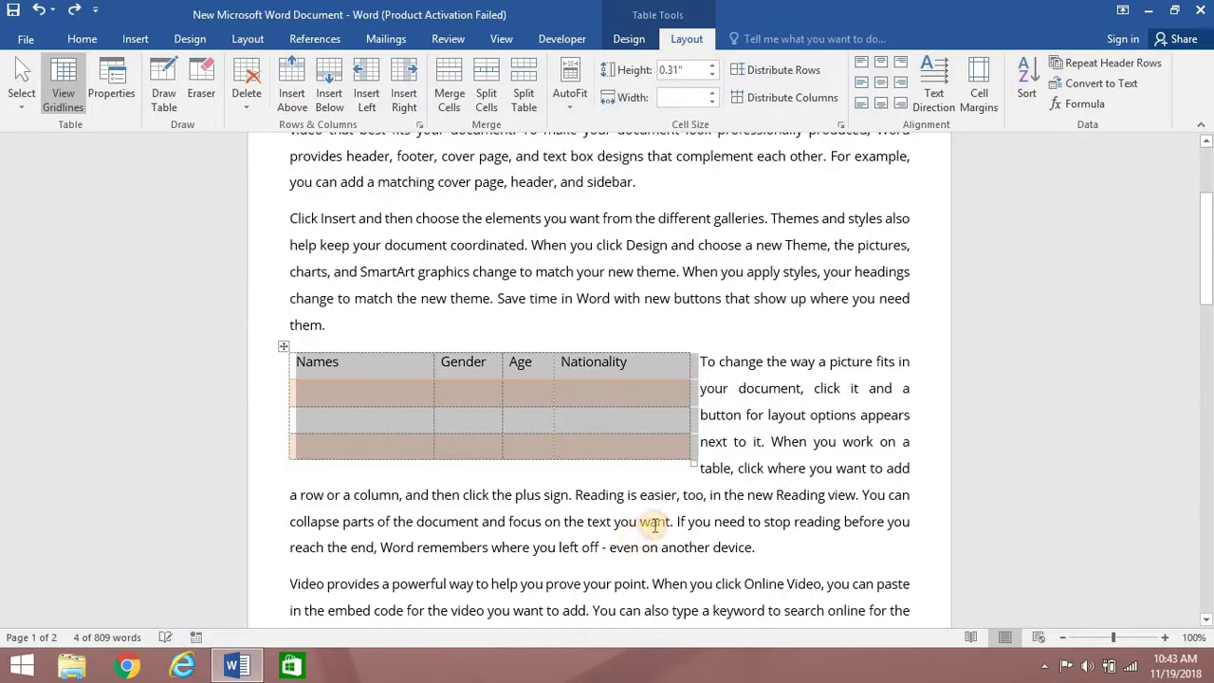
Step: Put the cursor in a table cell and display the Table Tools Layout tab
click(641, 547)
scroll(681, 456, down, 3)
scroll(677, 441, up, 5)
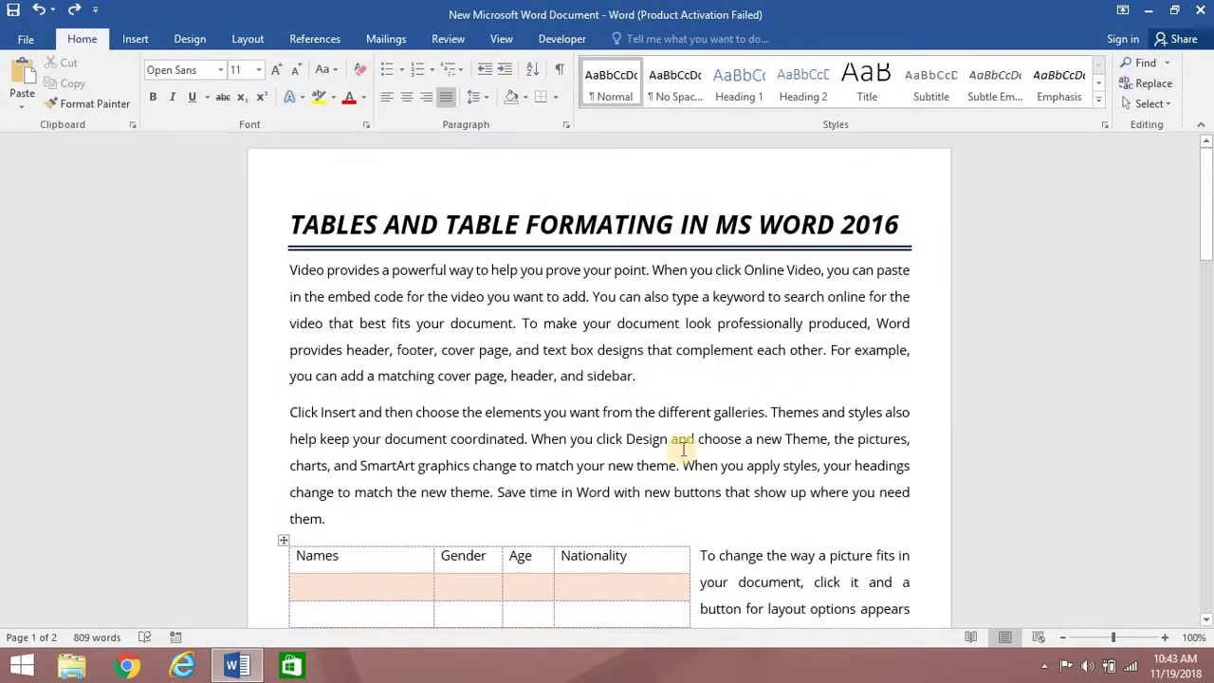
scroll(474, 398, down, 3)
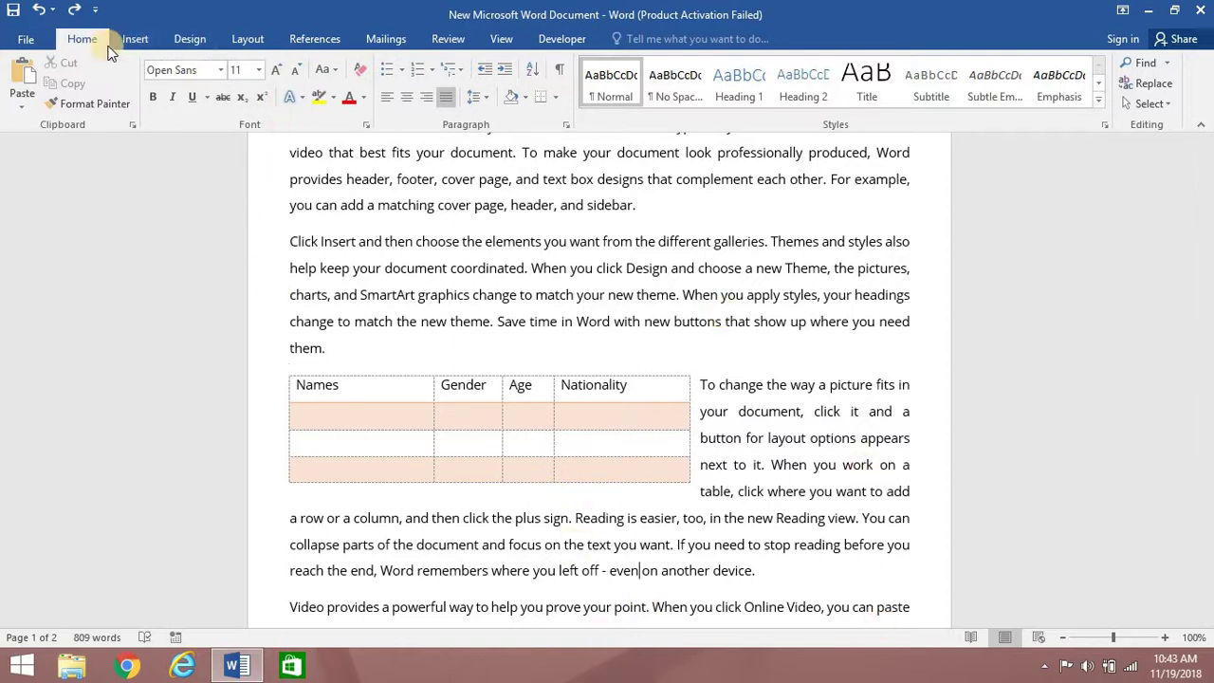
click(362, 406)
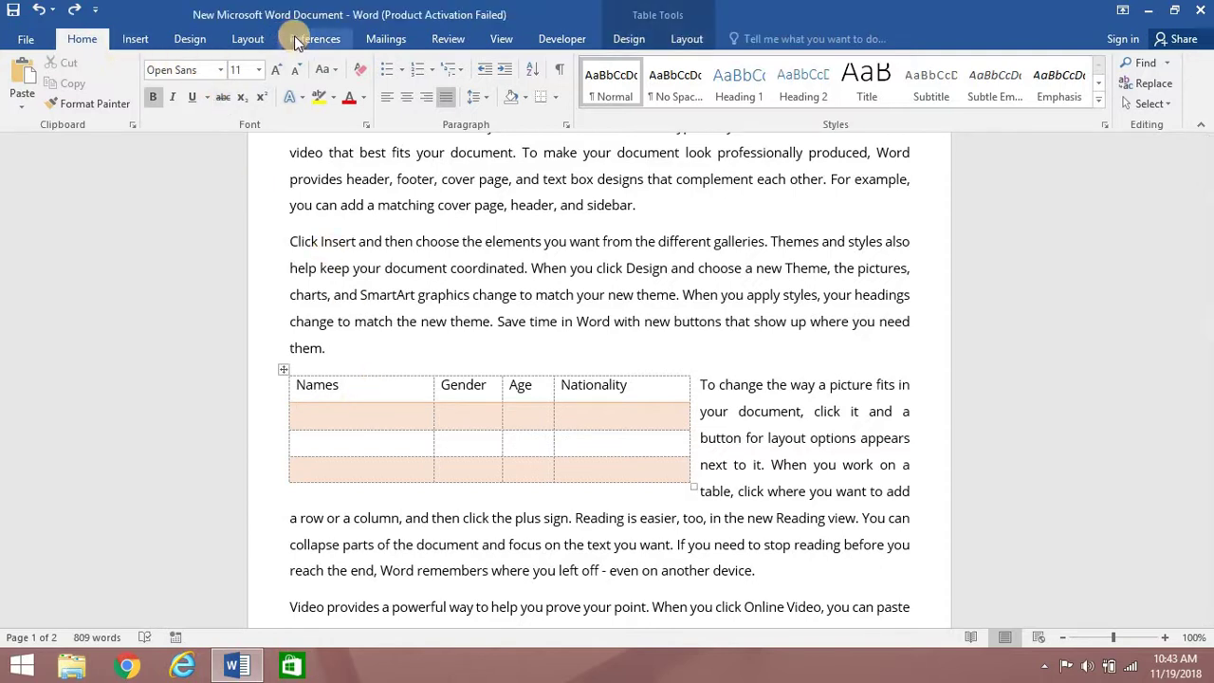
click(687, 39)
Step: Browse the Alt Text, Cell and Column tabs of Table Properties, ending at Column 1's 1.7" width
click(106, 90)
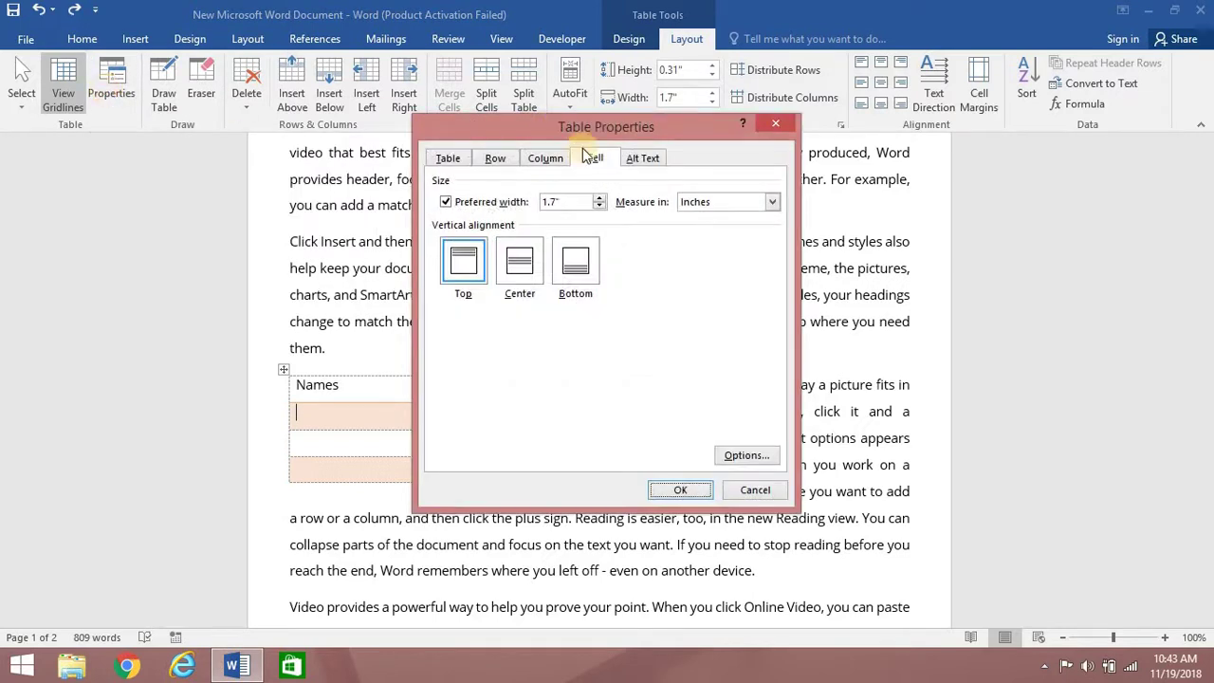
click(635, 158)
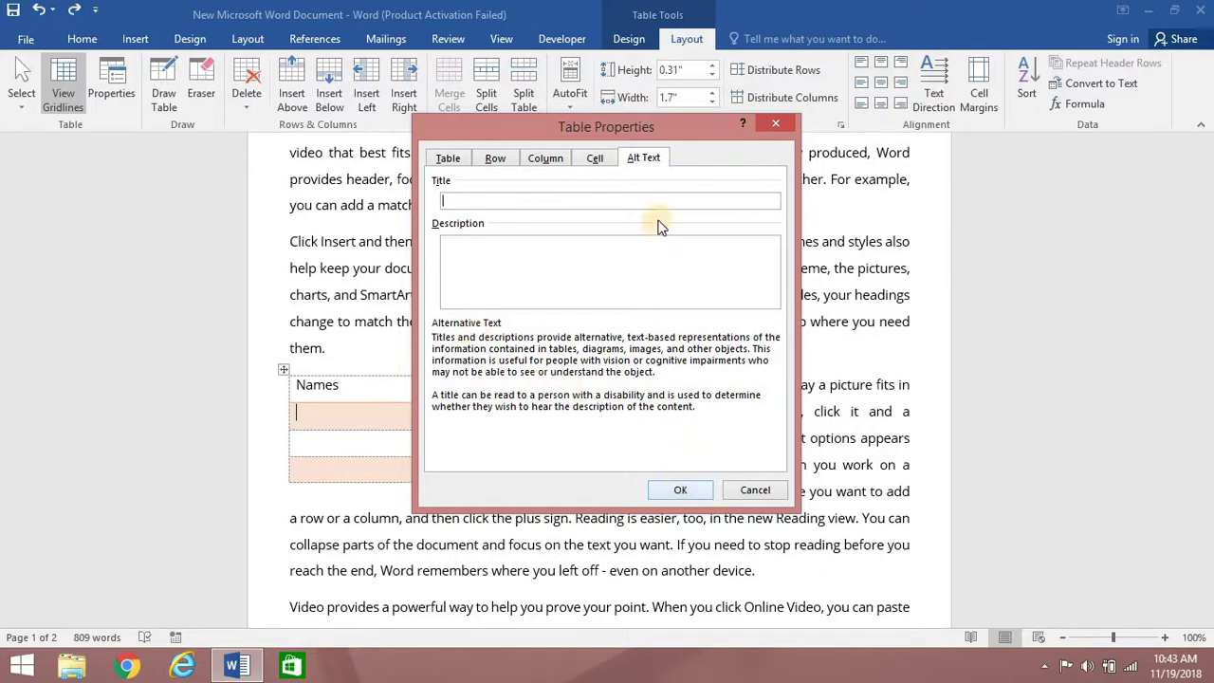
click(593, 157)
click(542, 157)
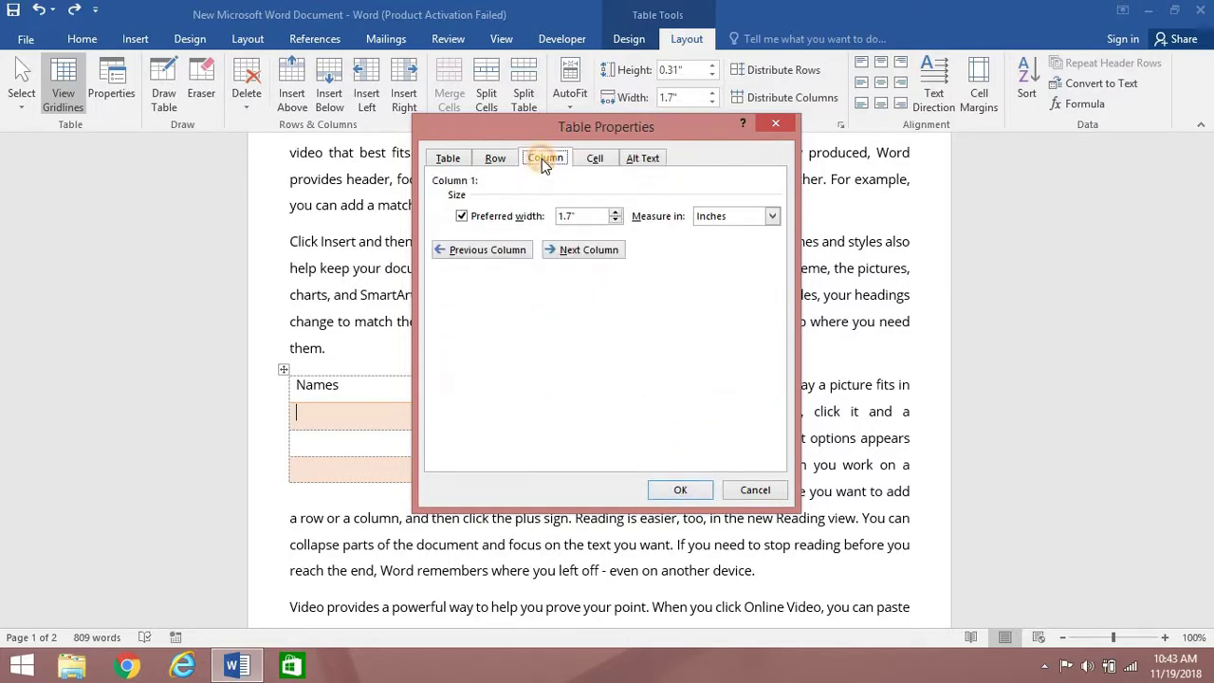